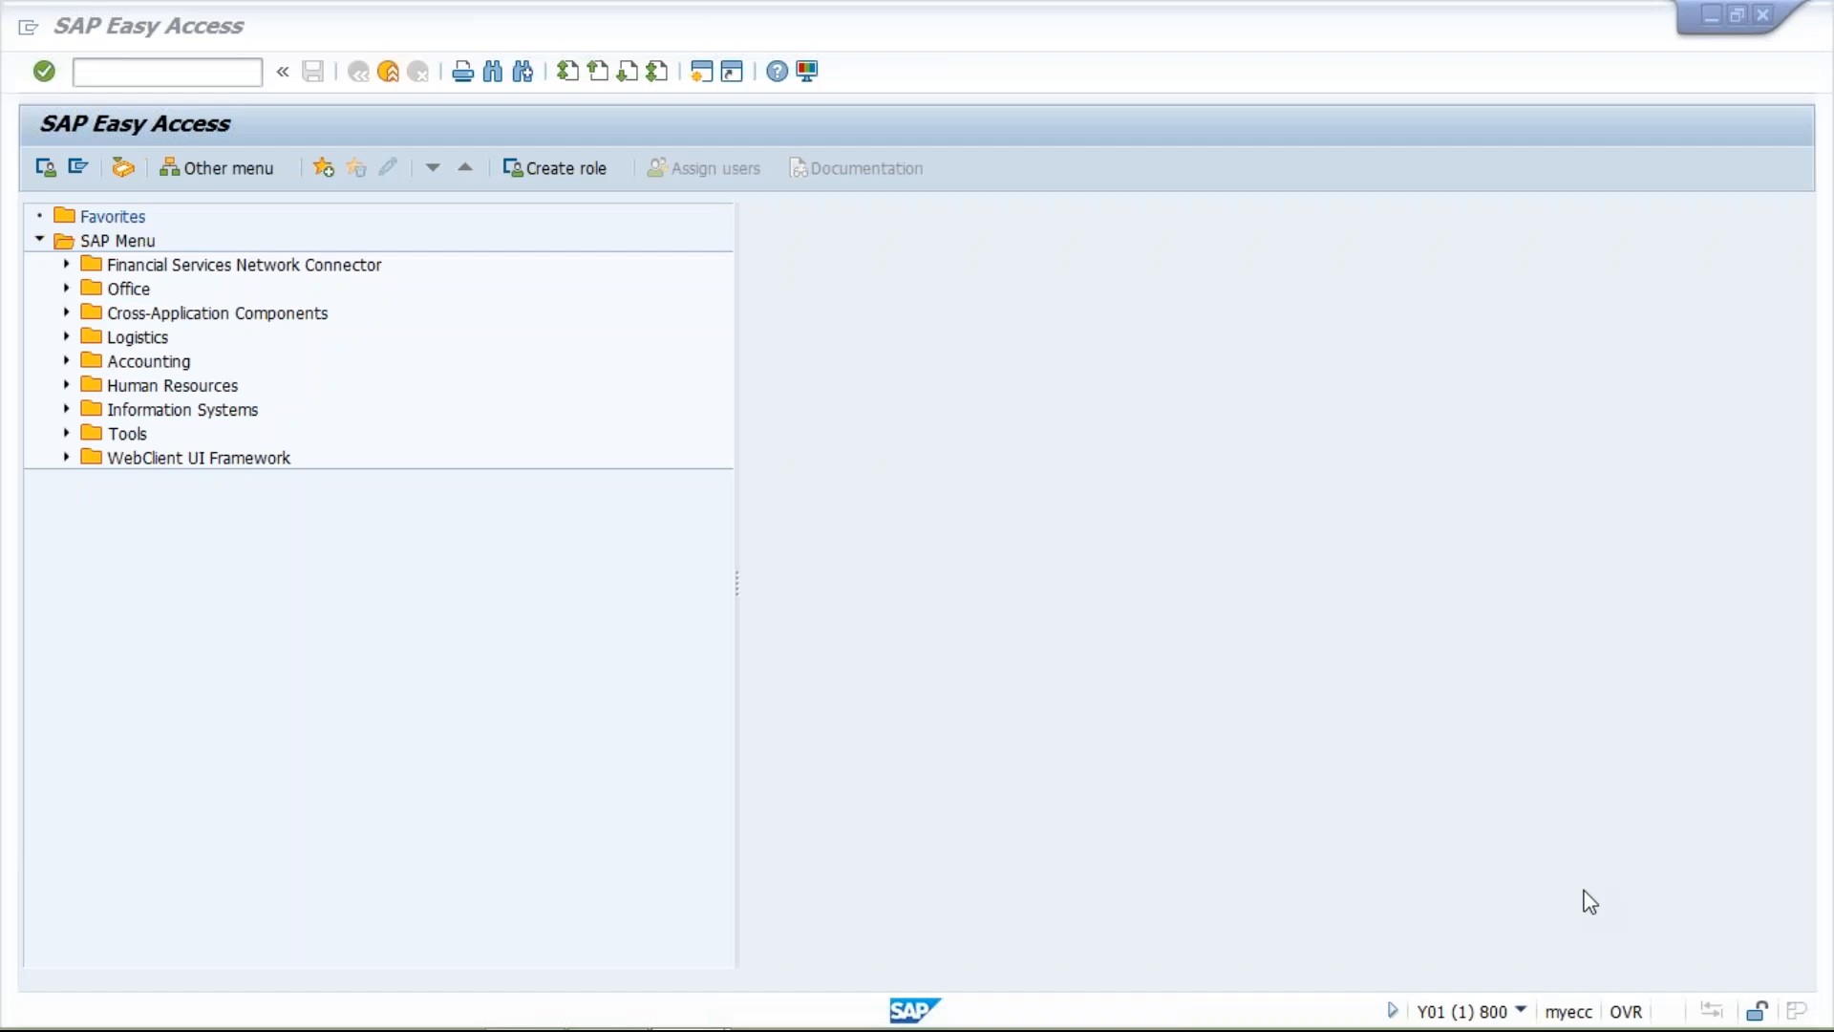
# Open the control data of tax procedure TM01 and go to the account key of the GST INPUT TAX step.
pyautogui.click(144, 74)
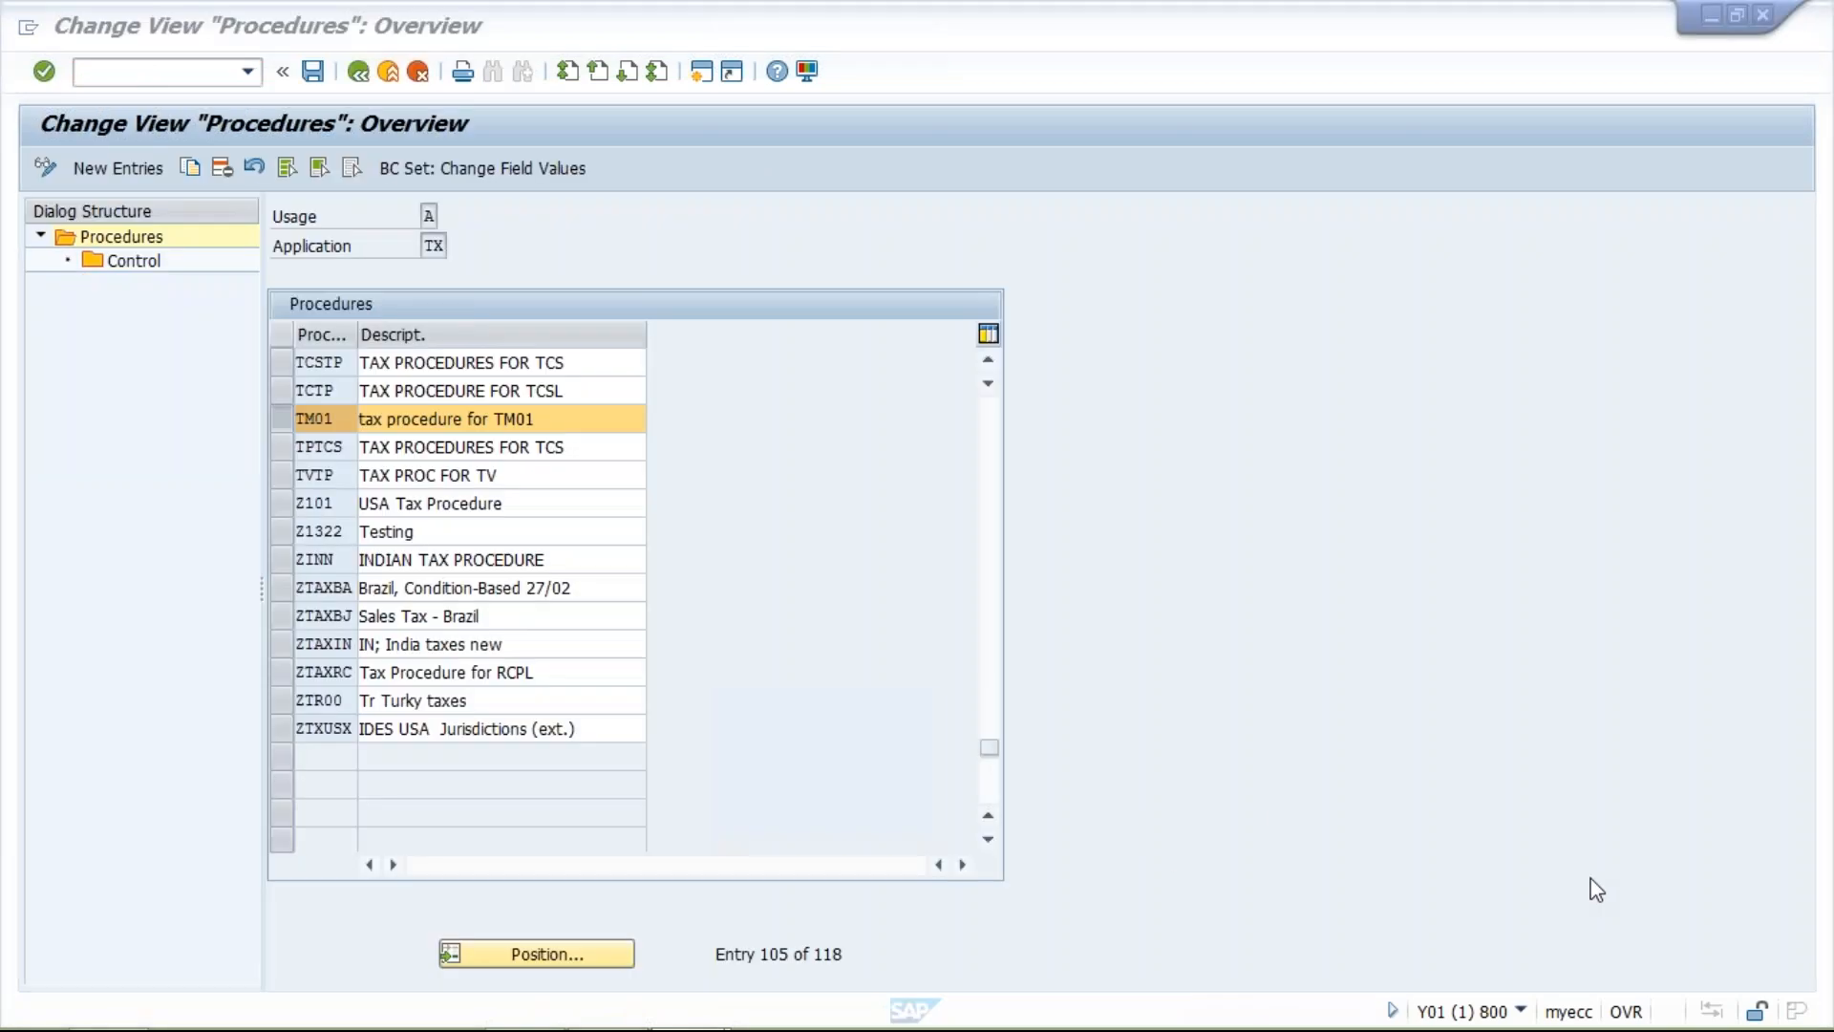
pyautogui.click(1233, 783)
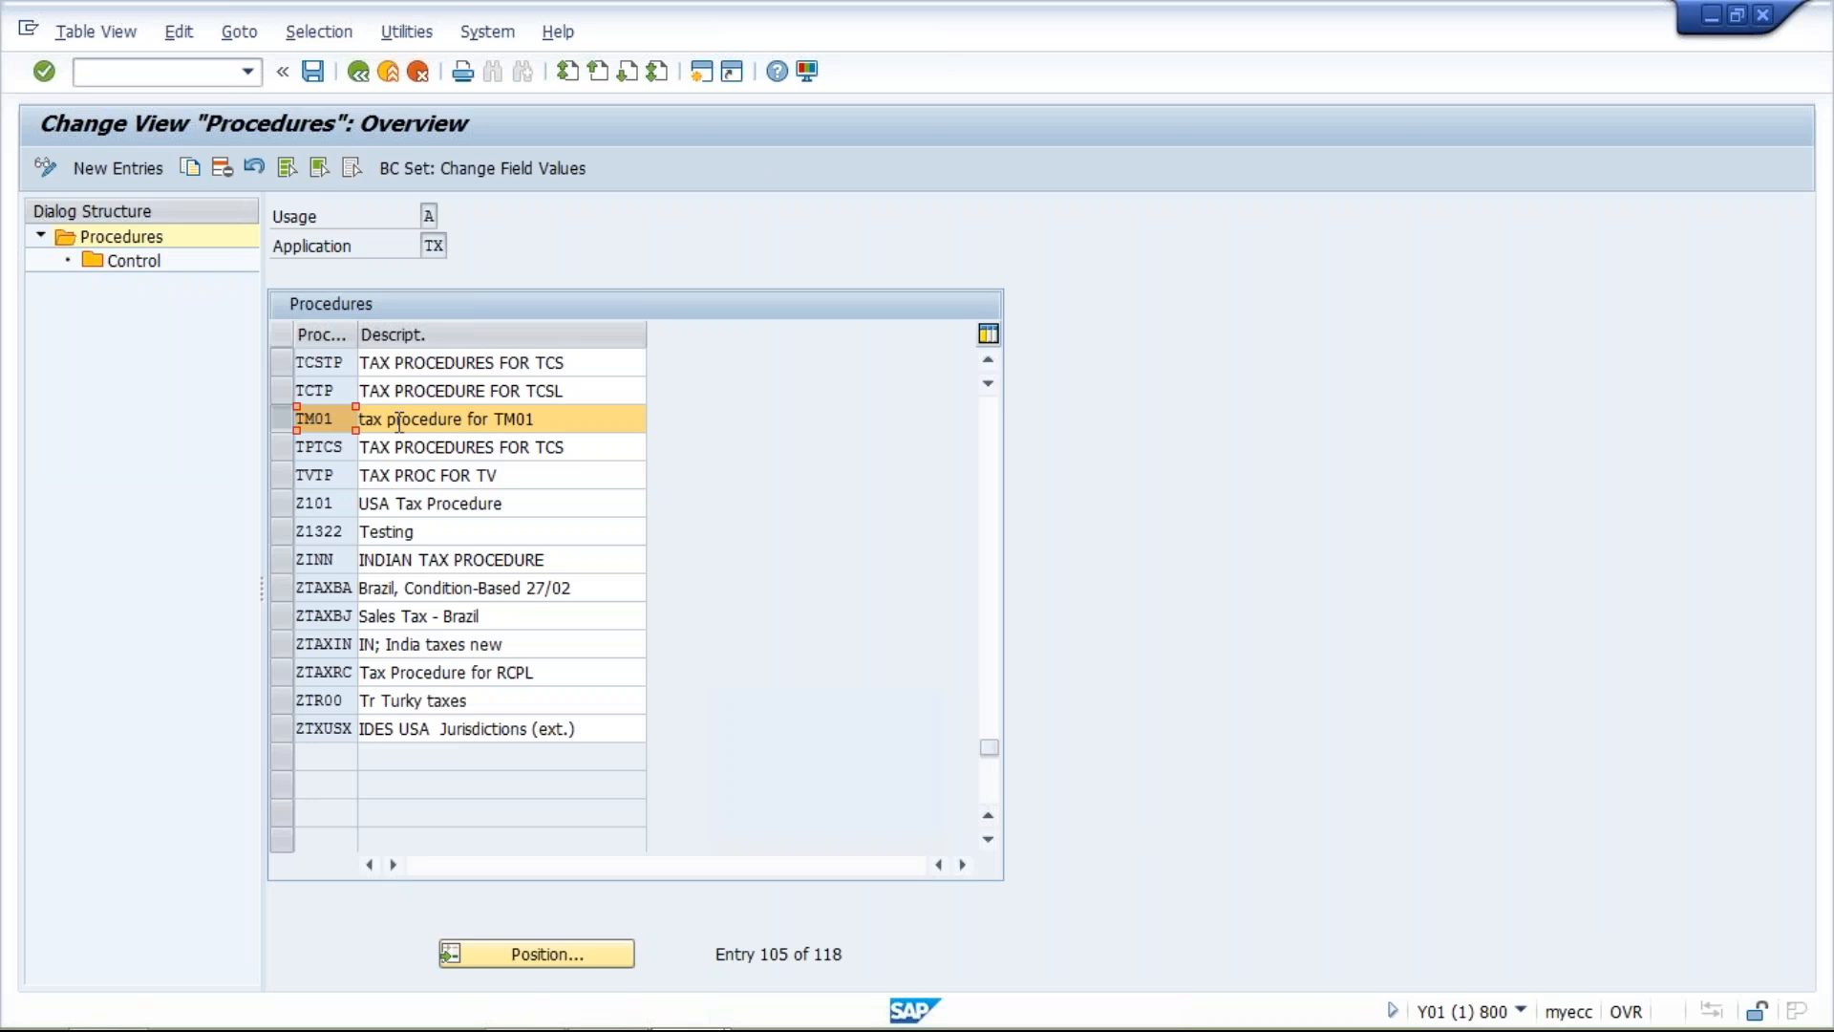
pyautogui.click(145, 262)
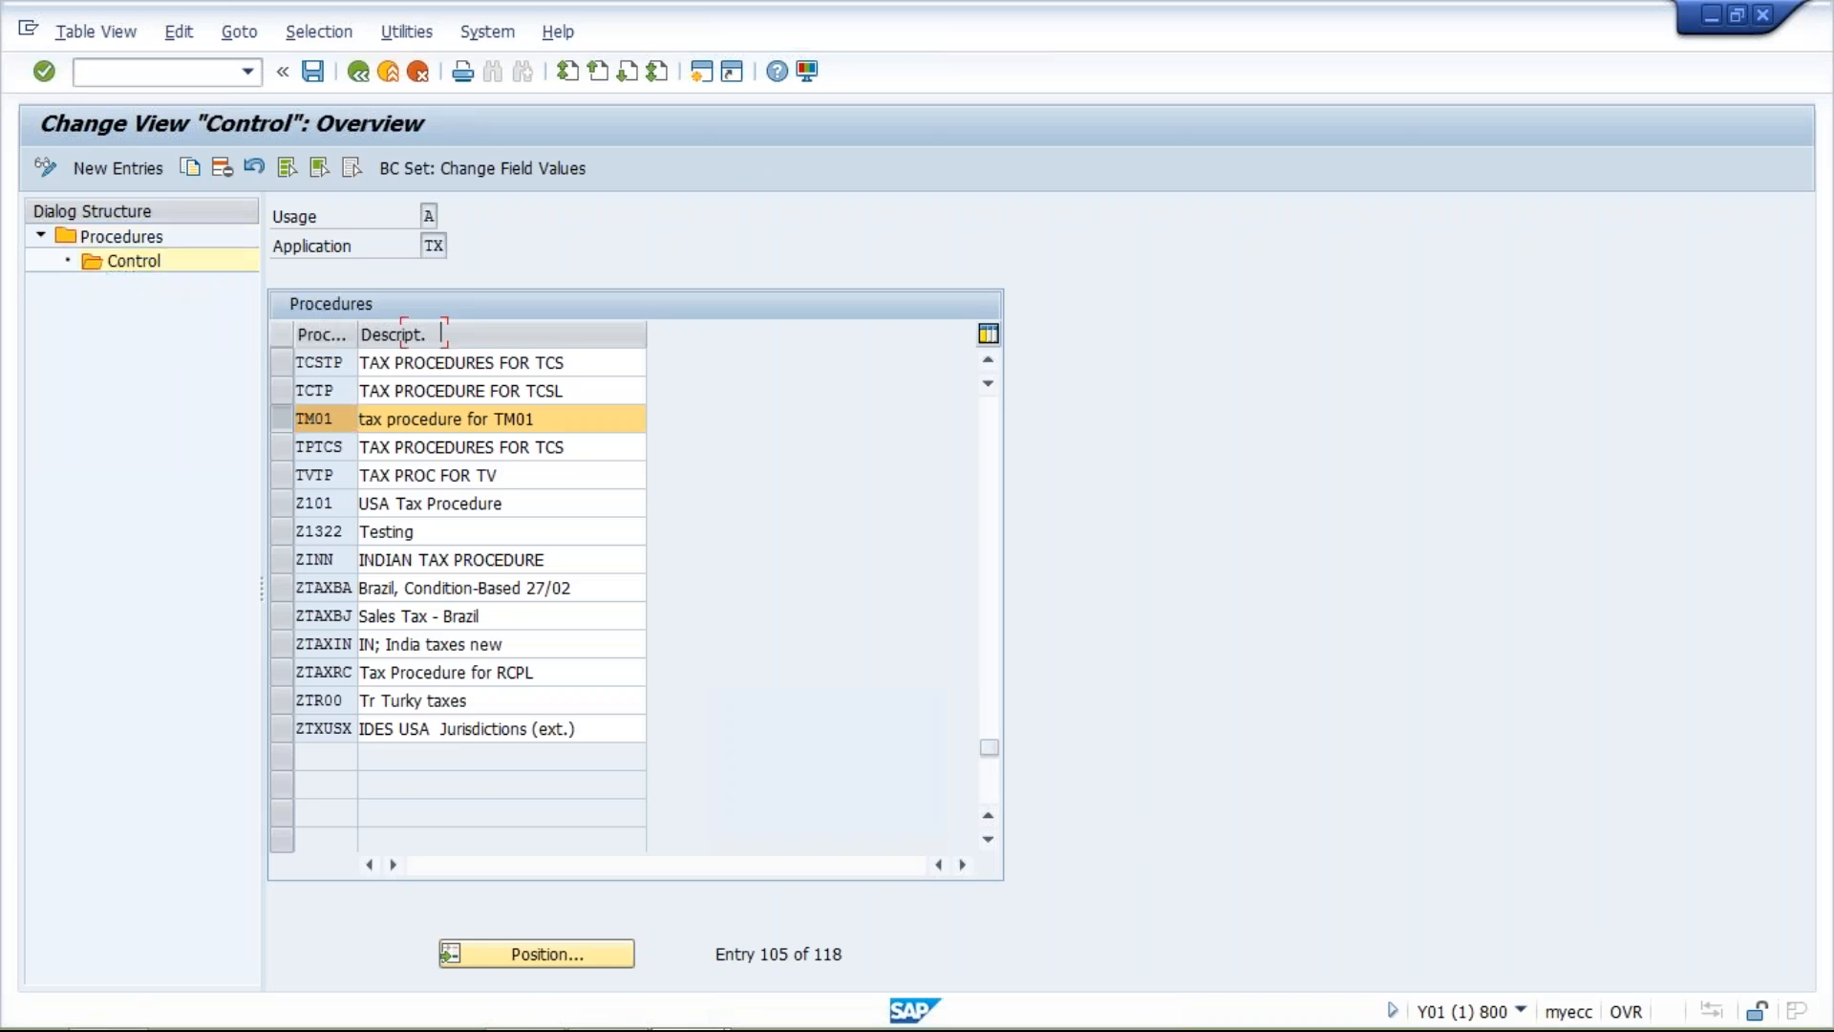
pyautogui.click(1194, 417)
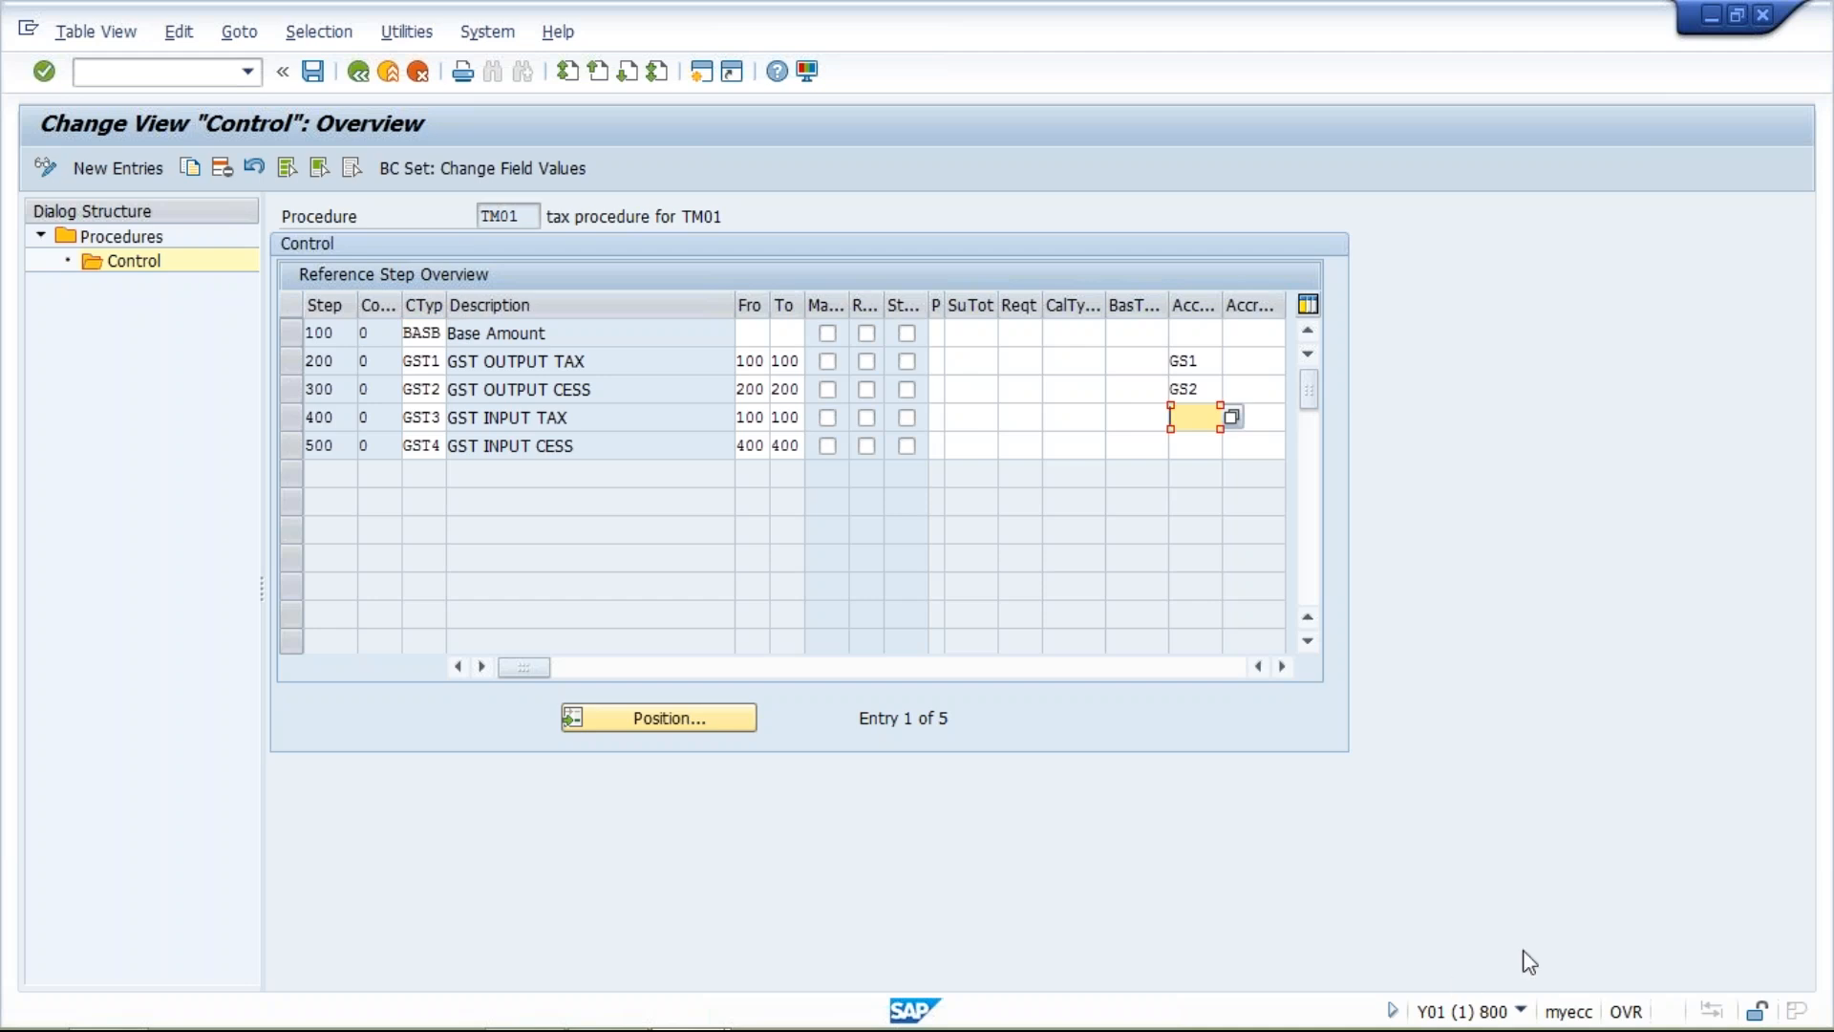
# Open a new session and run transaction OBCN to display the Tax Processing in Accounting view.
pyautogui.hotkey('alt', 'Tab')
pyautogui.click(1220, 897)
pyautogui.click(702, 75)
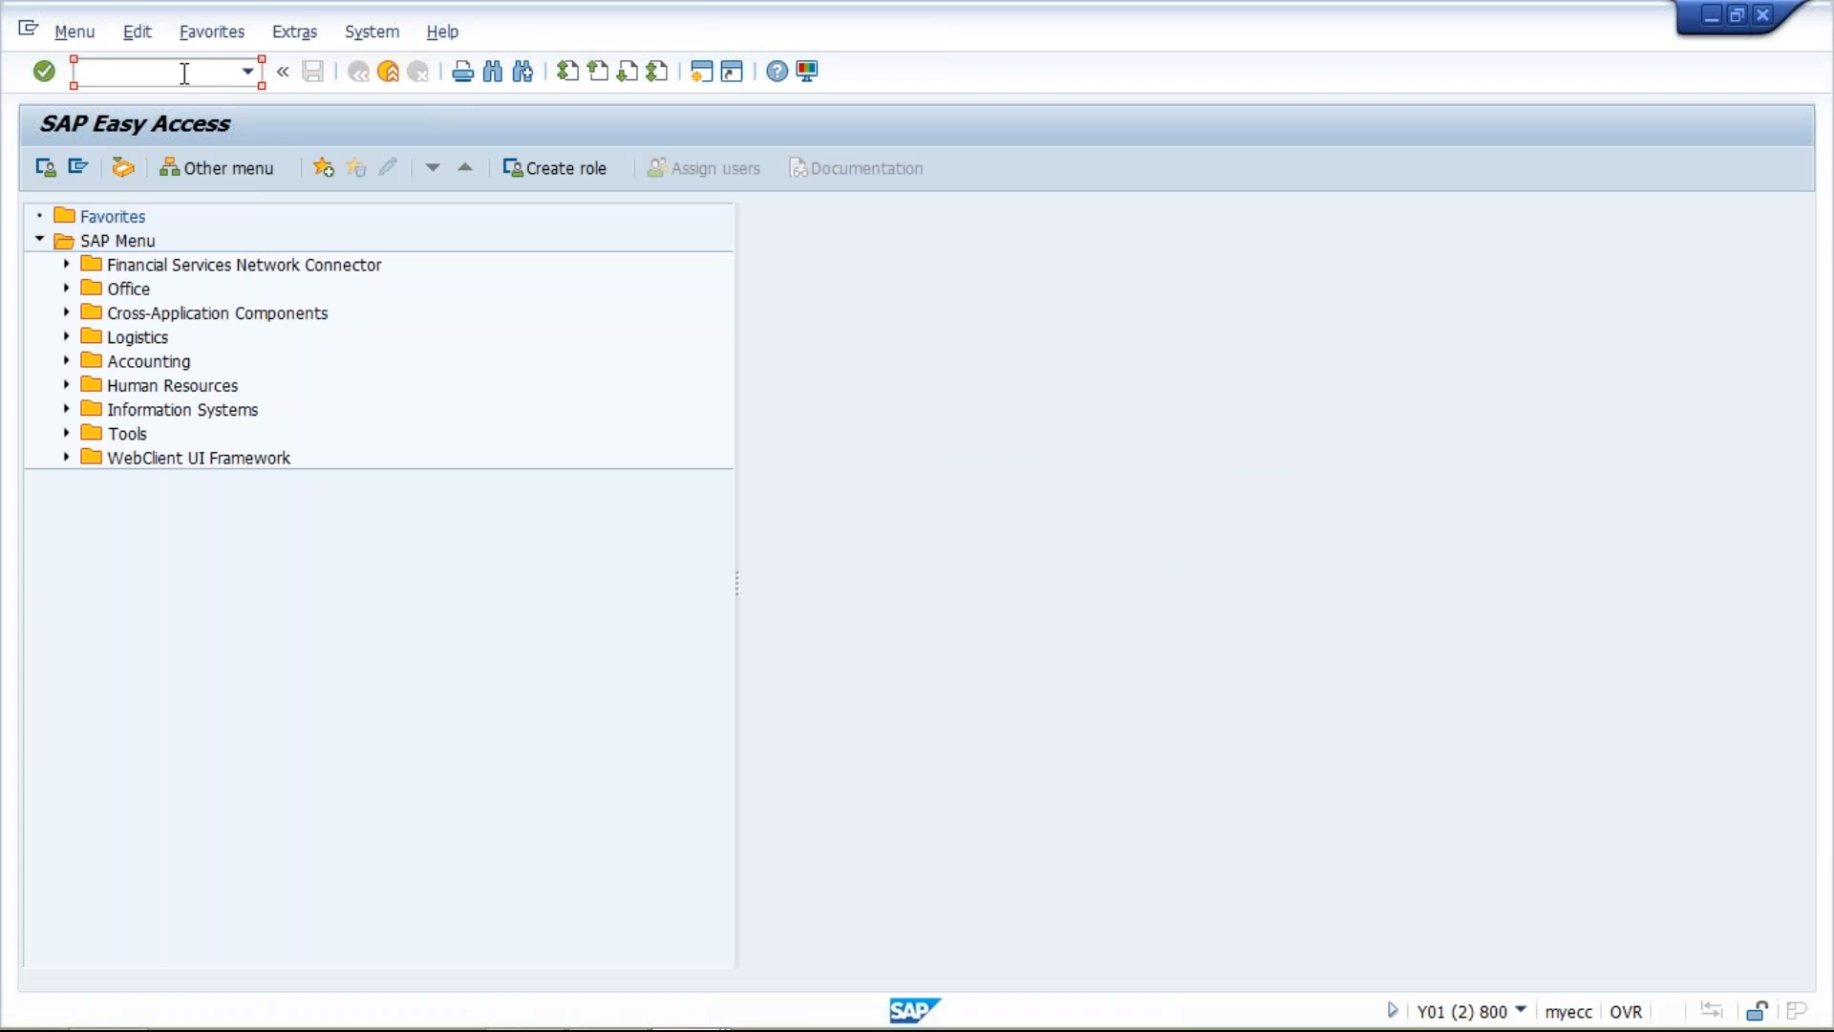
pyautogui.write('OBCN')
pyautogui.press('Return')
pyautogui.click(719, 1019)
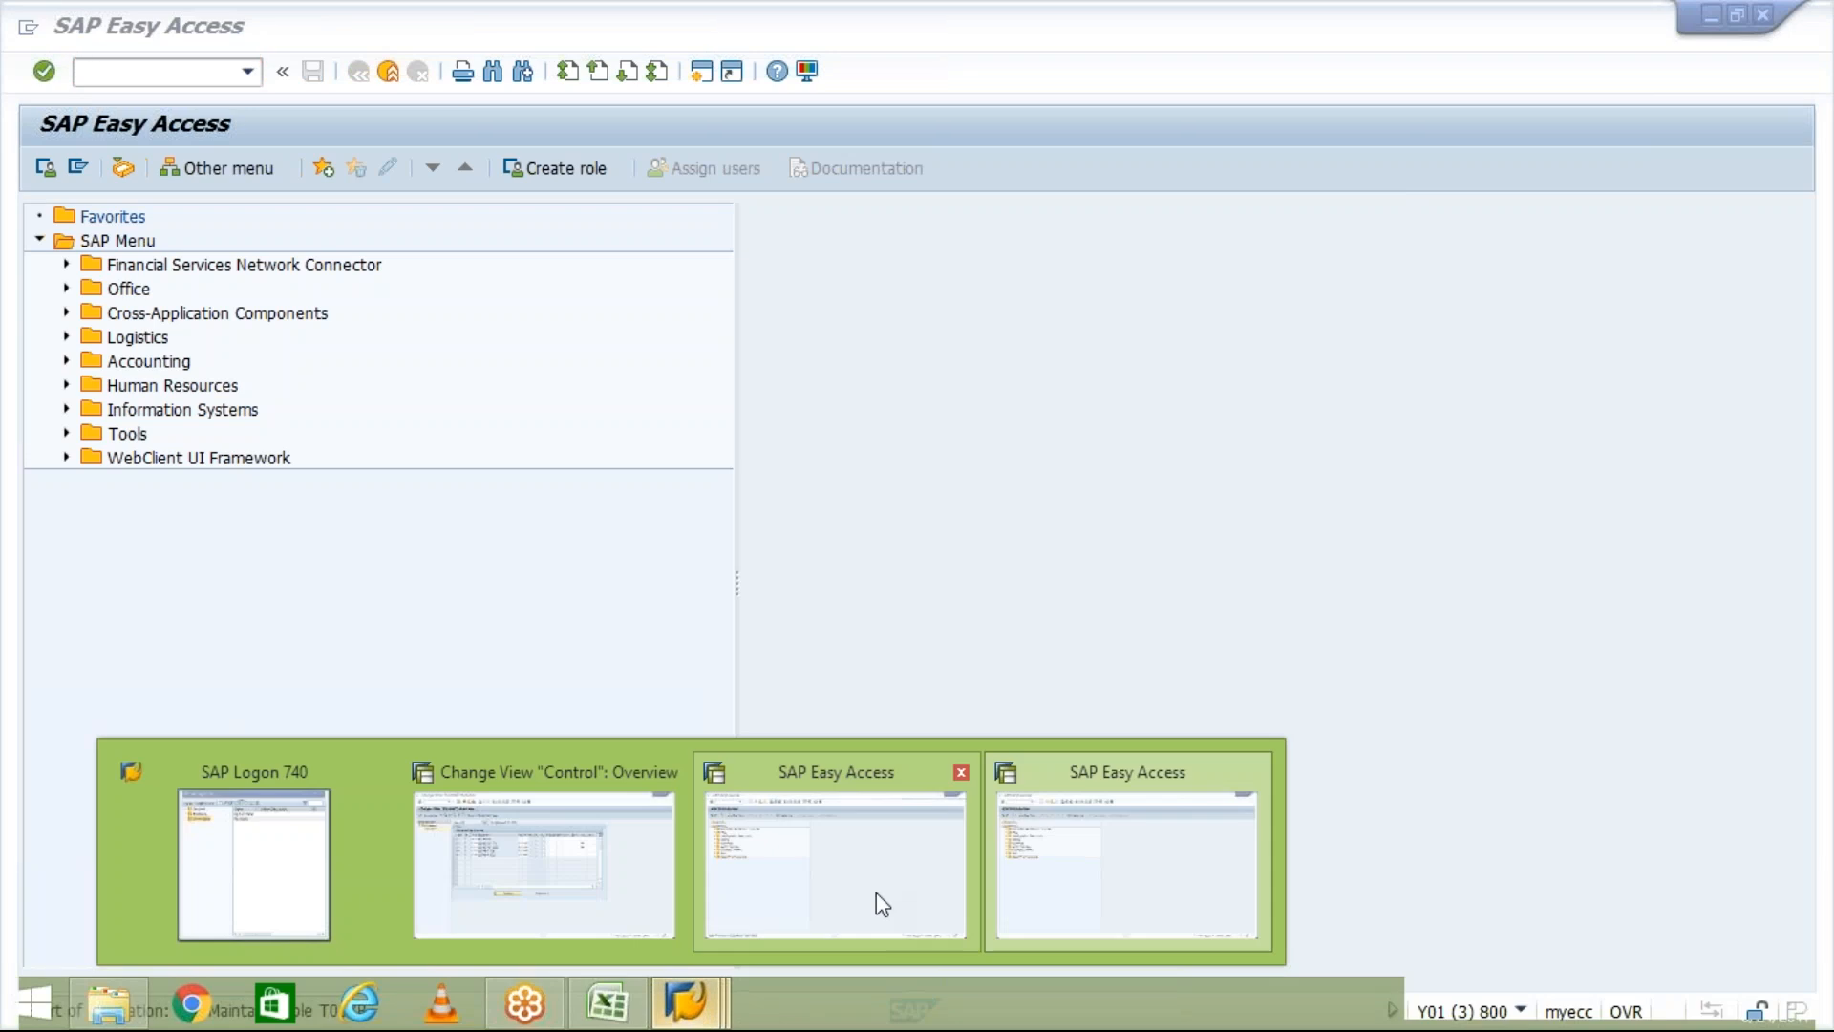
pyautogui.click(875, 893)
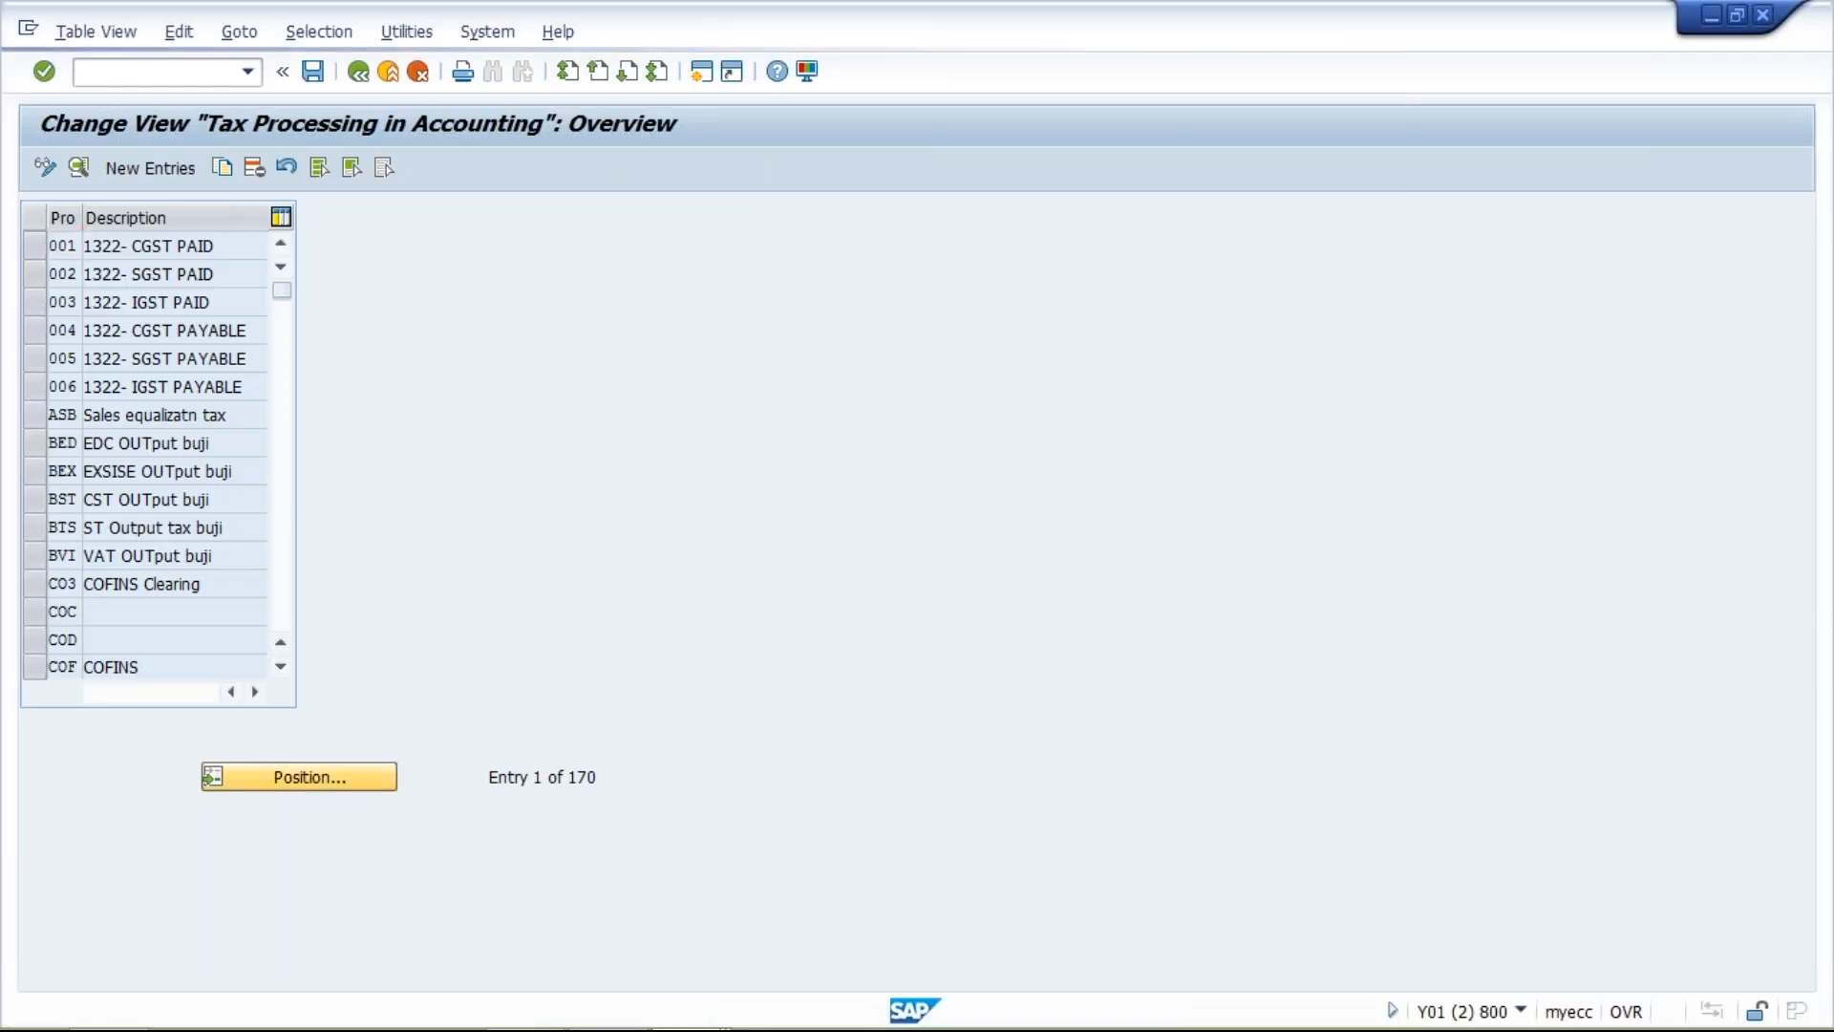
# Position the tax process list at entry VST.
pyautogui.click(299, 777)
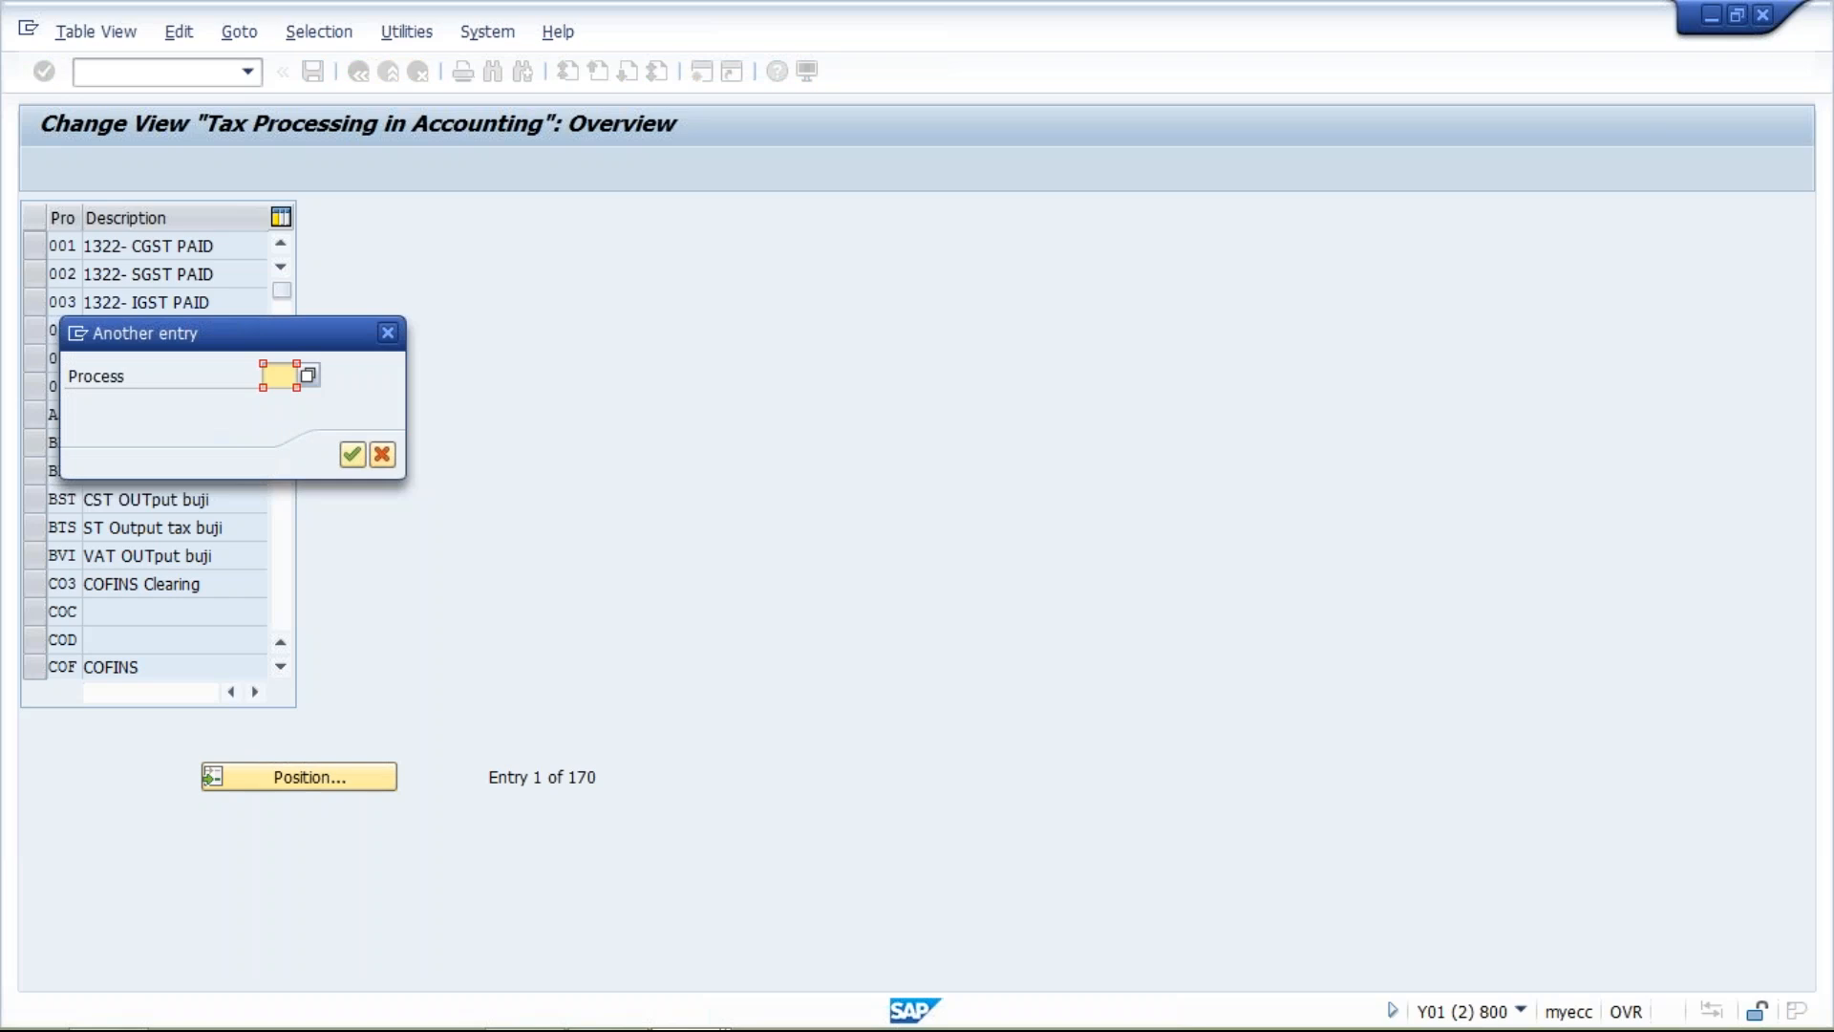
pyautogui.write('V')
pyautogui.press('Down')
pyautogui.press('Return')
pyautogui.press('Return')
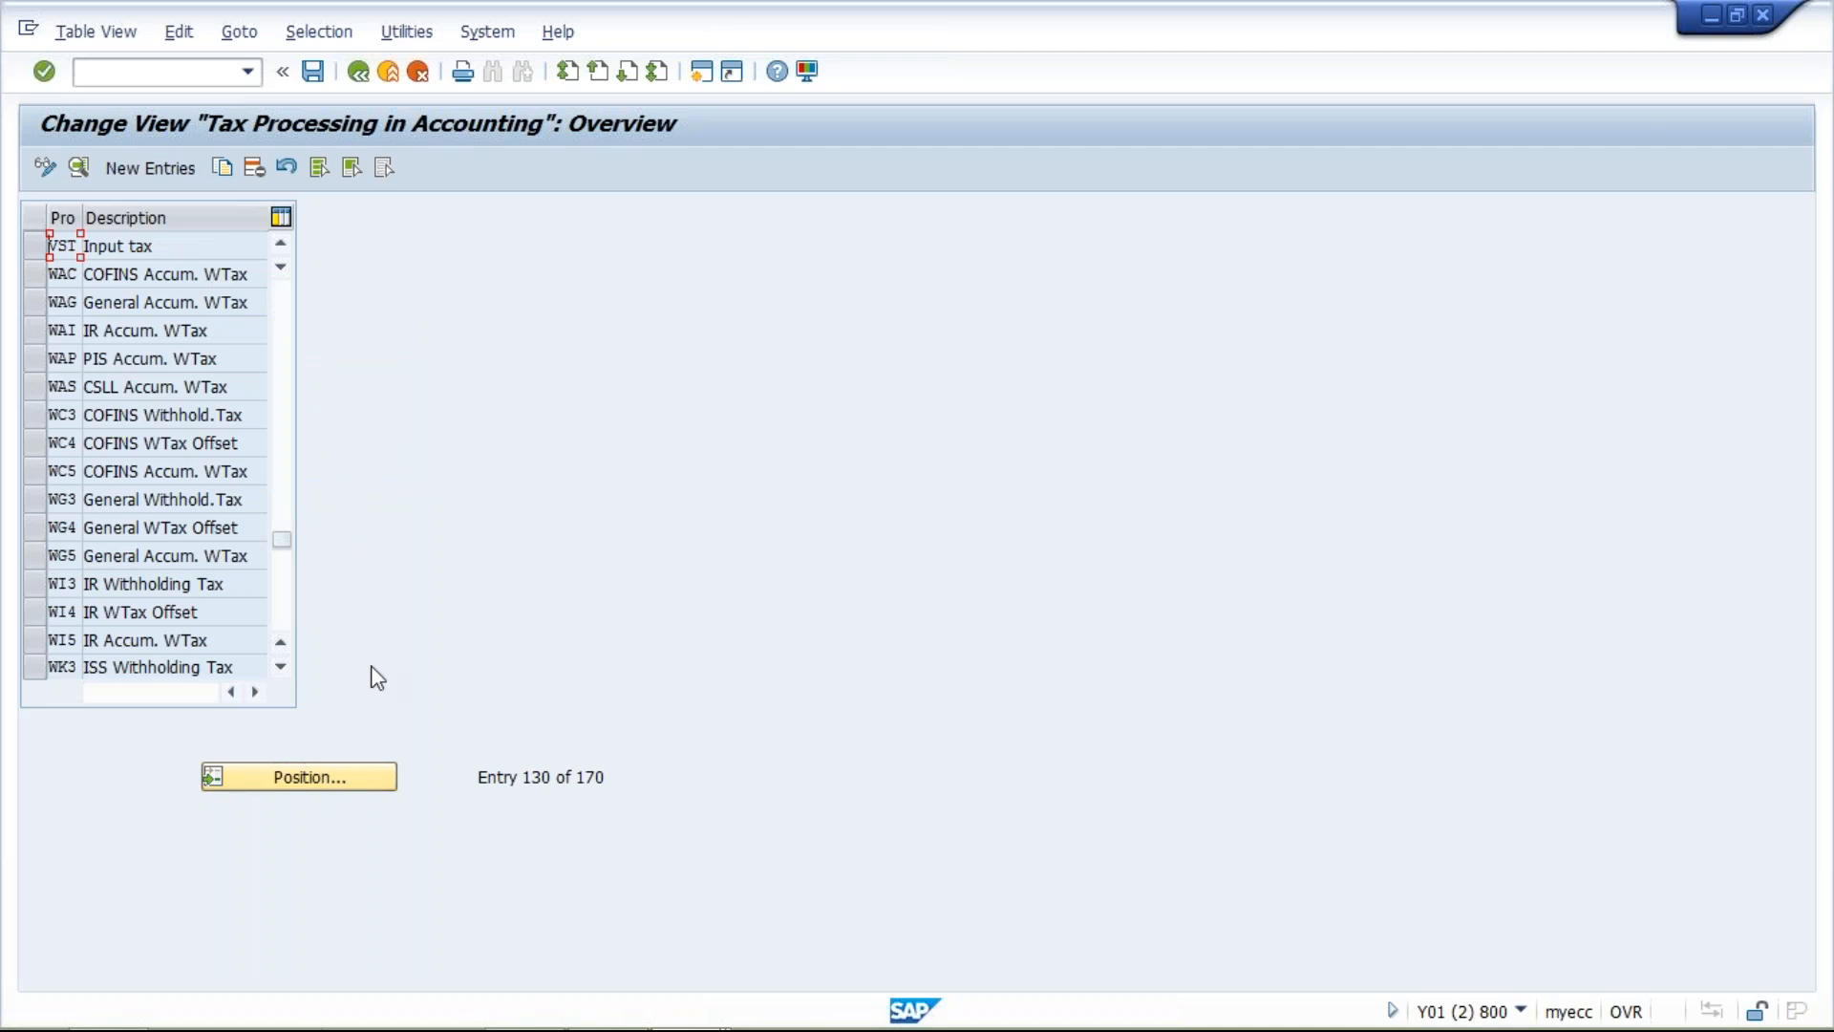
# Delete the tax processes GS1, GS2, GS3 and GS4, and save the deletion under the proposed customizing request.
pyautogui.click(285, 784)
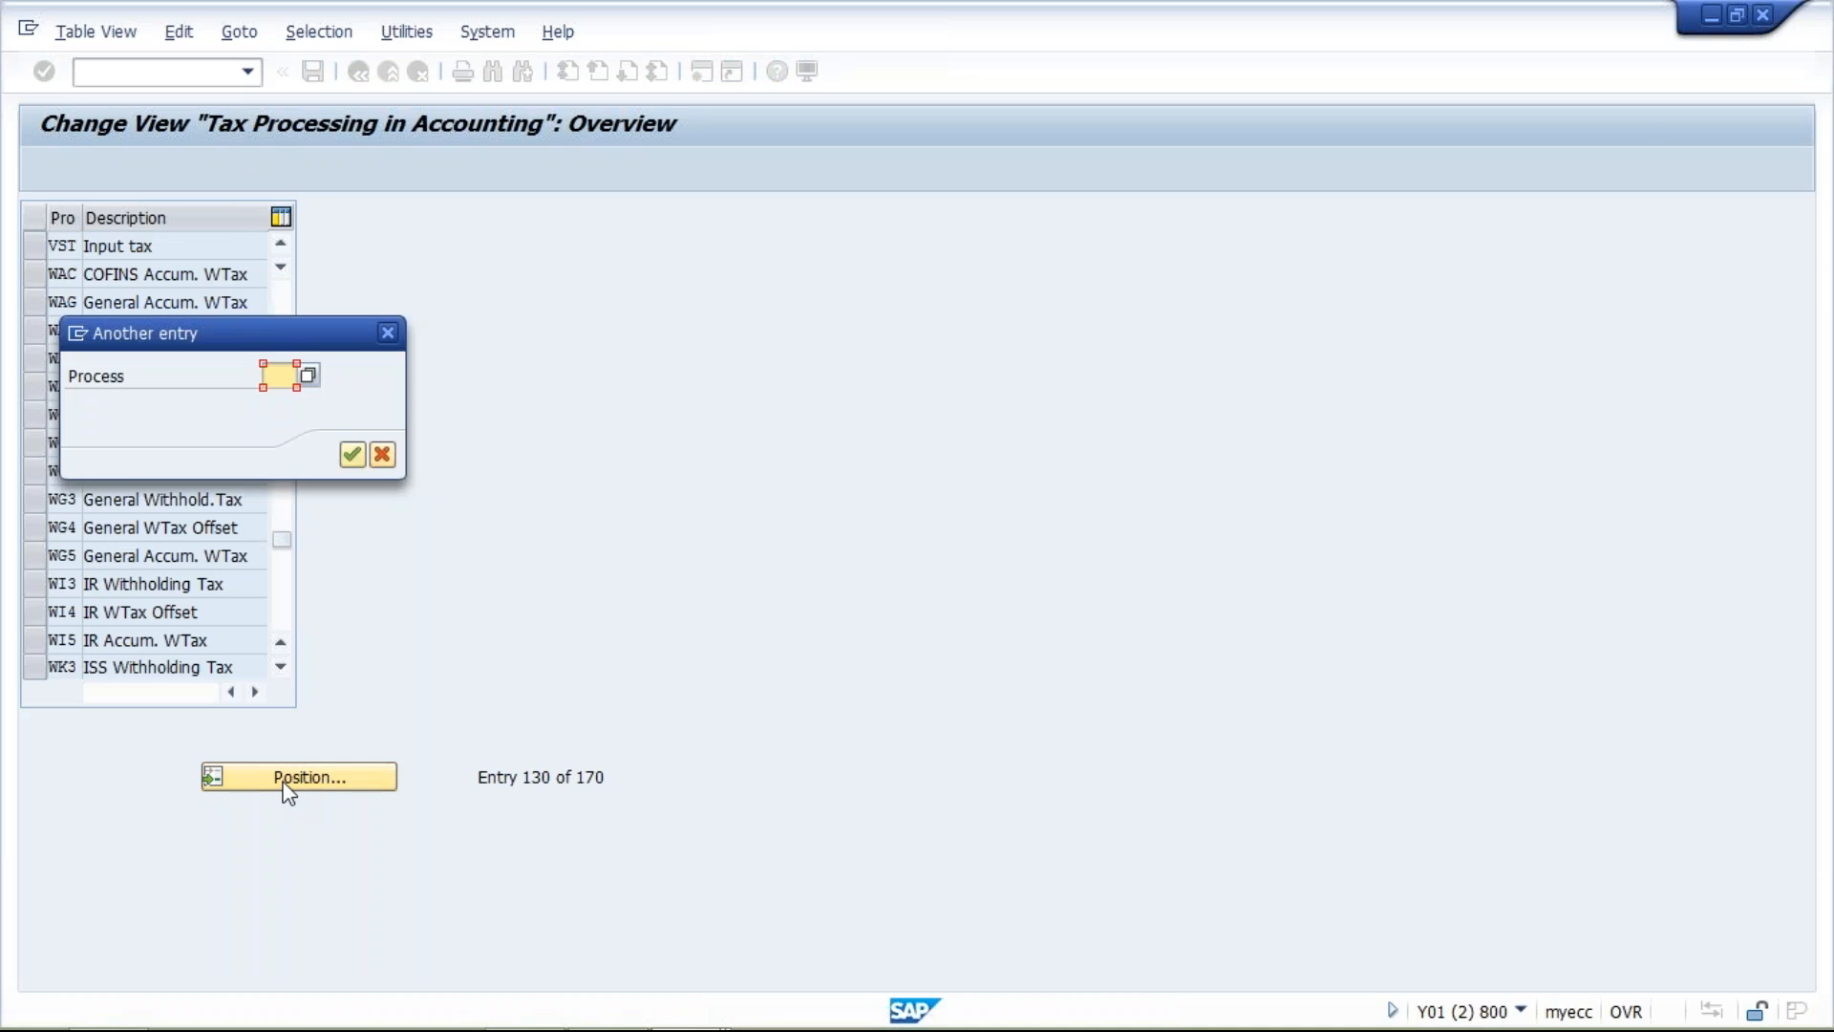
pyautogui.write('GS')
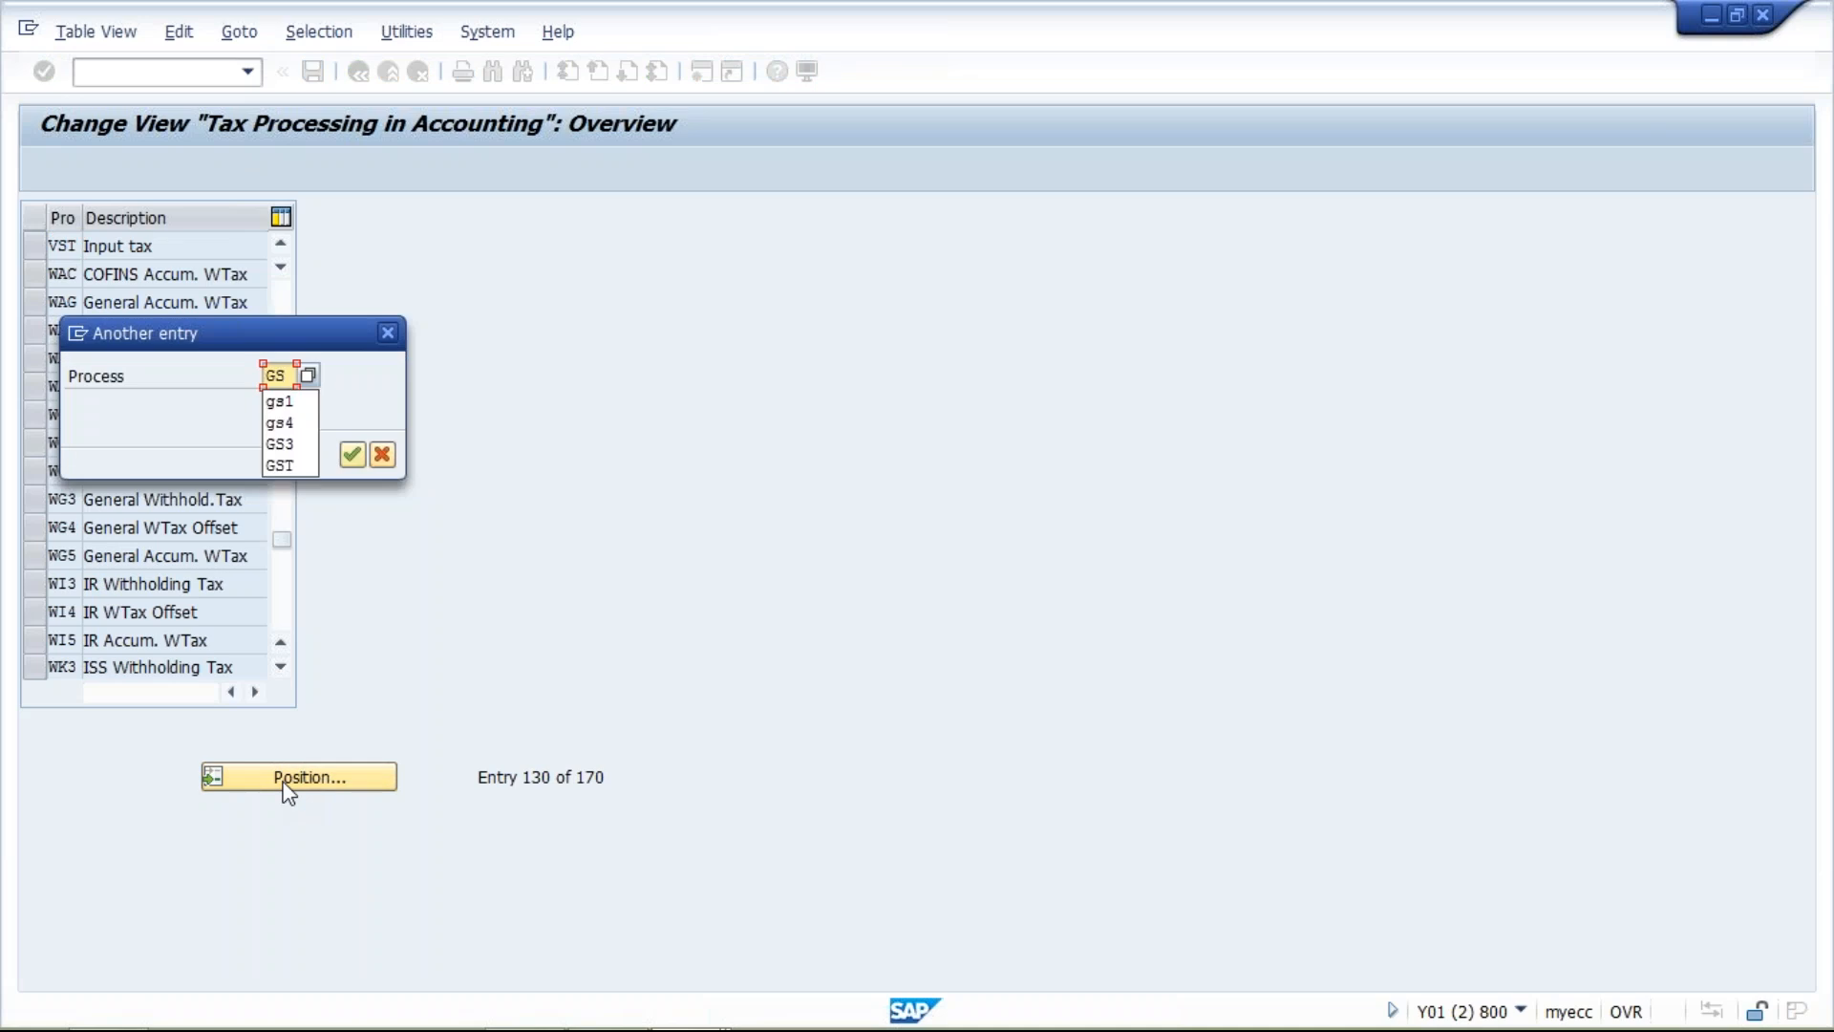
pyautogui.press('Down')
pyautogui.press('Return')
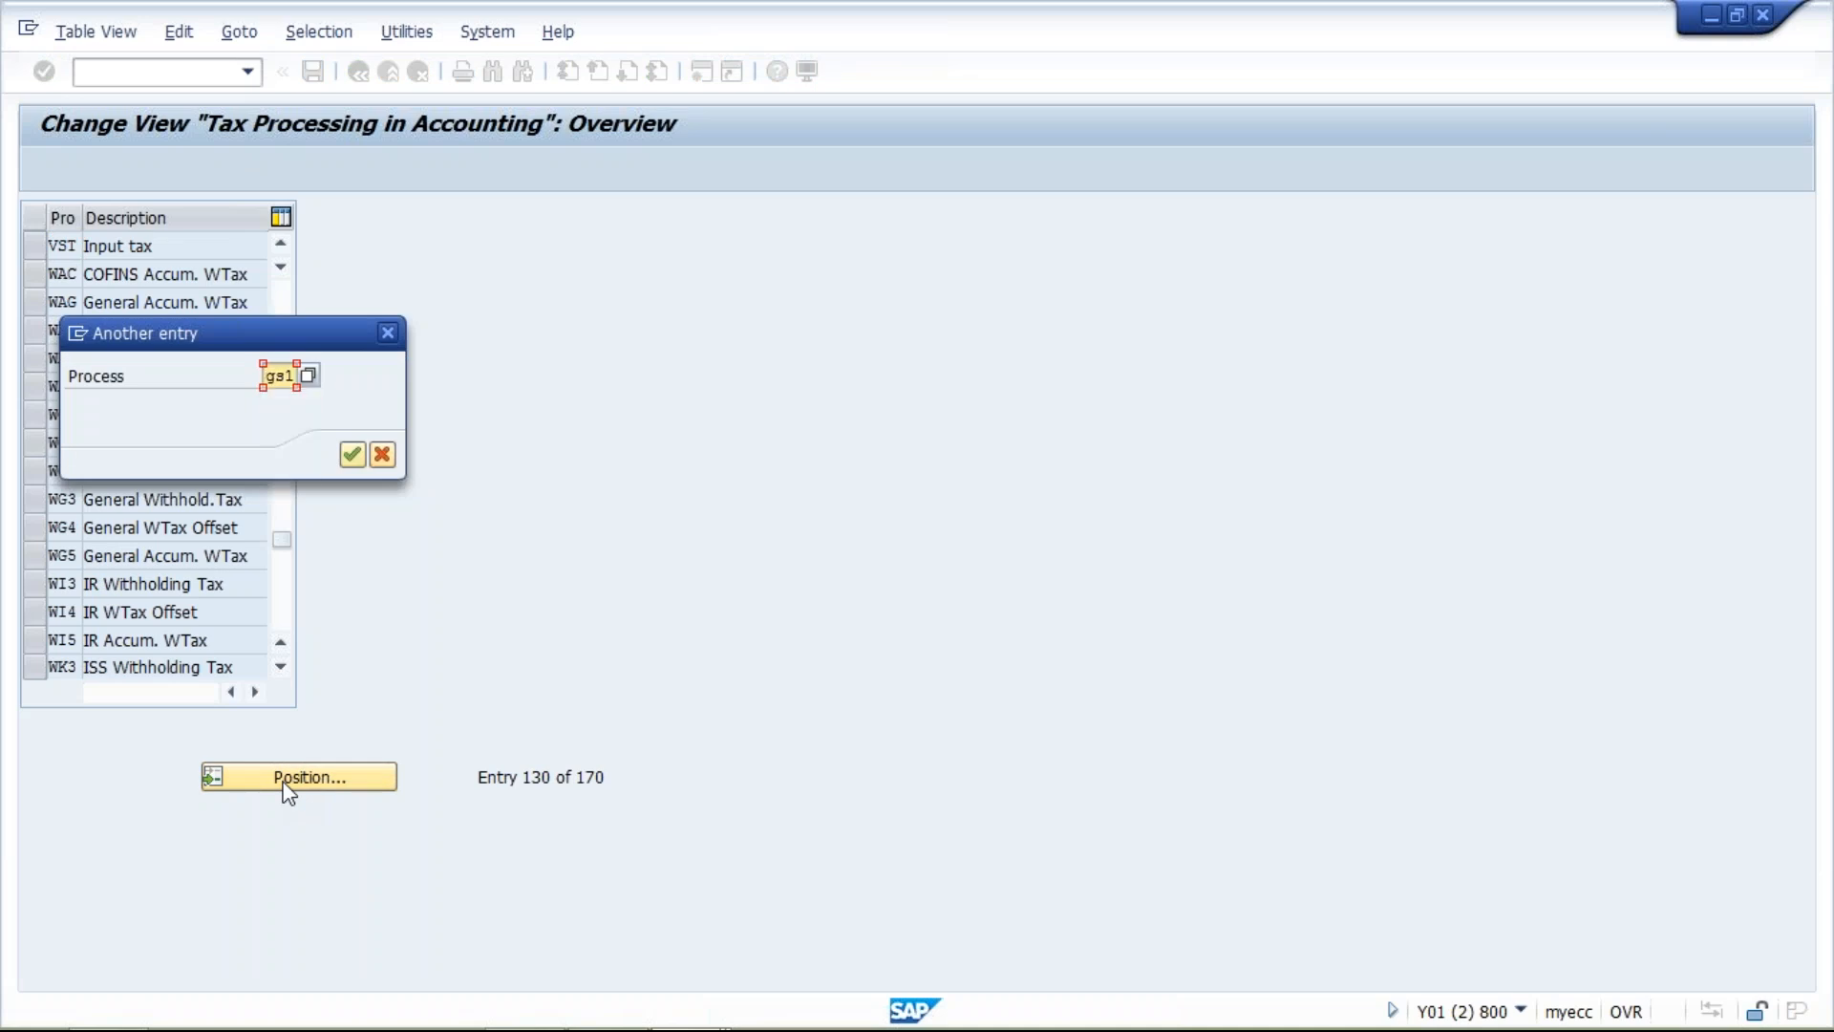
pyautogui.press('Return')
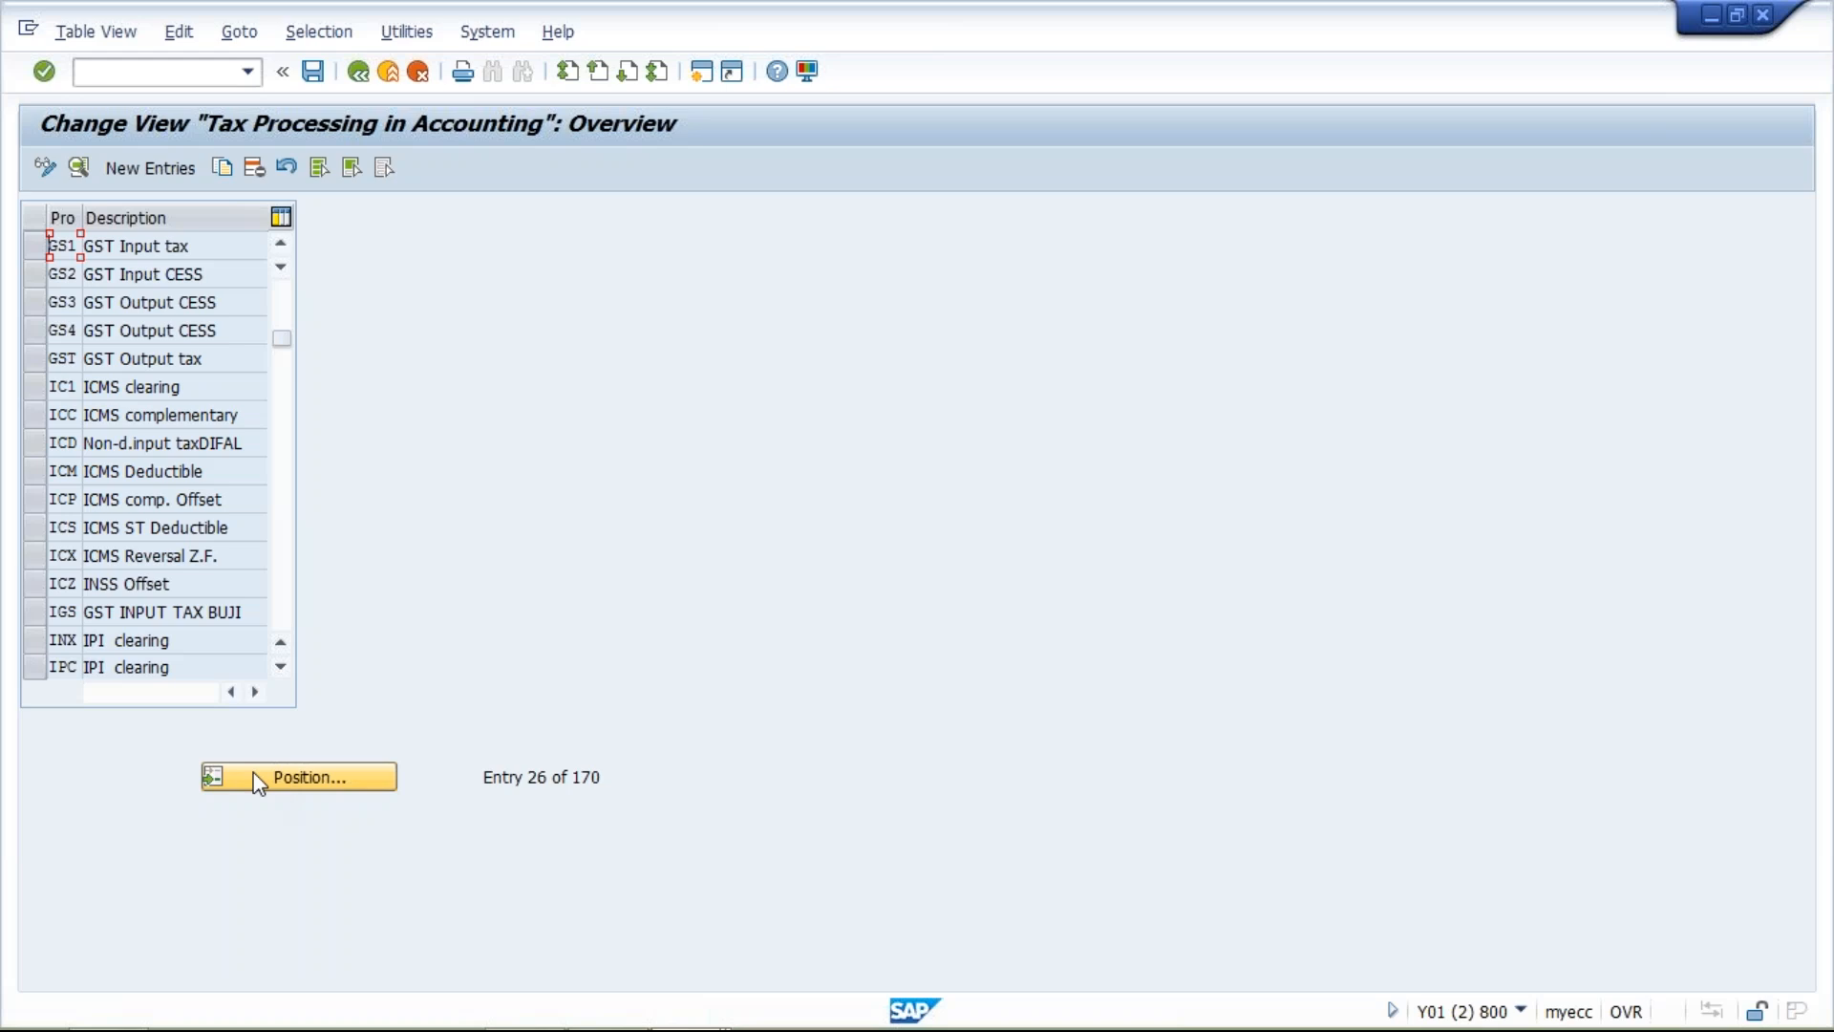
pyautogui.click(39, 252)
pyautogui.click(37, 277)
pyautogui.click(35, 302)
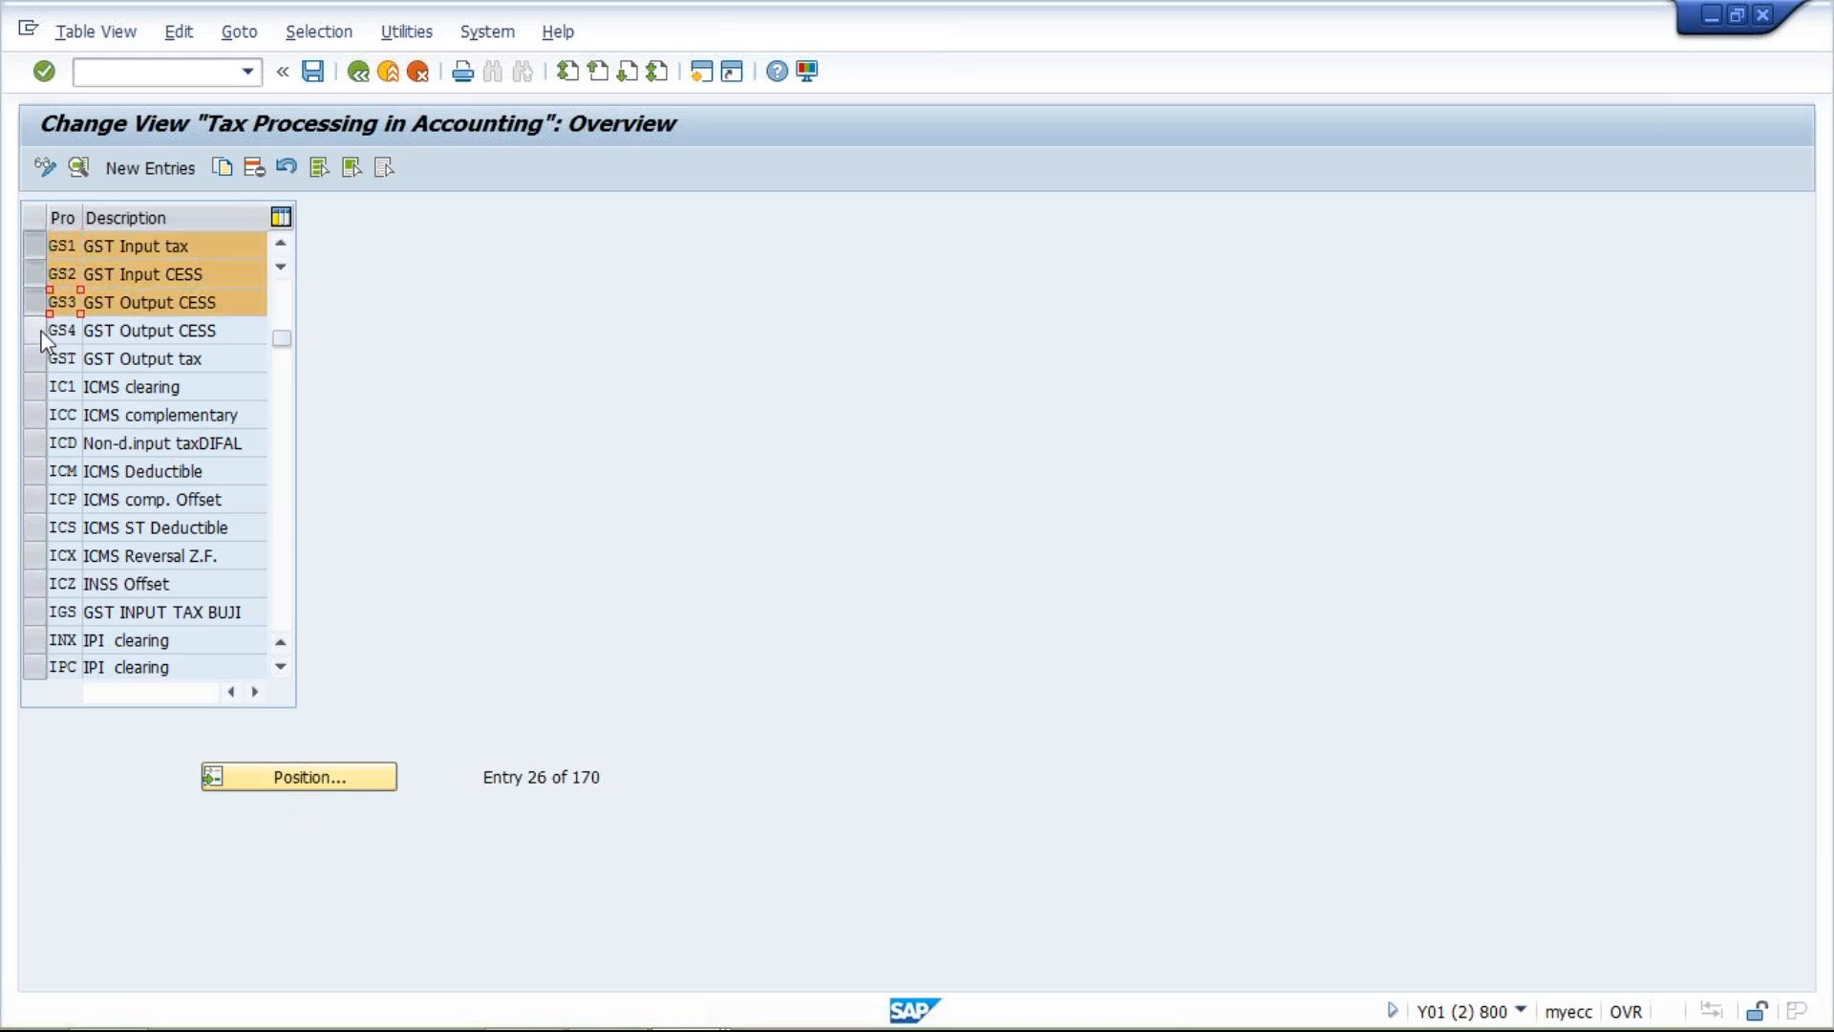
pyautogui.click(35, 329)
pyautogui.click(257, 175)
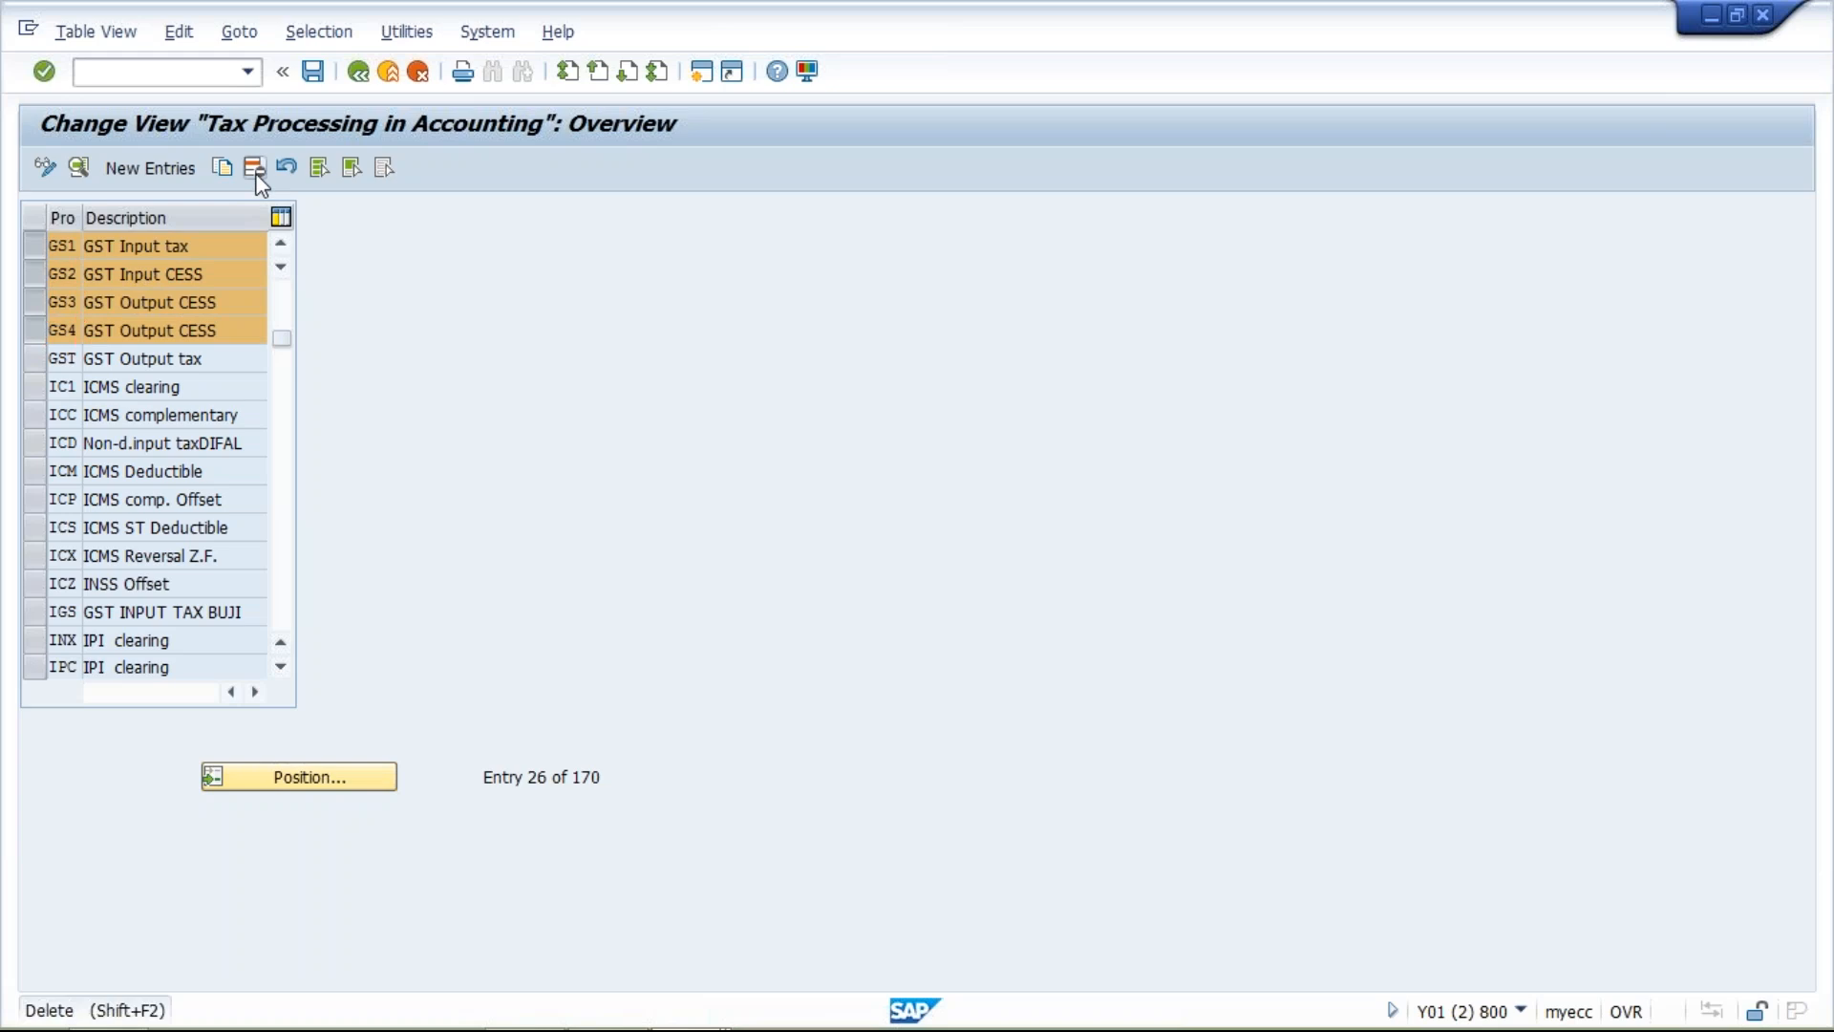
pyautogui.click(316, 74)
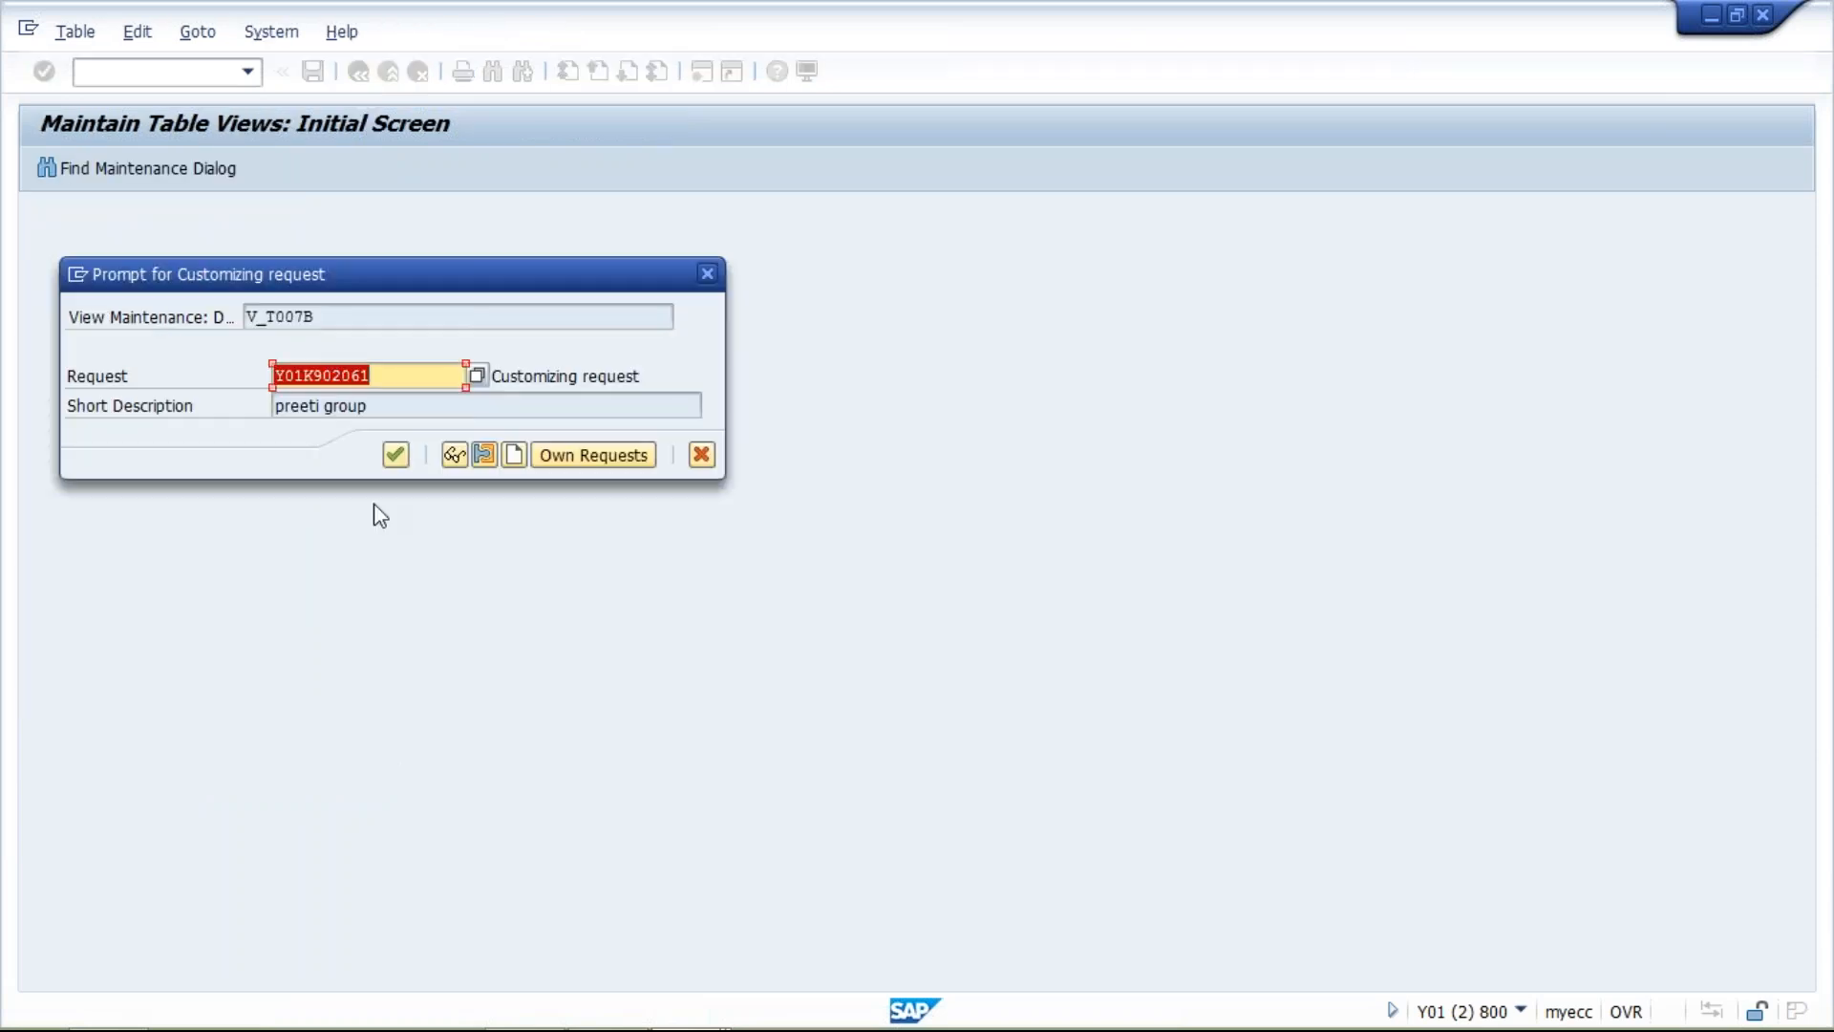
pyautogui.click(396, 456)
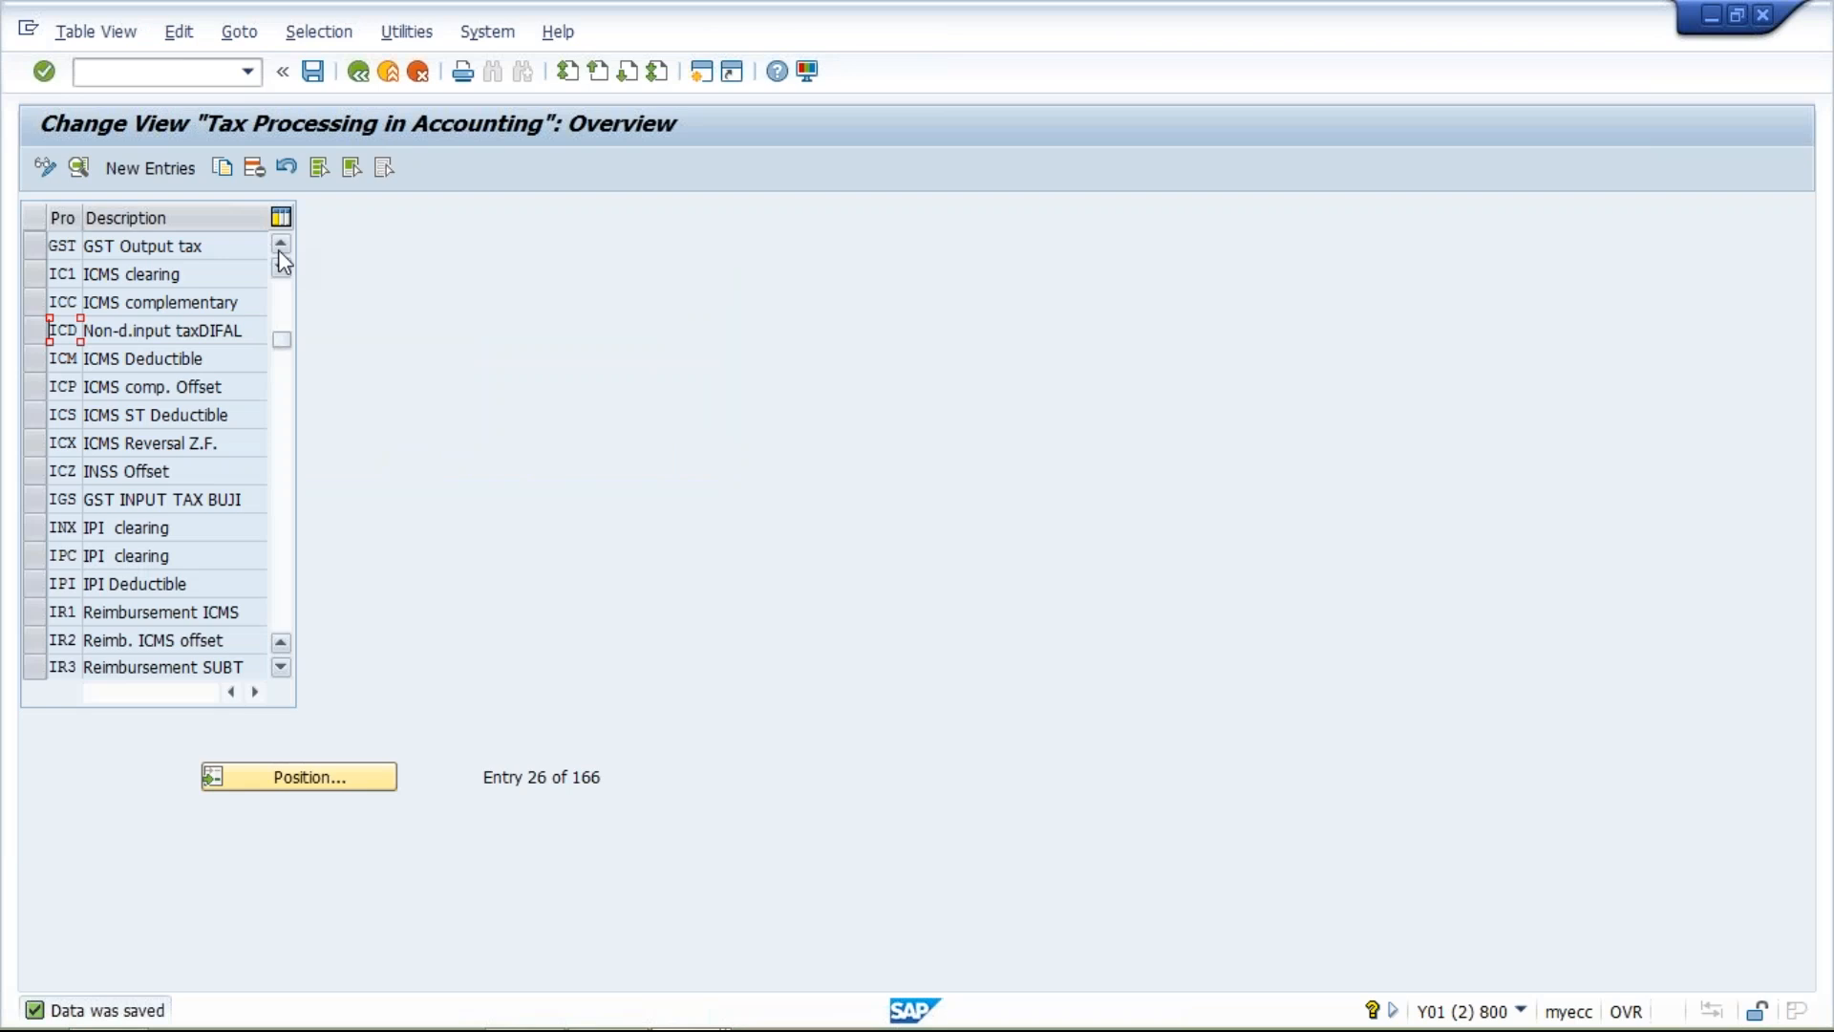
# Find process VST in the tax process list and select its Input tax row.
pyautogui.click(292, 779)
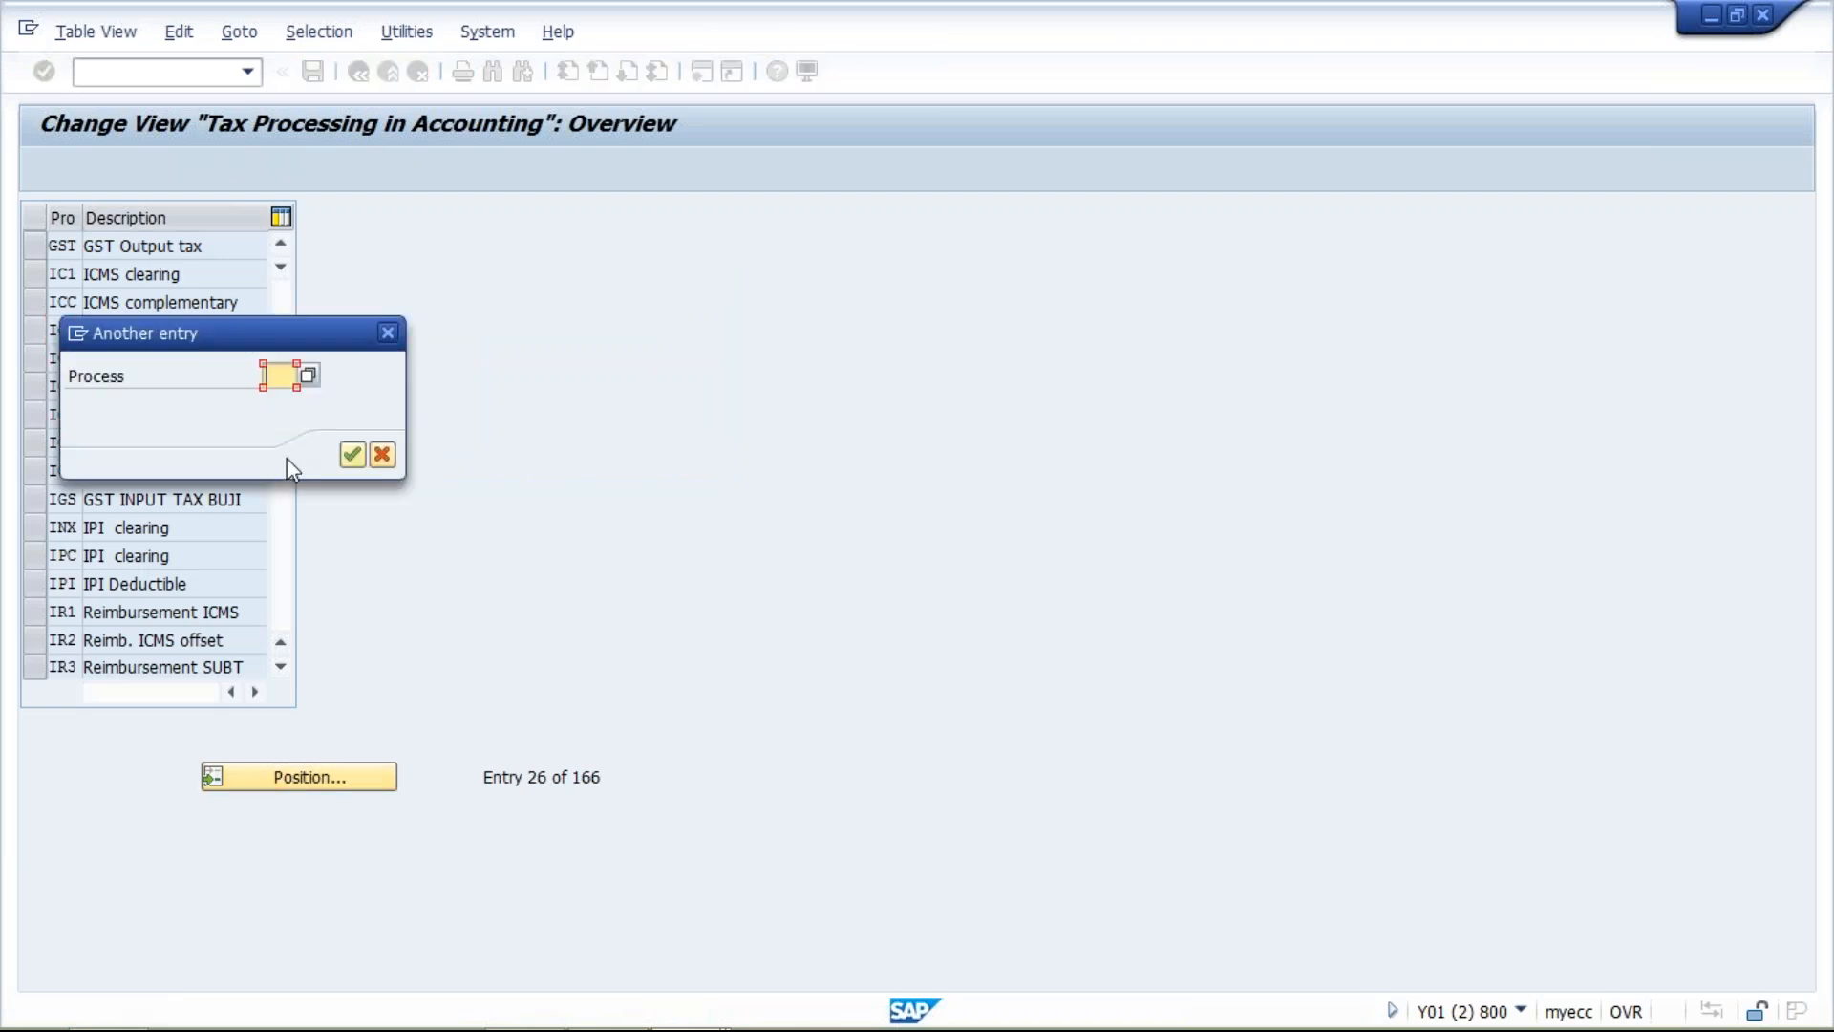
pyautogui.write('VST')
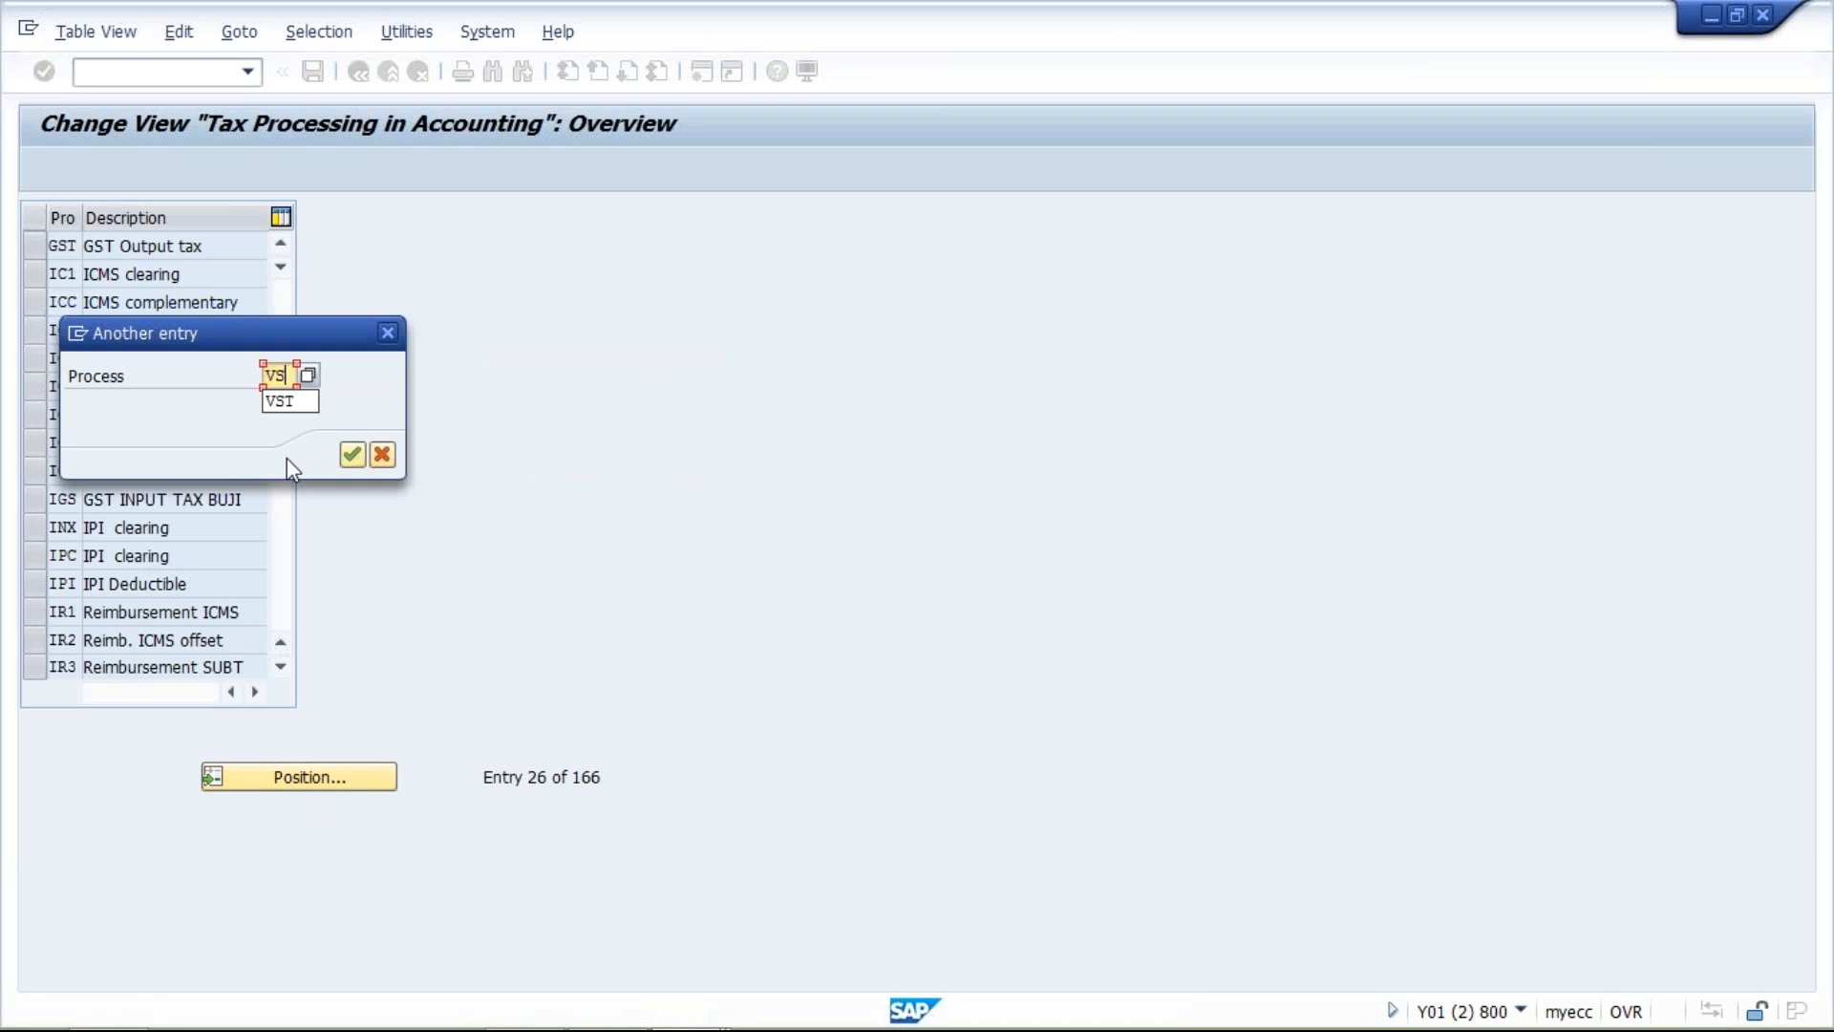
pyautogui.press('Return')
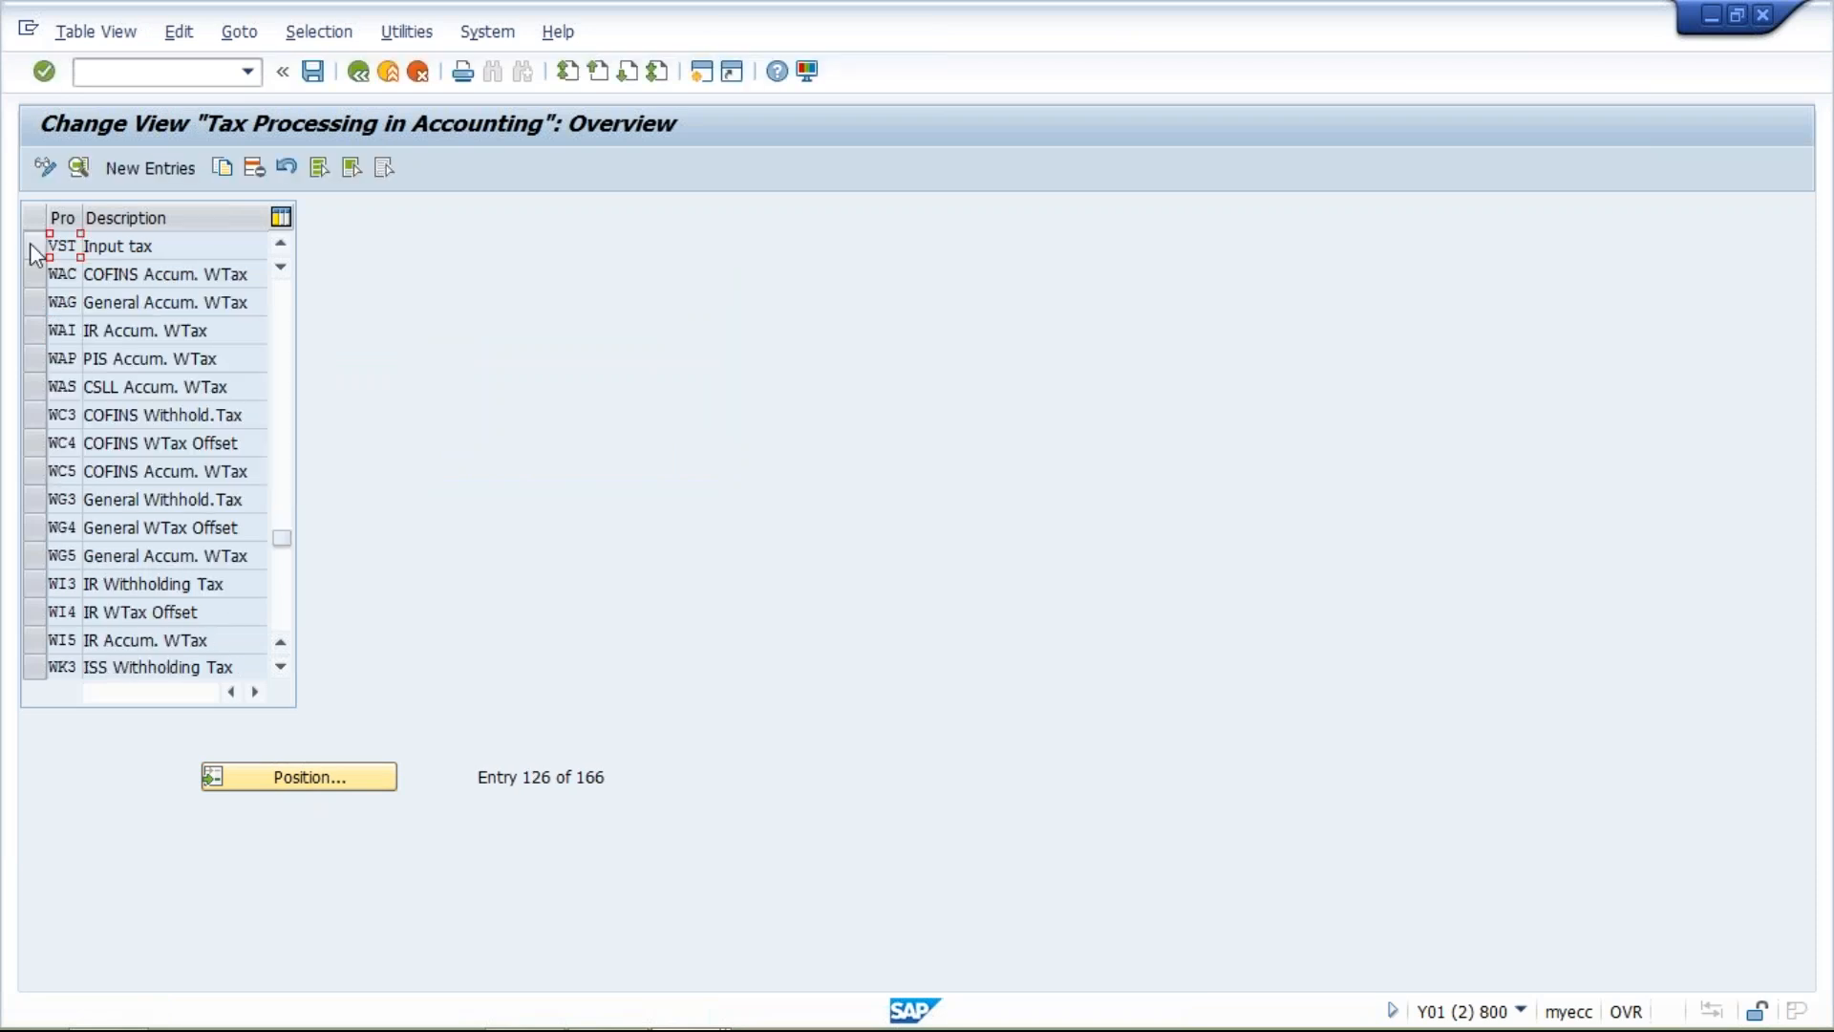
pyautogui.click(30, 246)
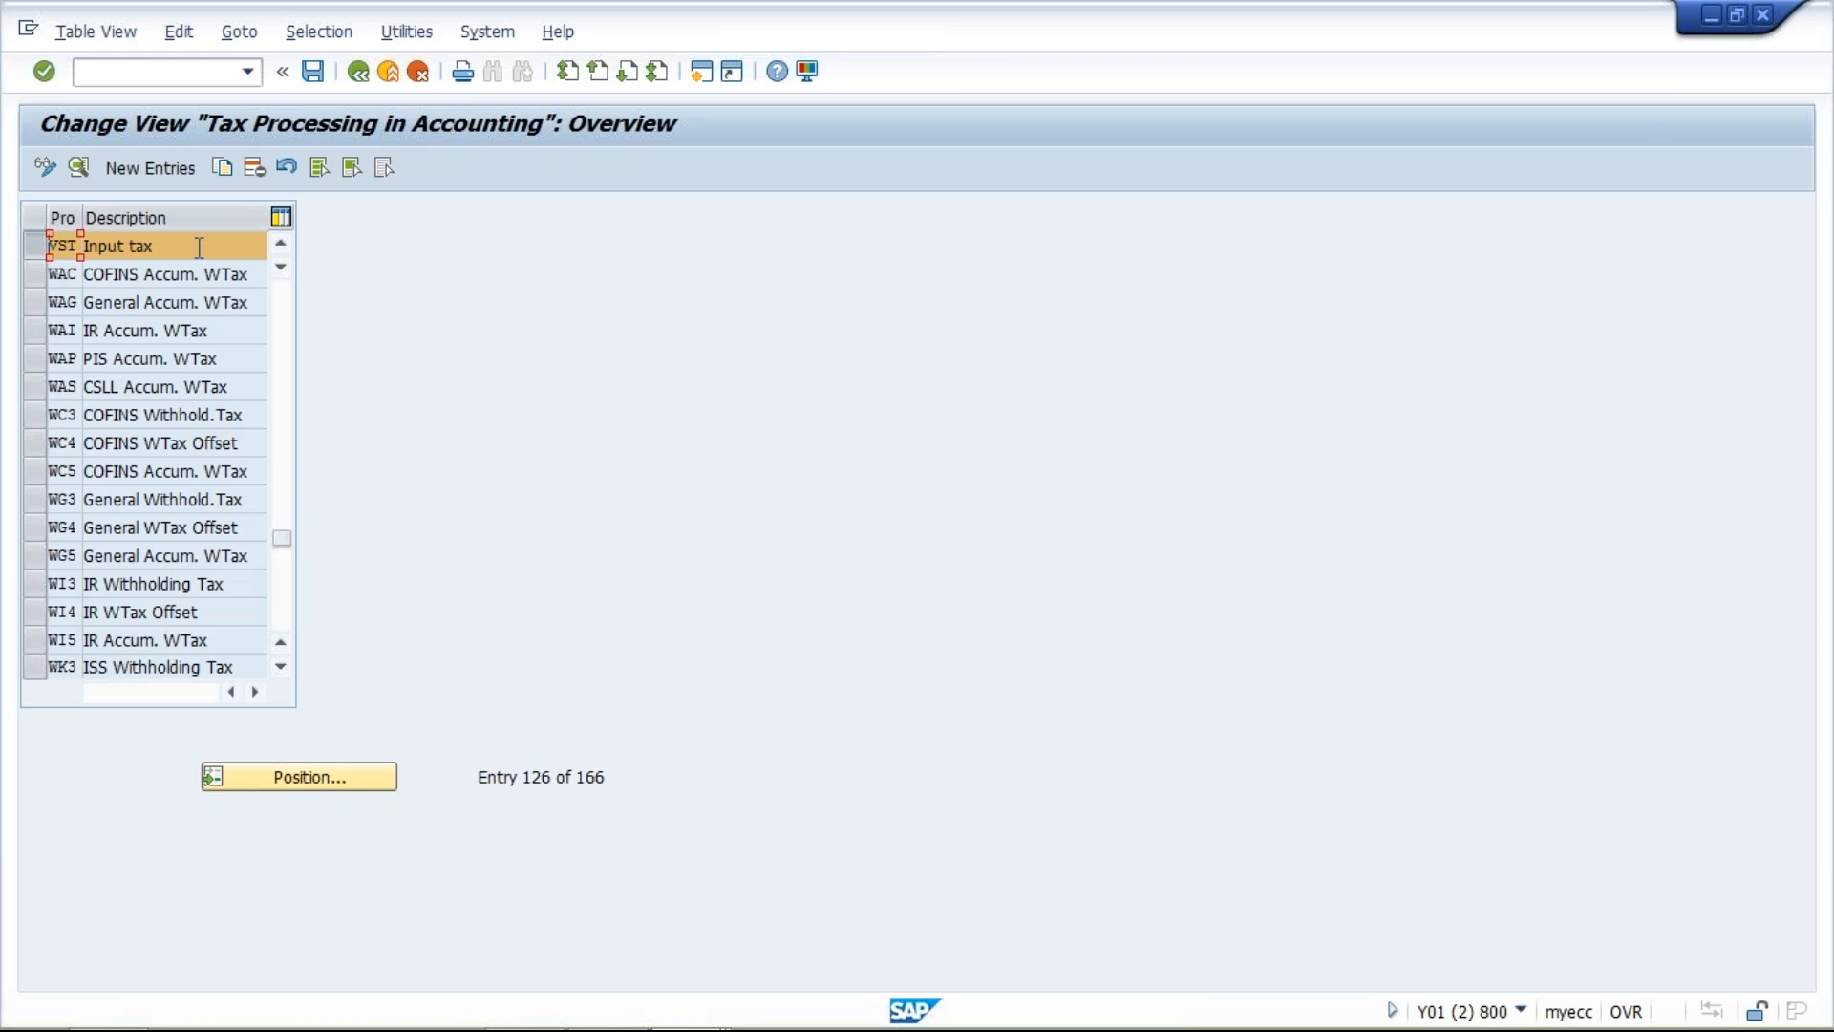
# Switch to the TM01 control session and examine the condition types, descriptions and account keys of steps 200 to 500.
pyautogui.moveTo(602, 1013)
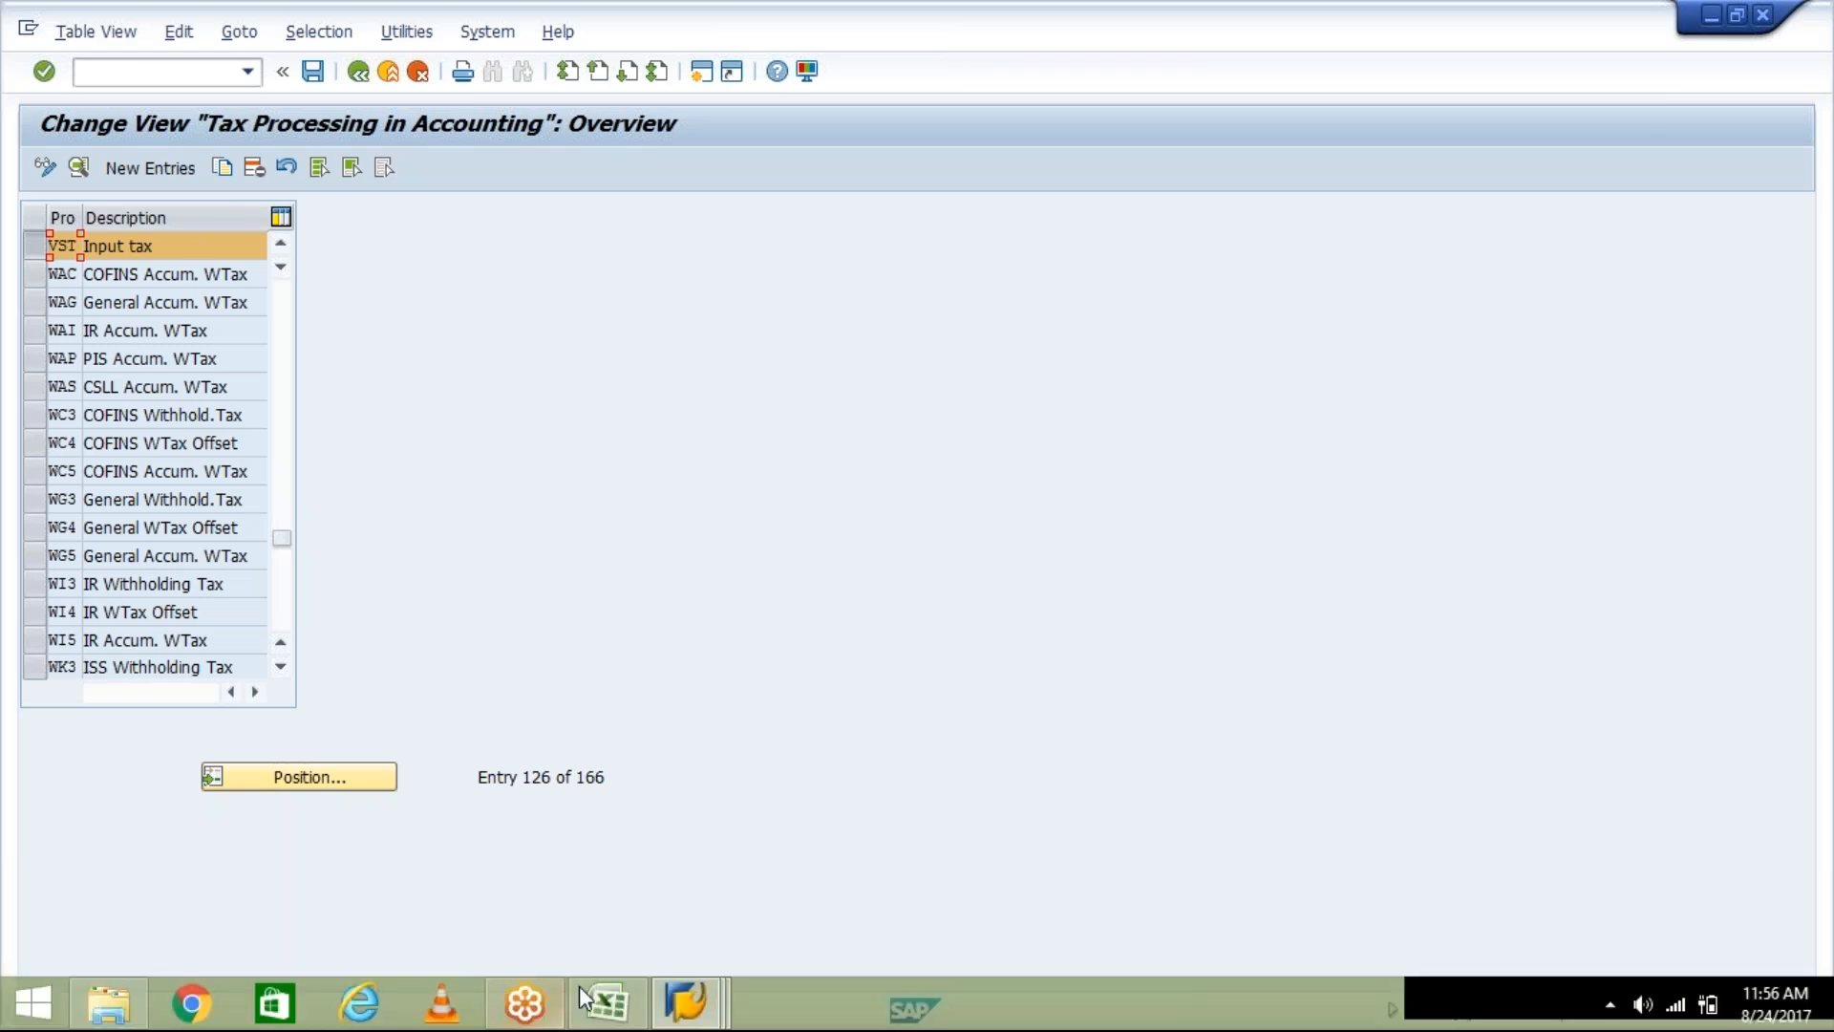
pyautogui.click(686, 1010)
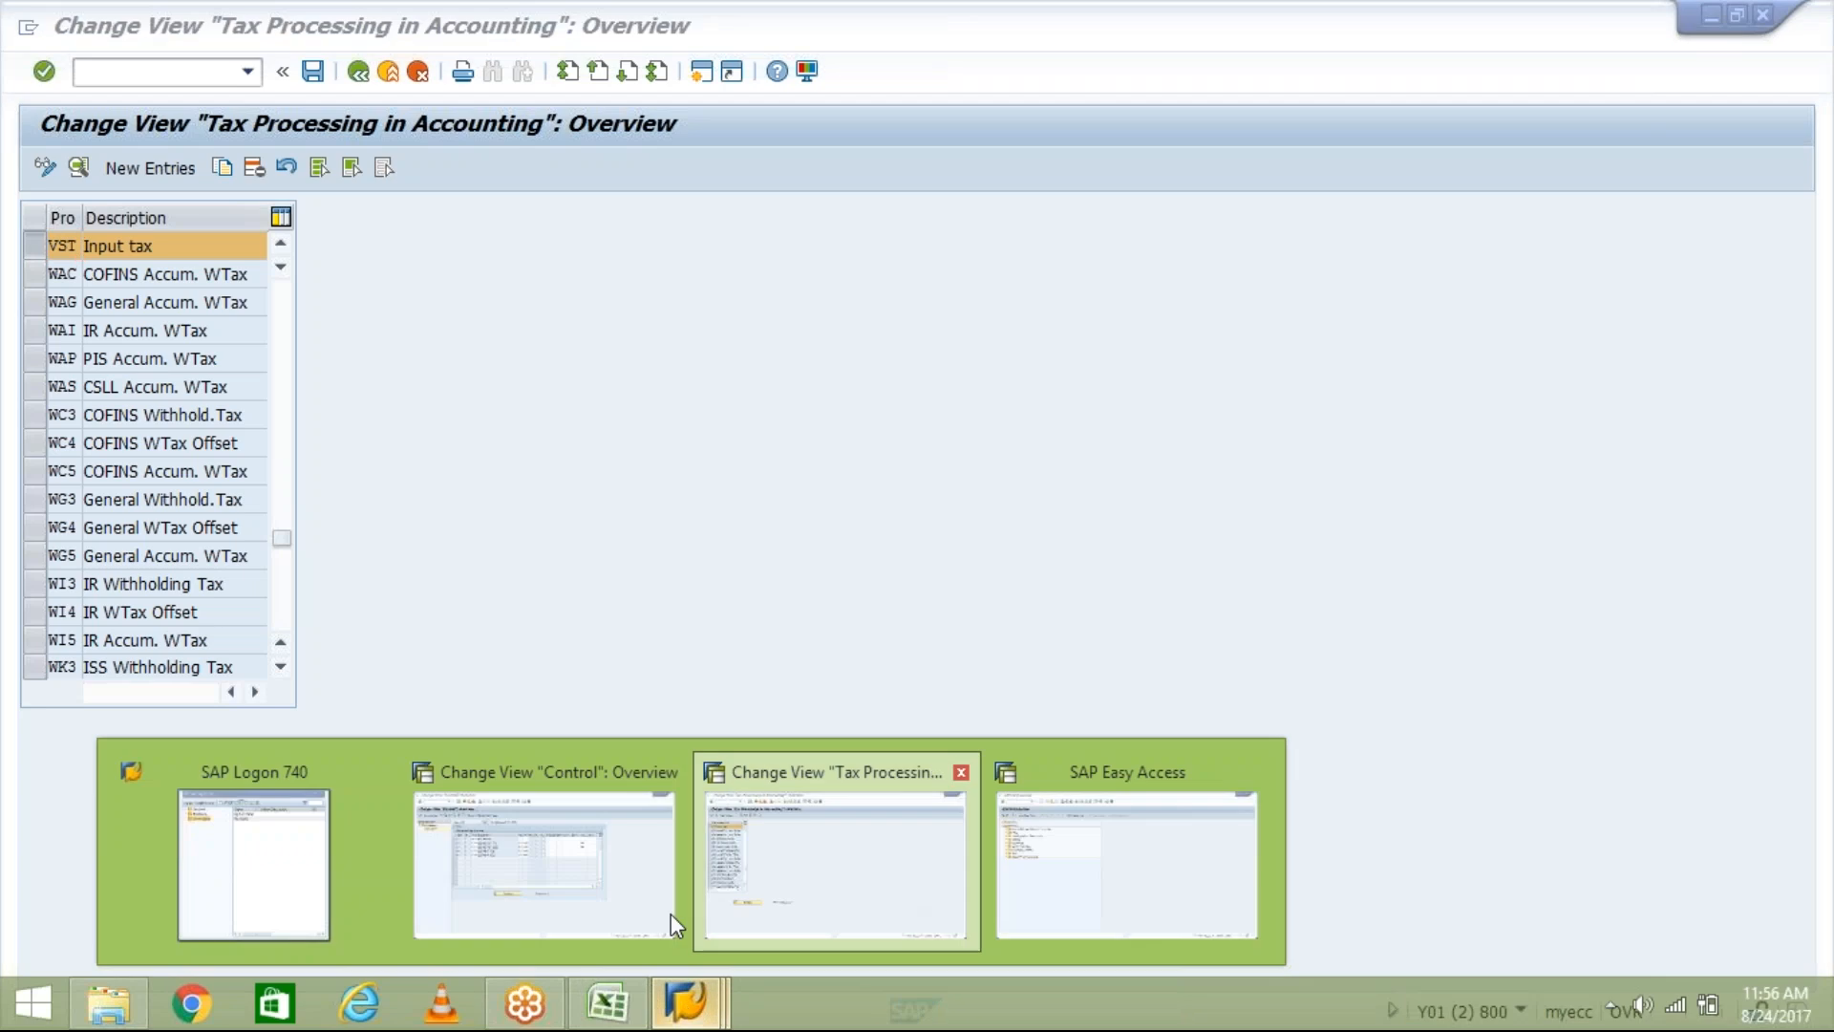
pyautogui.click(516, 900)
pyautogui.click(1196, 417)
pyautogui.click(1194, 361)
pyautogui.click(1188, 417)
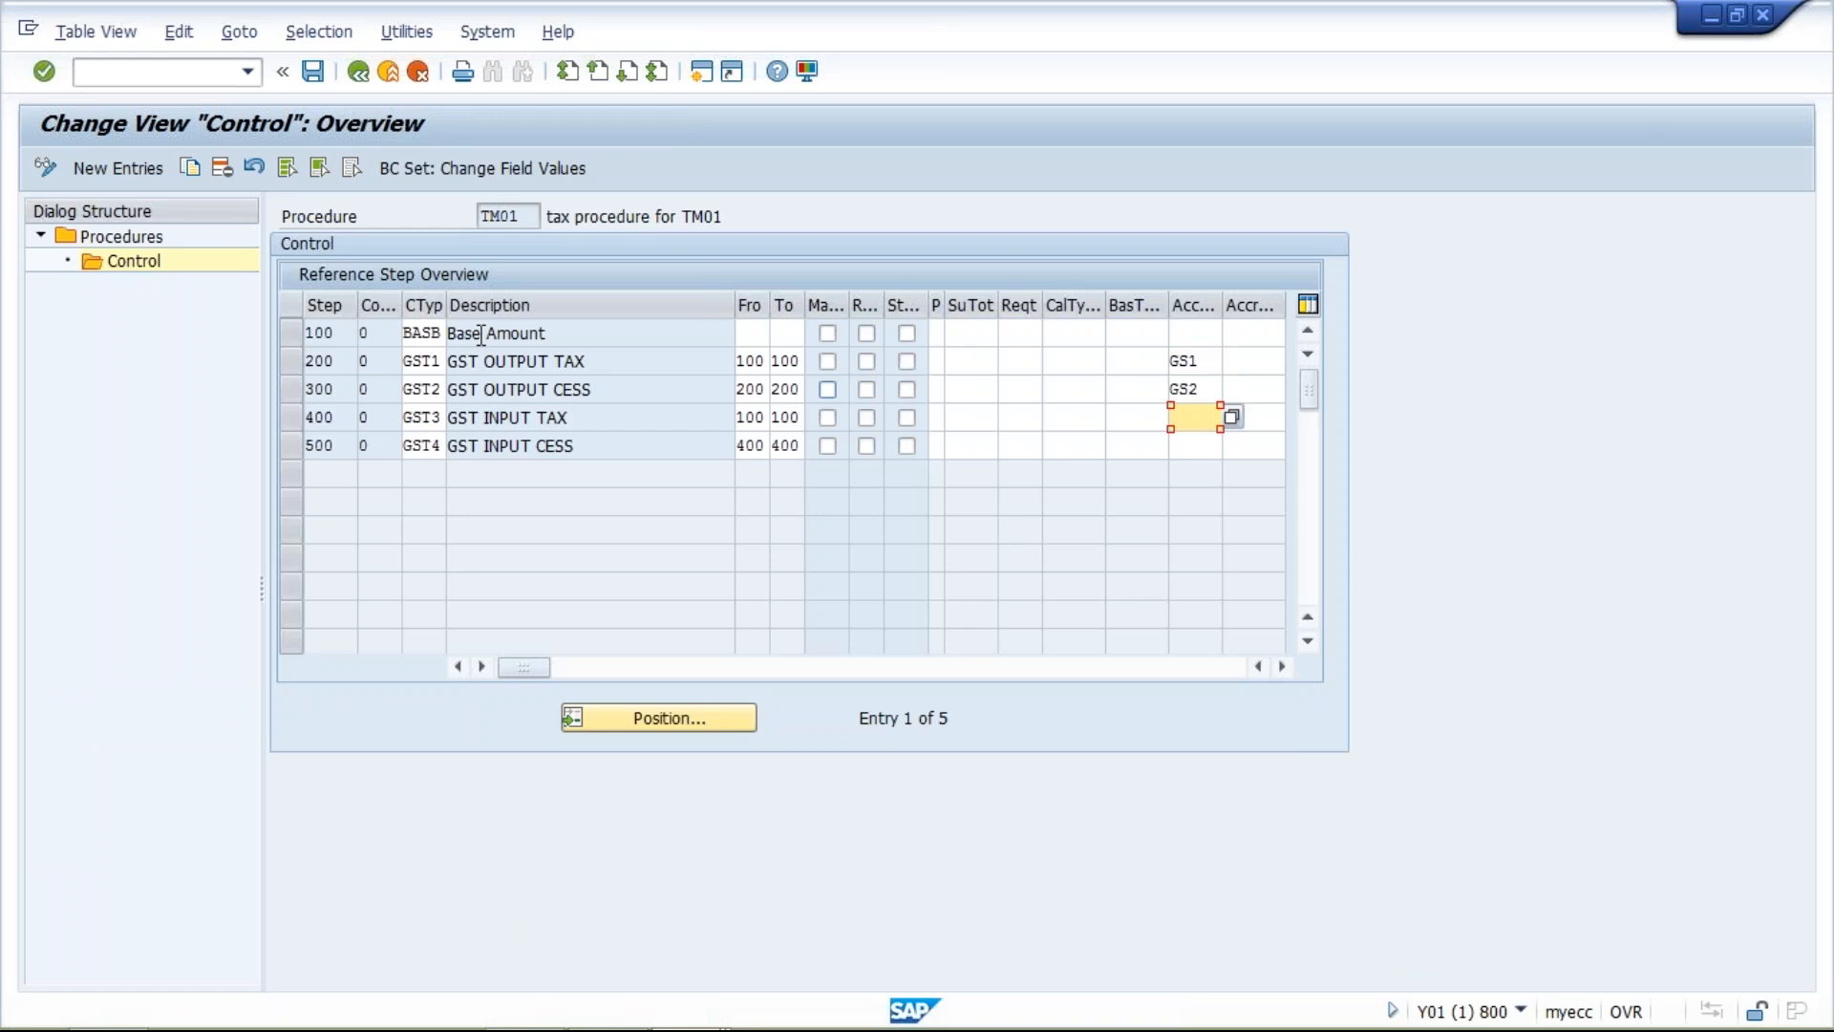
pyautogui.click(430, 361)
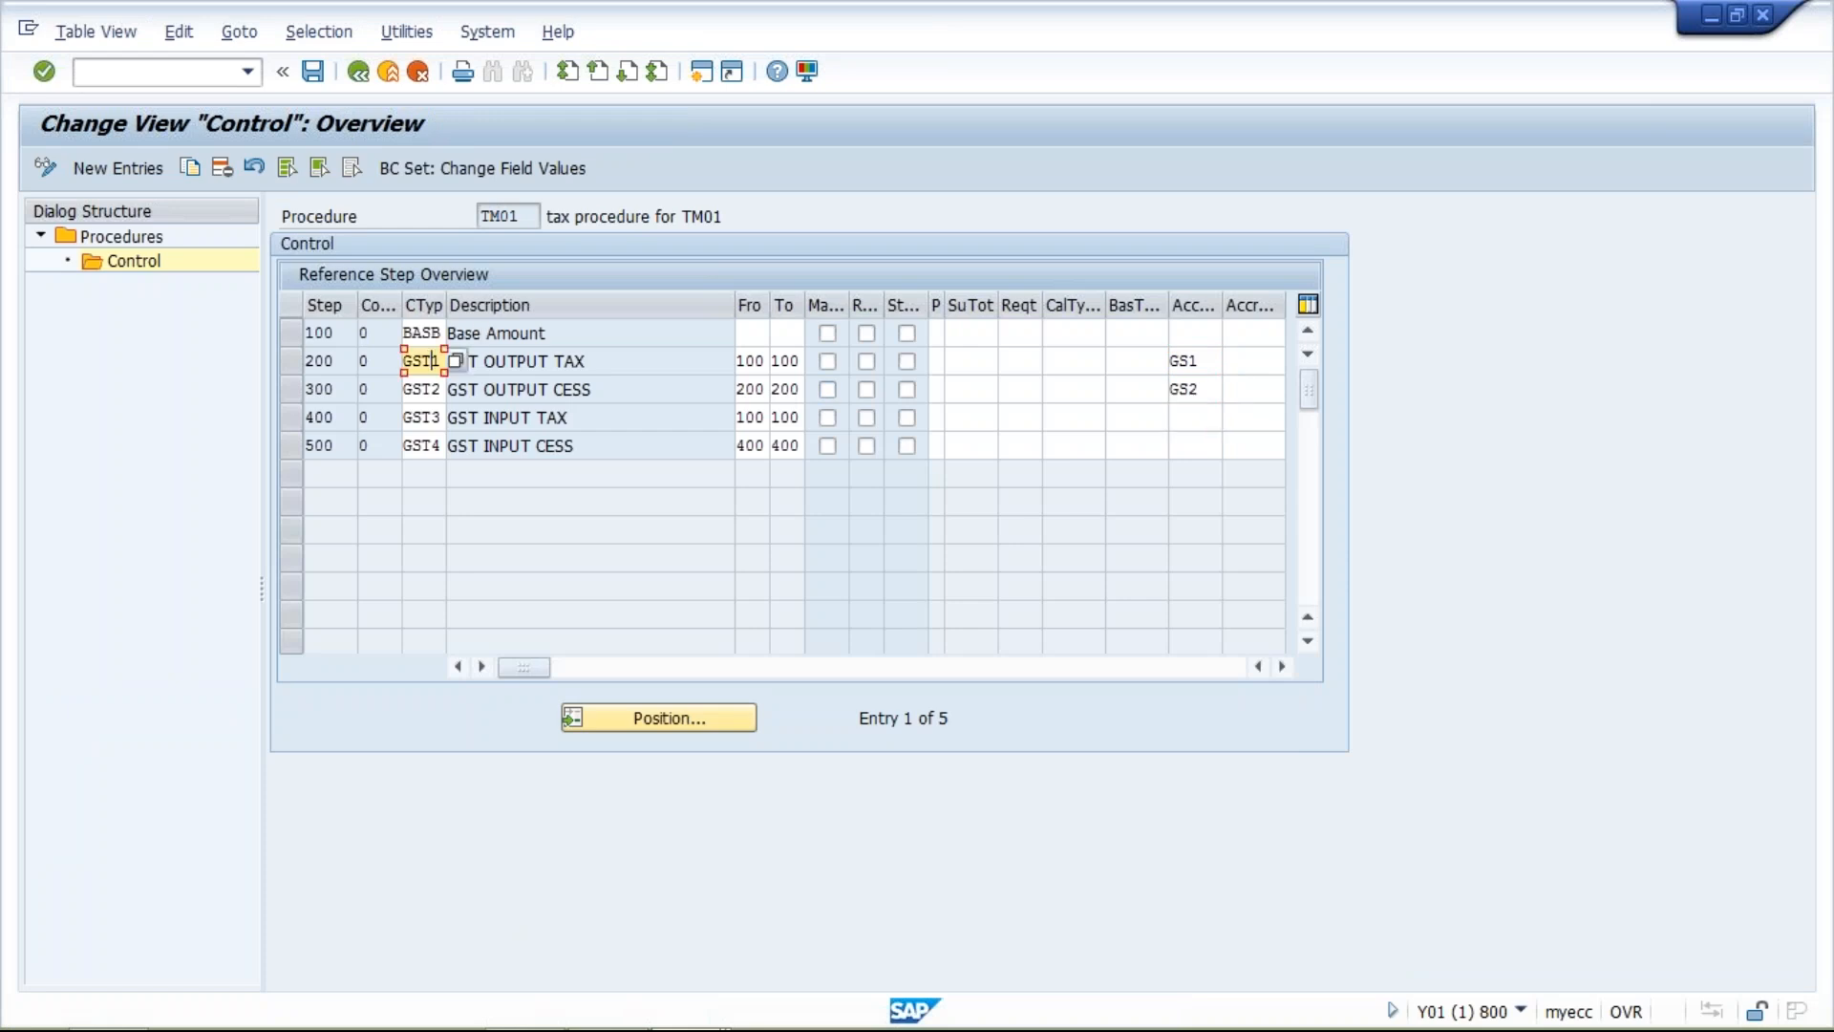
pyautogui.click(524, 418)
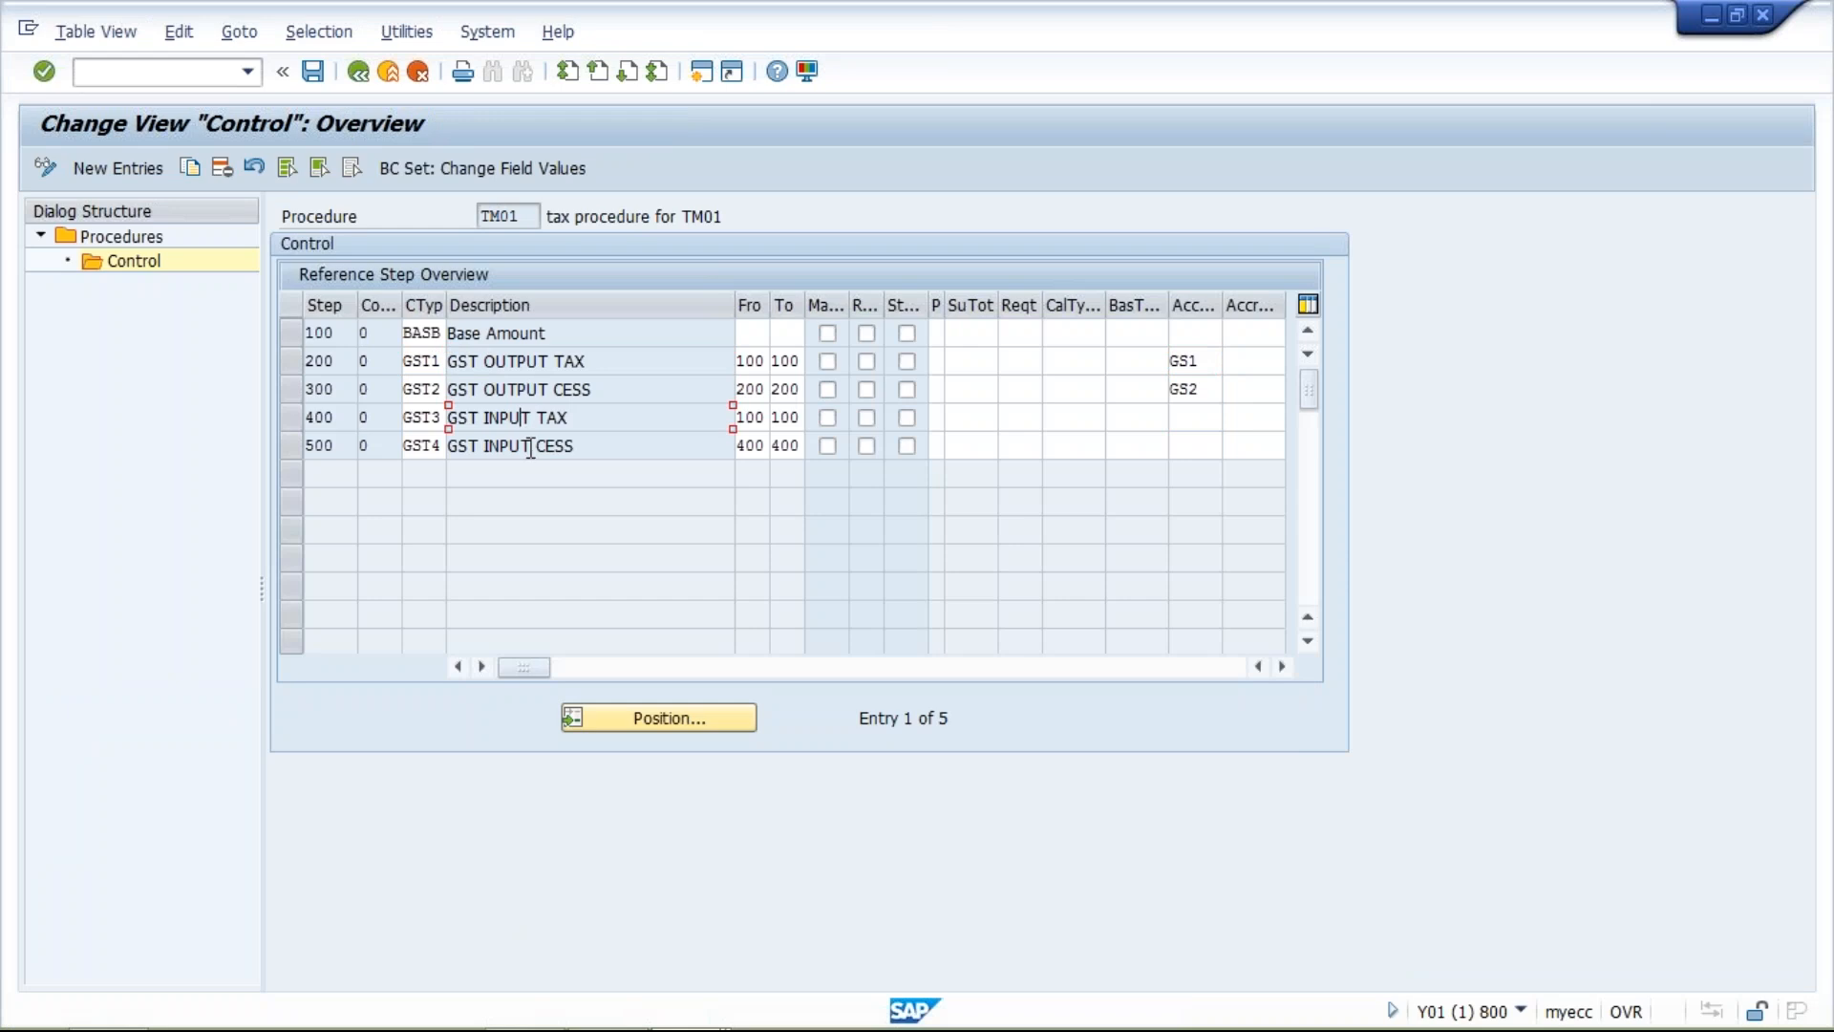
pyautogui.click(531, 446)
pyautogui.click(611, 359)
pyautogui.click(613, 389)
pyautogui.click(622, 418)
pyautogui.click(623, 445)
pyautogui.click(704, 392)
pyautogui.click(658, 417)
# Clear the account keys of the GST OUTPUT TAX and GST OUTPUT CESS steps in procedure TM01.
pyautogui.click(1206, 361)
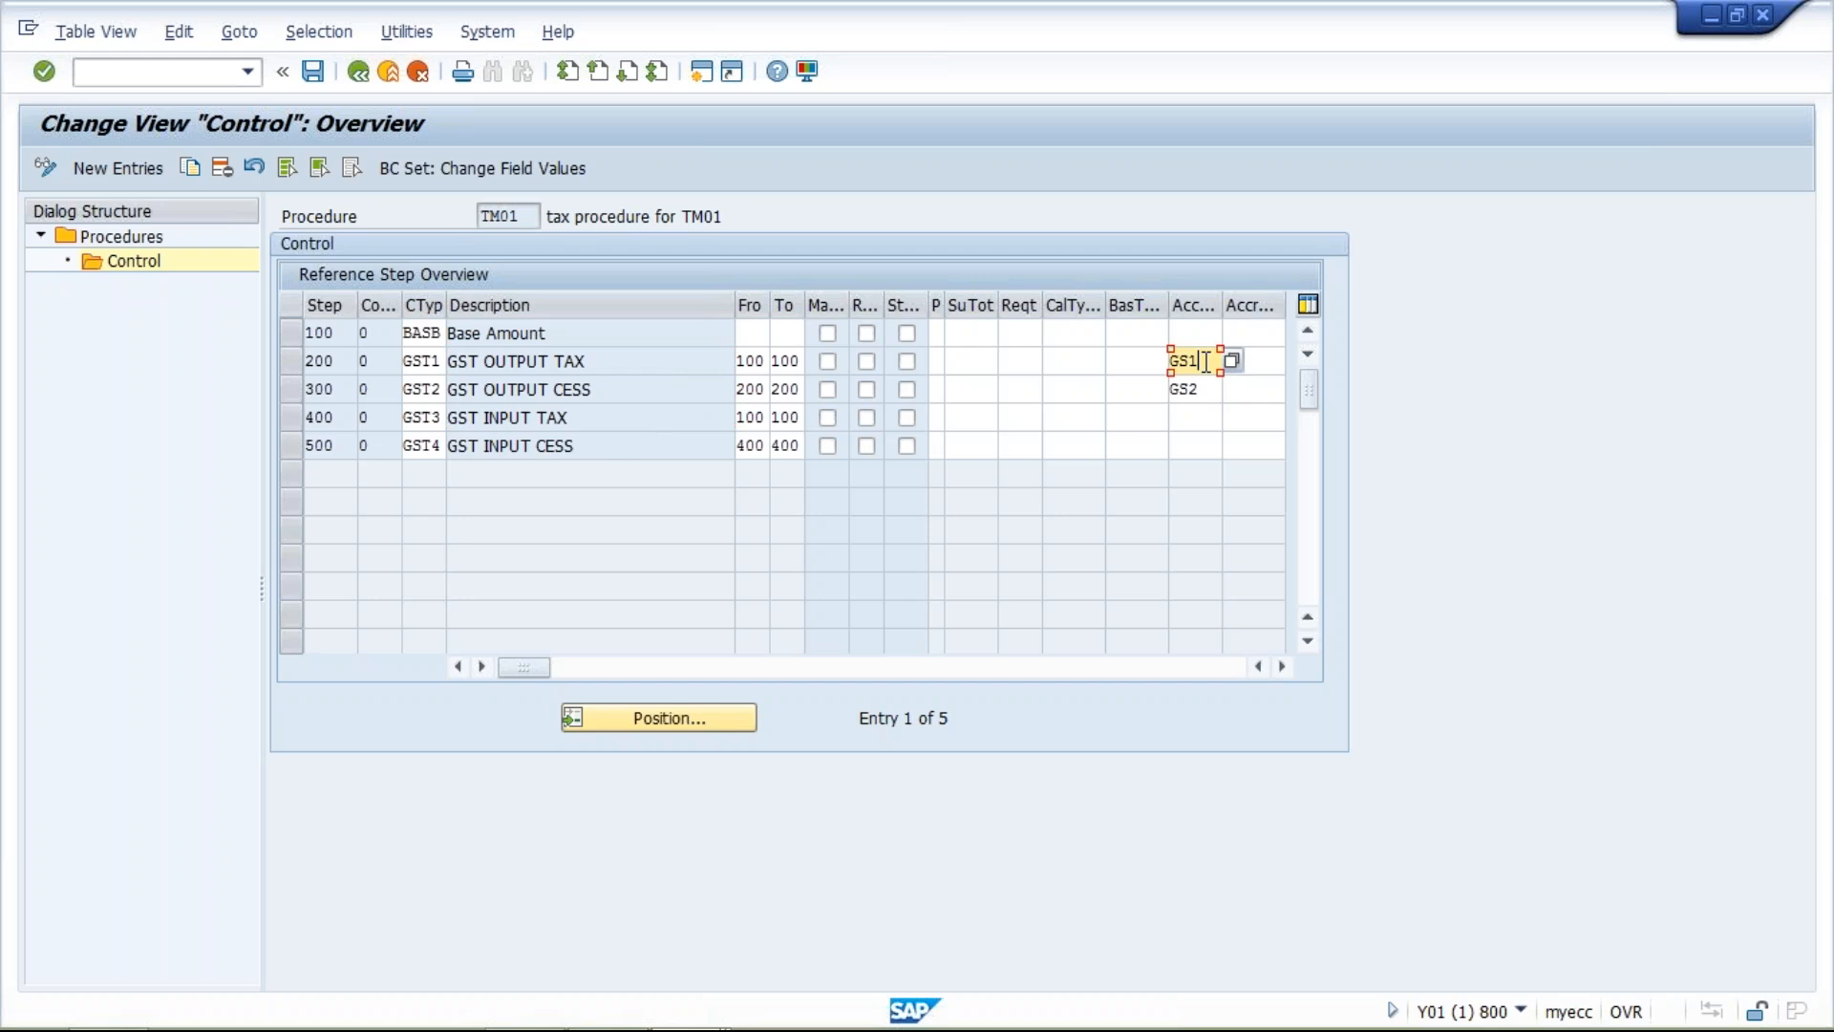
pyautogui.press('BackSpace')
pyautogui.press('BackSpace')
pyautogui.press('BackSpace')
pyautogui.write('G')
pyautogui.press('BackSpace')
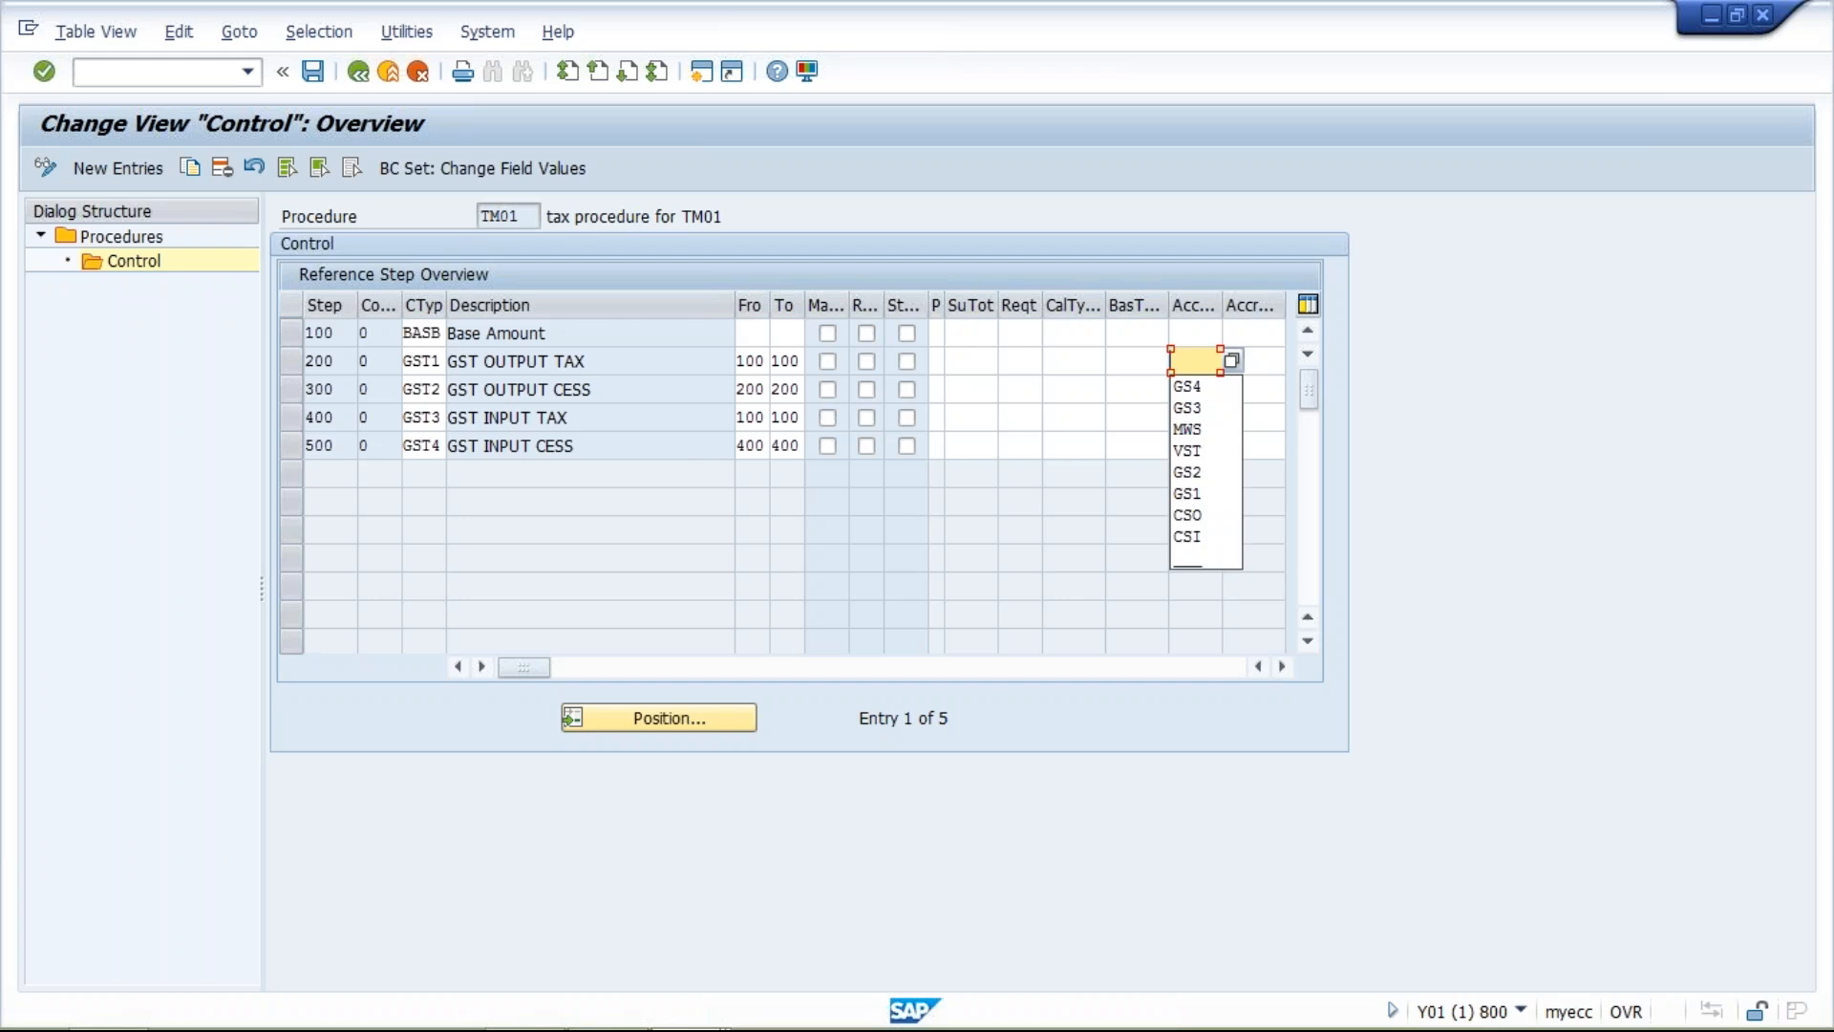
pyautogui.write('GS2')
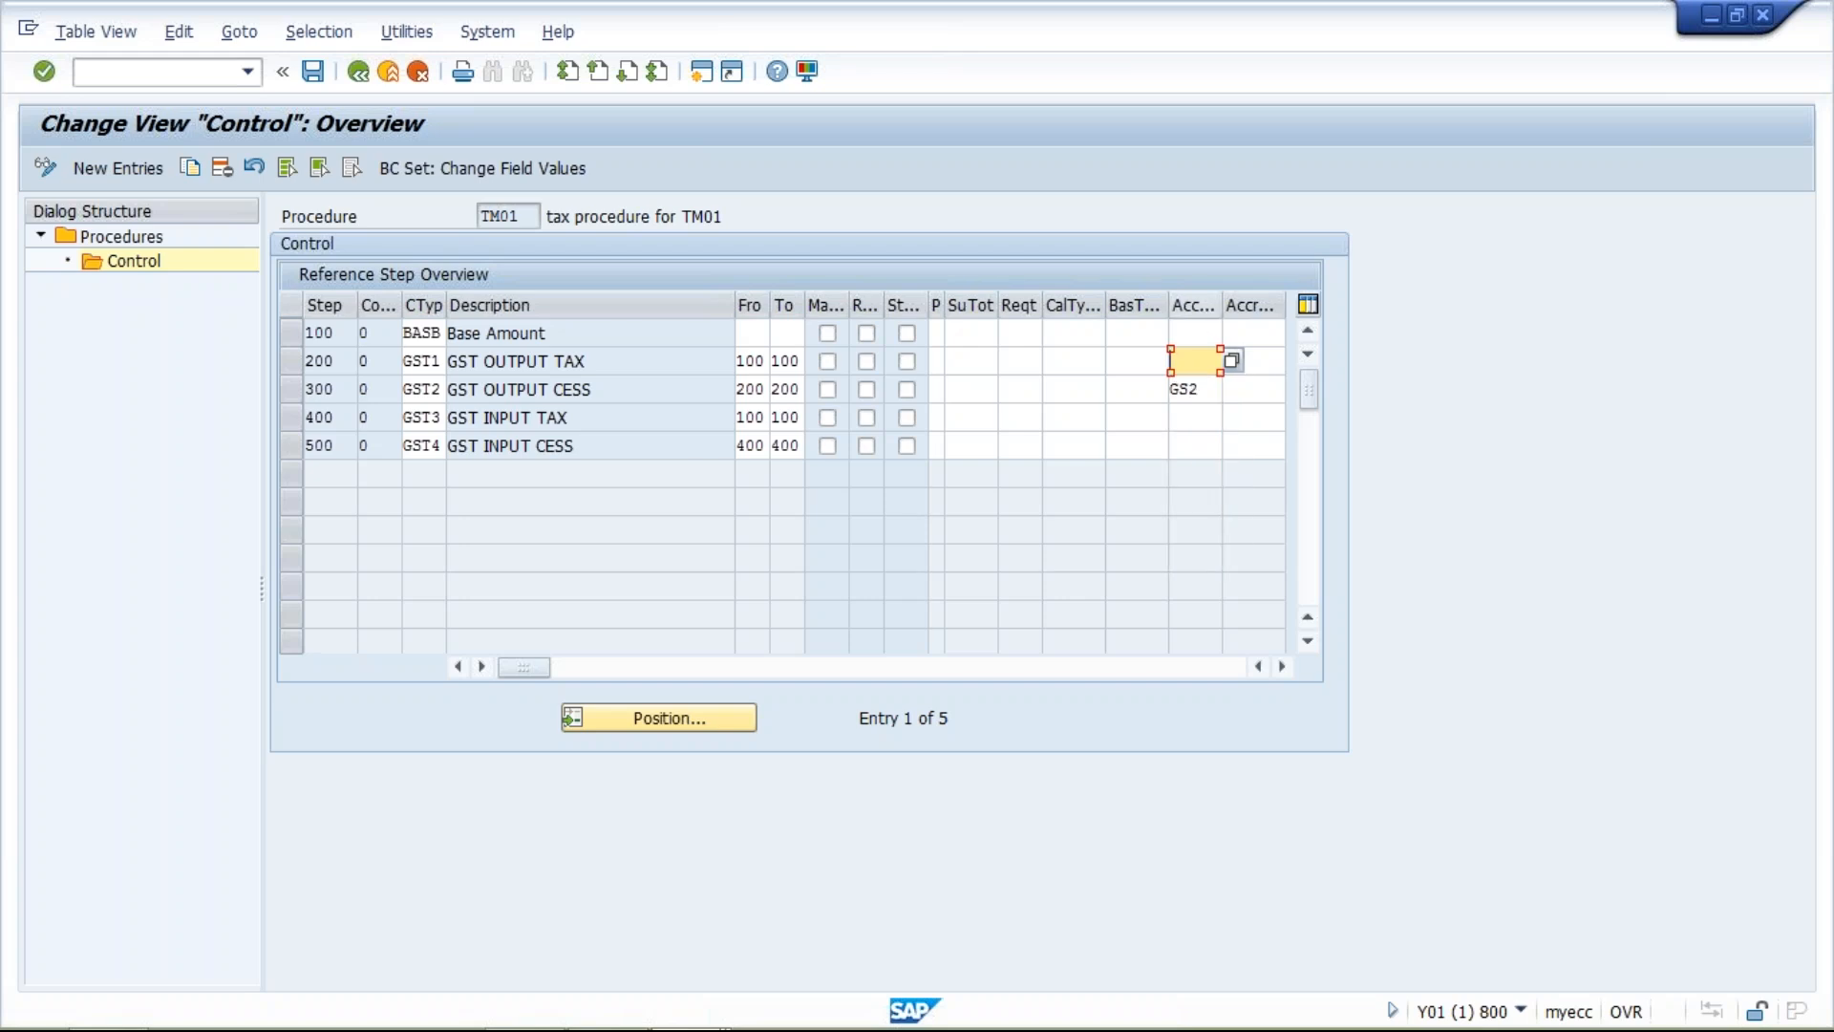
pyautogui.click(1204, 388)
pyautogui.press('BackSpace')
pyautogui.press('BackSpace')
pyautogui.press('BackSpace')
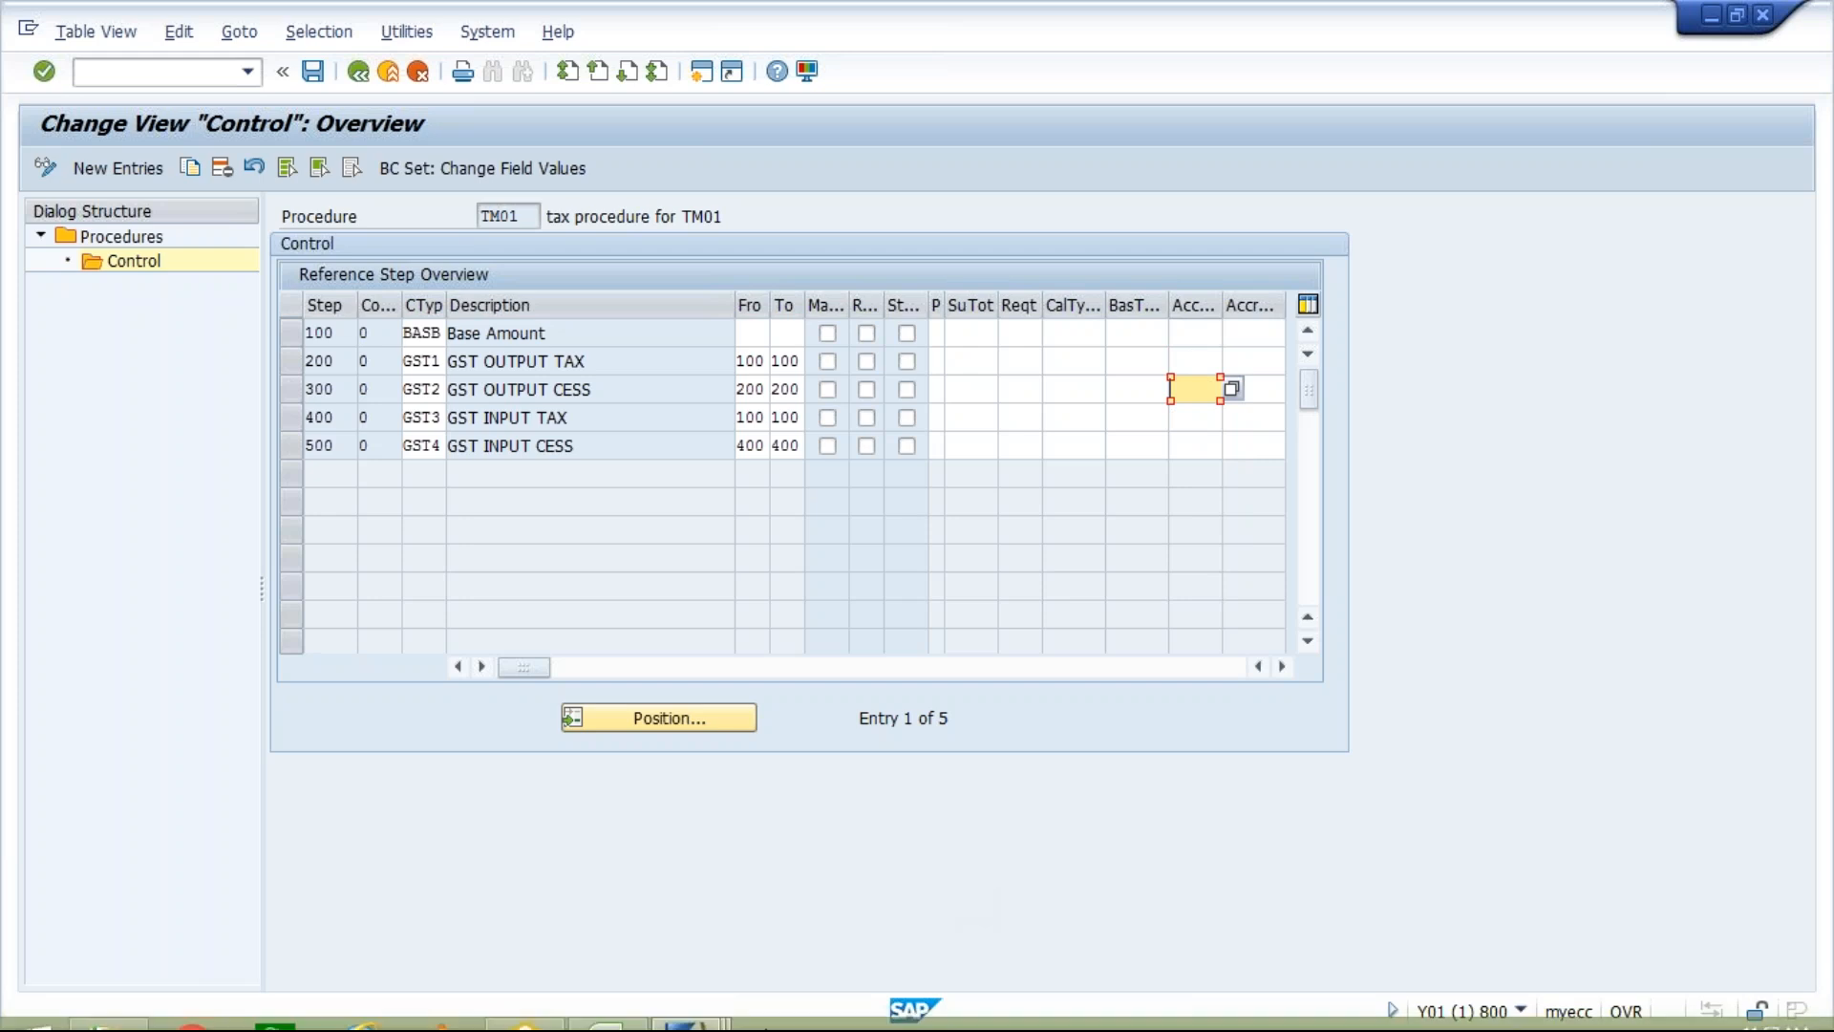
# Switch to the tax processing session and copy the VST Input tax process as process GS3.
pyautogui.click(683, 1005)
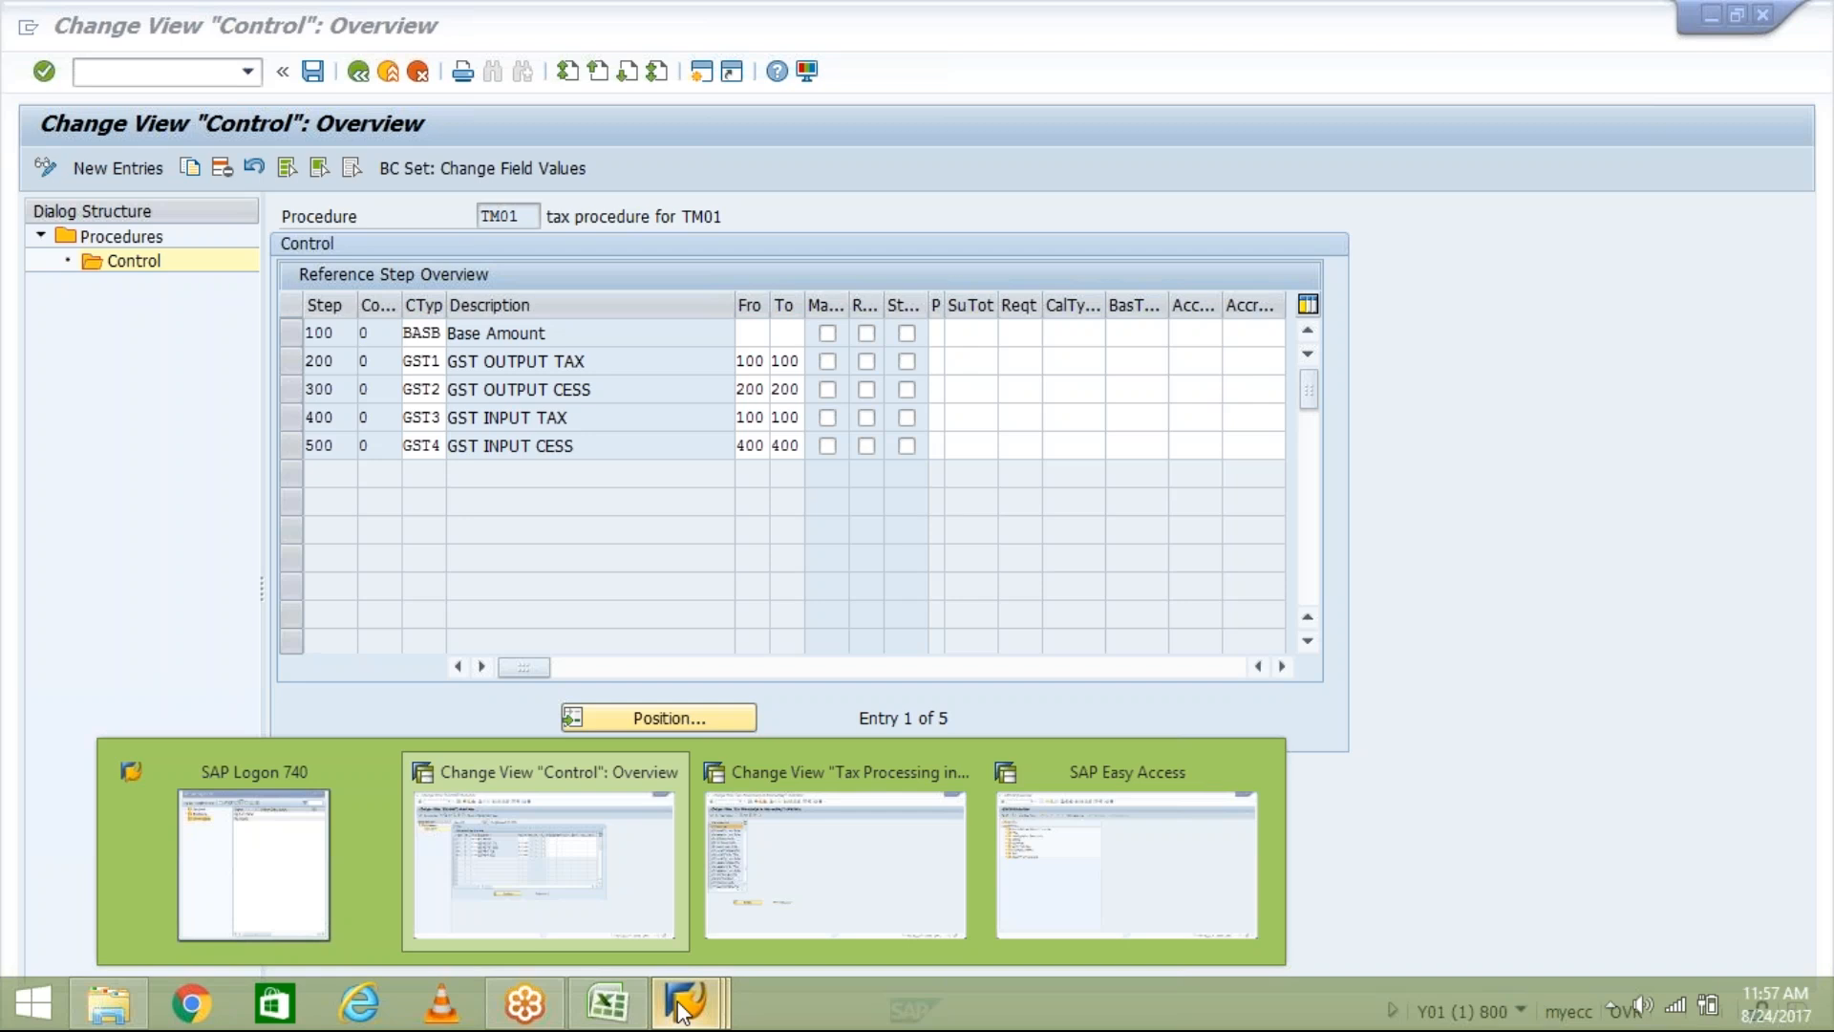
pyautogui.click(593, 852)
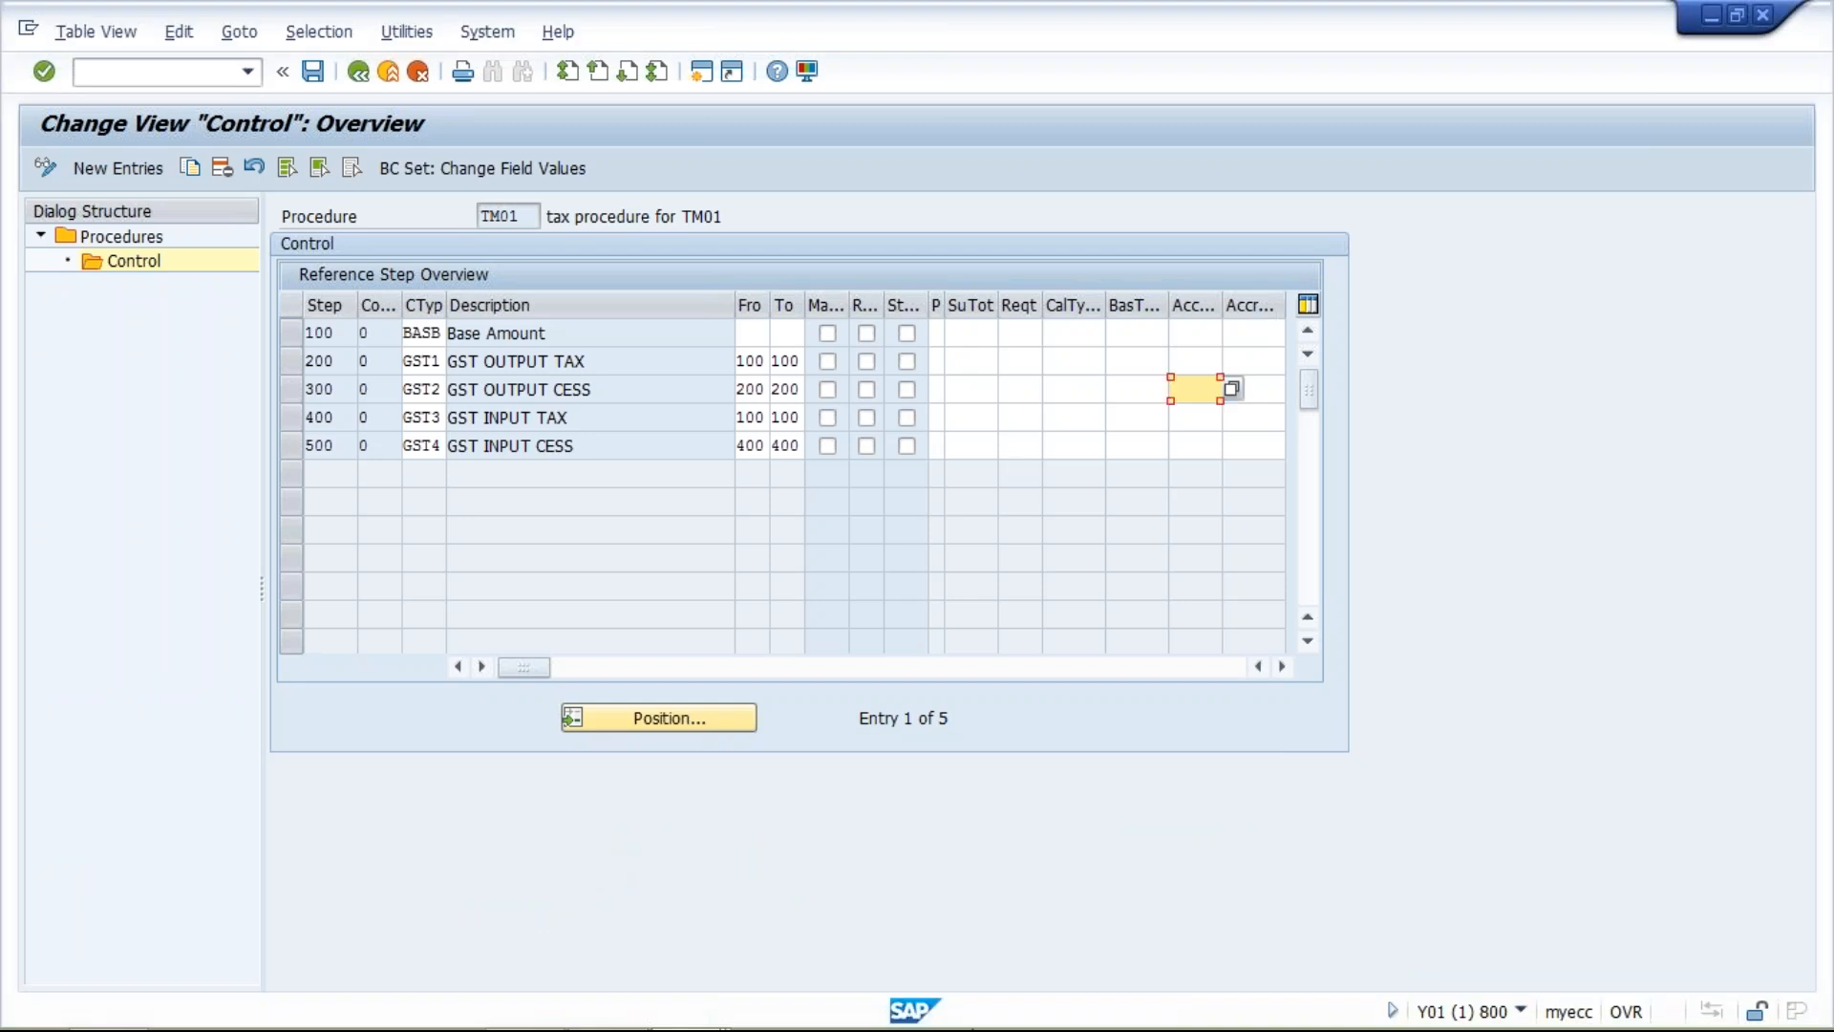
pyautogui.click(702, 1013)
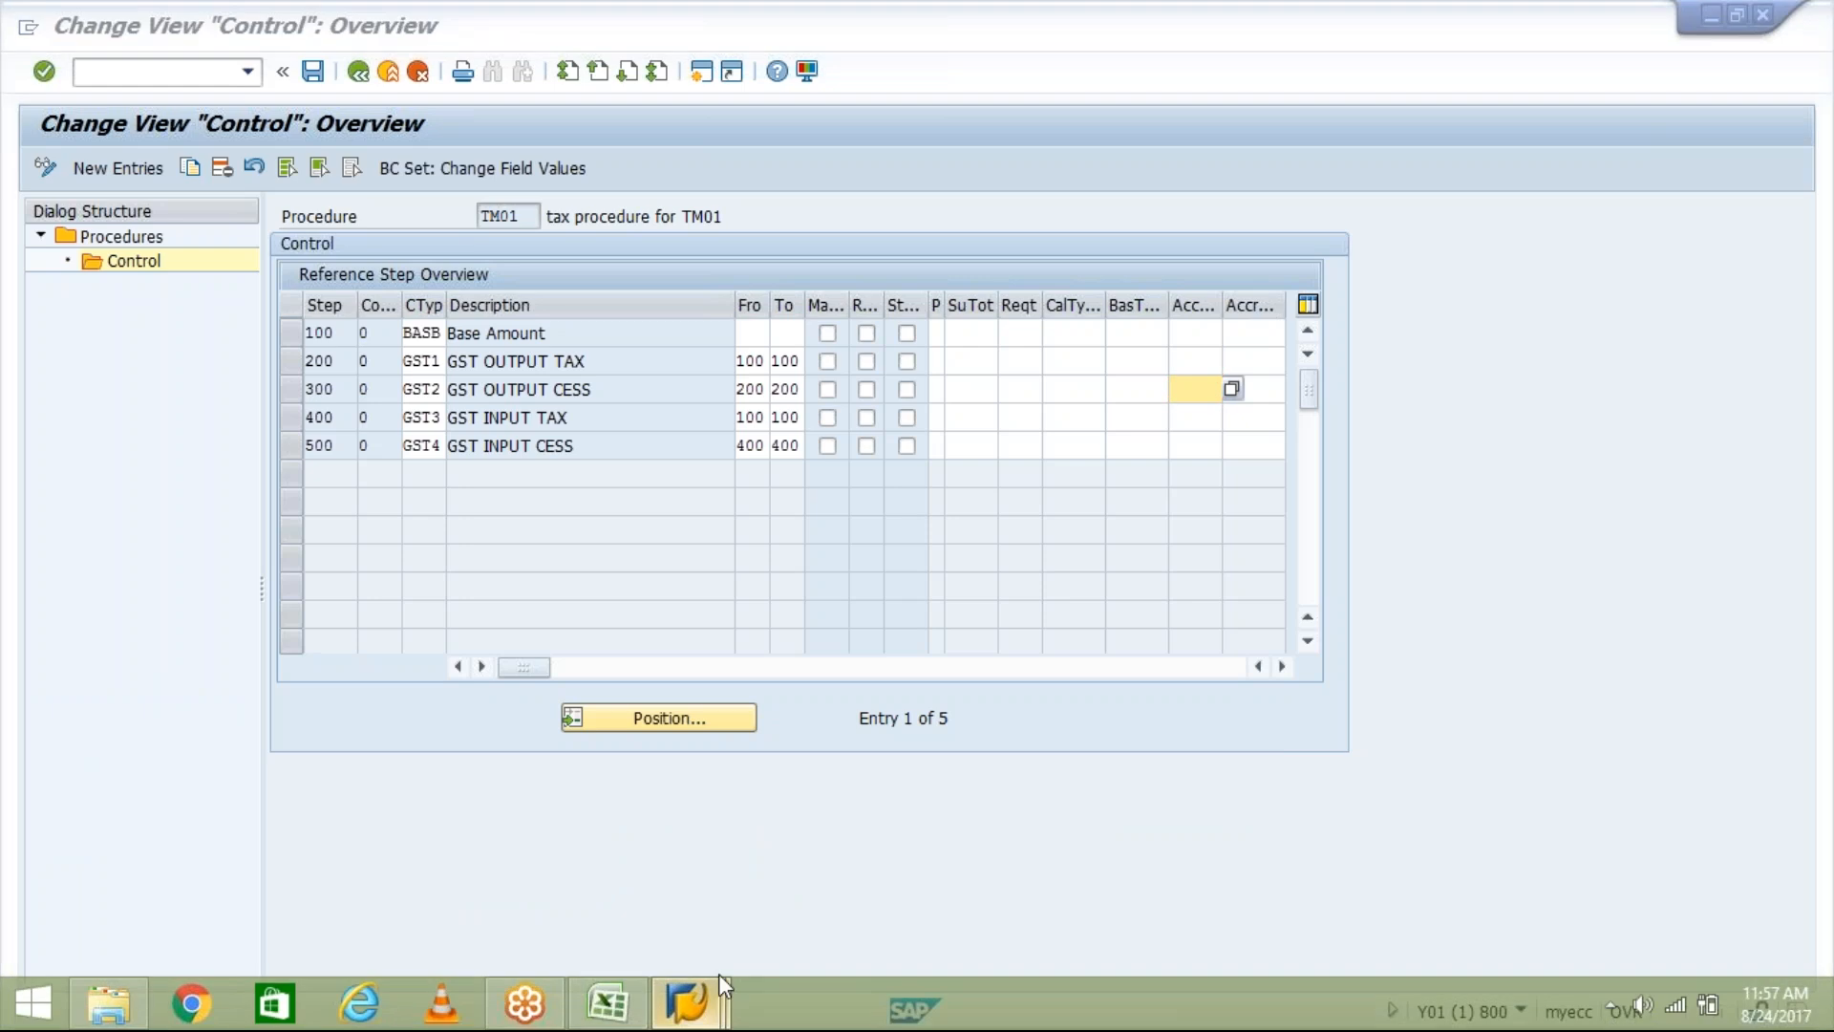
pyautogui.click(828, 853)
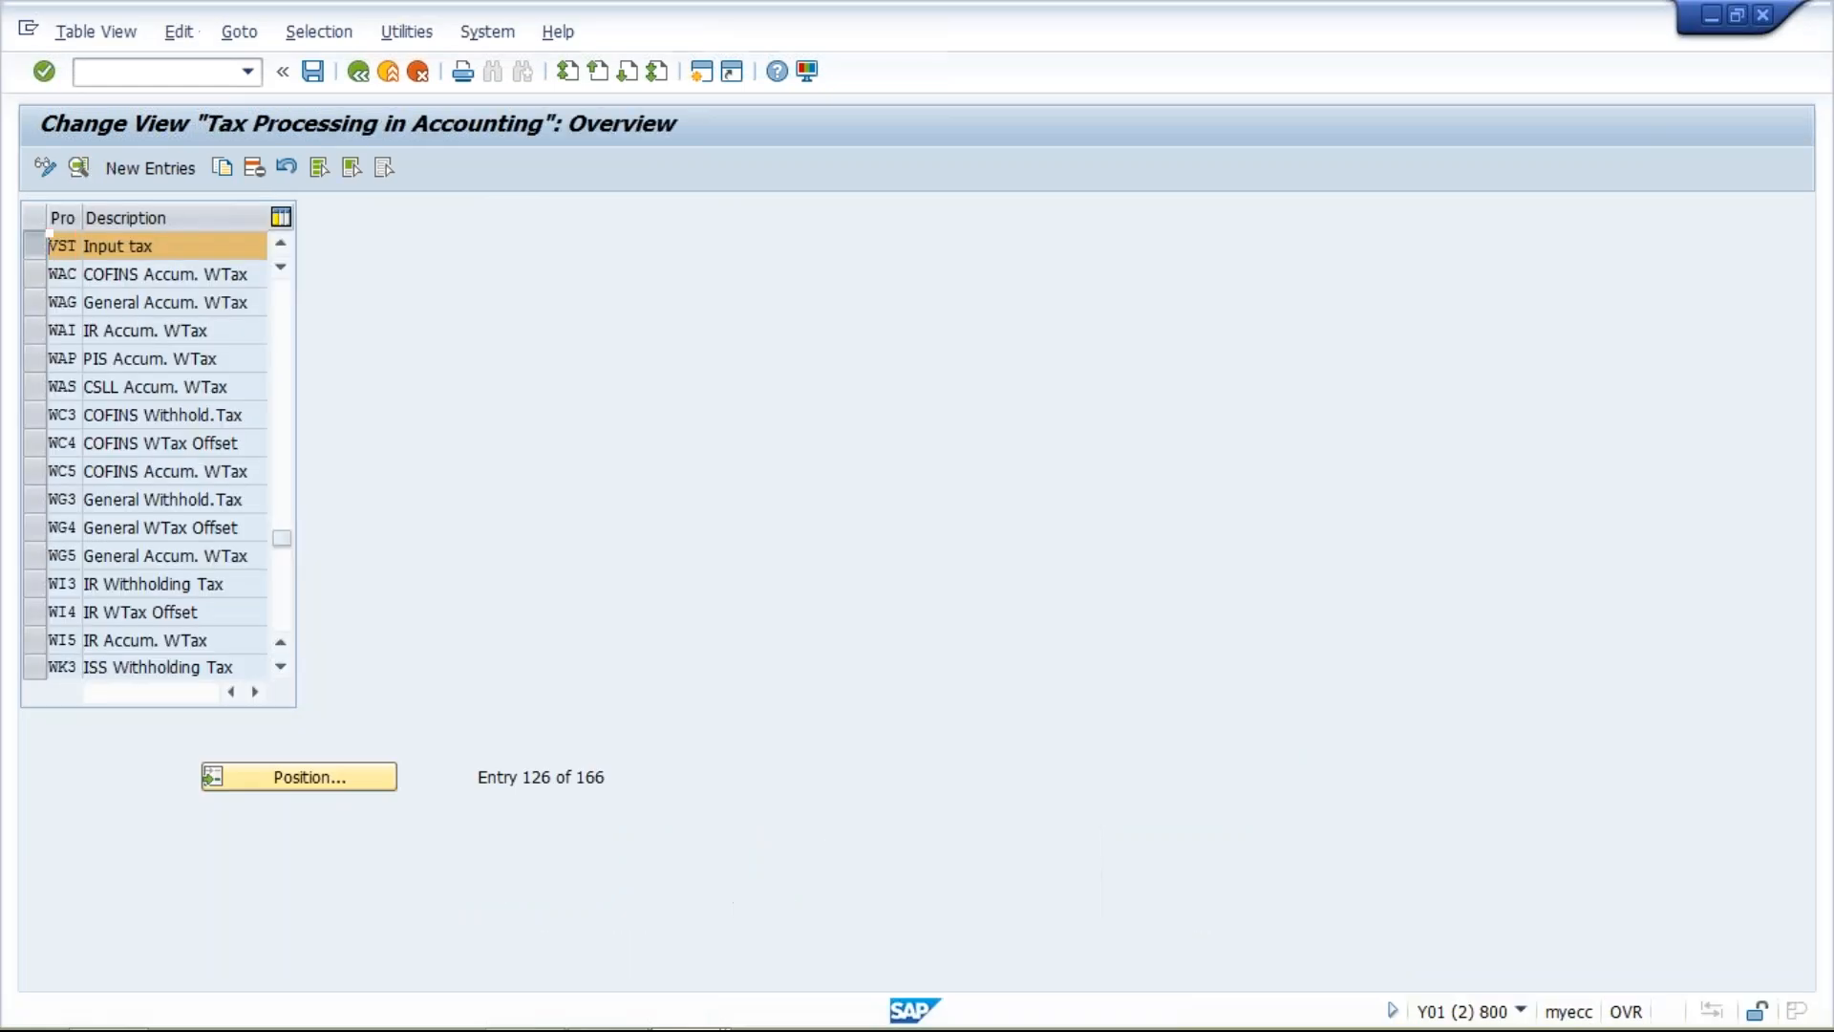
pyautogui.click(34, 246)
pyautogui.click(252, 171)
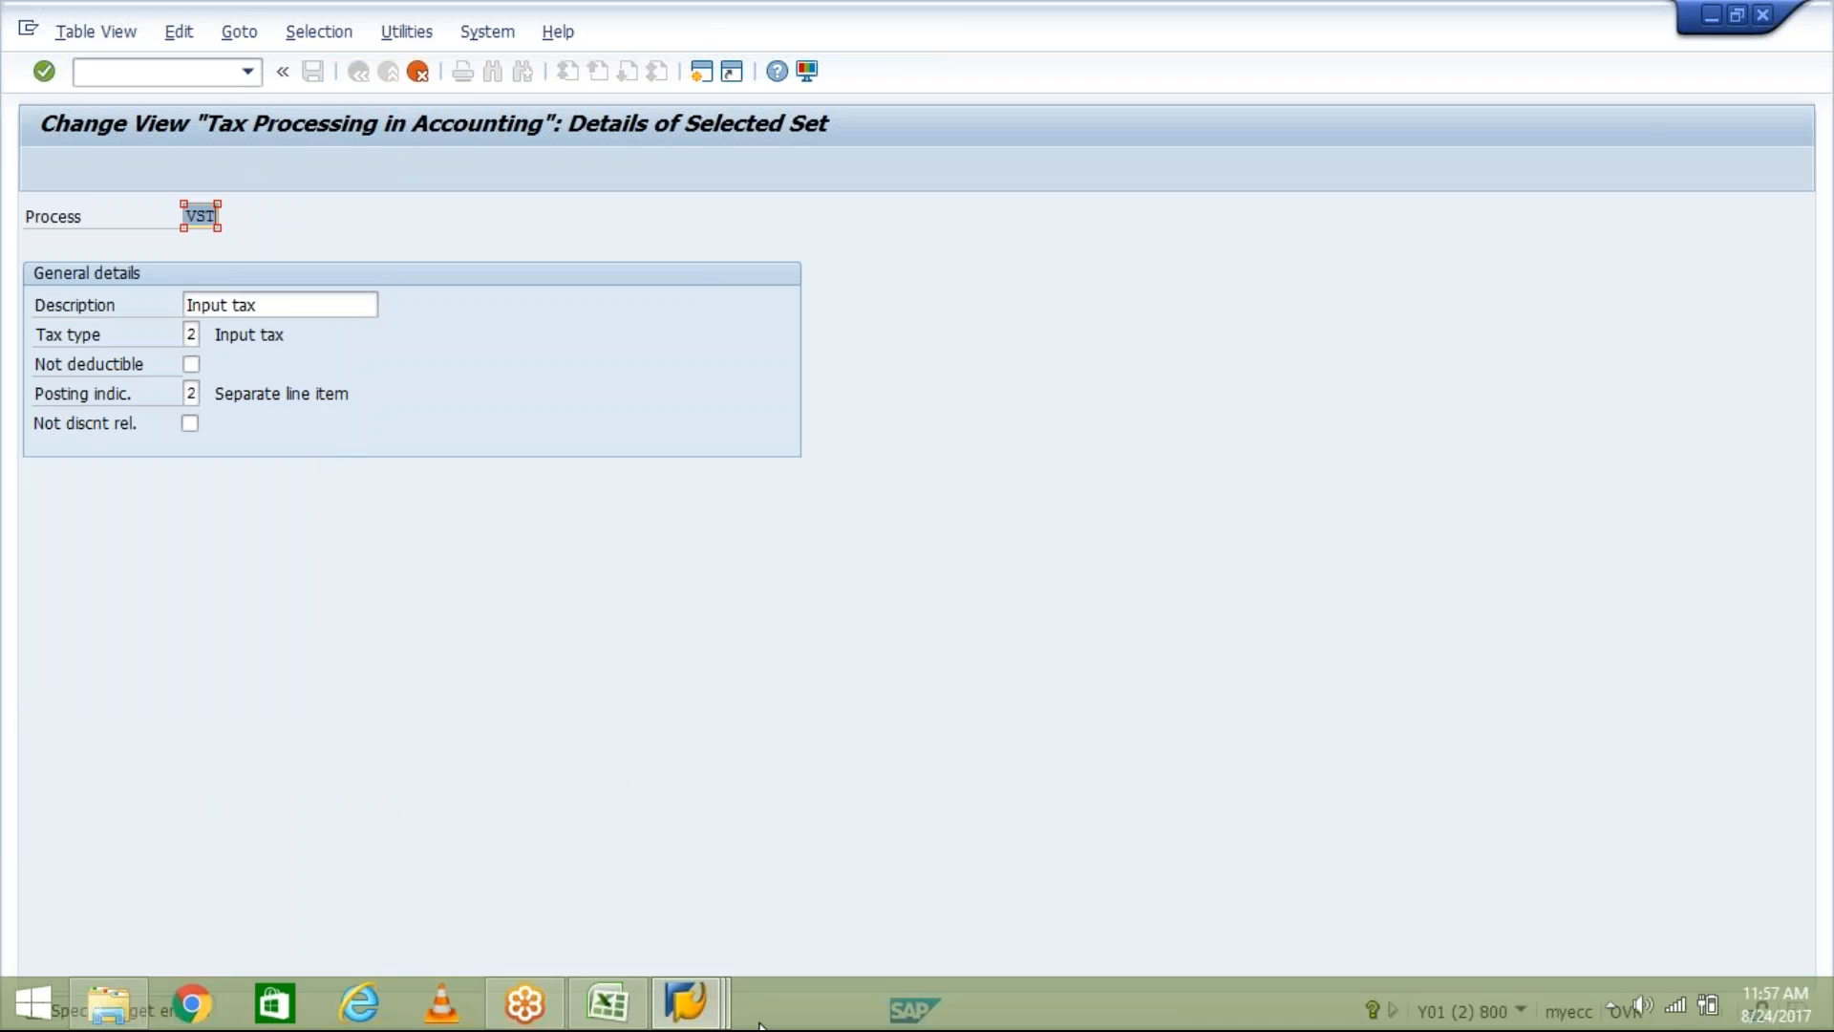
pyautogui.click(685, 1001)
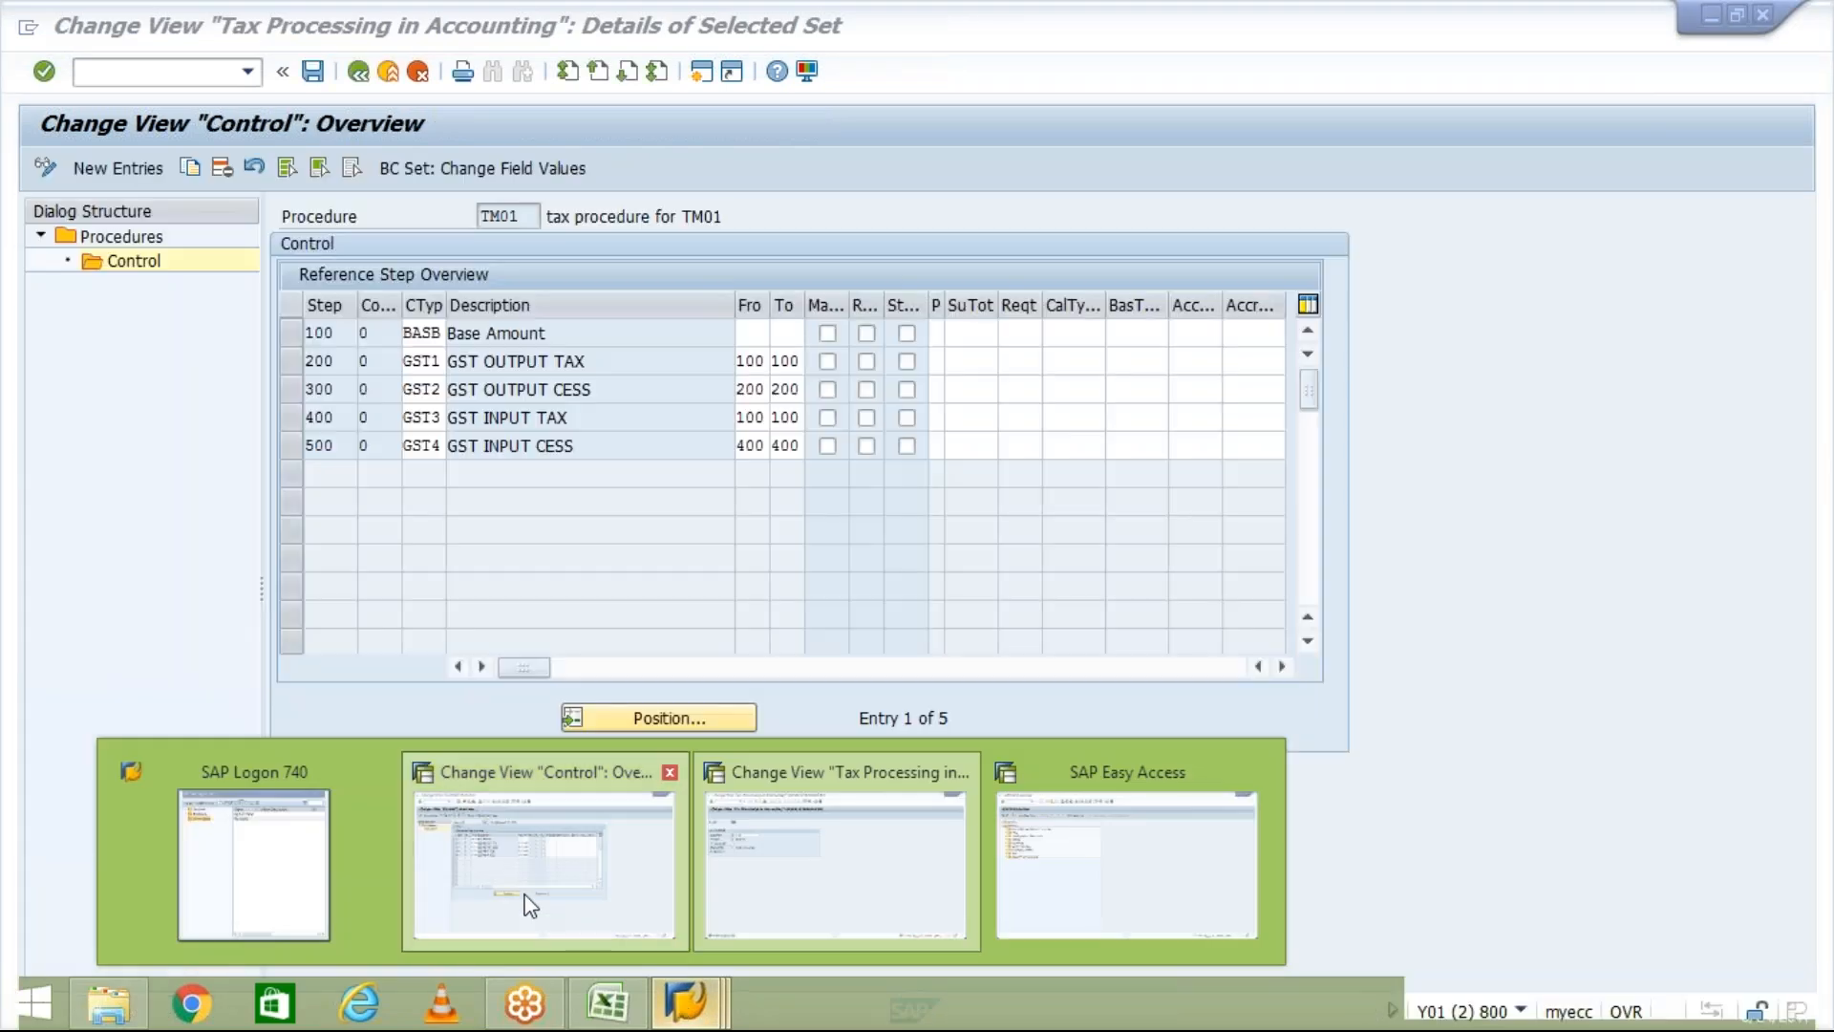
pyautogui.click(530, 906)
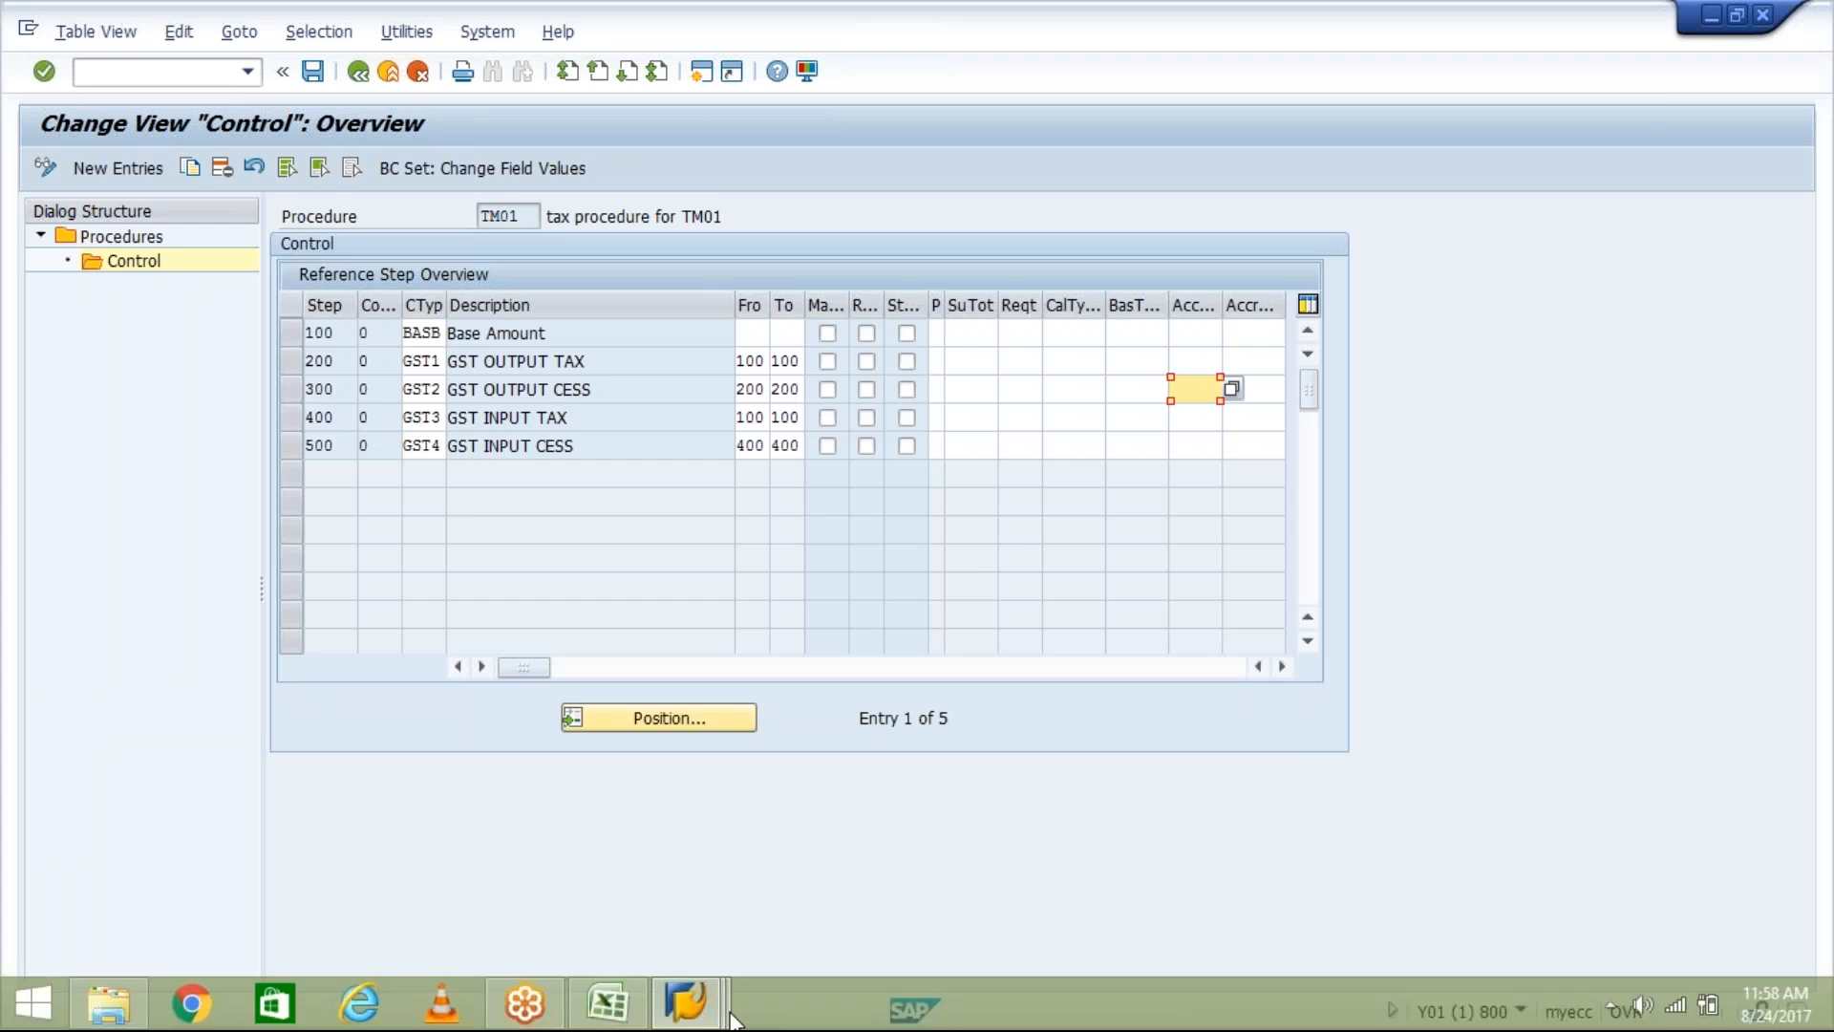
pyautogui.click(730, 1016)
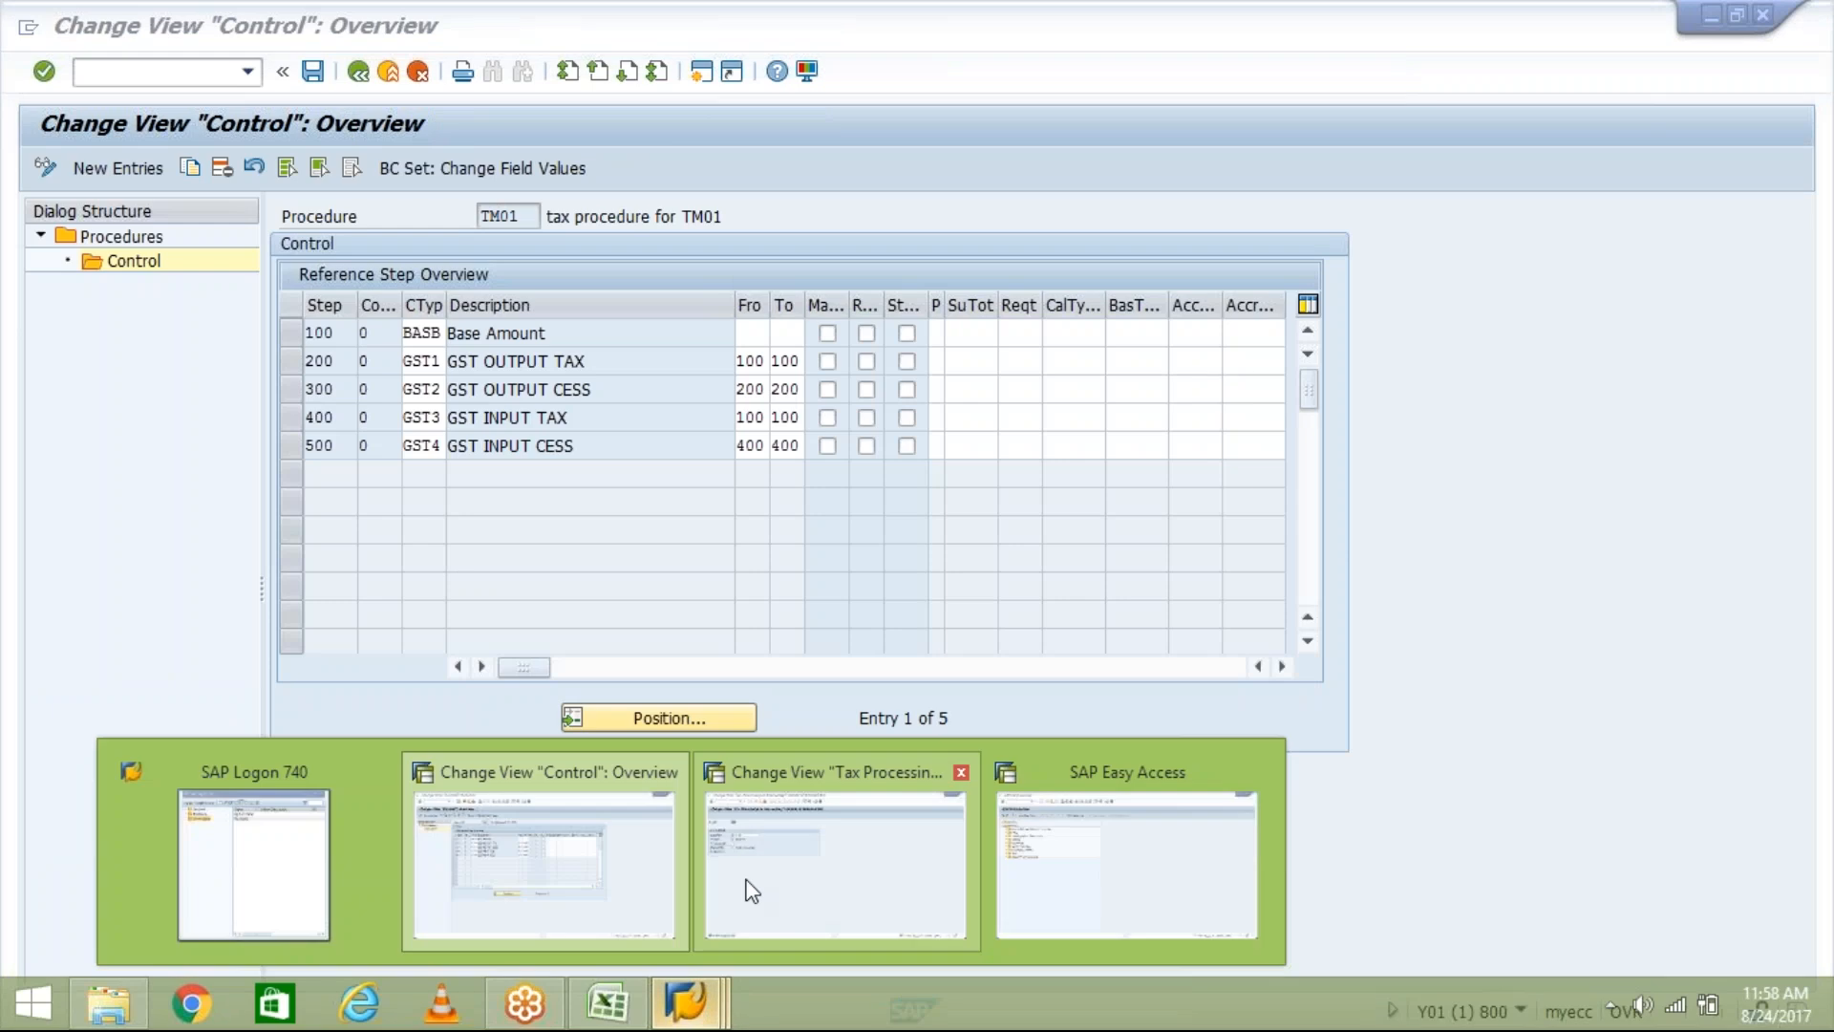
pyautogui.click(918, 875)
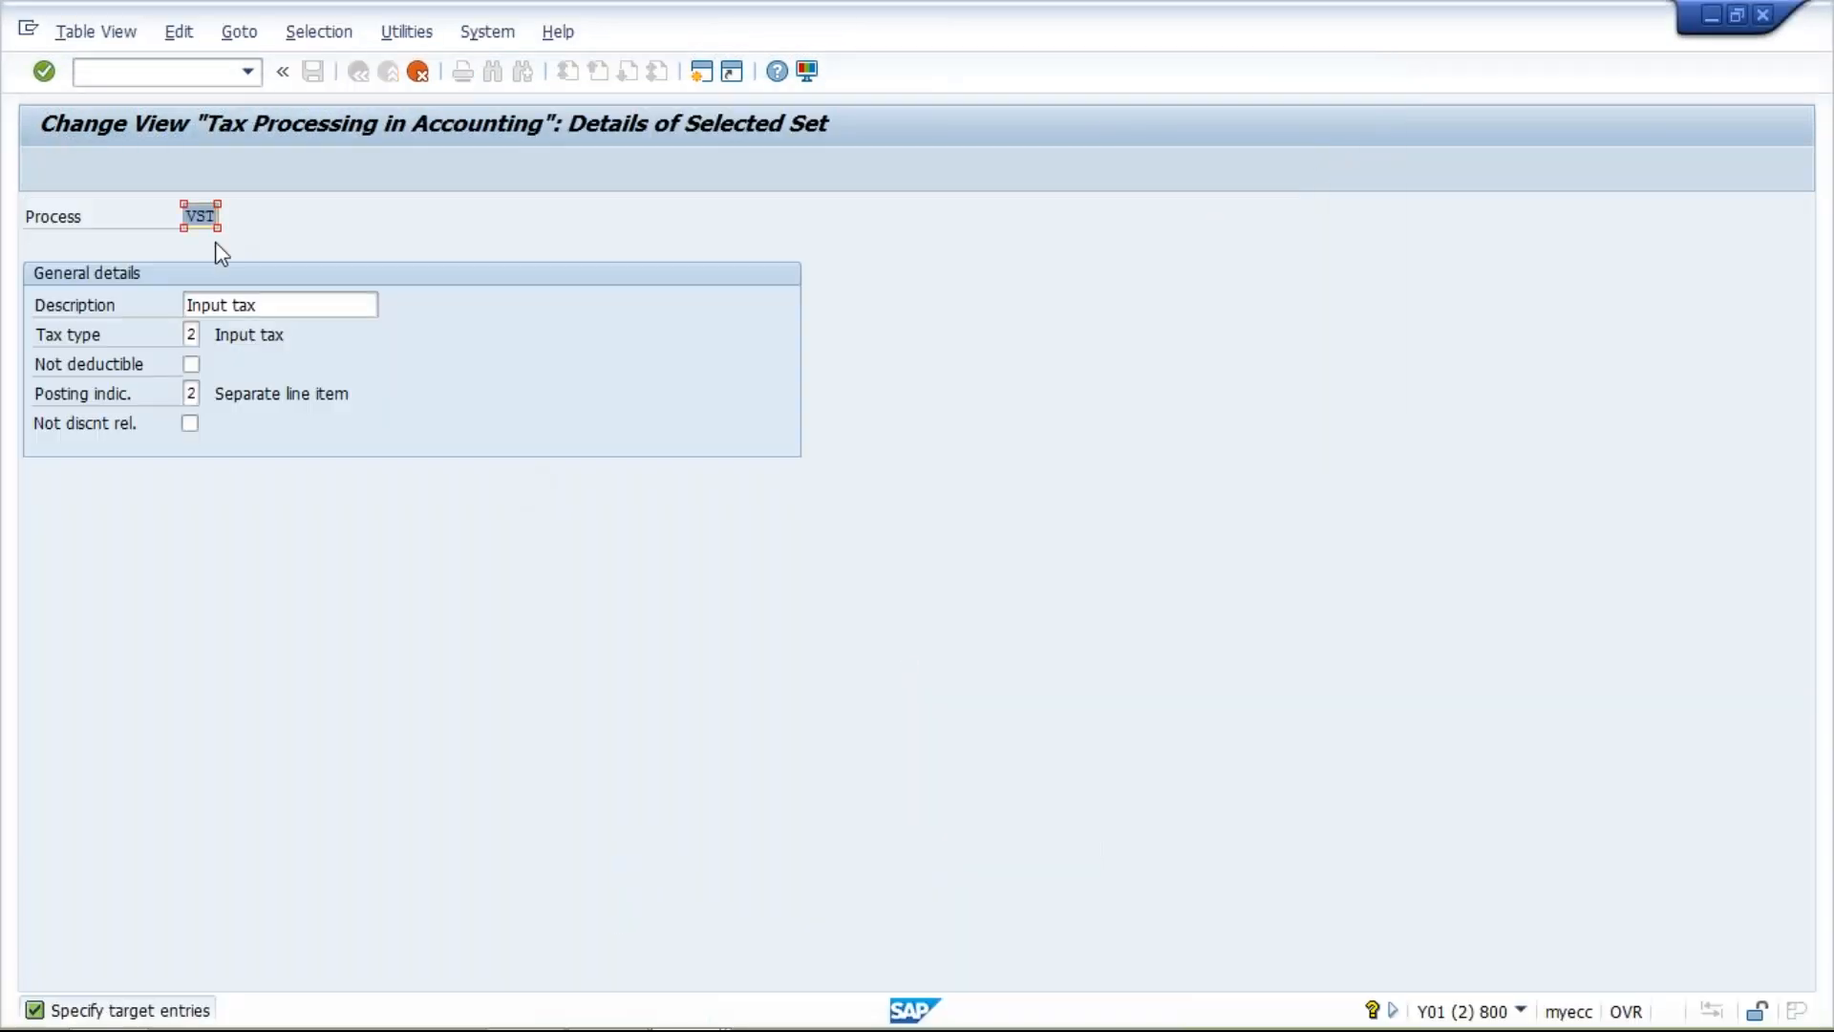
pyautogui.write('GS')
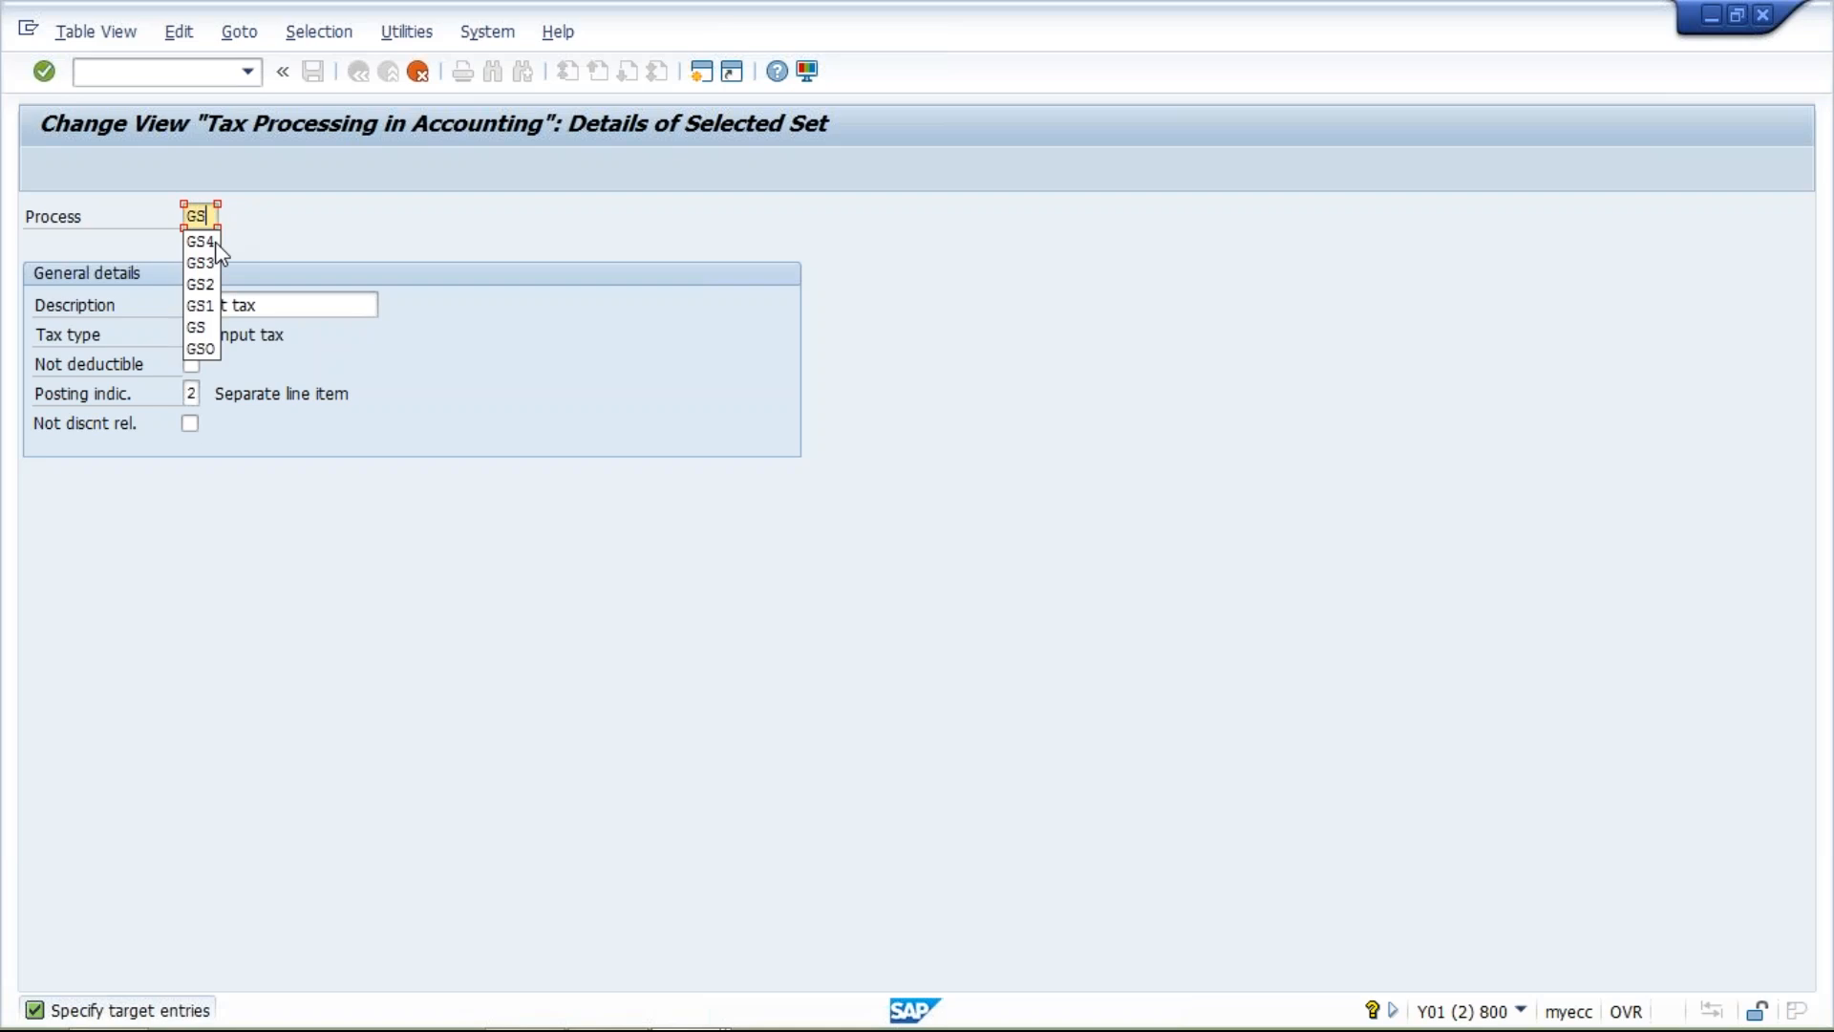
pyautogui.write('3')
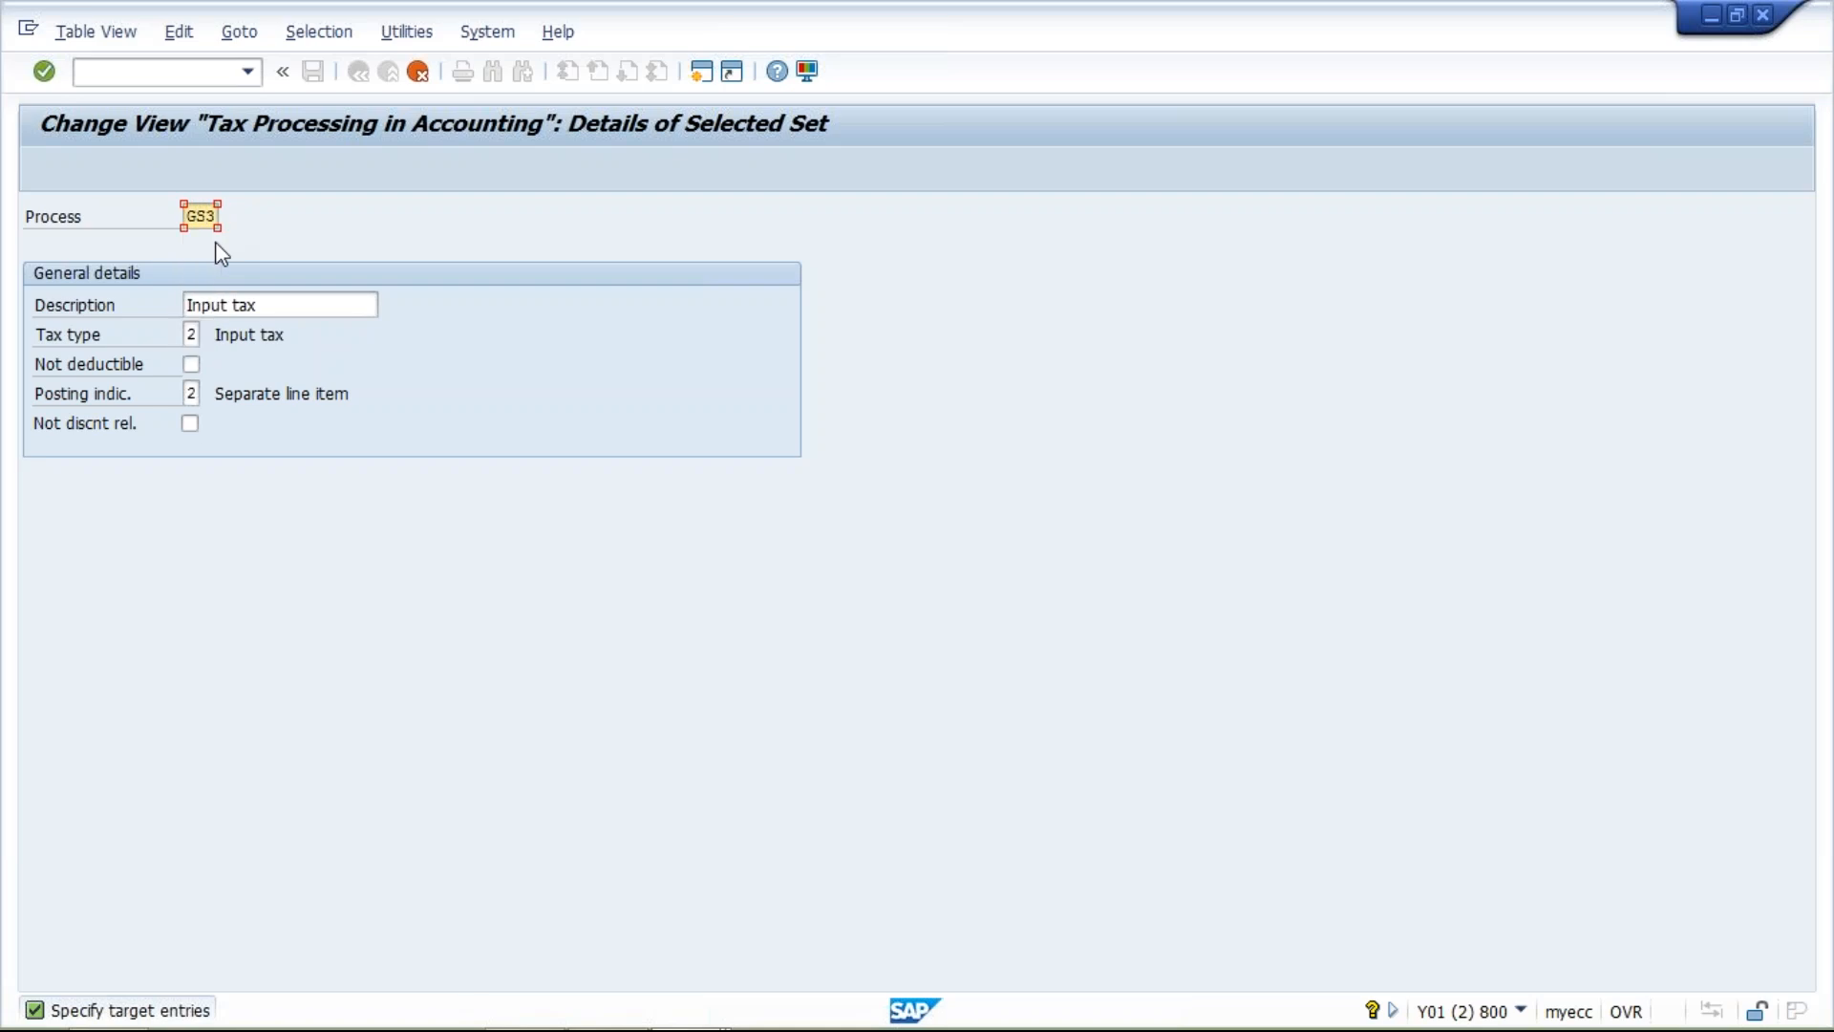
pyautogui.press('Return')
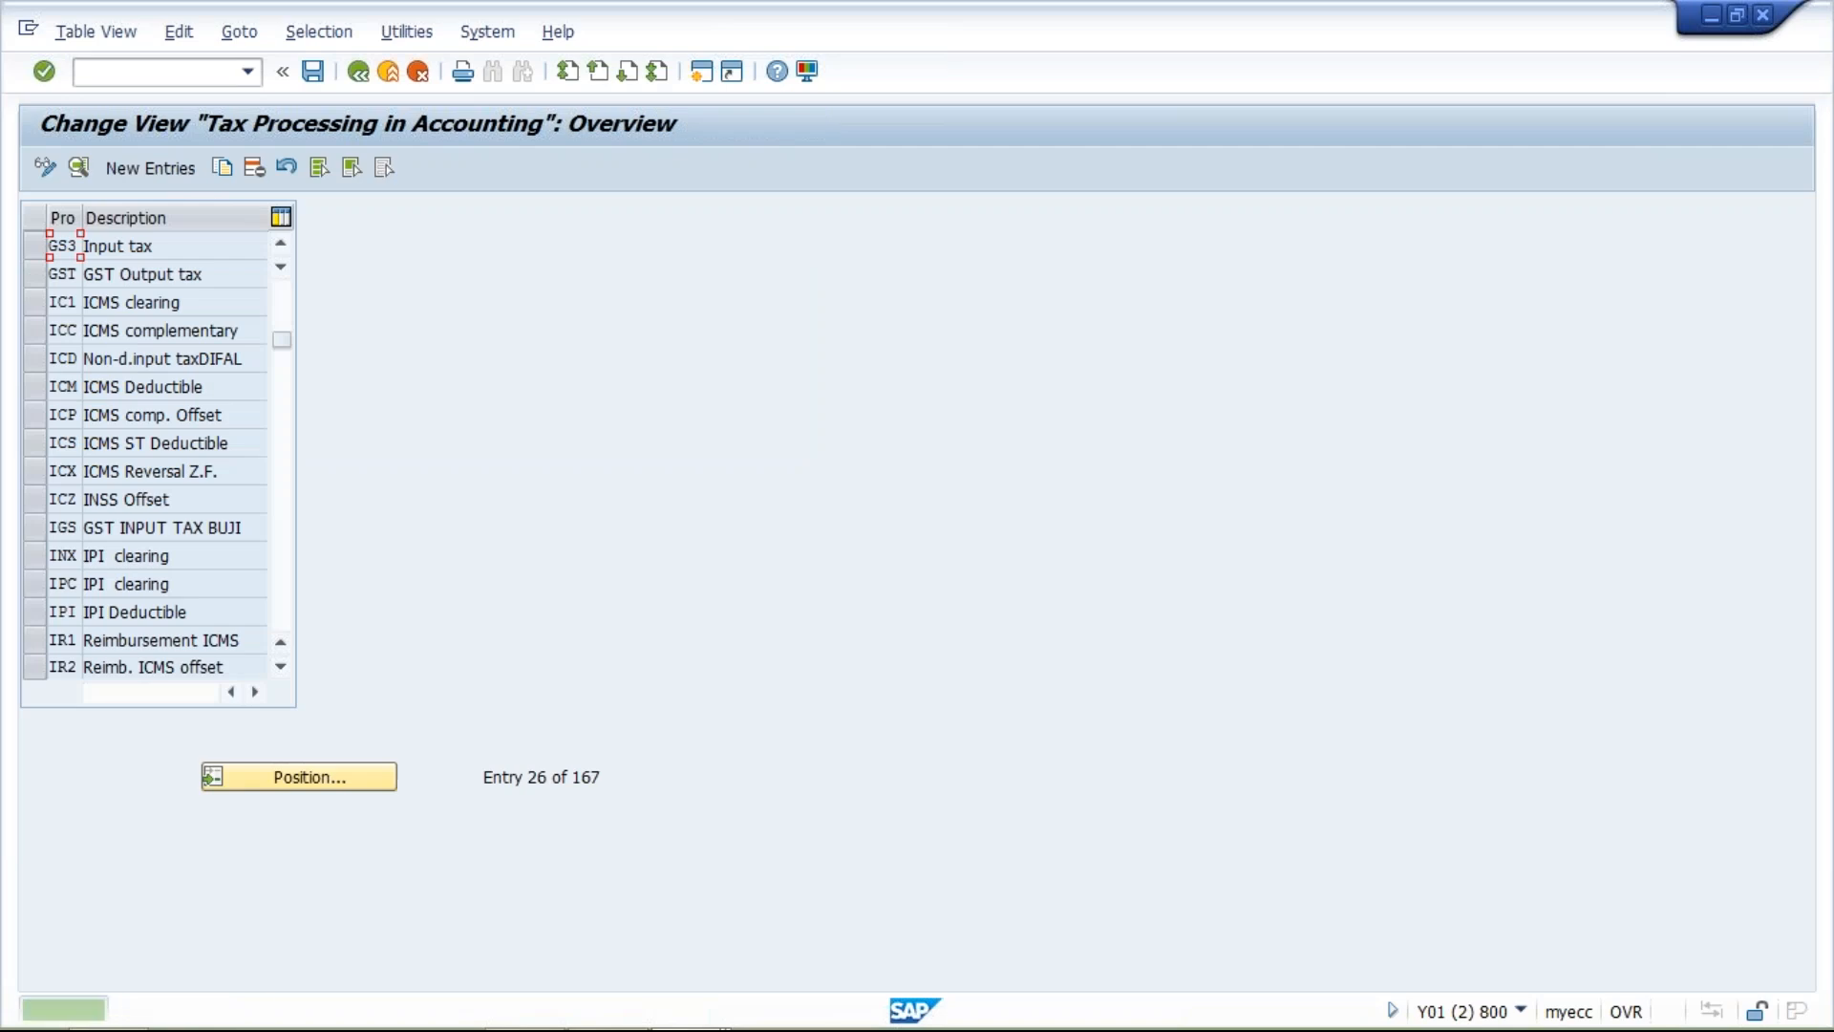
# Copy tax process GS3 as process GS4 with the description Input CESS.
pyautogui.click(35, 247)
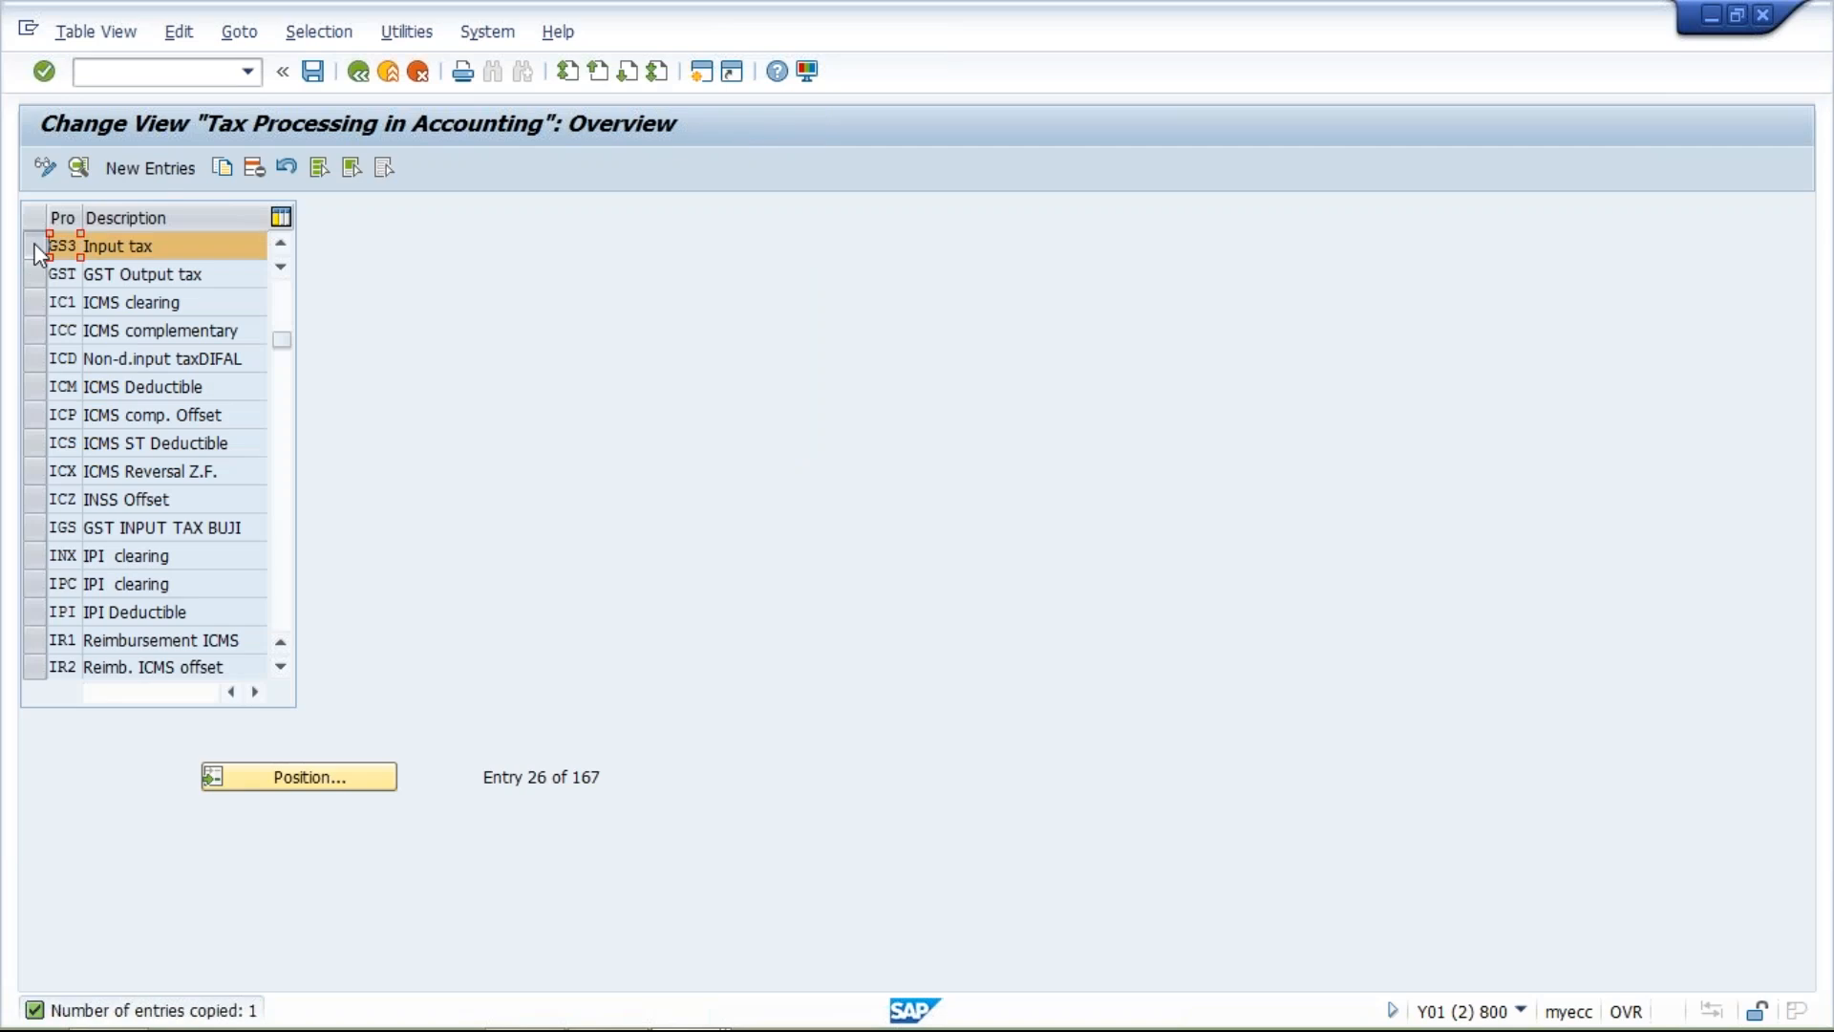
pyautogui.click(216, 176)
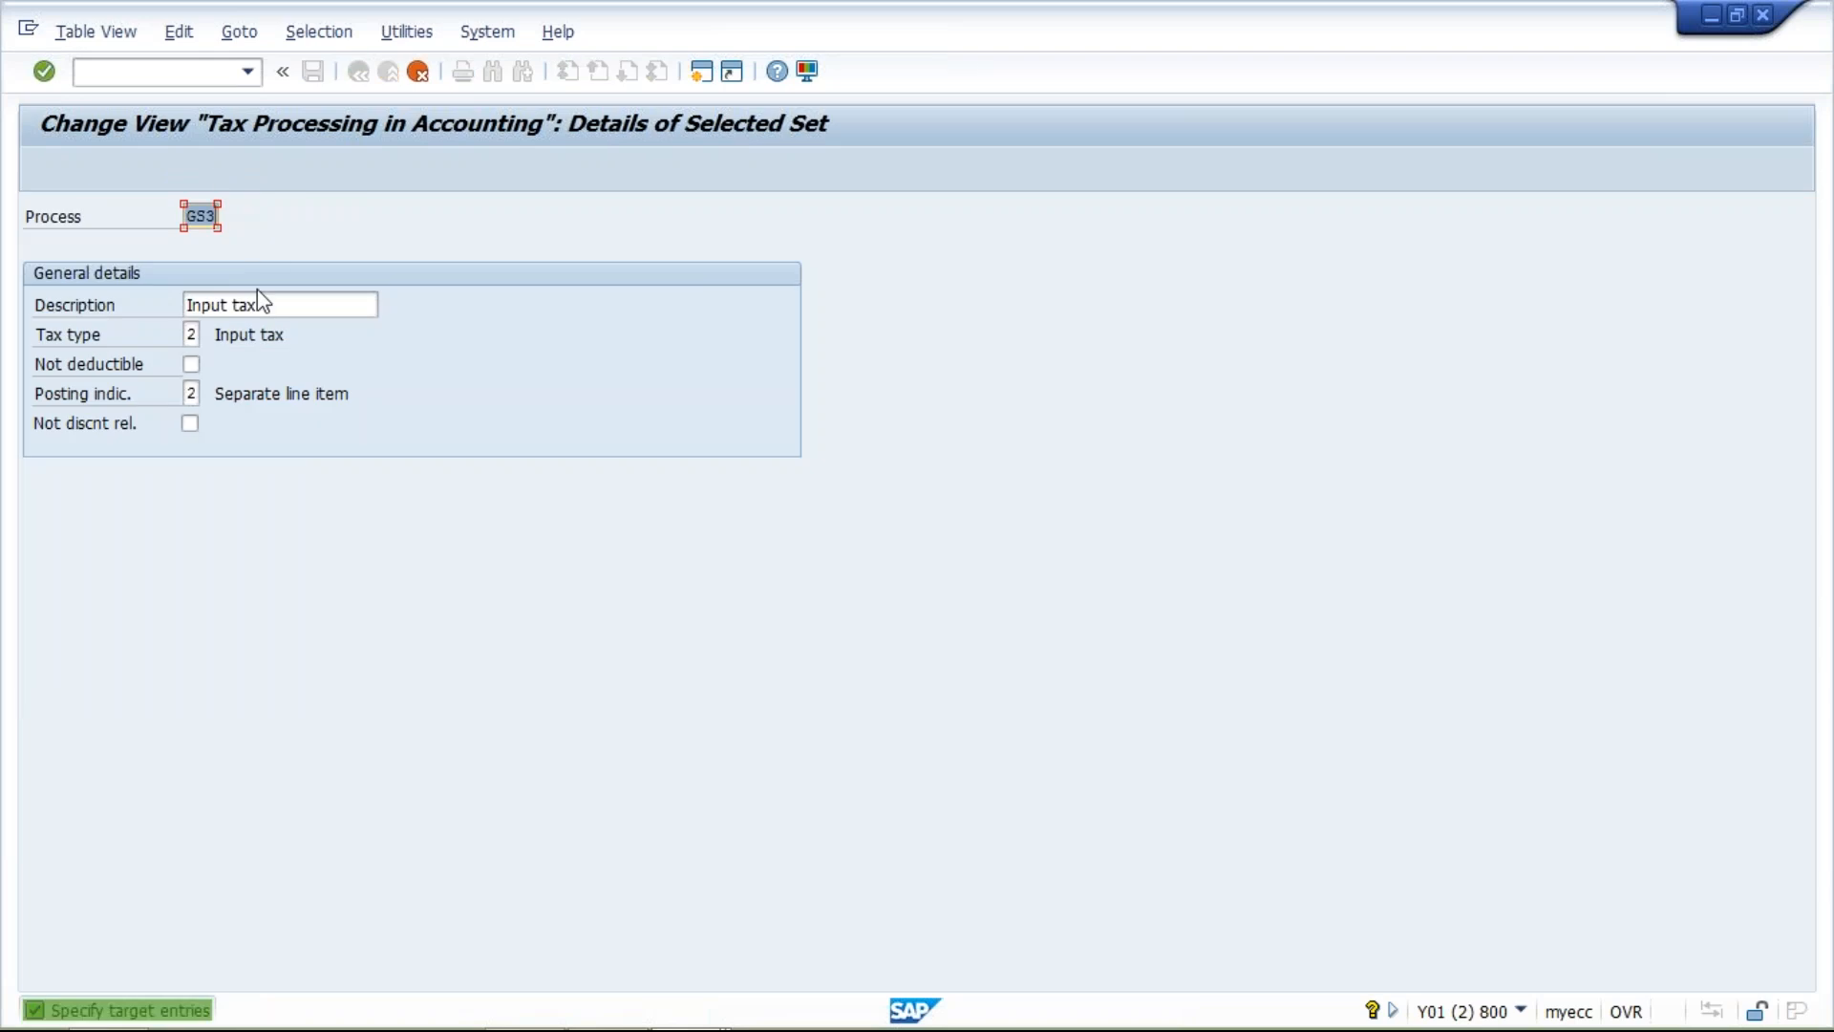
pyautogui.write('GS')
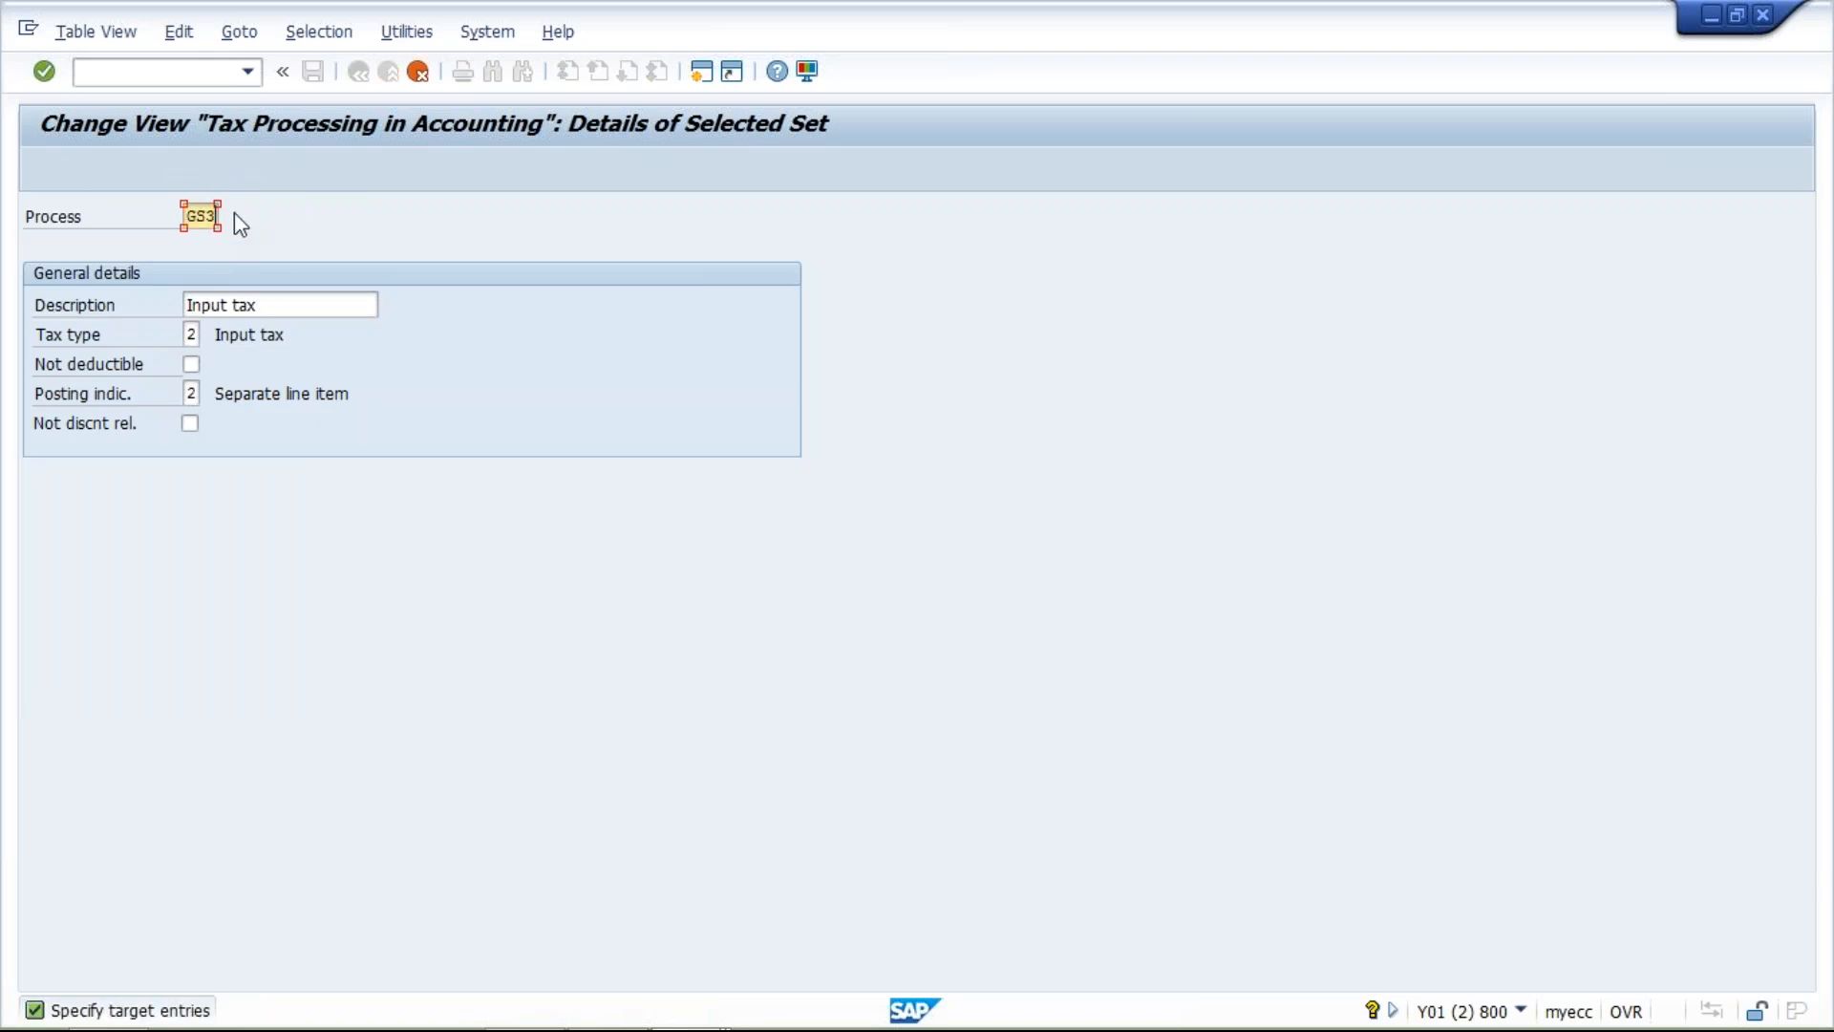
pyautogui.write('4')
pyautogui.click(295, 312)
pyautogui.press('BackSpace')
pyautogui.press('BackSpace')
pyautogui.press('BackSpace')
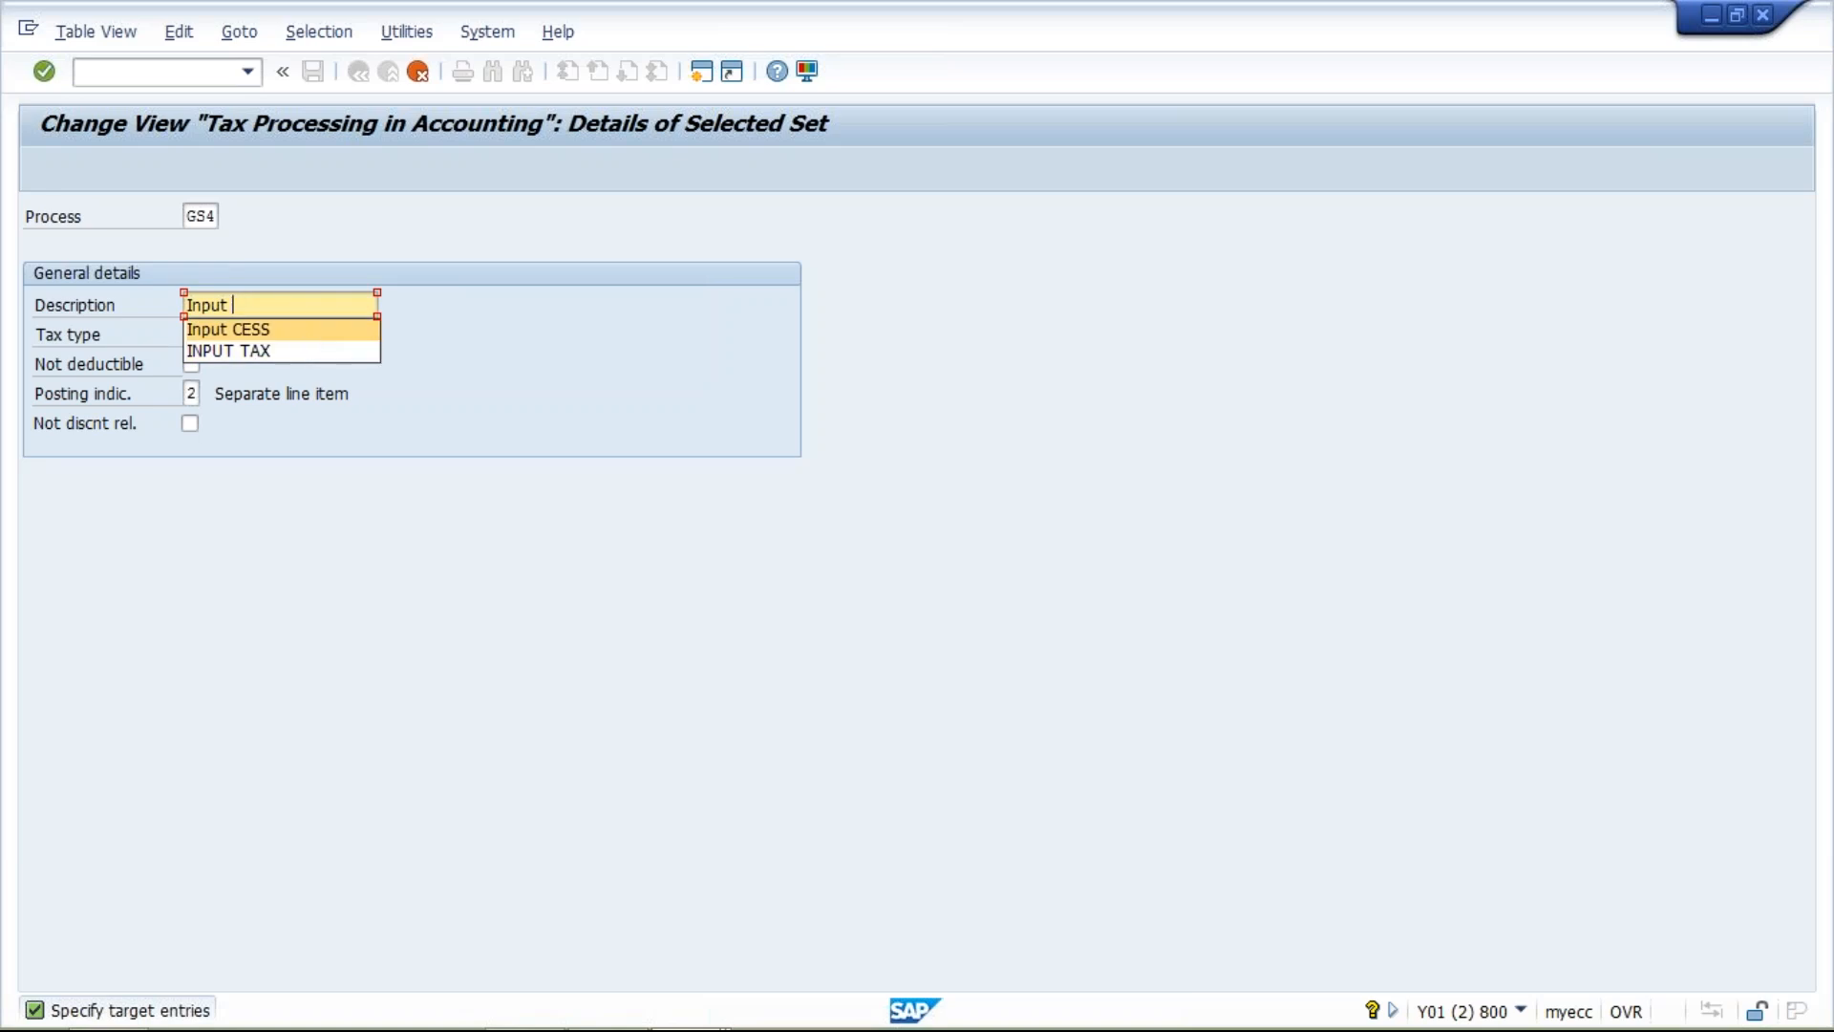
pyautogui.click(299, 334)
pyautogui.press('F3')
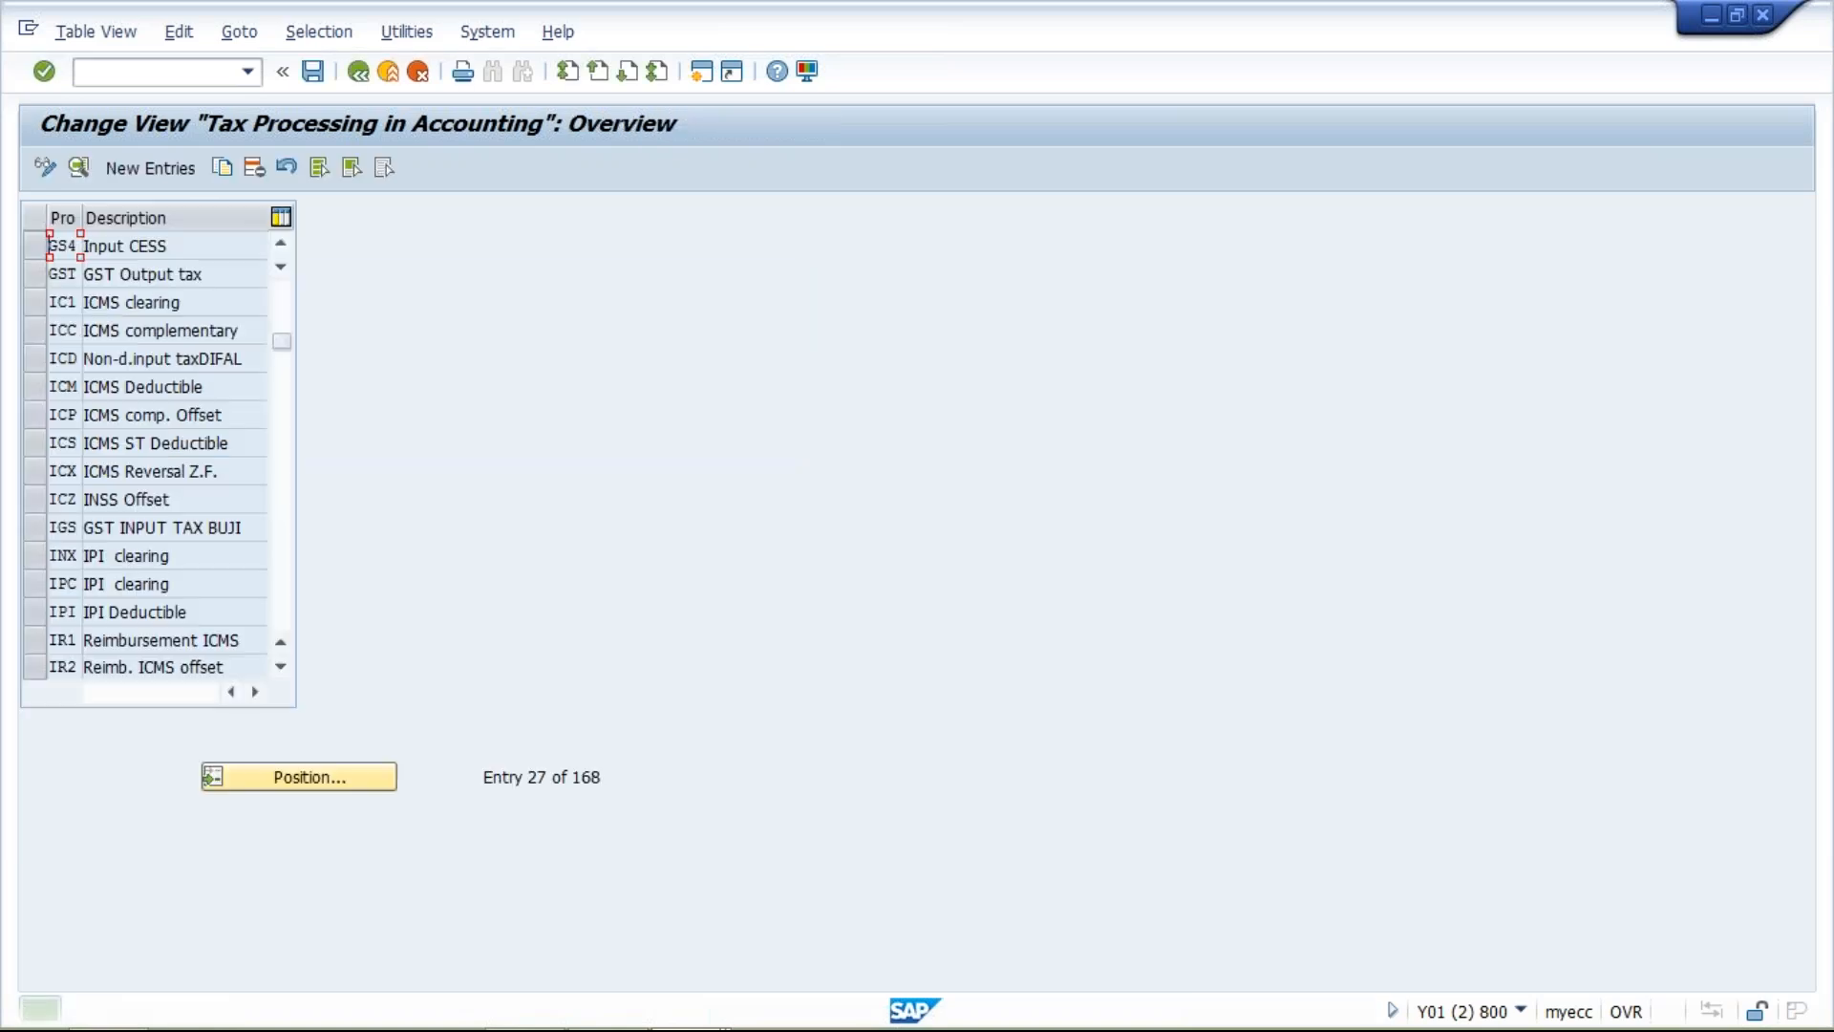
# Find process MWS in the tax process list and copy its Output tax entry as process GS1.
pyautogui.click(323, 783)
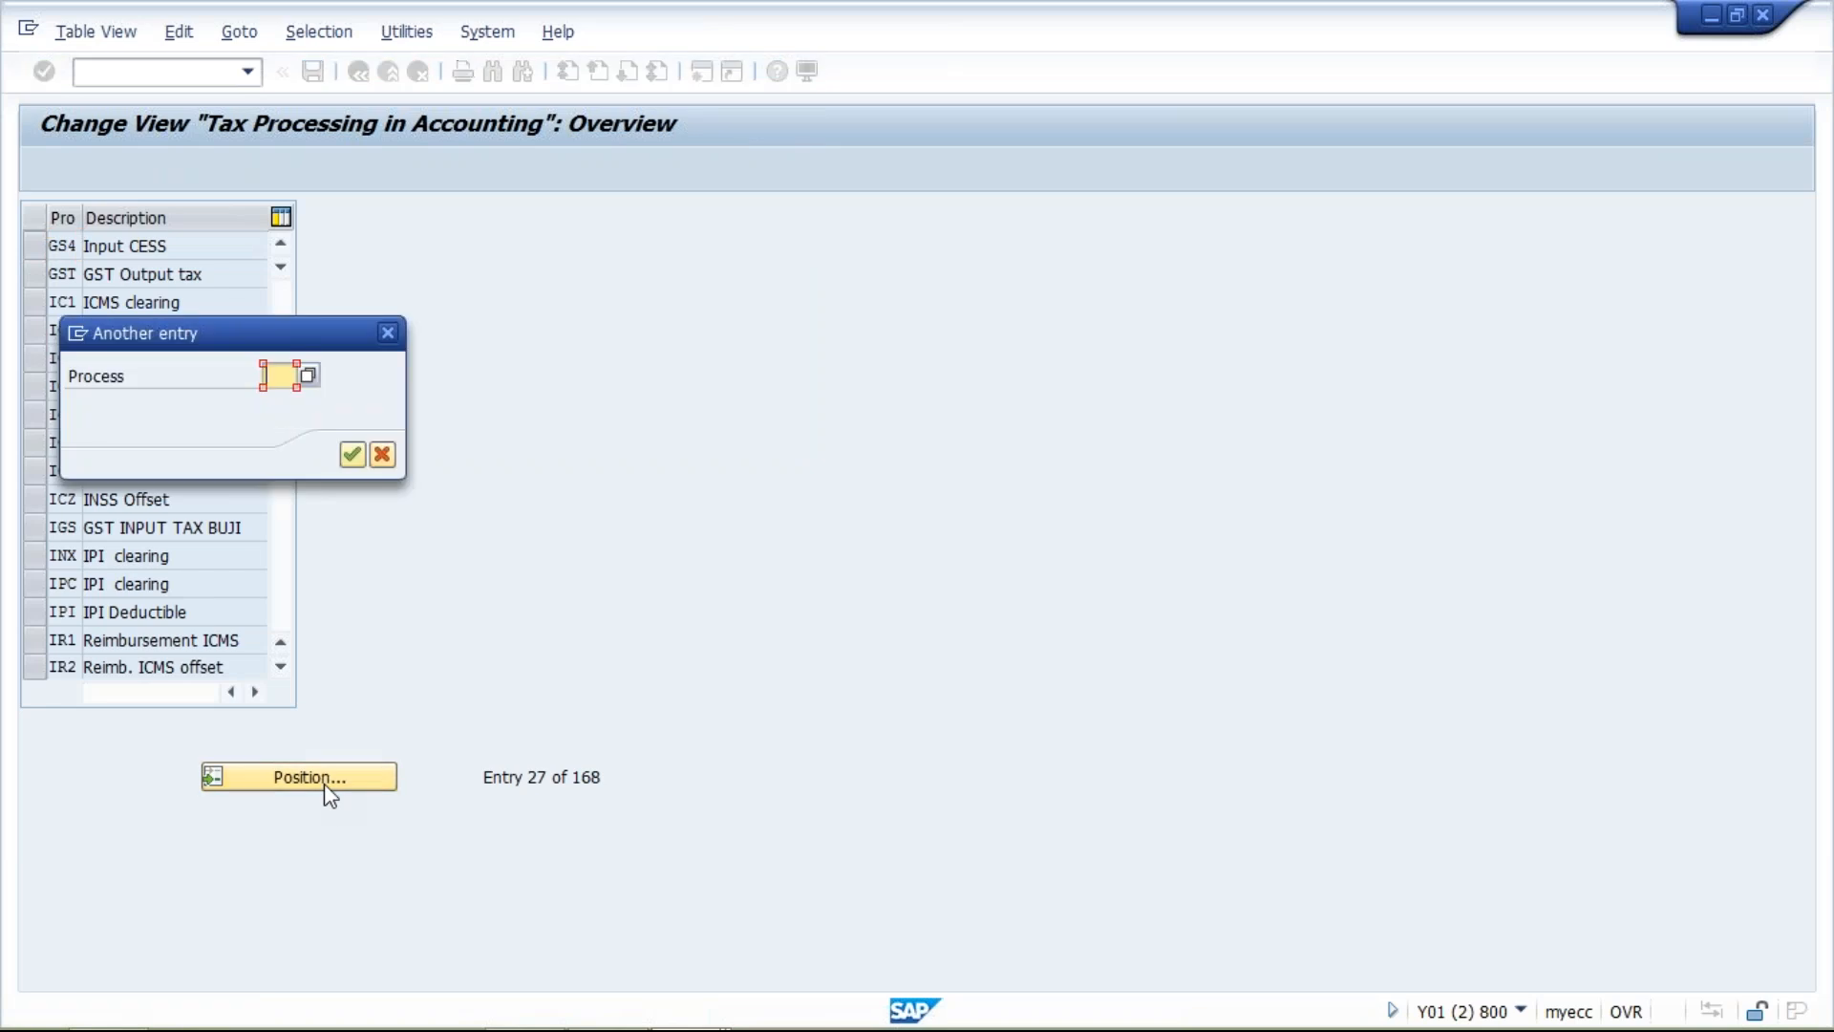
pyautogui.write('M')
pyautogui.press('Down')
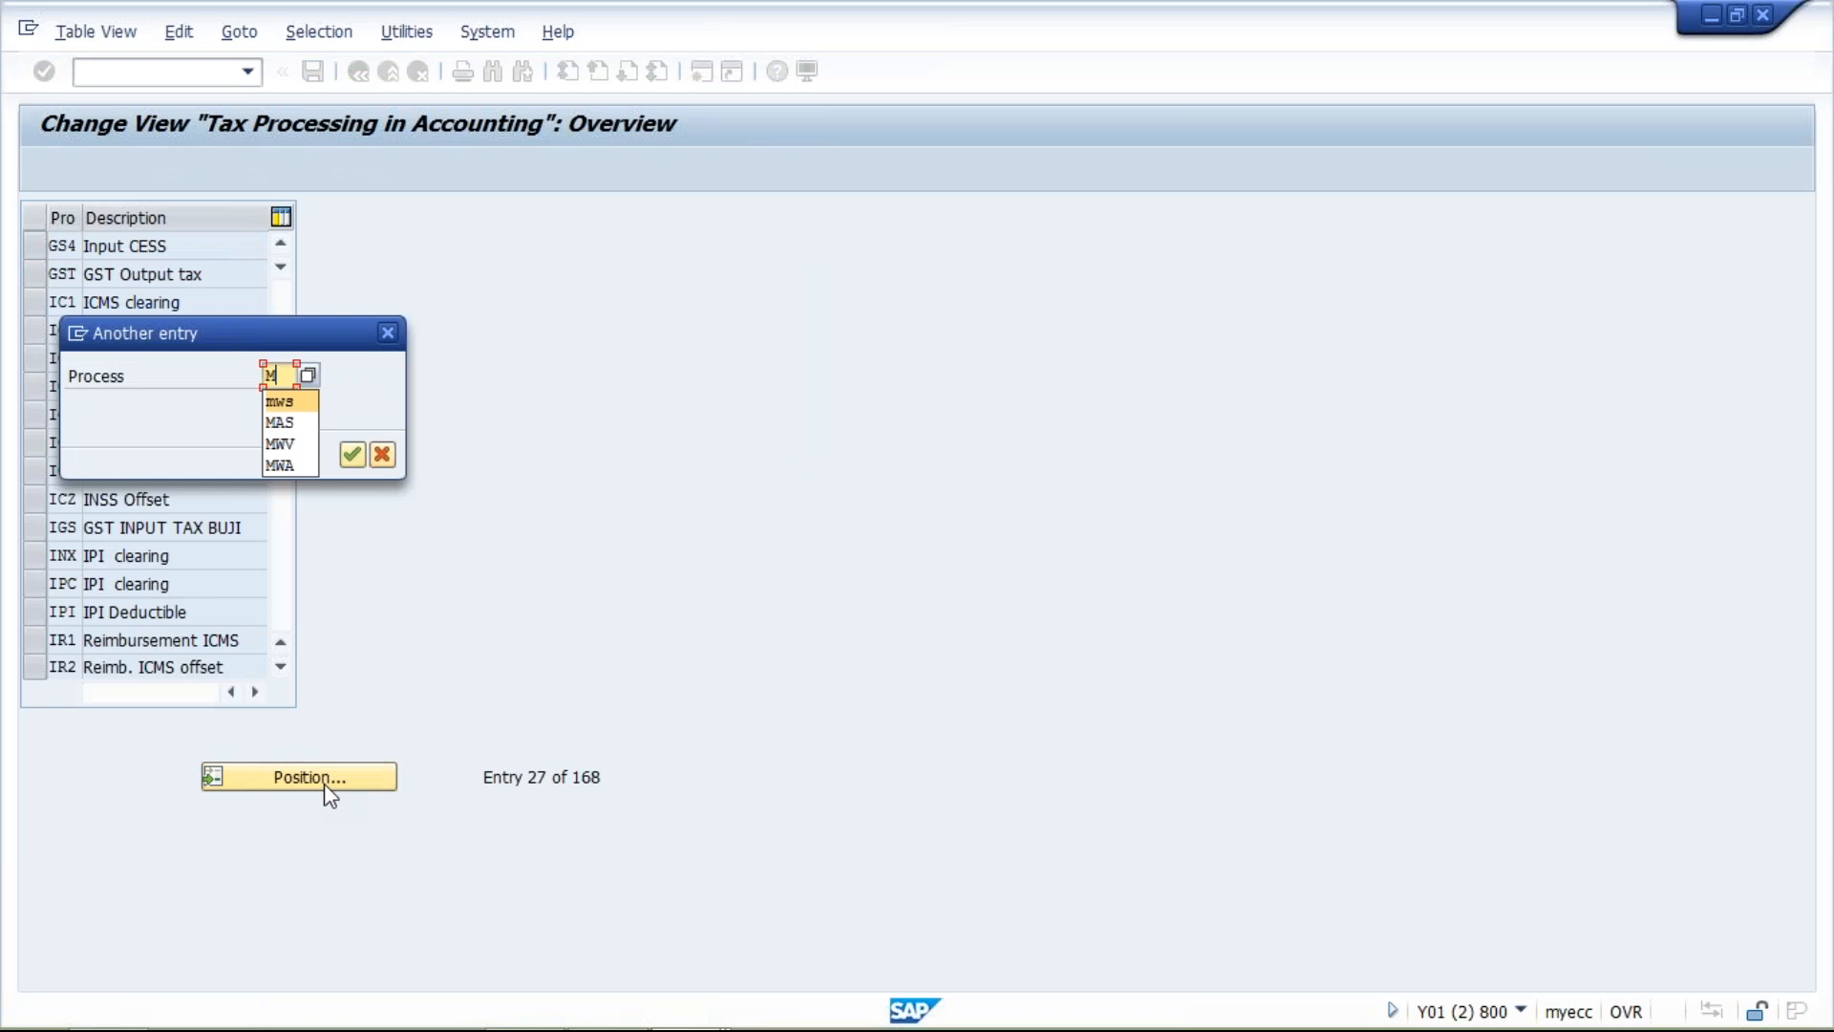
pyautogui.press('Return')
pyautogui.press('Return')
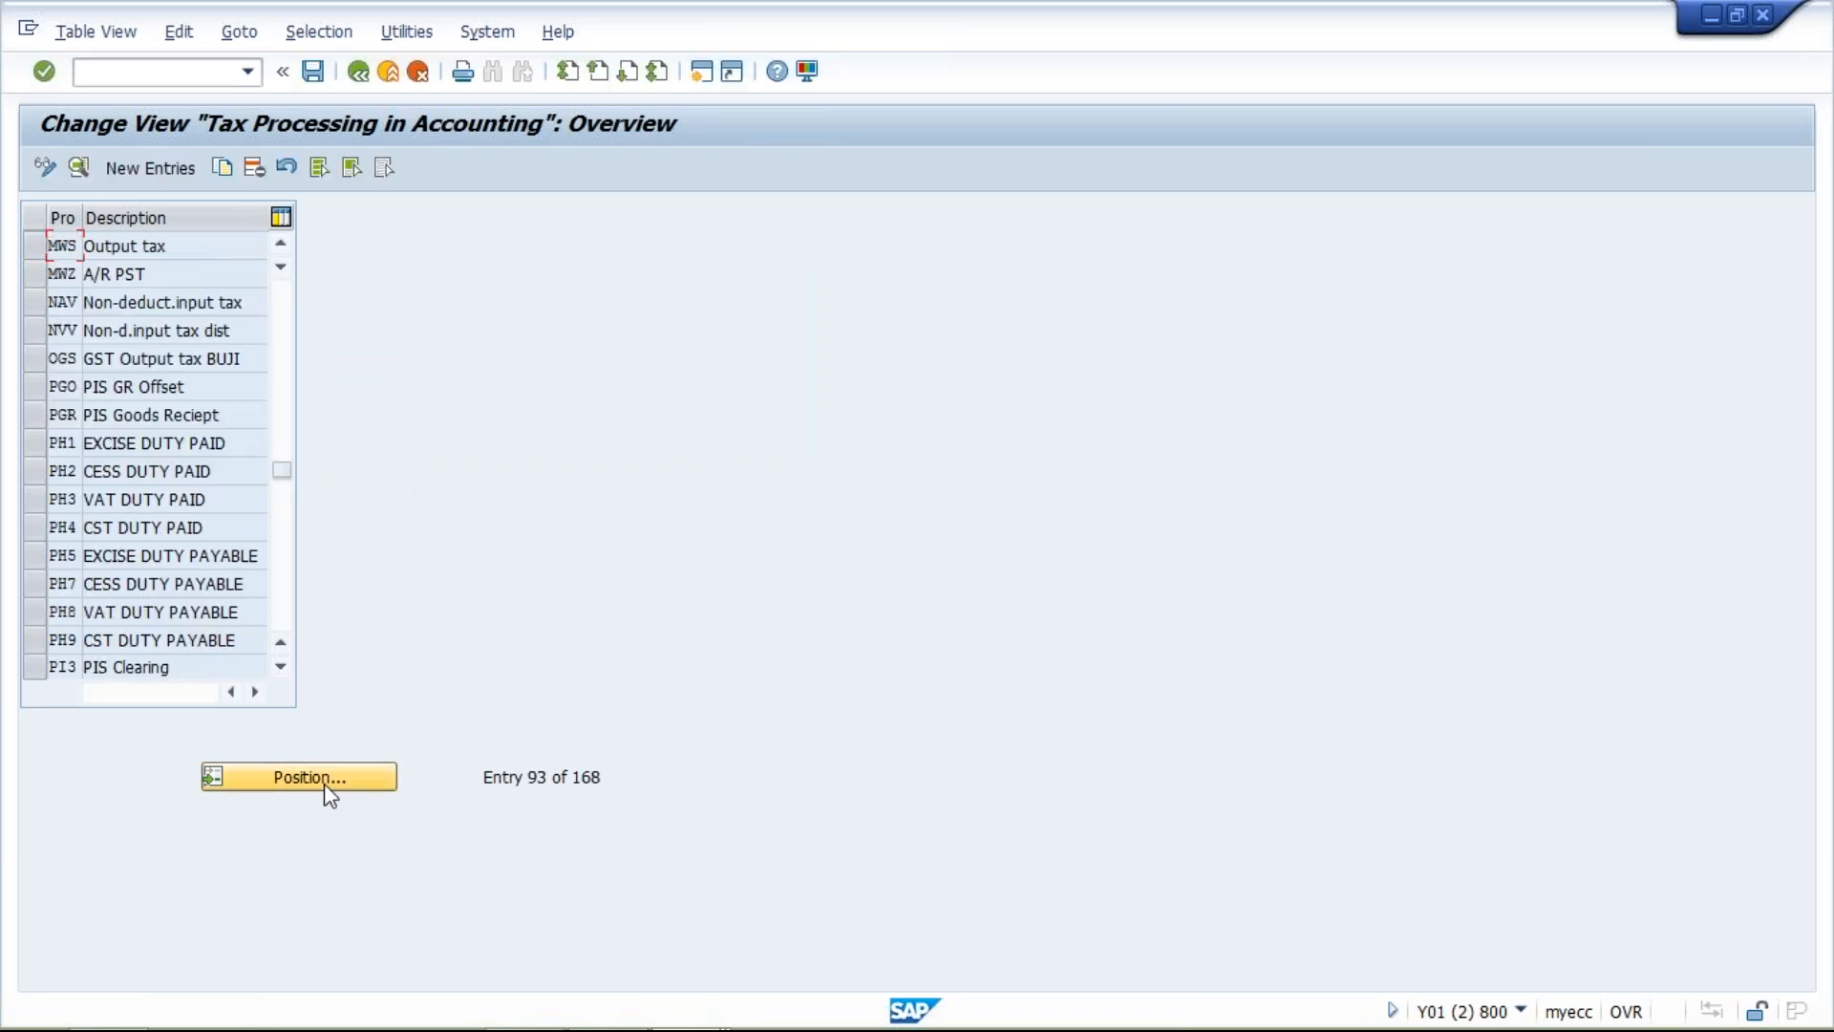
pyautogui.click(39, 245)
pyautogui.click(234, 164)
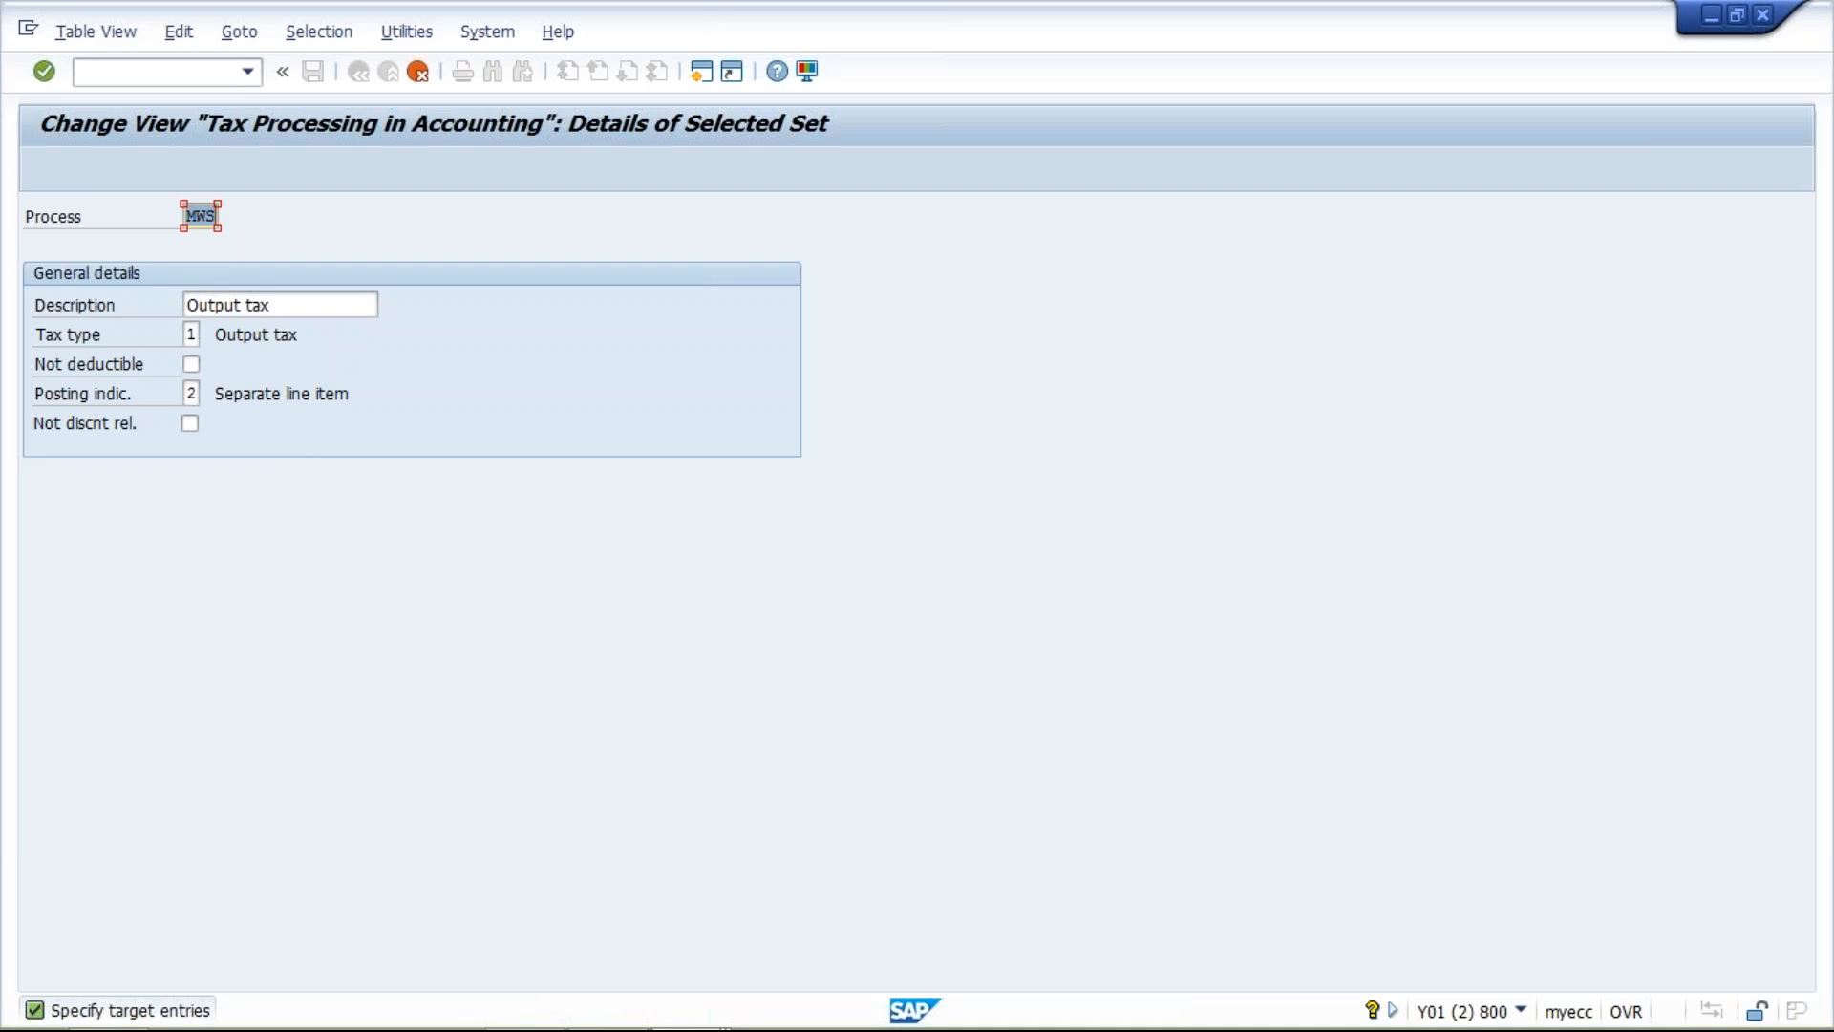
pyautogui.write('GS1')
pyautogui.press('Return')
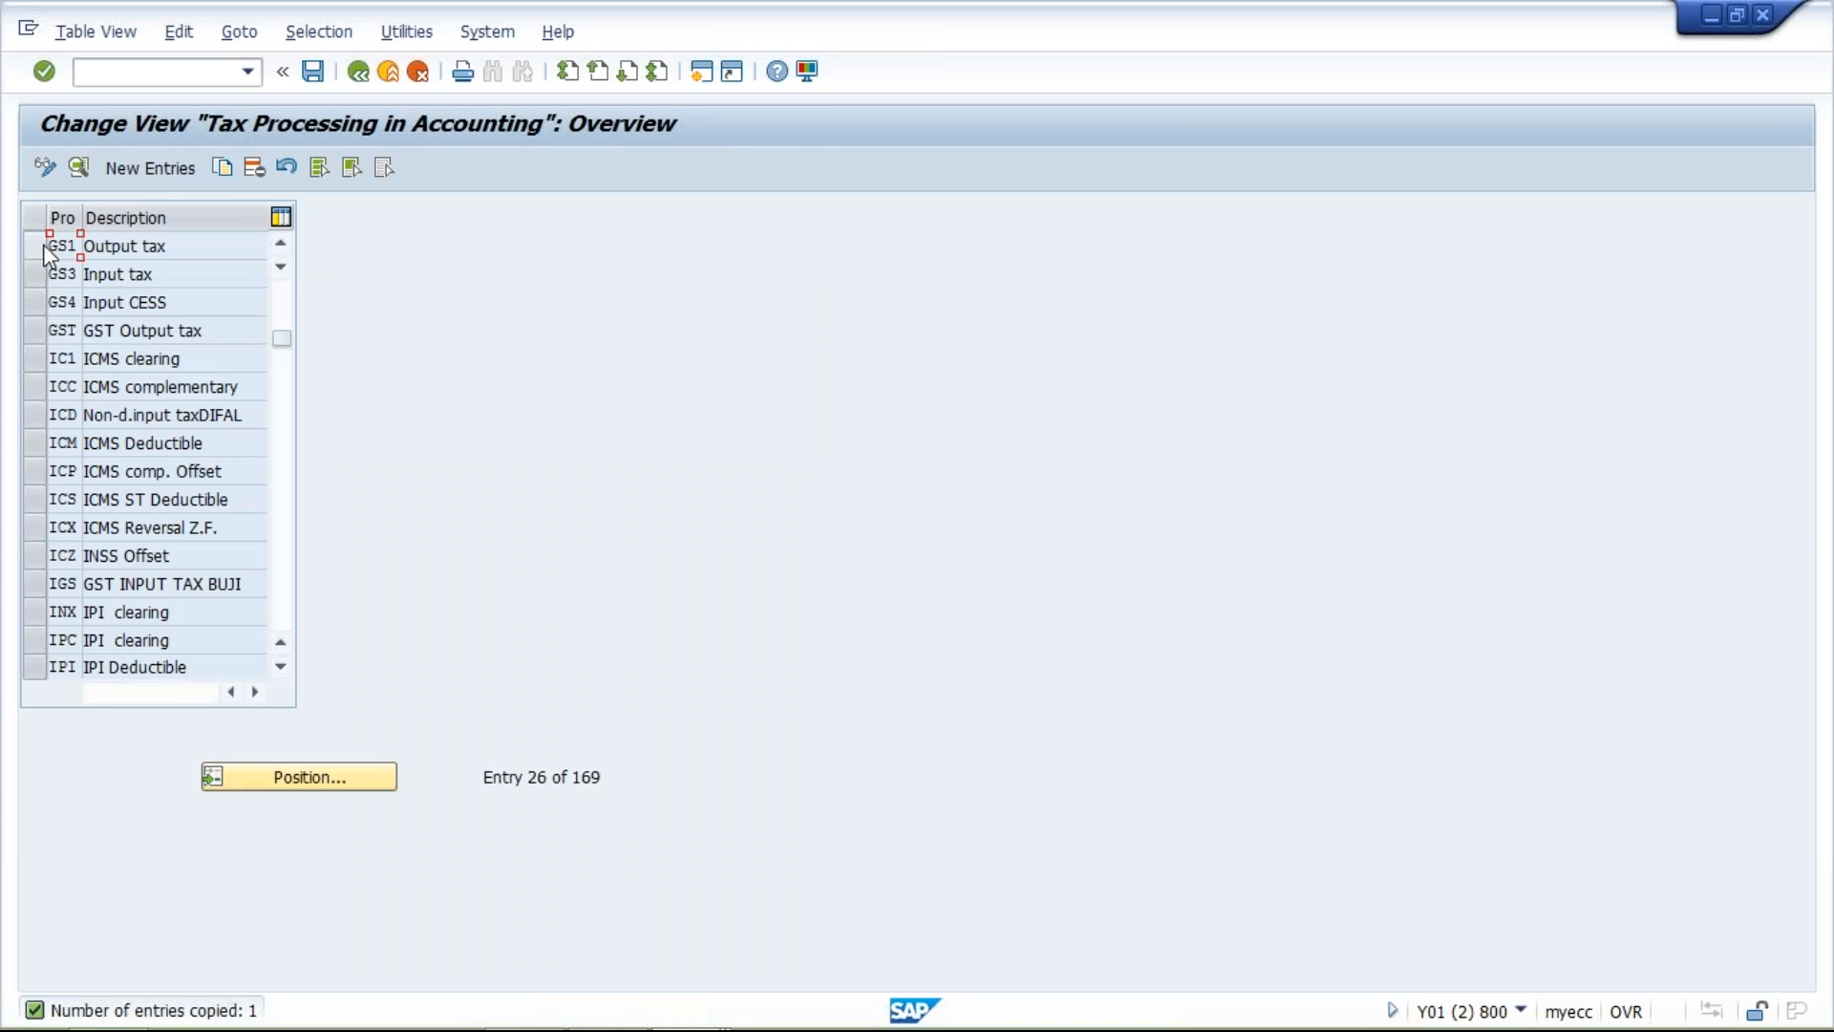
# Copy tax process GS1 as process GS2 with the description Output CESS, and save the new tax processes.
pyautogui.click(41, 247)
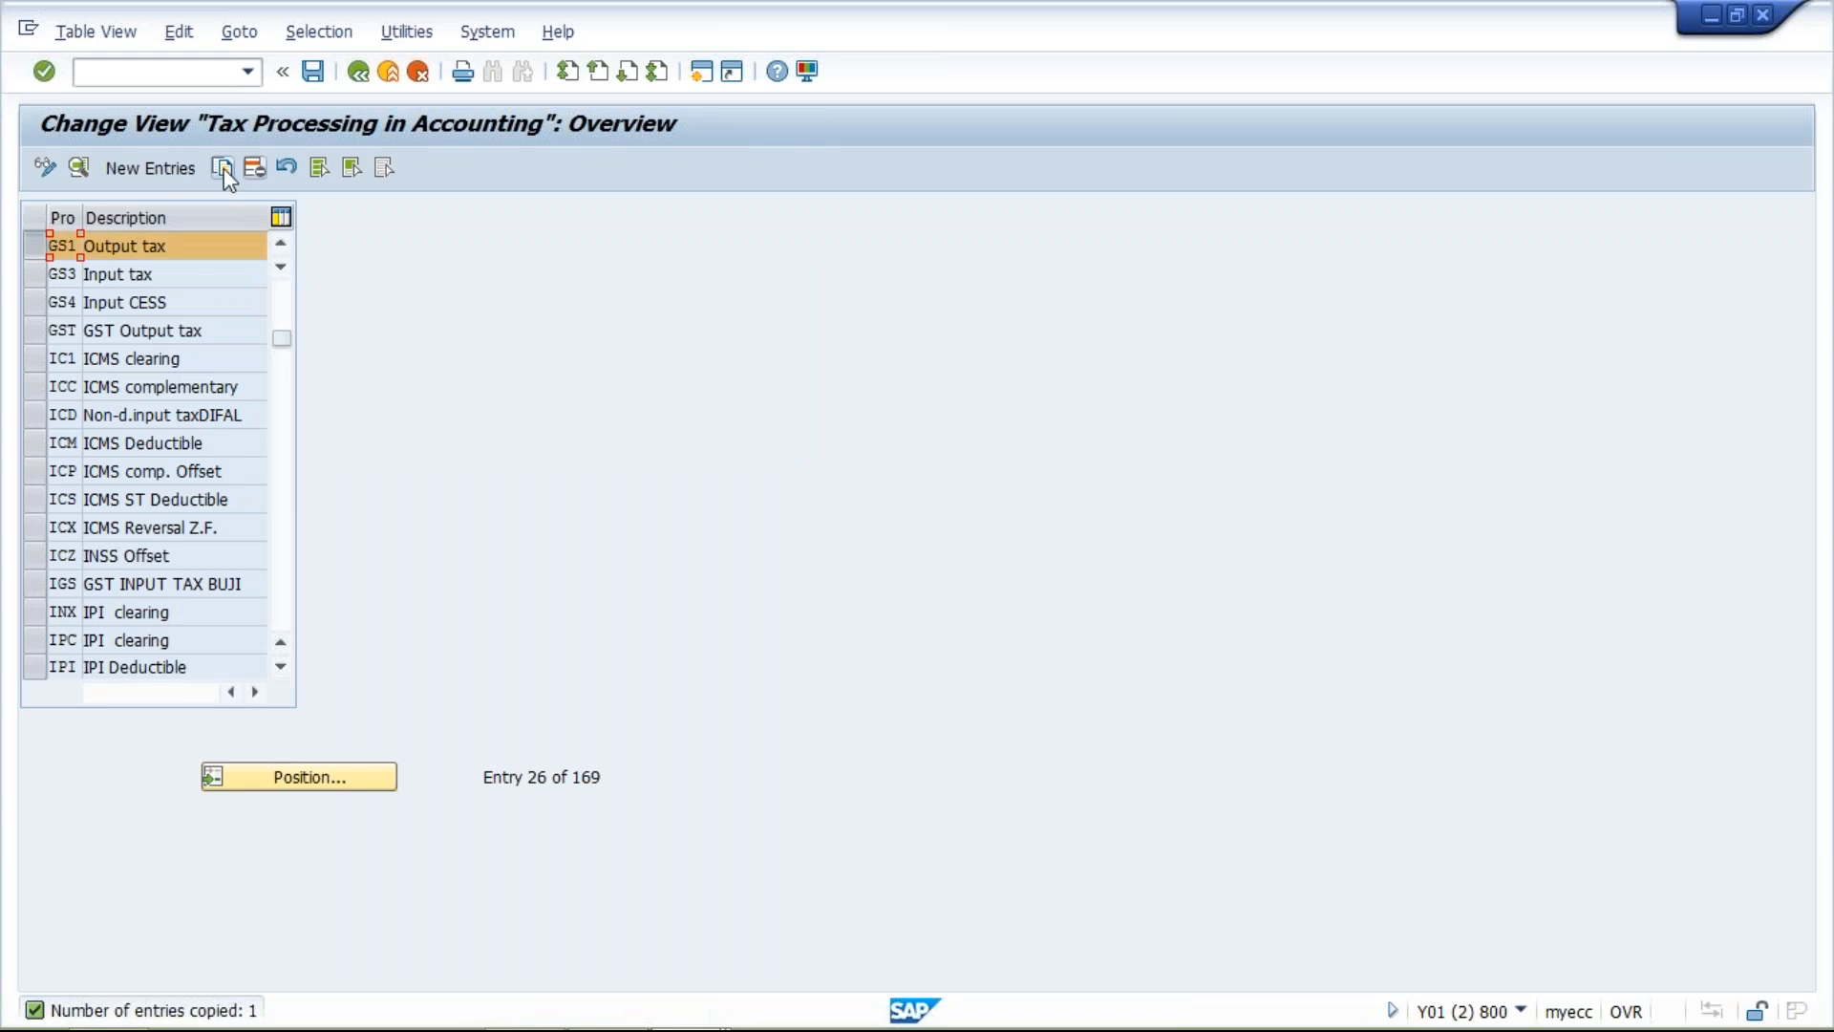
pyautogui.click(222, 168)
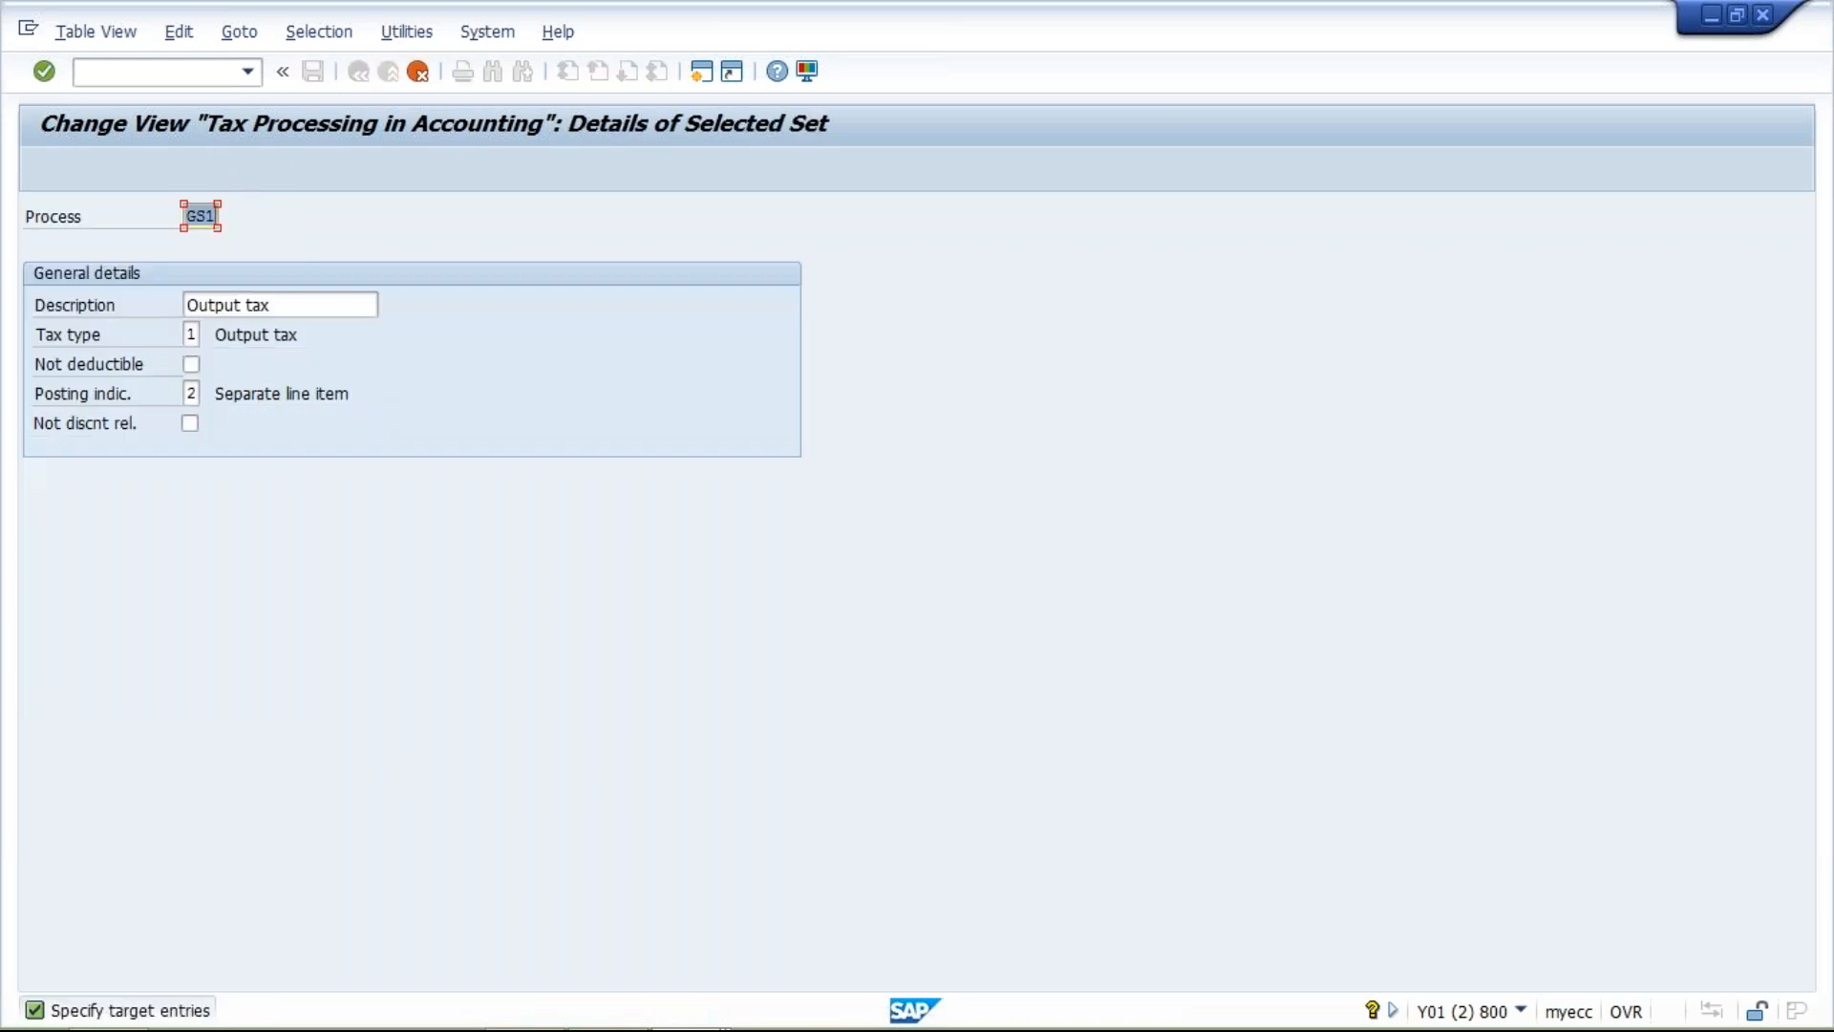
pyautogui.click(210, 218)
pyautogui.write('2')
pyautogui.click(271, 306)
pyautogui.press('BackSpace')
pyautogui.press('BackSpace')
pyautogui.press('BackSpace')
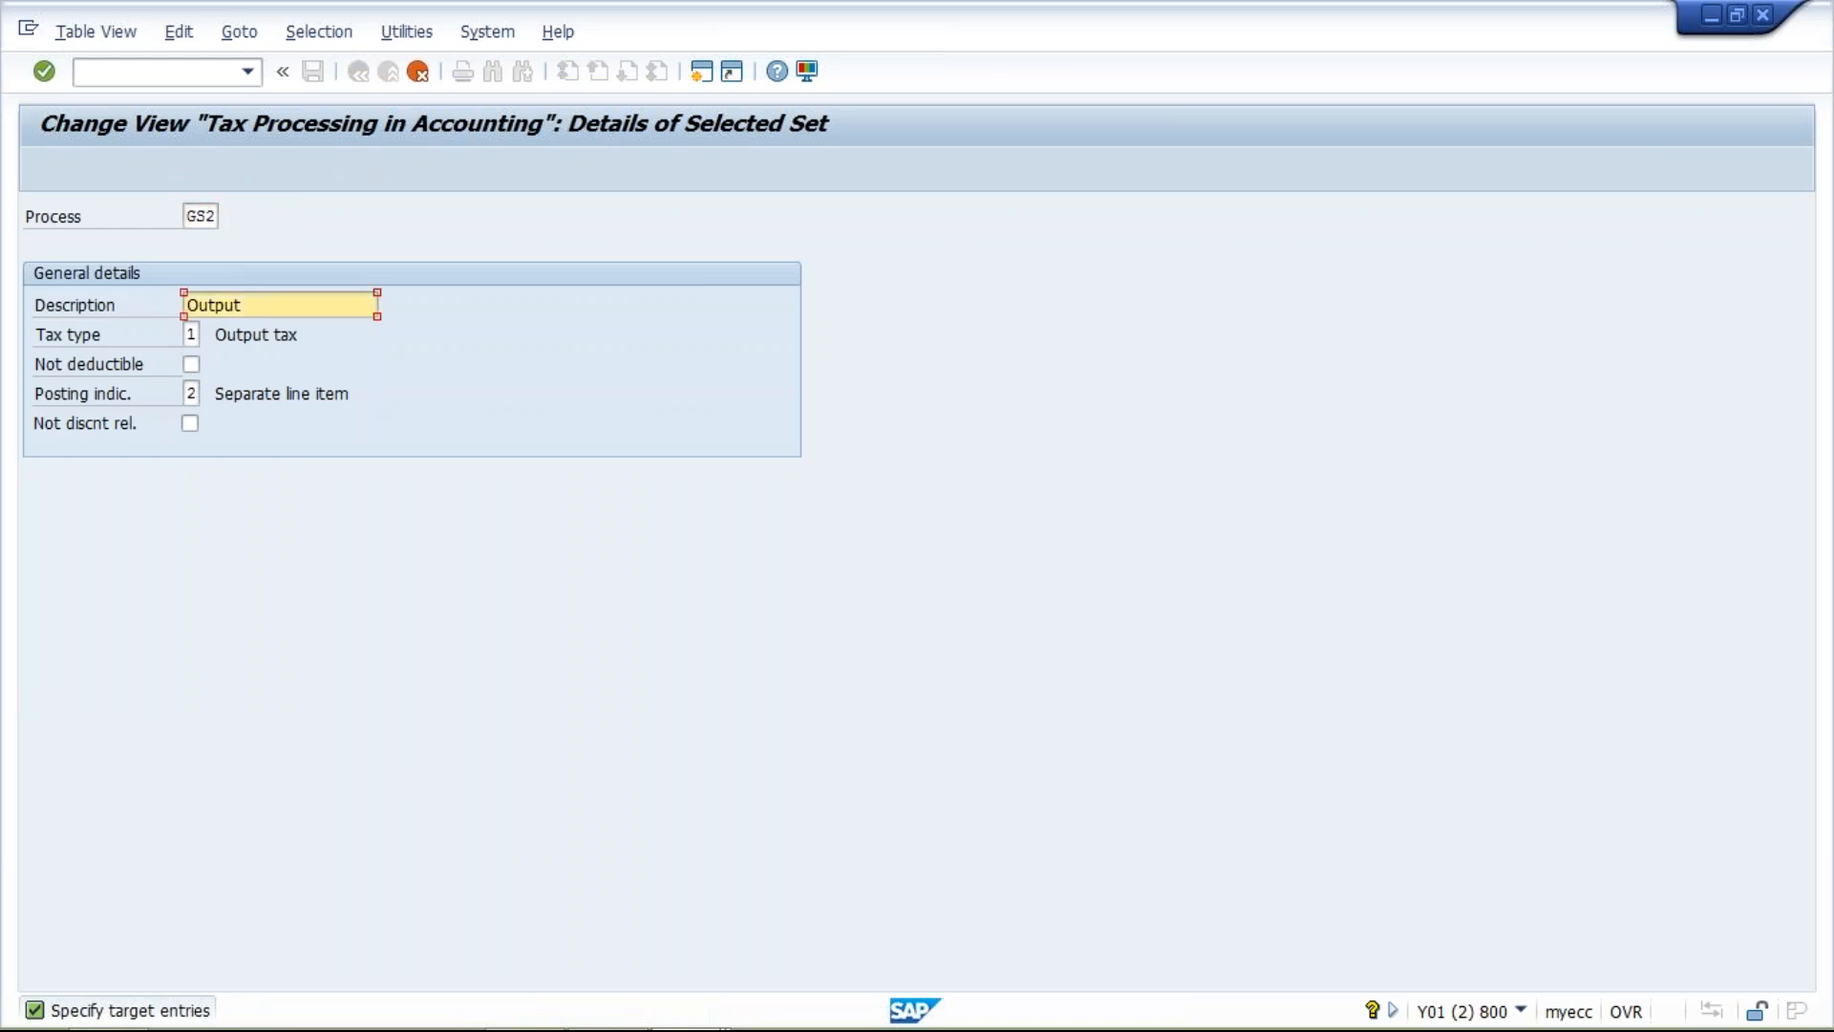
pyautogui.write('CESS')
pyautogui.press('Return')
pyautogui.hotkey('ctrl', 's')
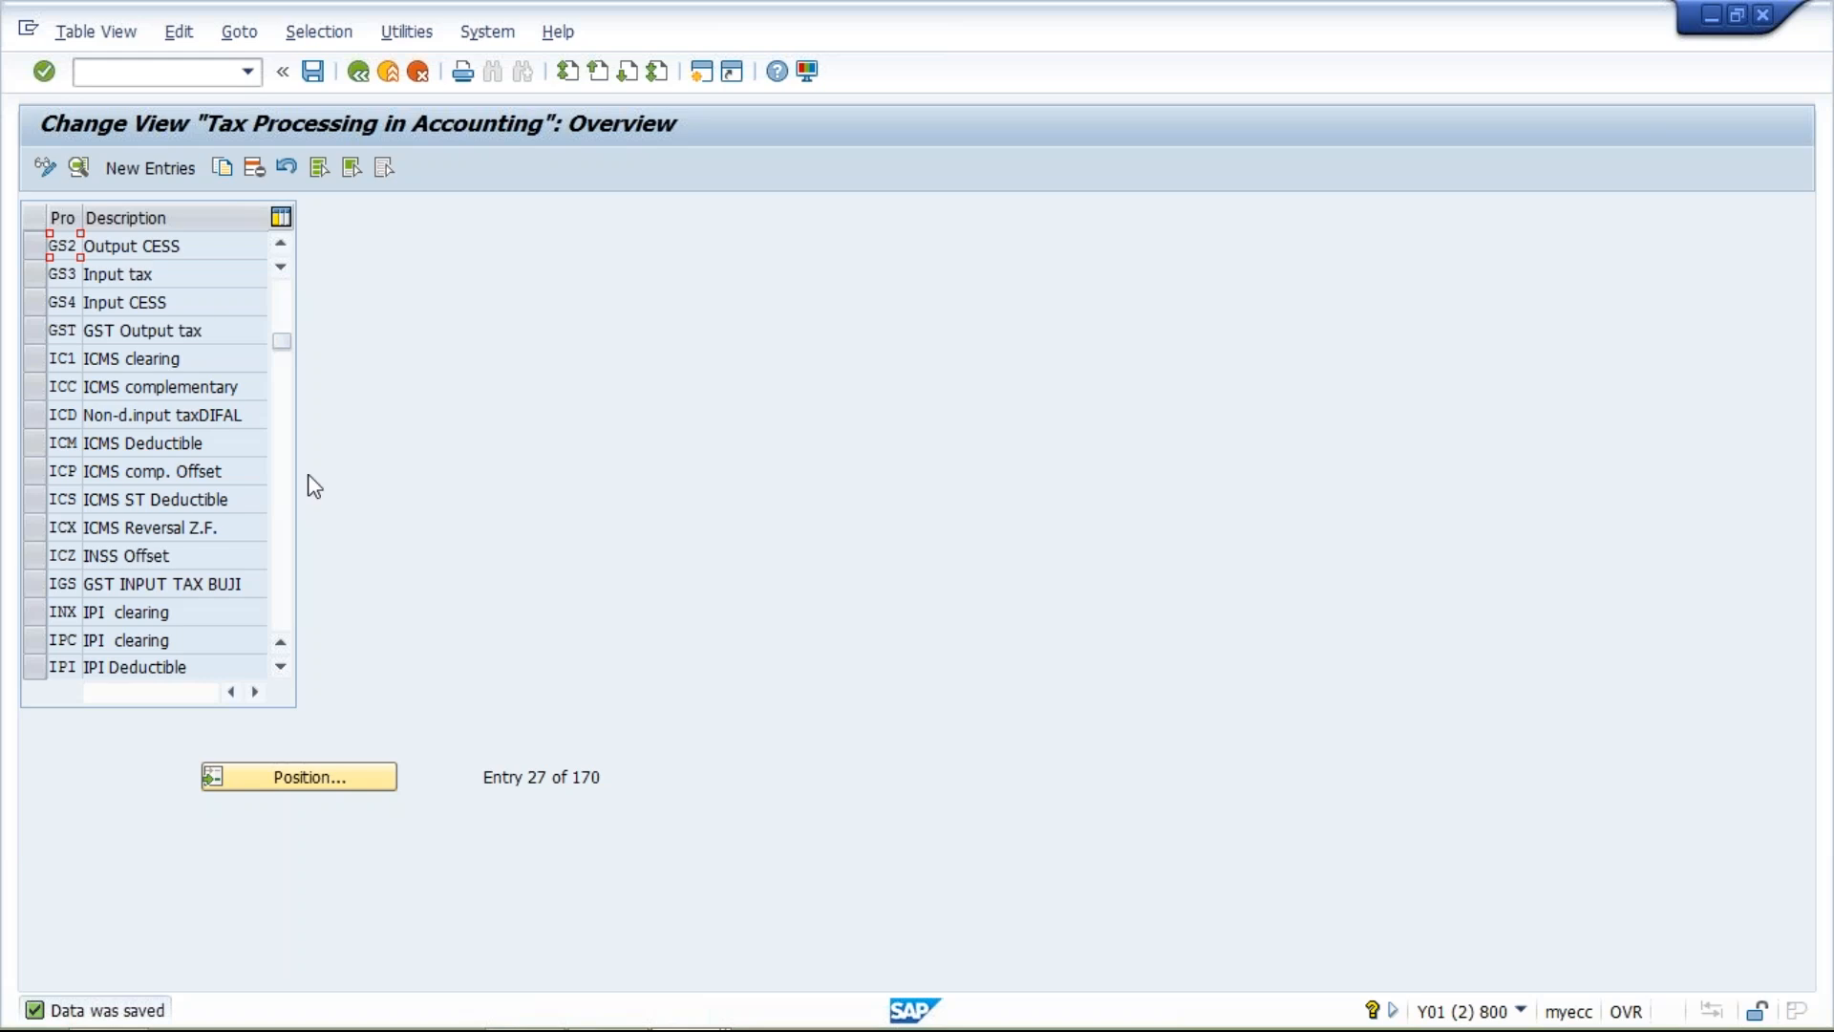
# Leave tax processing for the SAP Easy Access screen and run transaction OB40.
pyautogui.click(133, 71)
pyautogui.write('/NS')
pyautogui.press('BackSpace')
pyautogui.write('SF00')
pyautogui.press('Return')
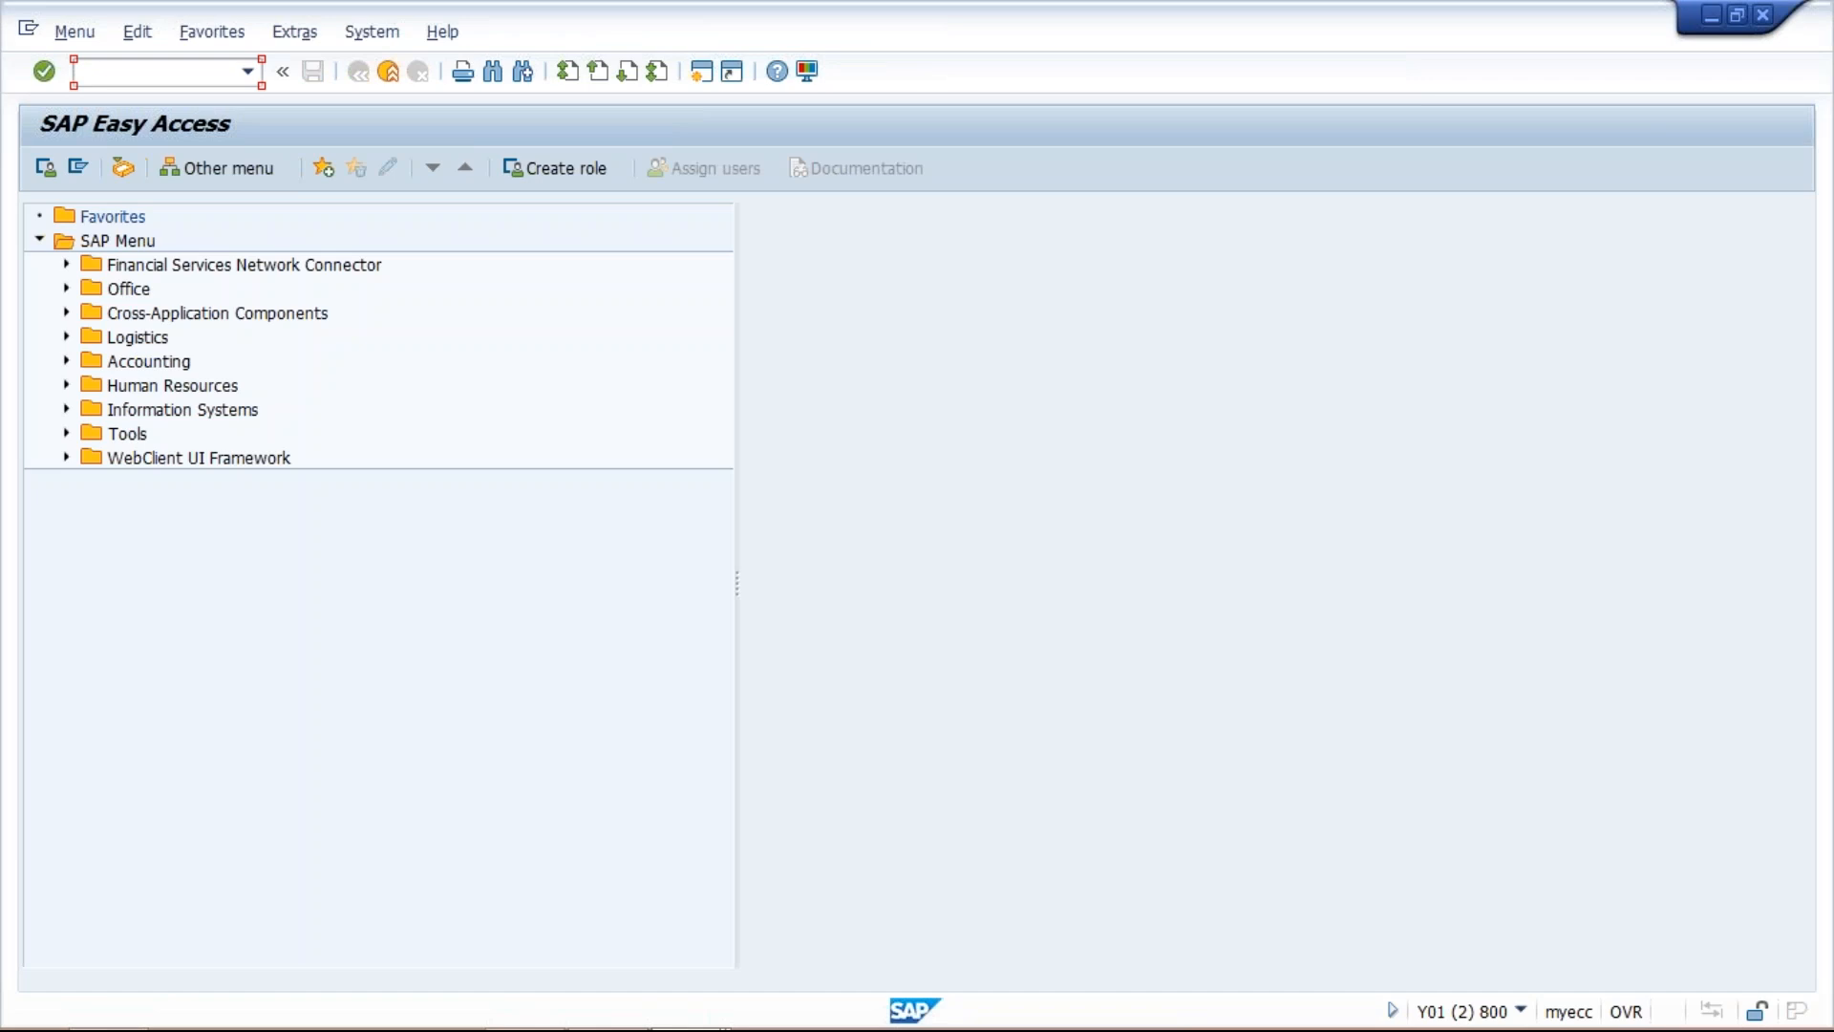
pyautogui.write('ob40')
pyautogui.press('Return')
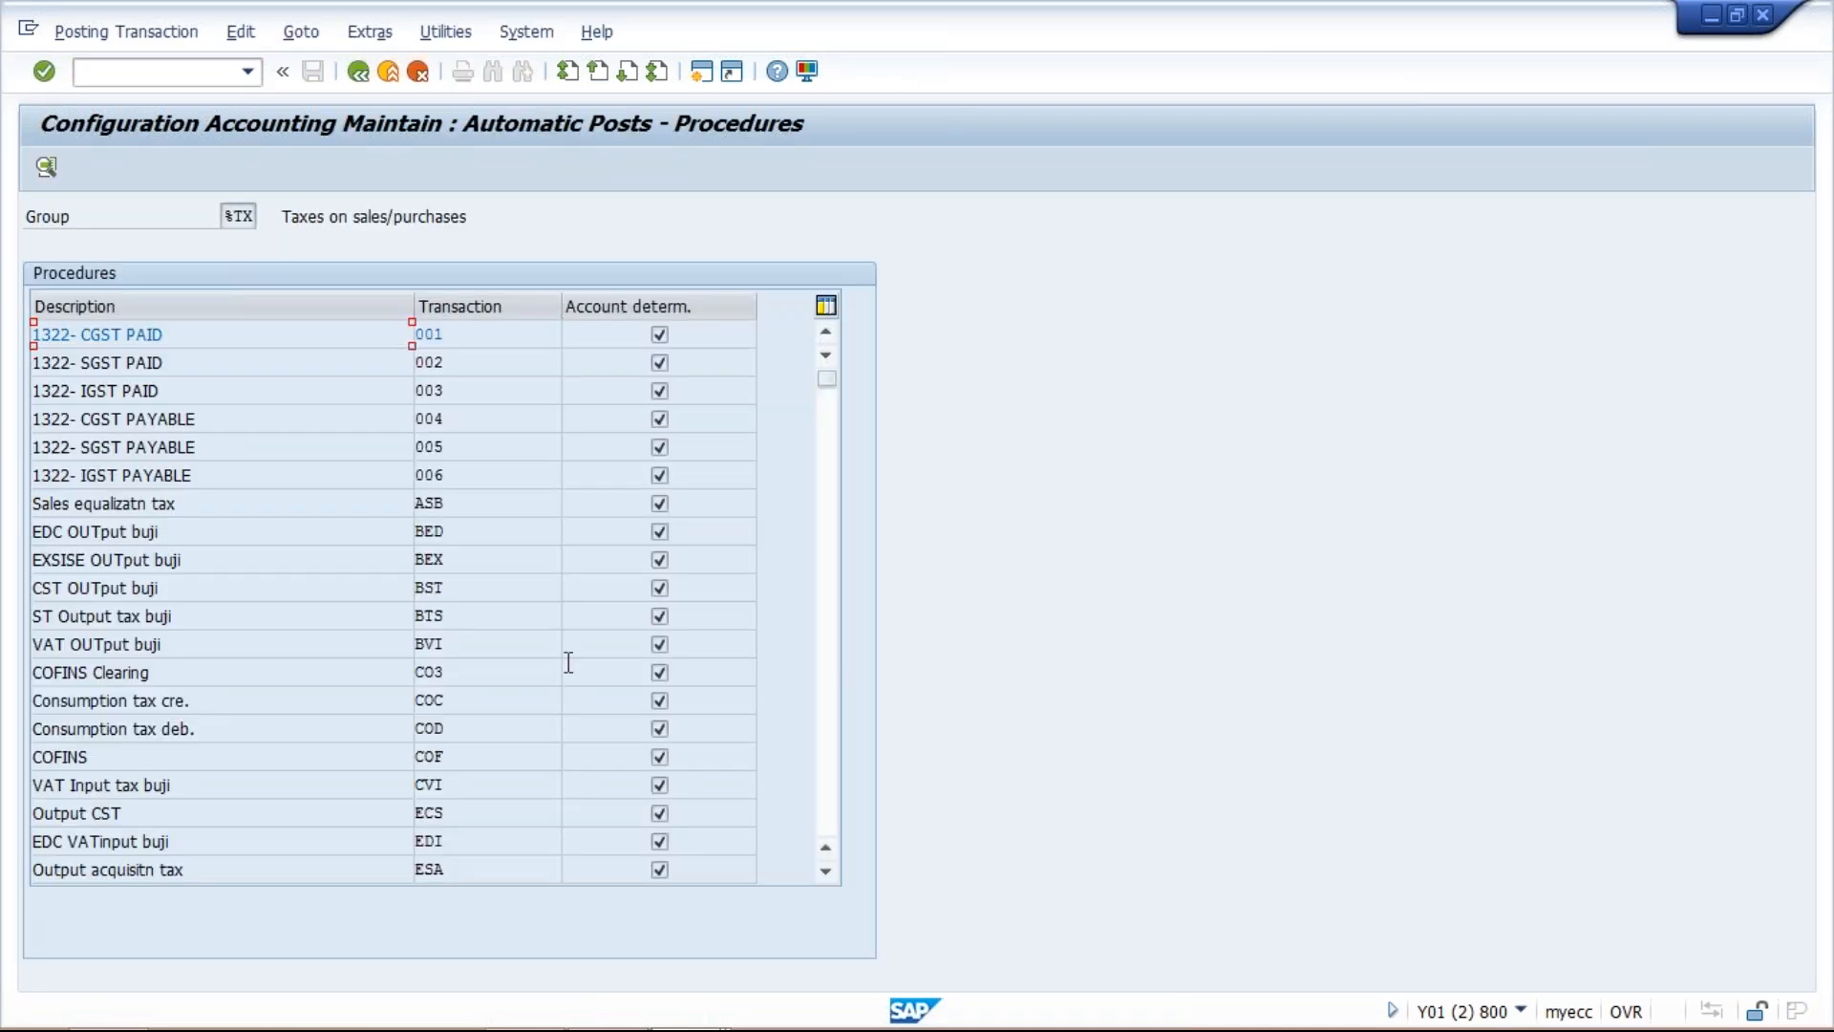
# Find the GS1 to GS4 procedures and open the account assignment of GS1 Output tax for chart of accounts TM01.
pyautogui.click(827, 742)
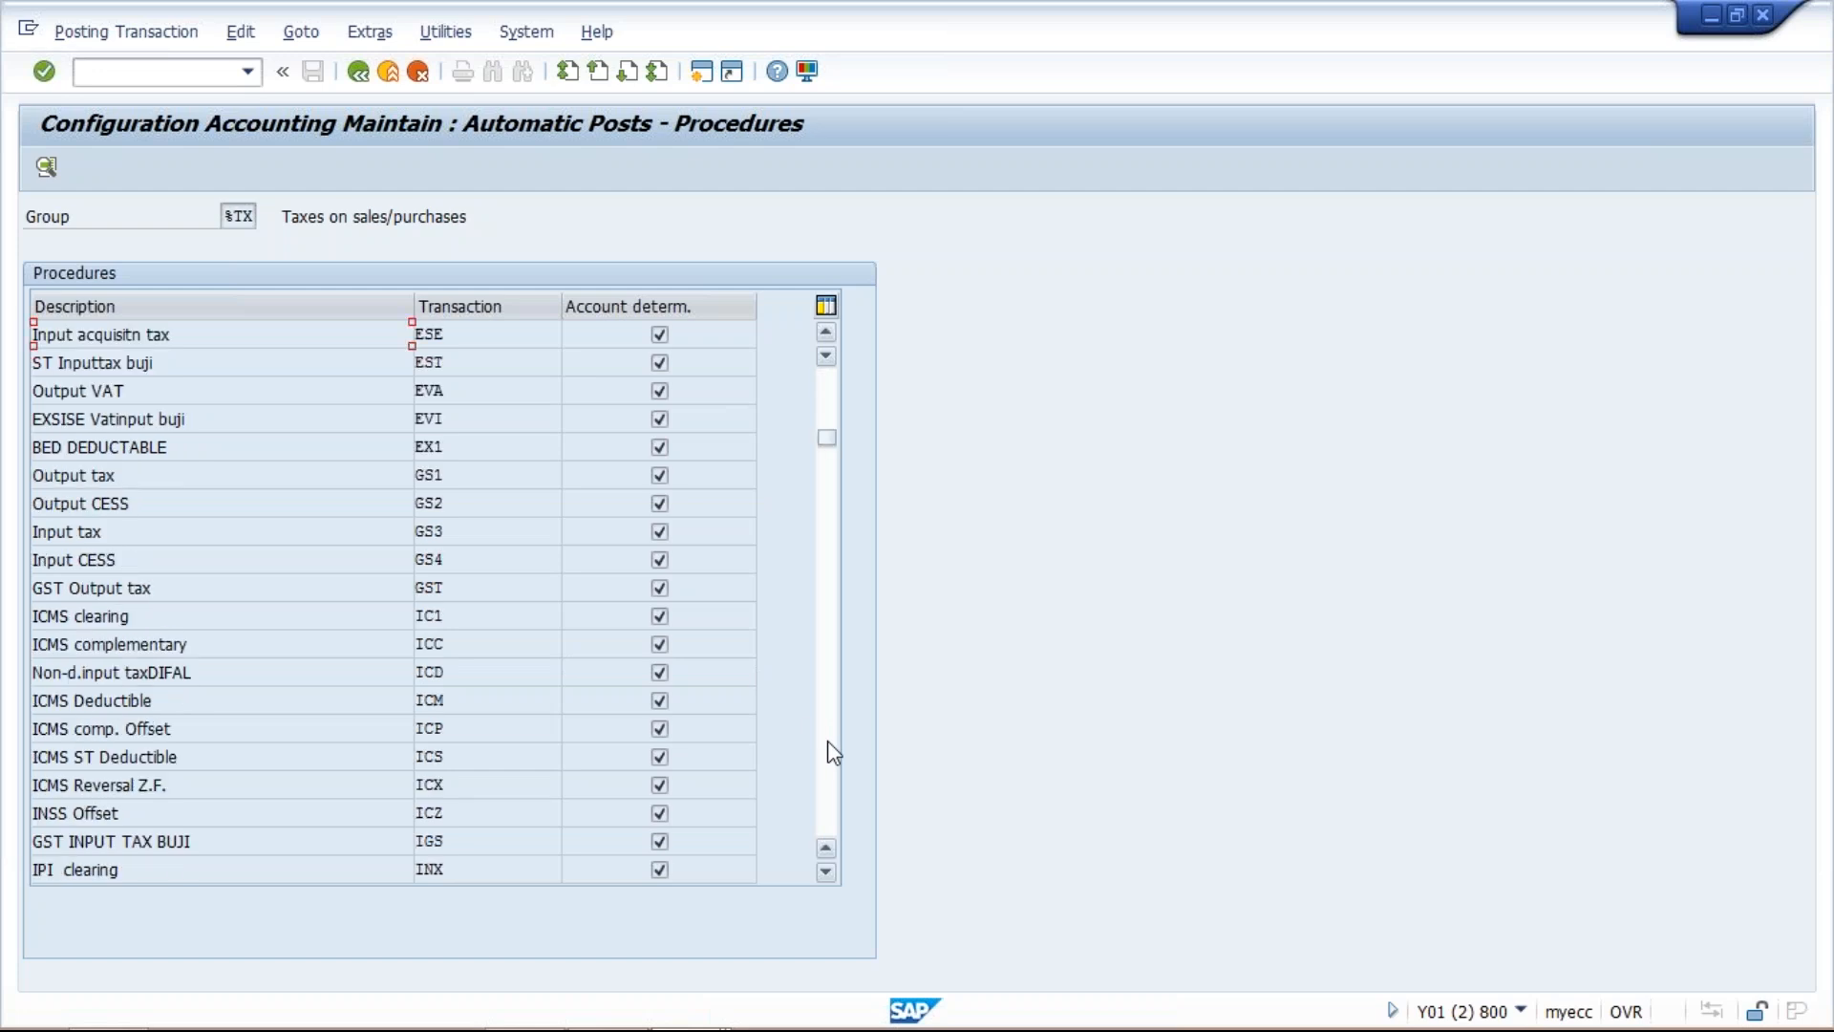
pyautogui.click(349, 475)
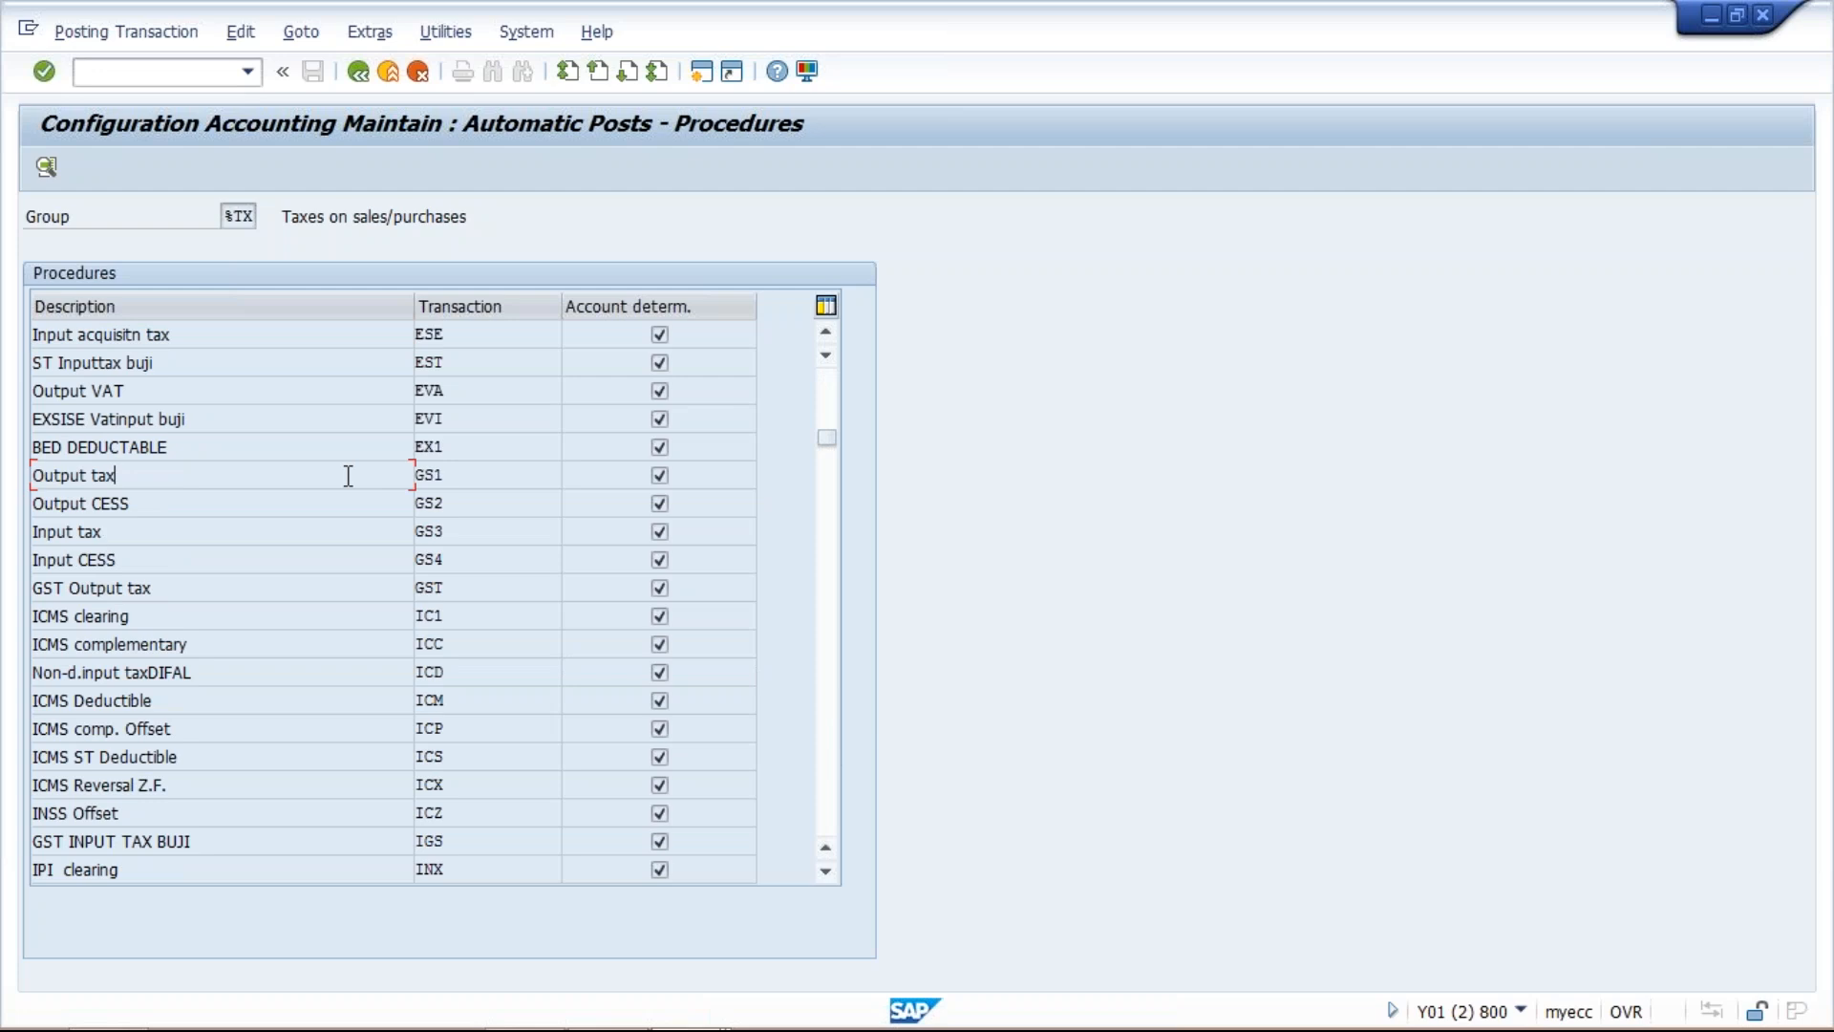
pyautogui.press('Down')
pyautogui.press('Down')
pyautogui.click(328, 559)
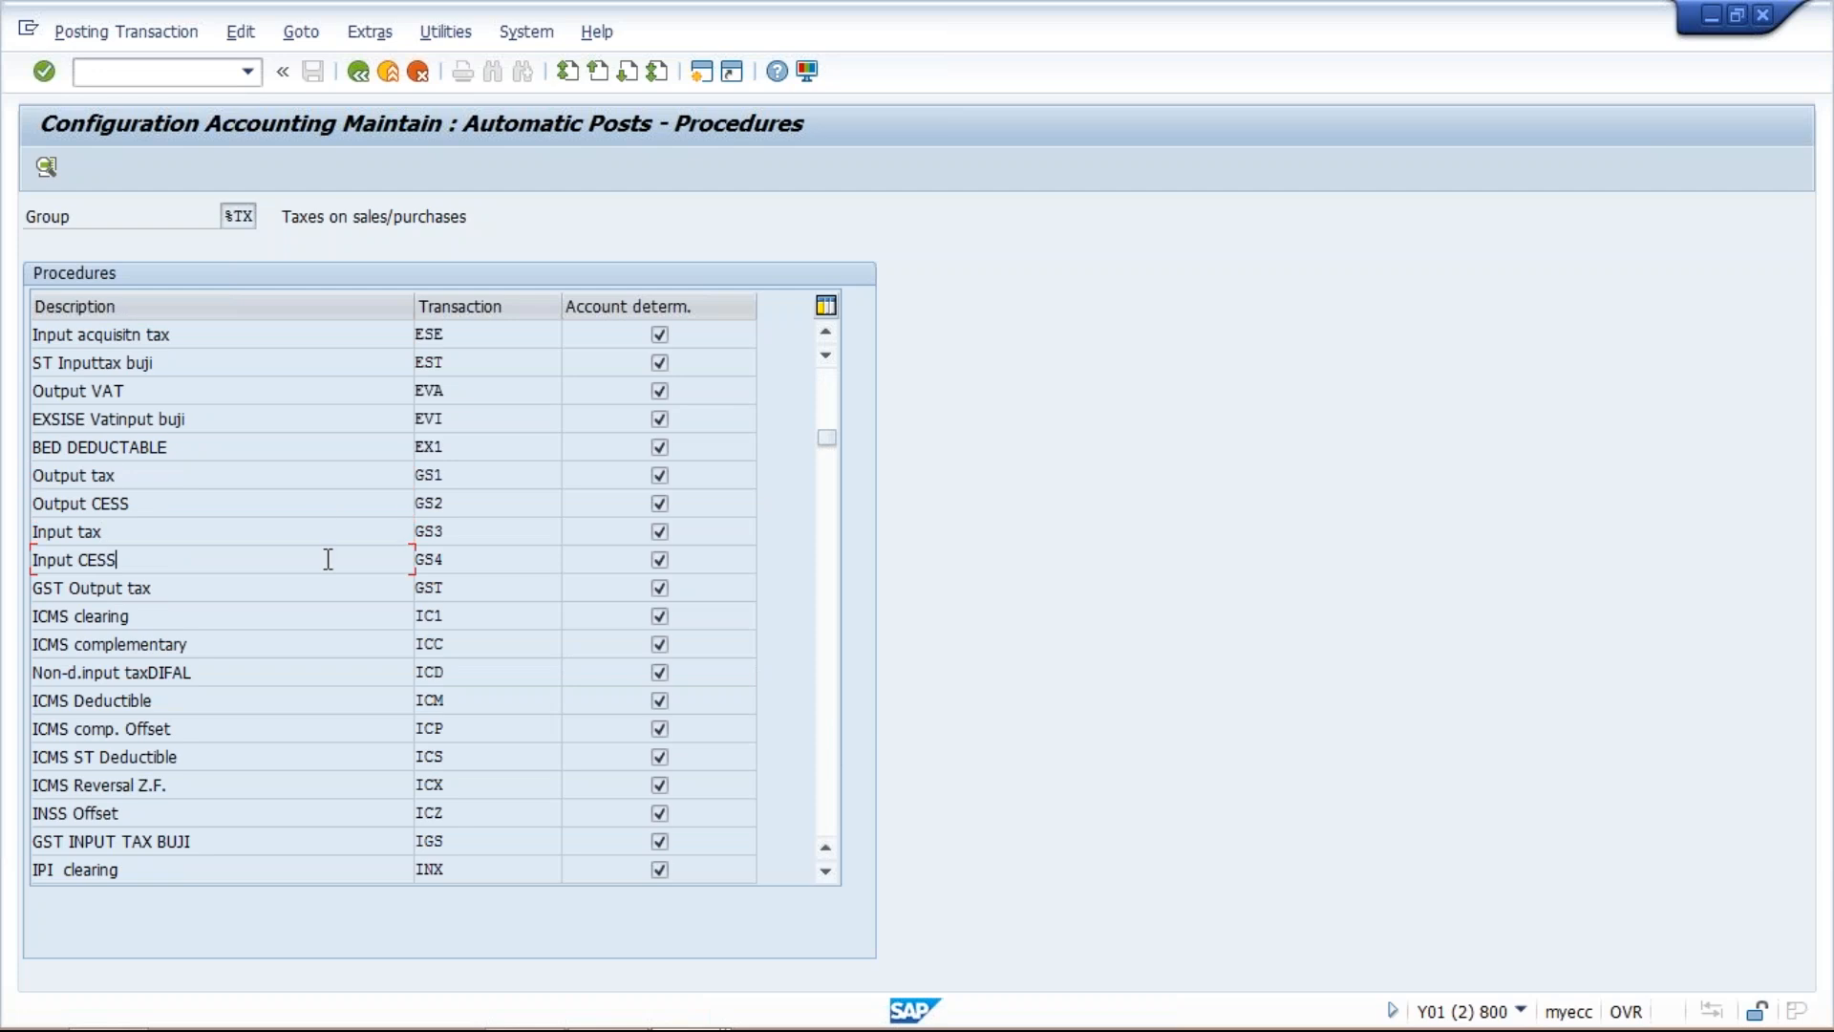
pyautogui.doubleClick(295, 476)
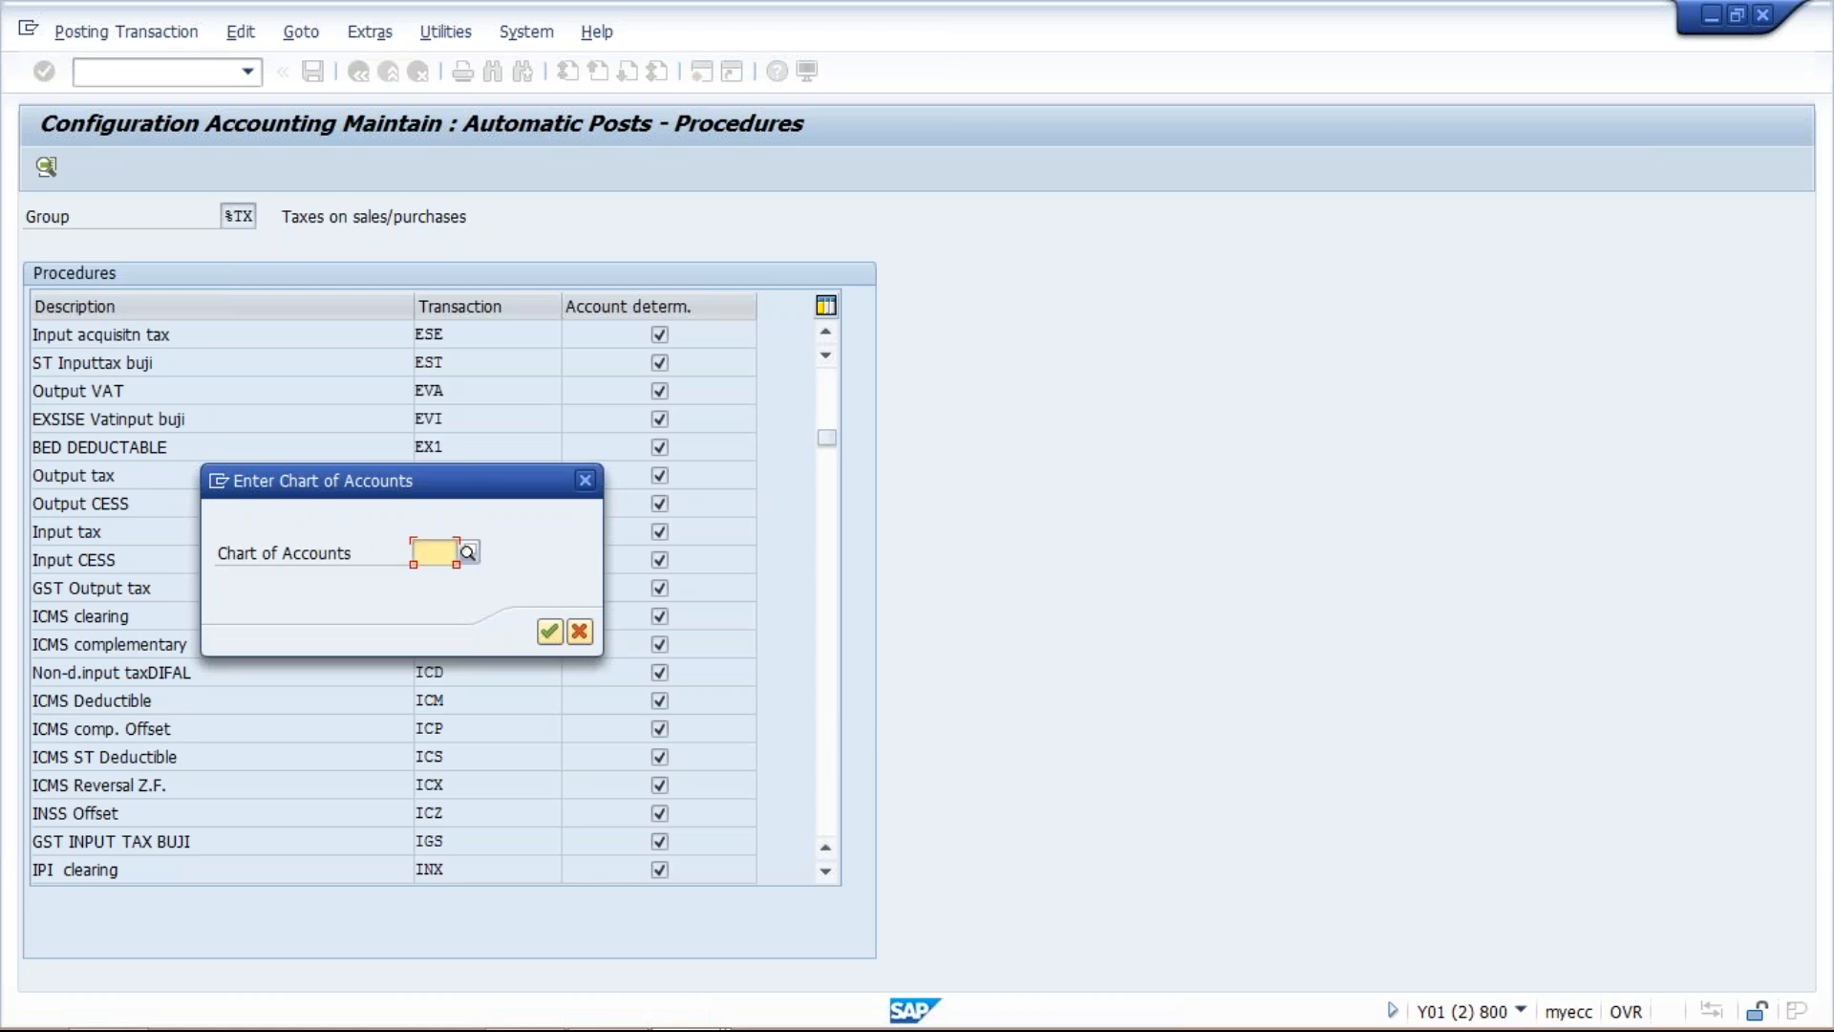
pyautogui.write('int')
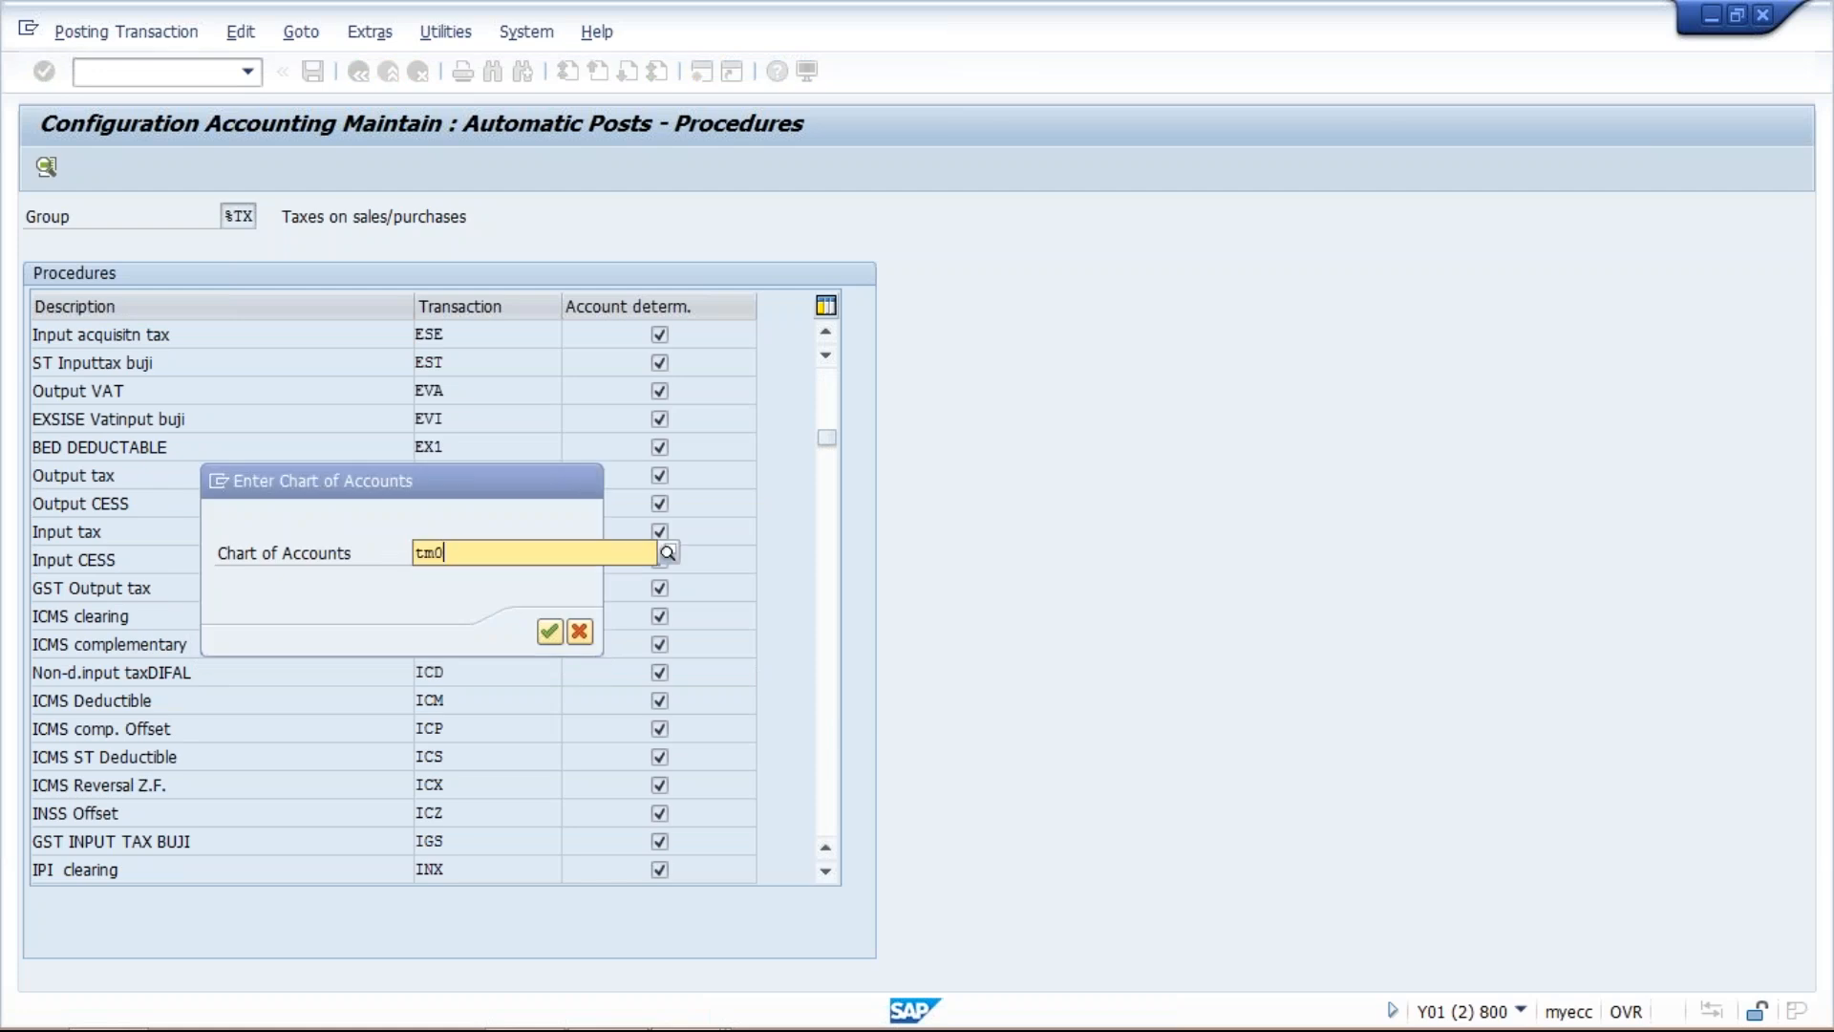
pyautogui.press('Return')
pyautogui.write('tm01')
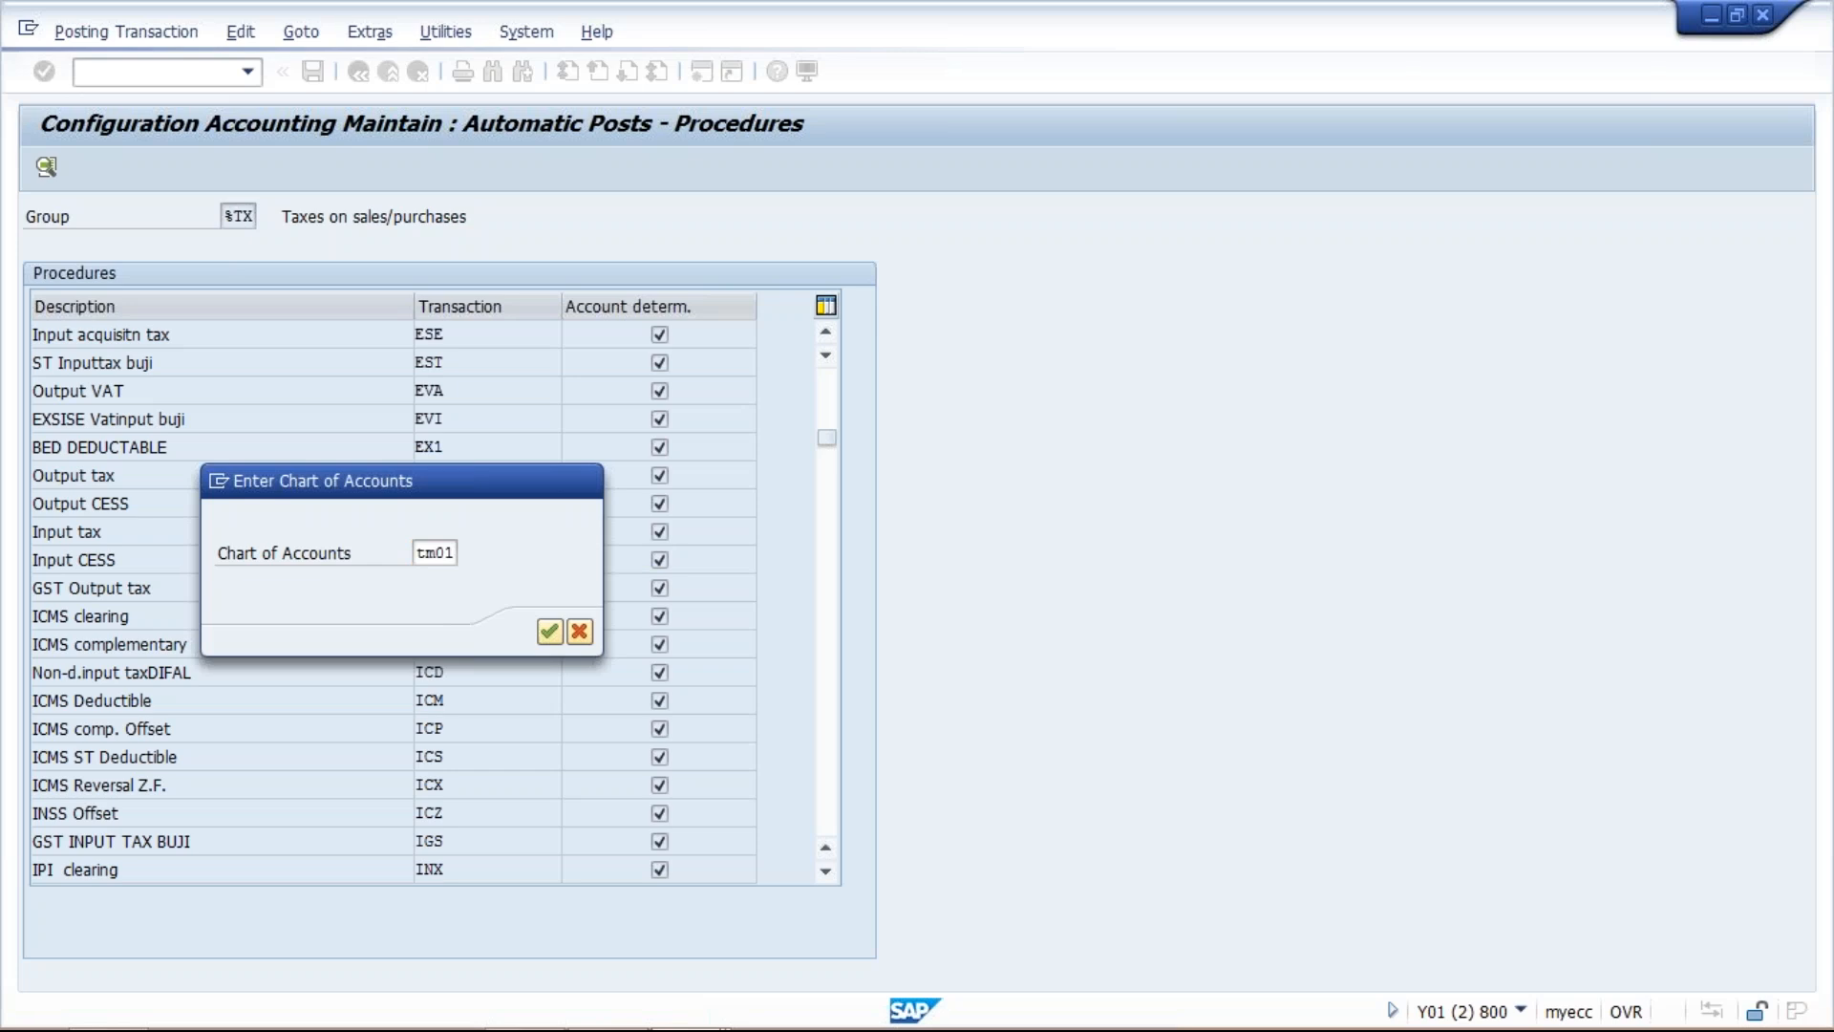
pyautogui.press('Return')
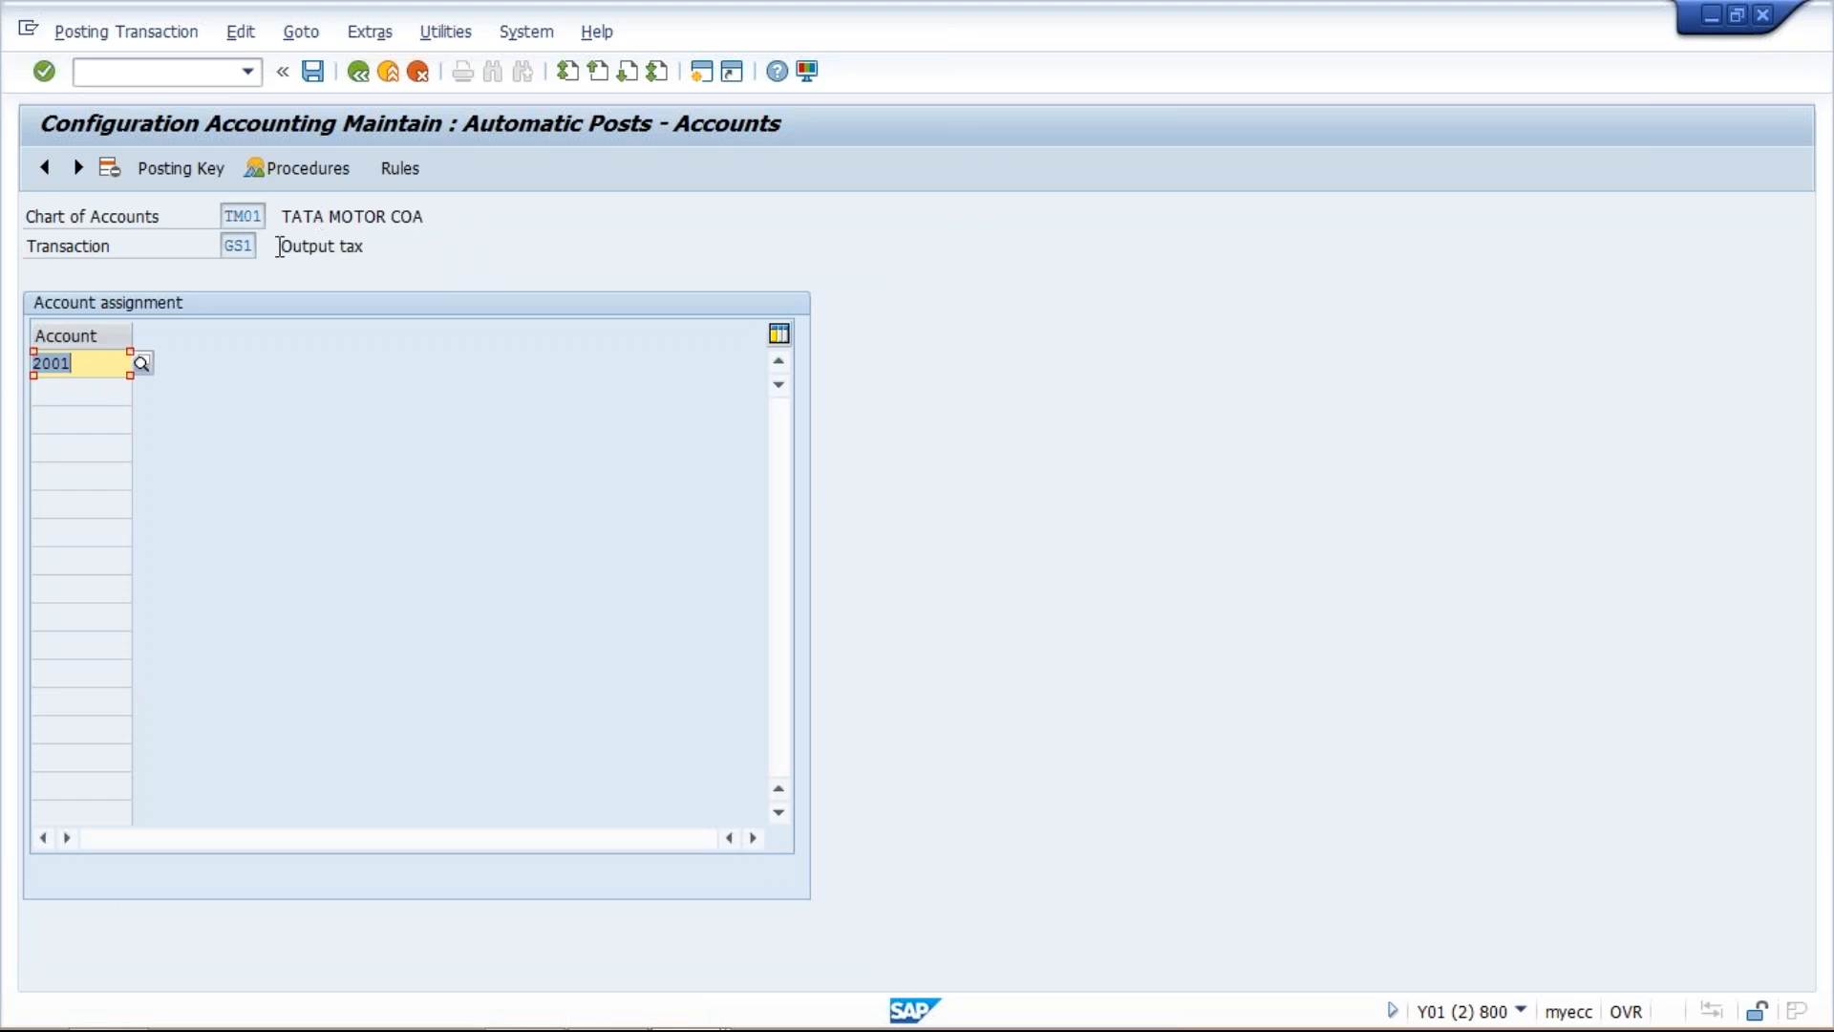
# Examine the G/L accounts of chart of accounts TM01 available for the GS1 Output tax assignment, then close the list unchanged.
pyautogui.click(112, 364)
pyautogui.click(141, 364)
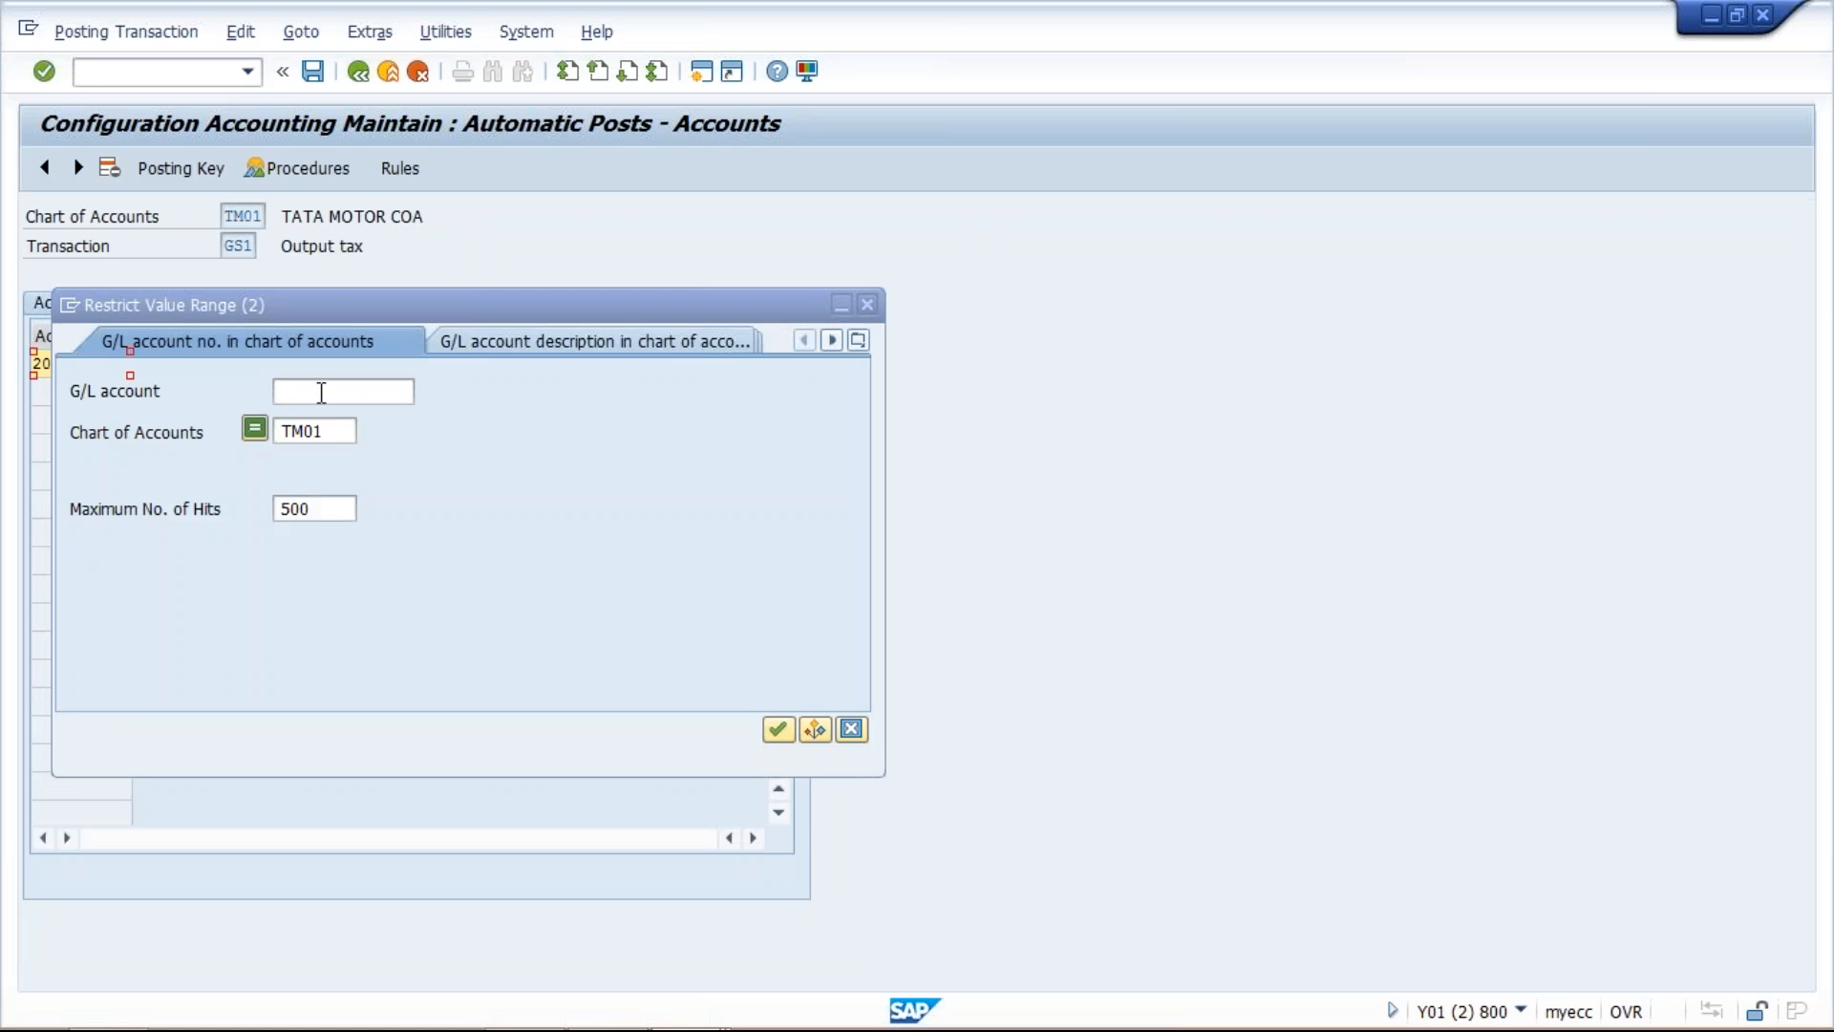
pyautogui.press('Return')
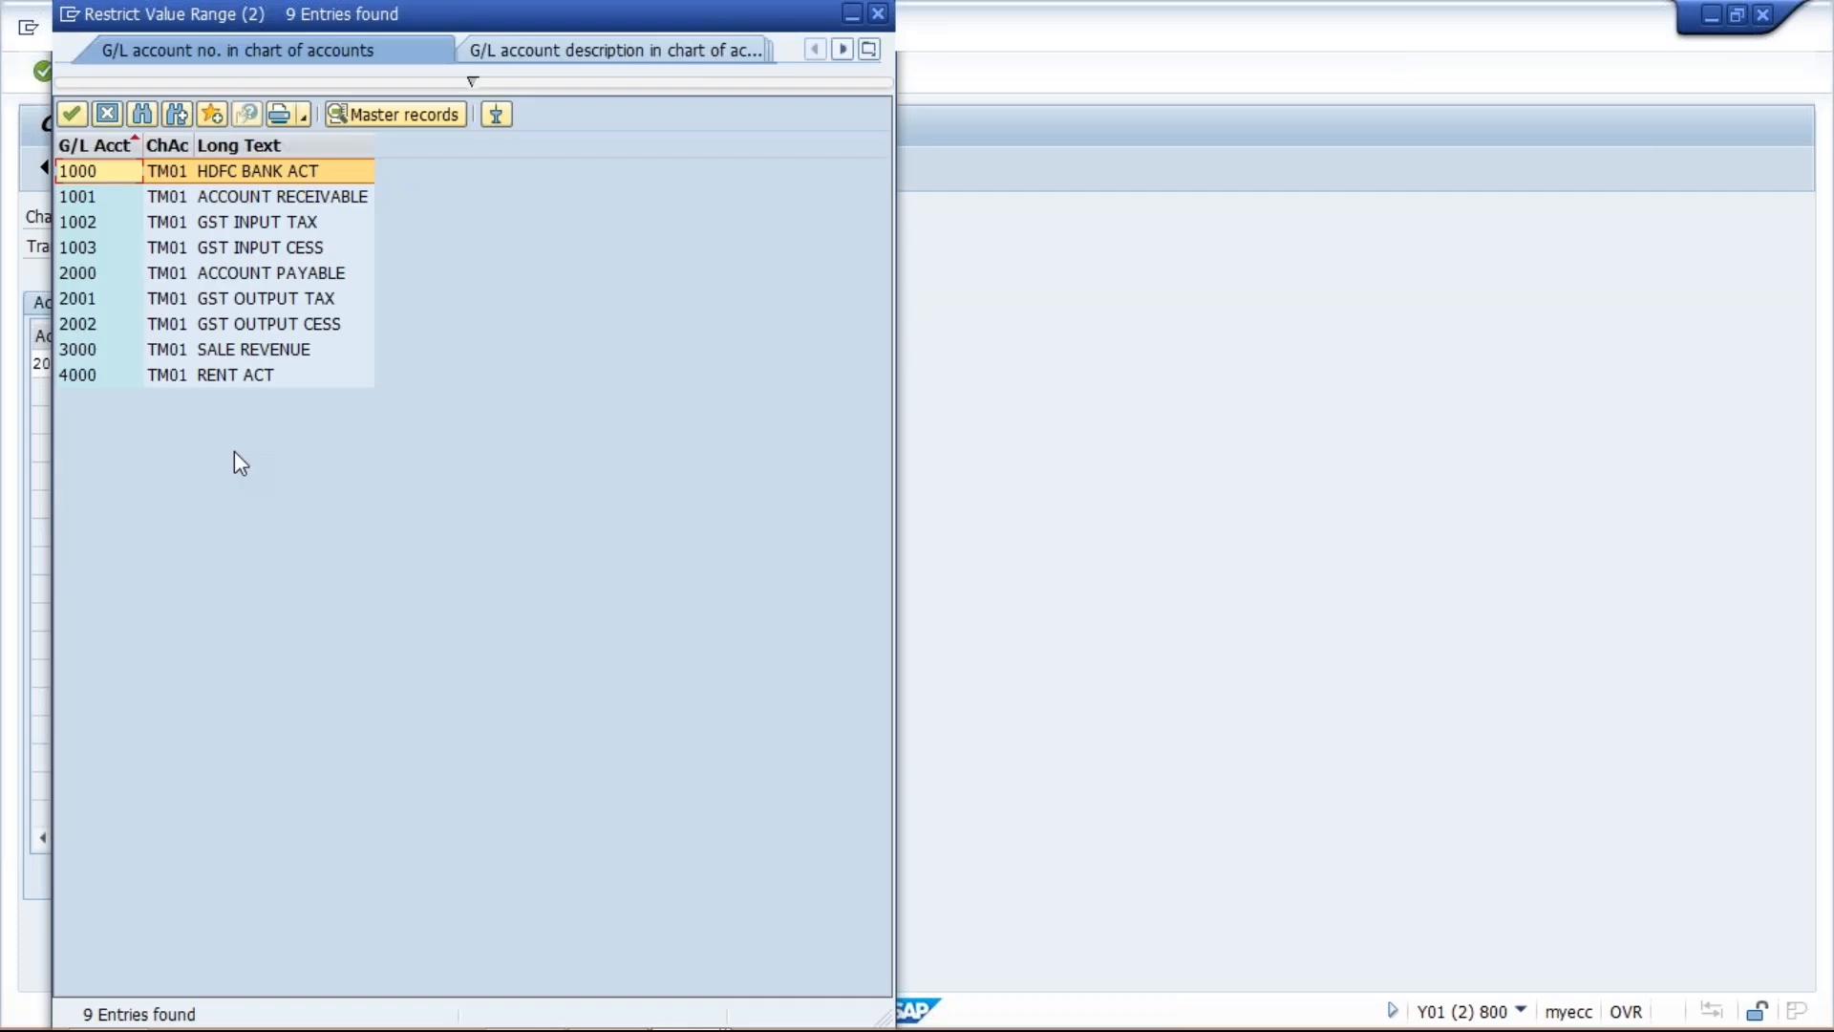
pyautogui.click(250, 304)
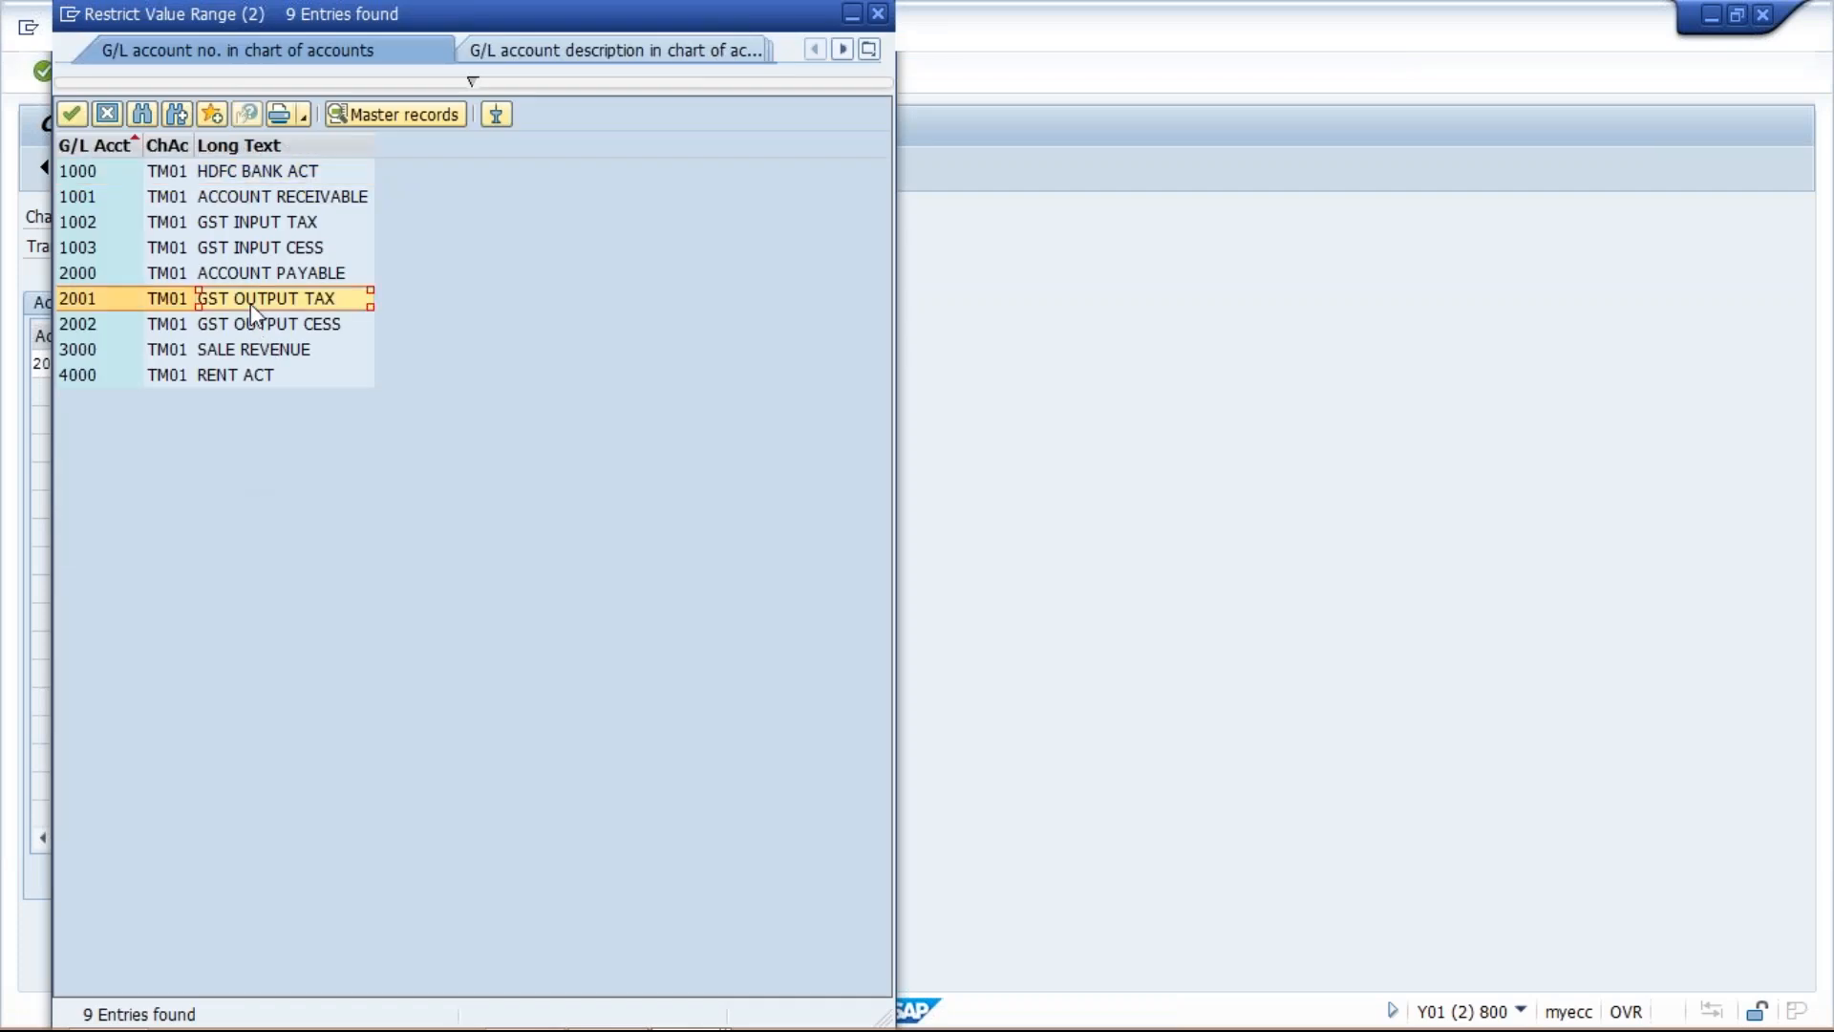
pyautogui.moveTo(588, 10); pyautogui.dragTo(1060, 46)
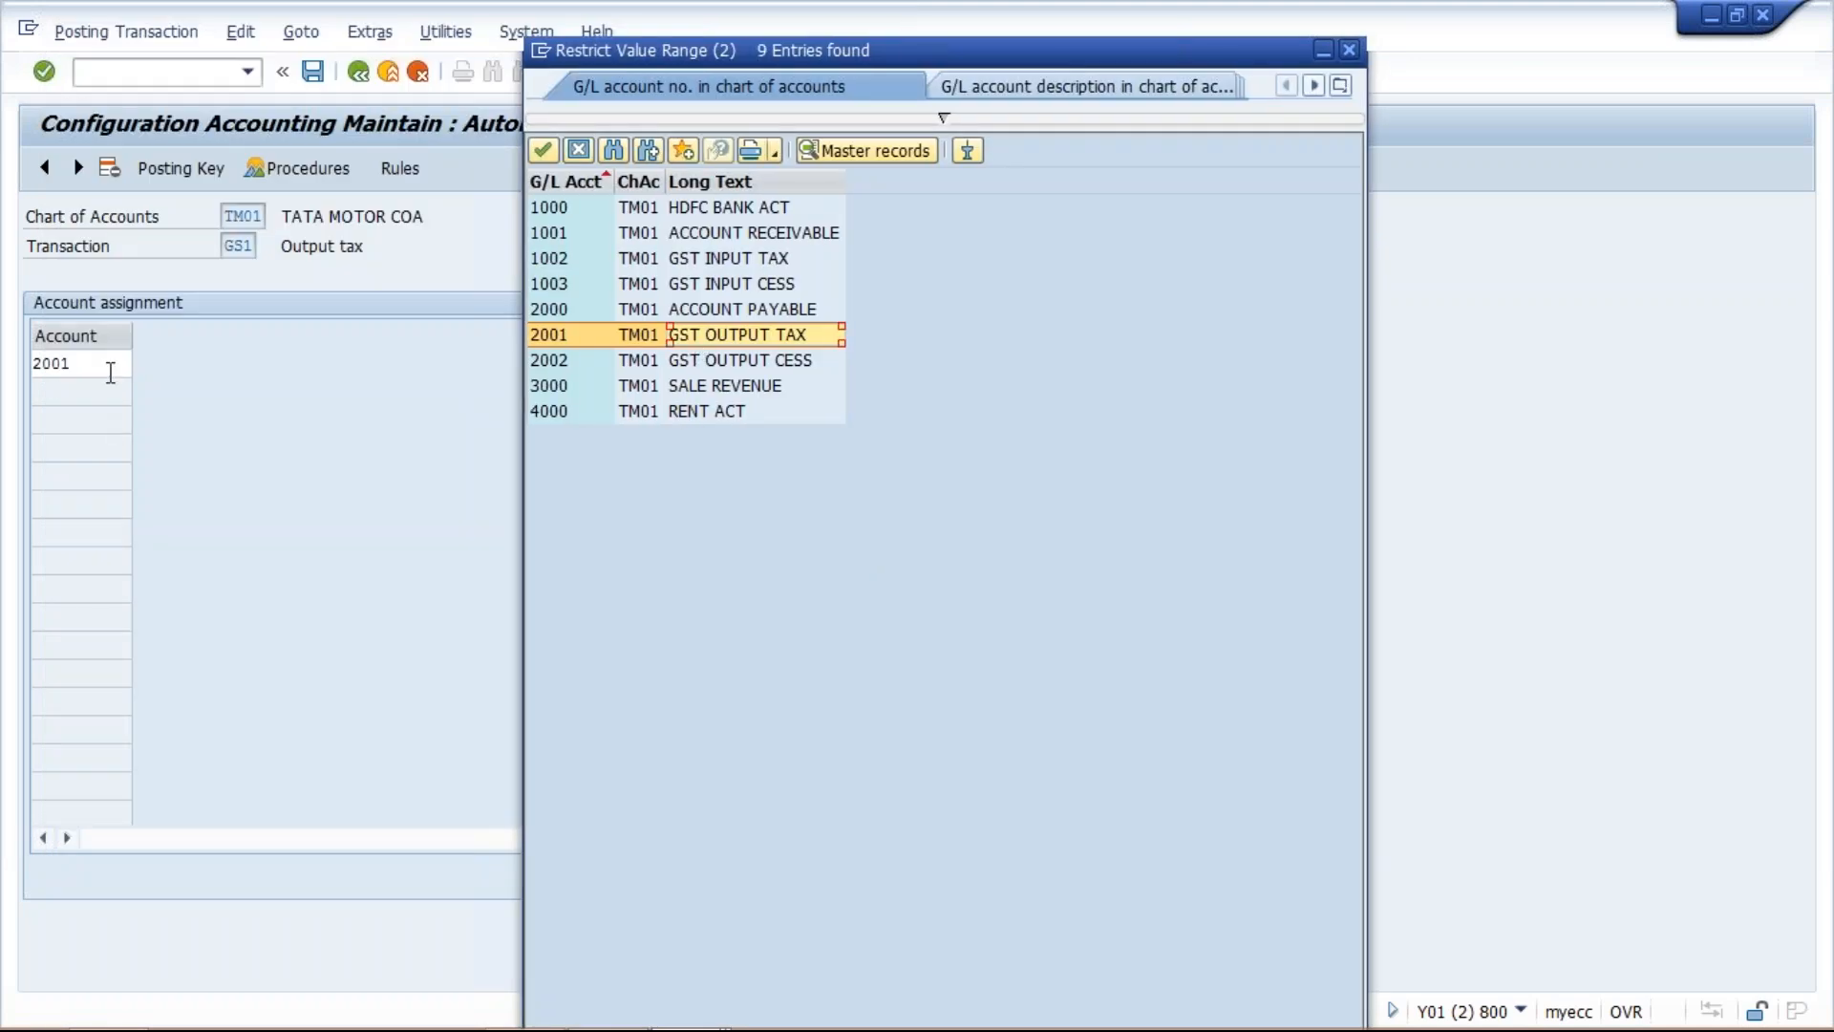
pyautogui.click(586, 365)
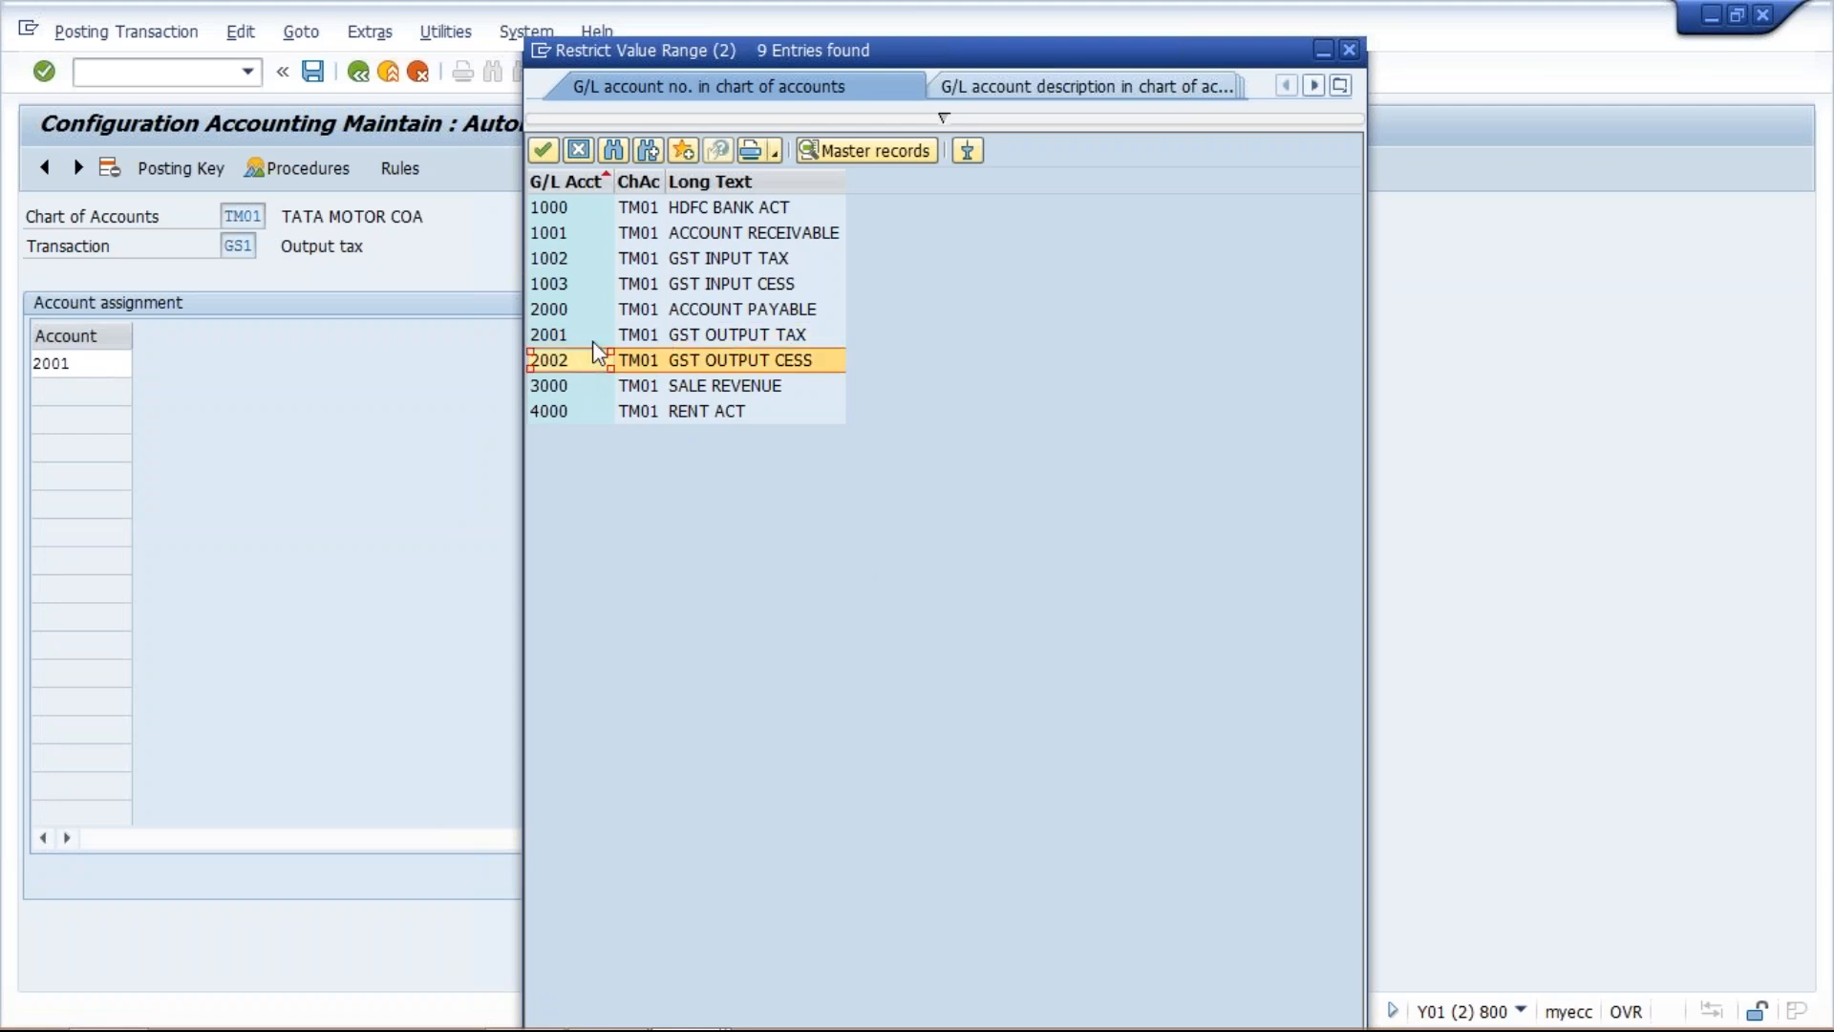
pyautogui.click(724, 255)
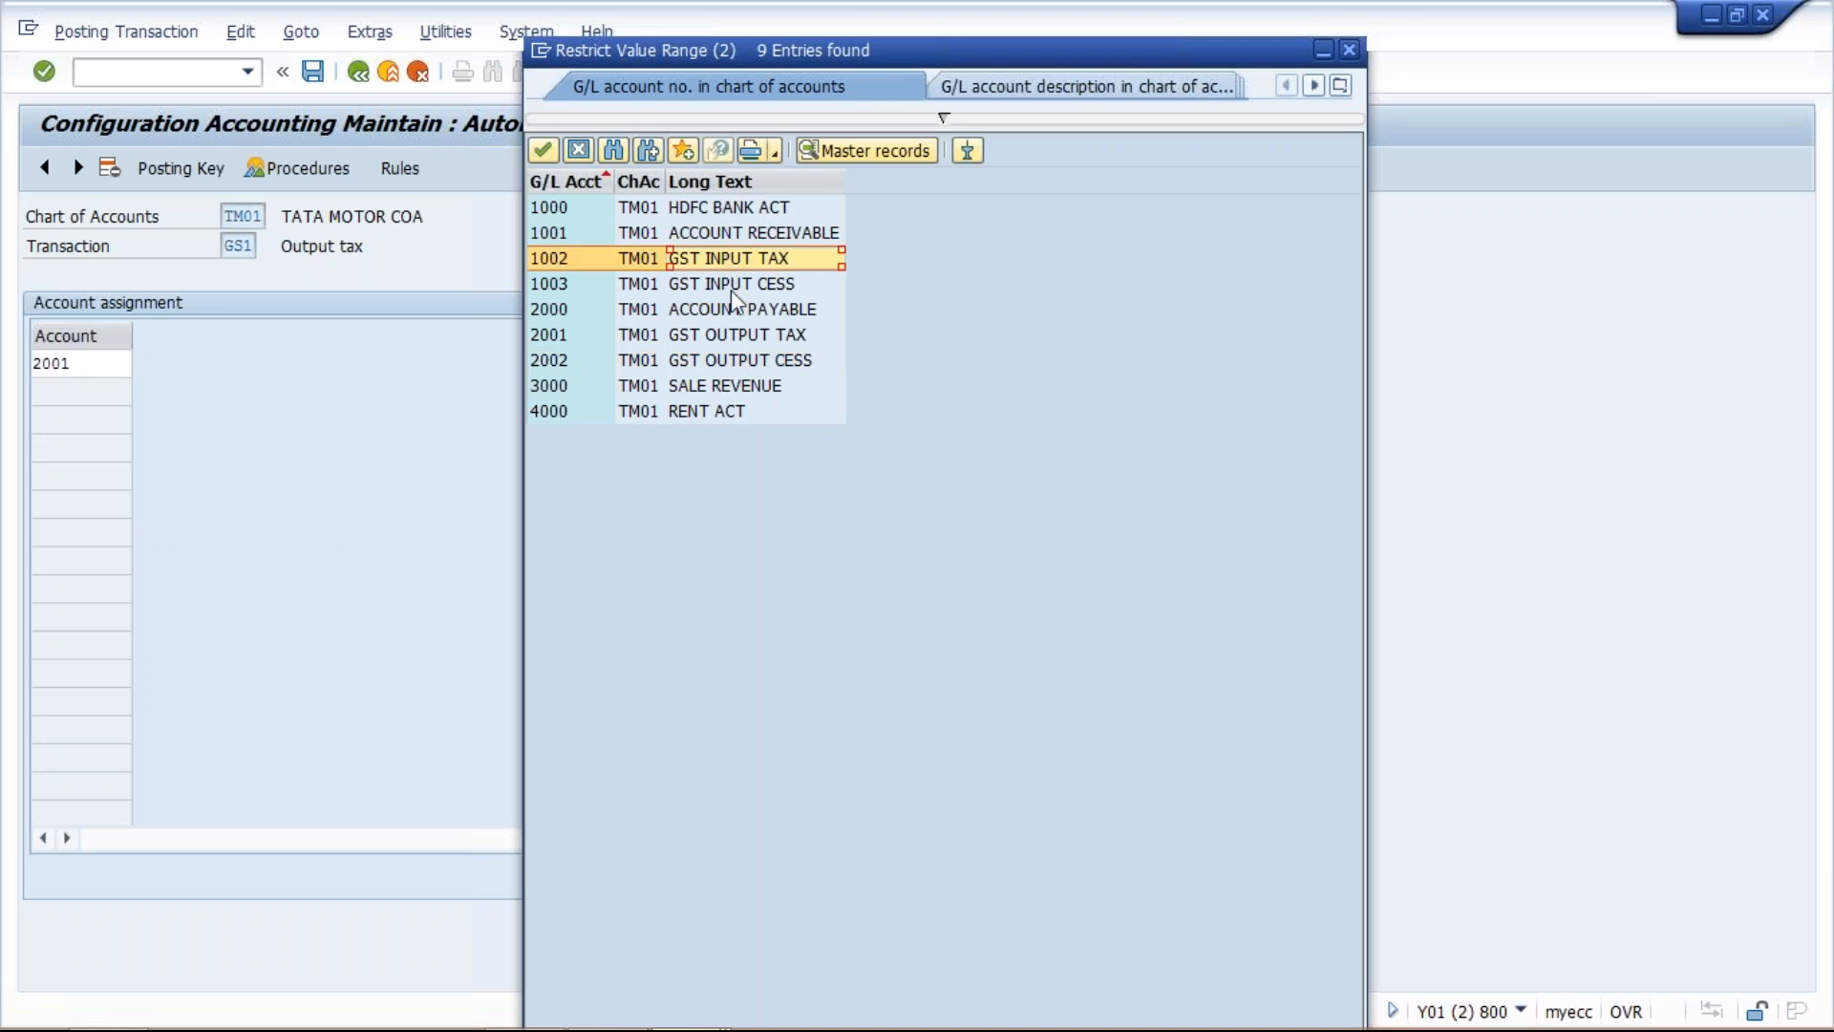
pyautogui.click(1349, 50)
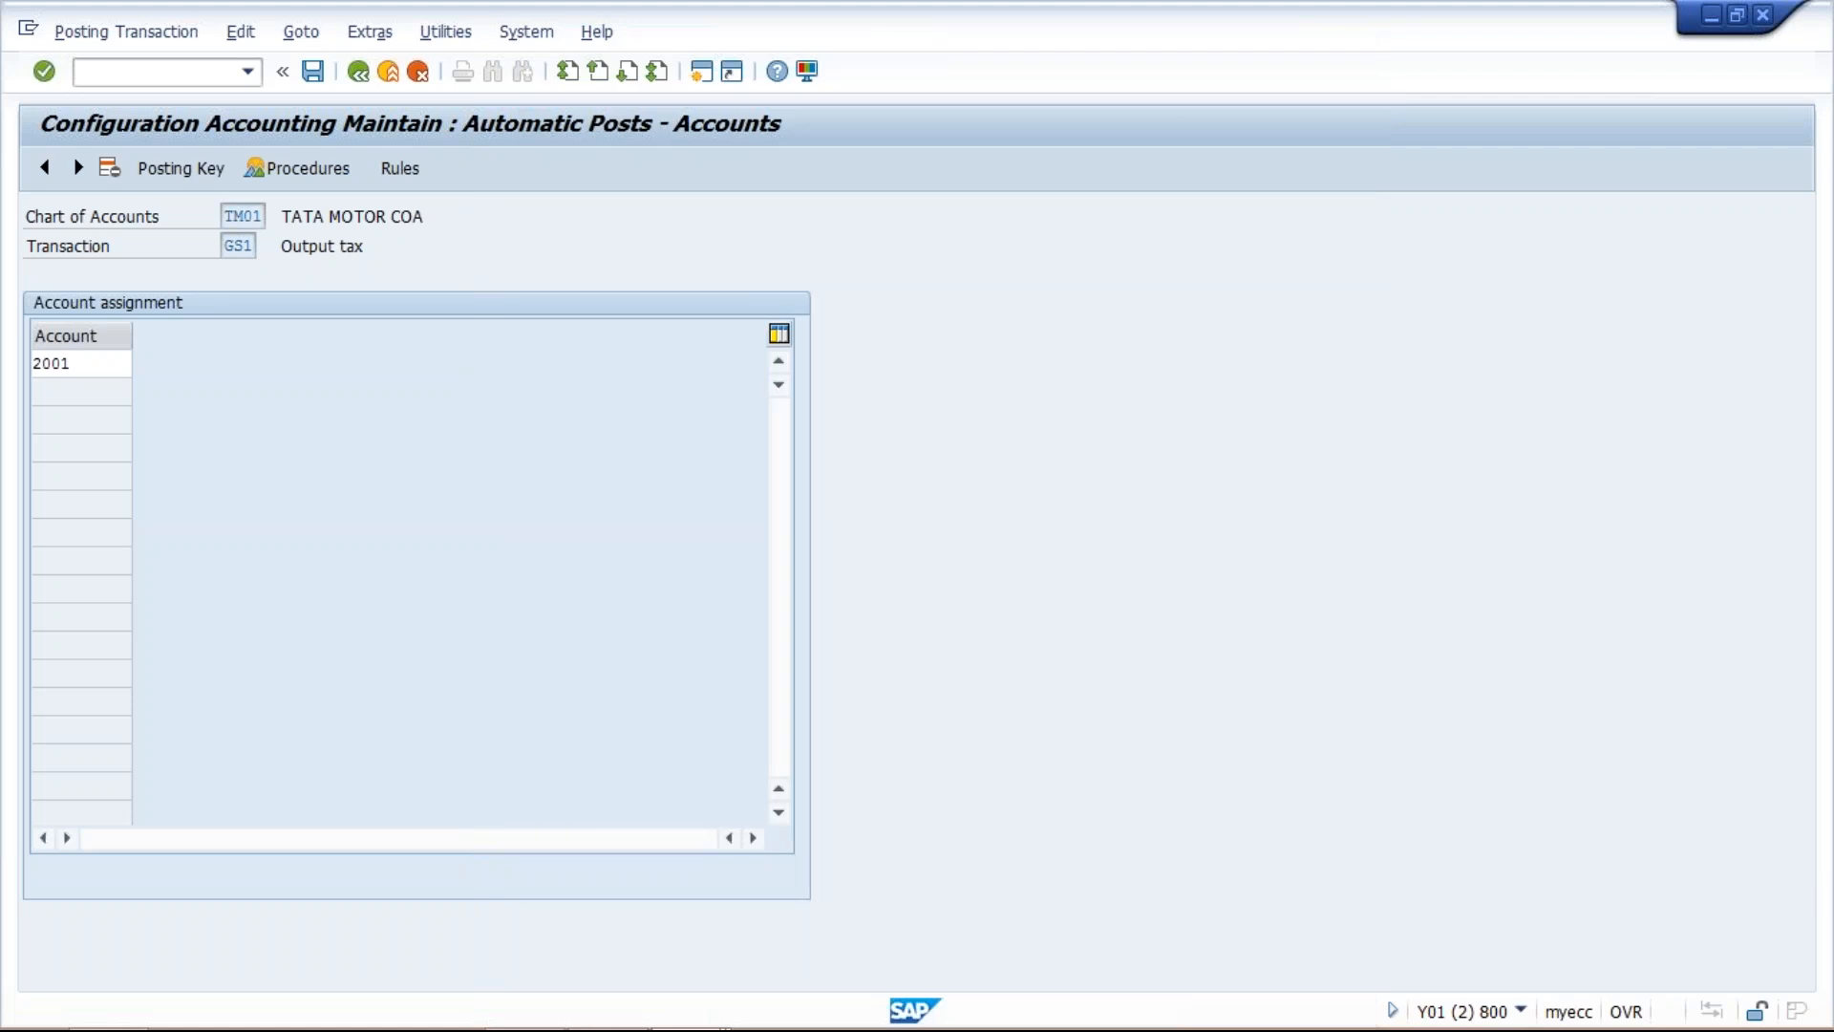
# Check the G/L account assigned to GS2 Output CESS and return to the procedures list.
pyautogui.click(357, 73)
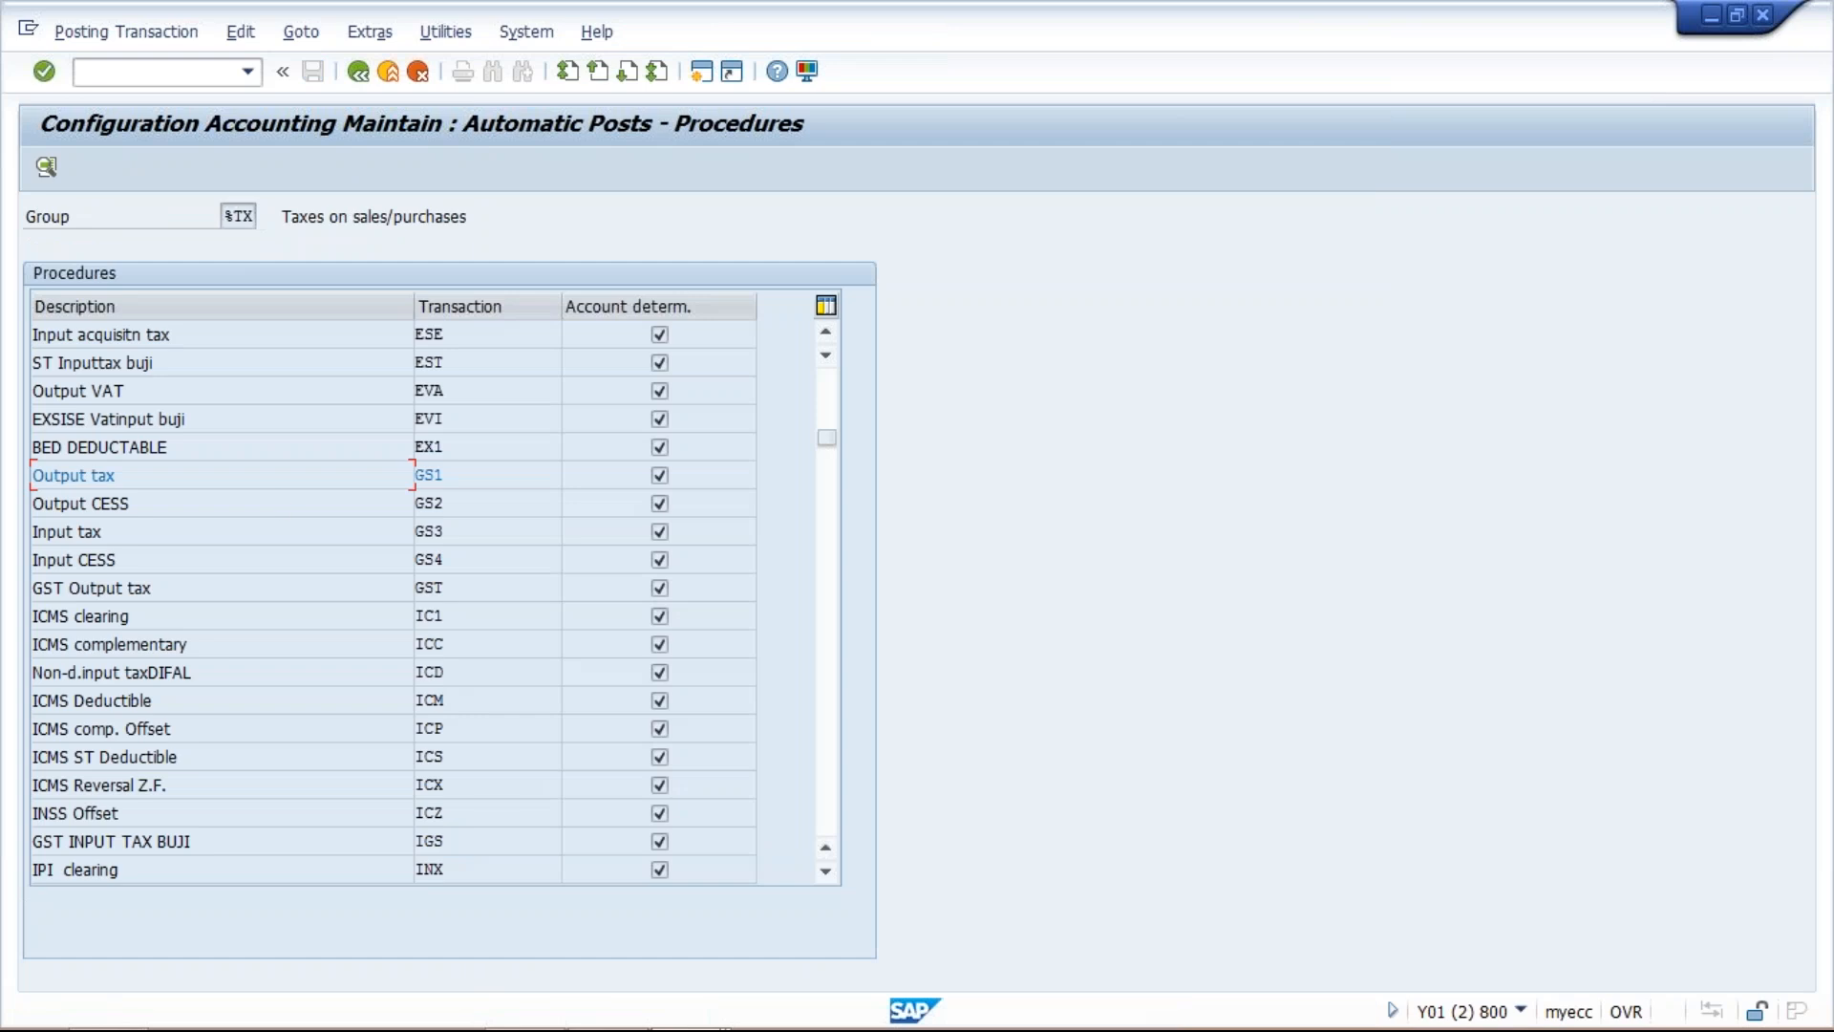
pyautogui.doubleClick(284, 503)
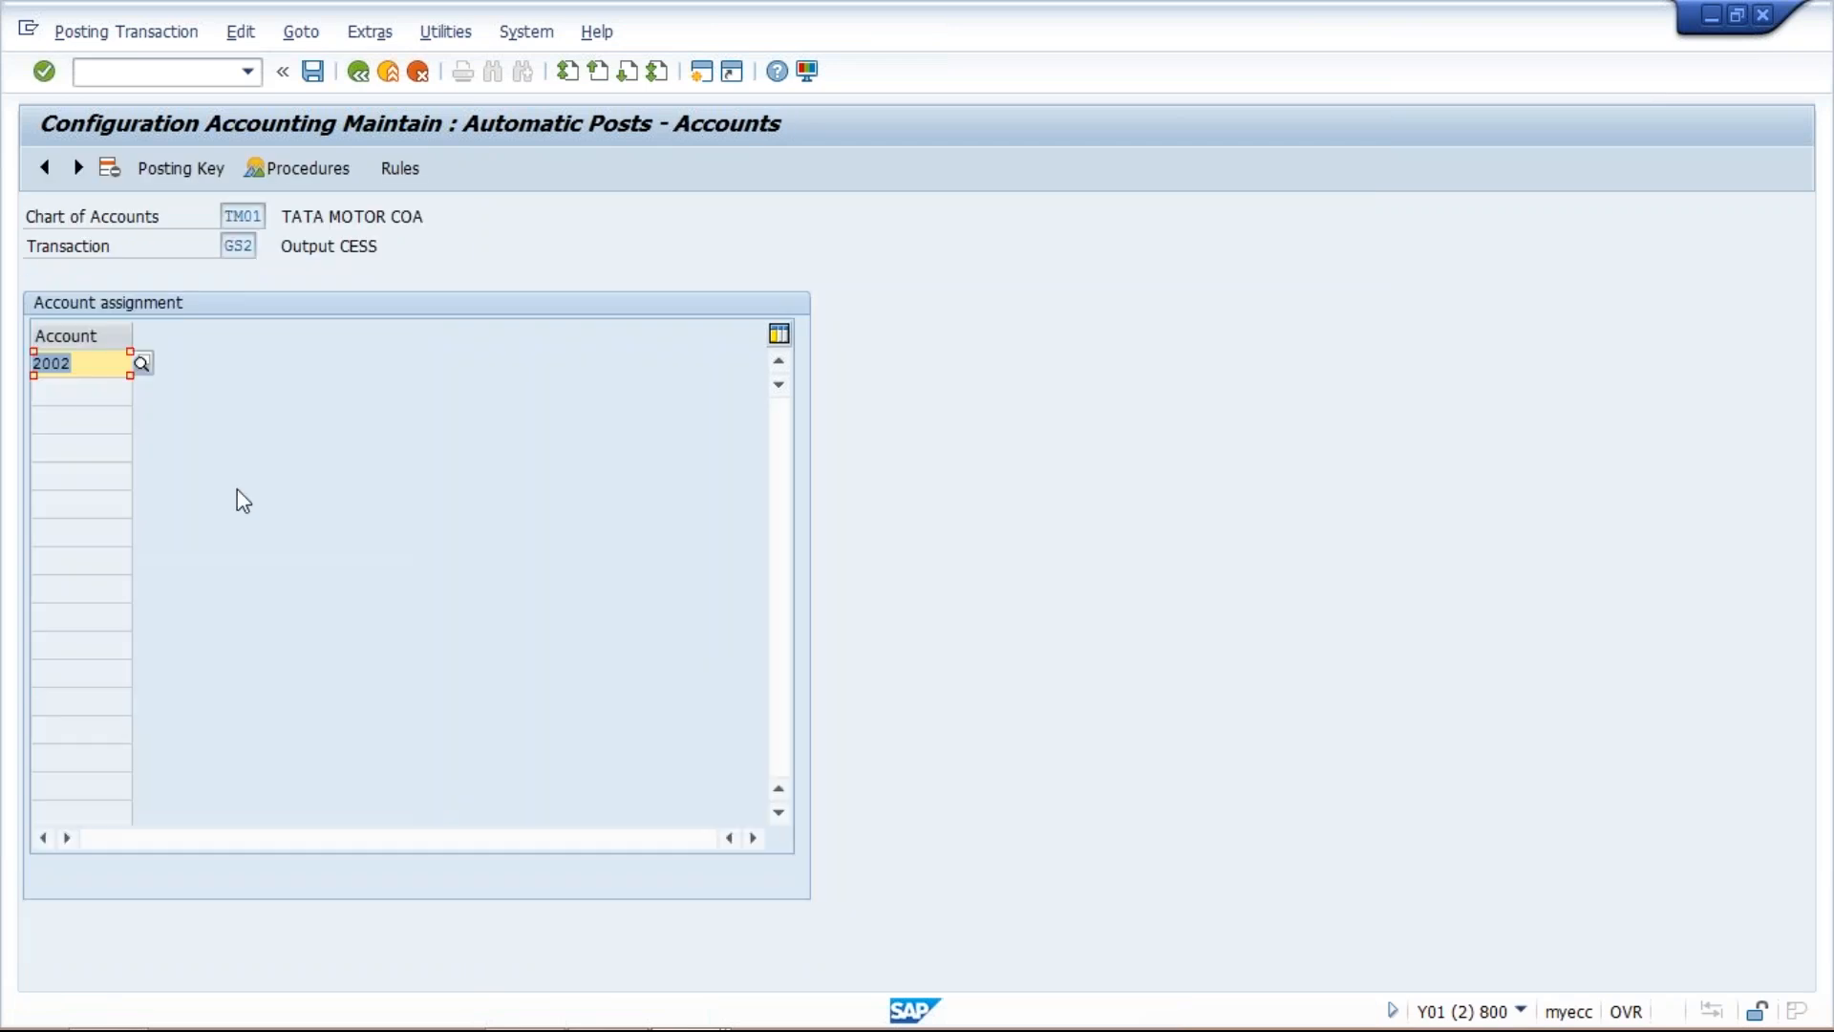
pyautogui.click(357, 75)
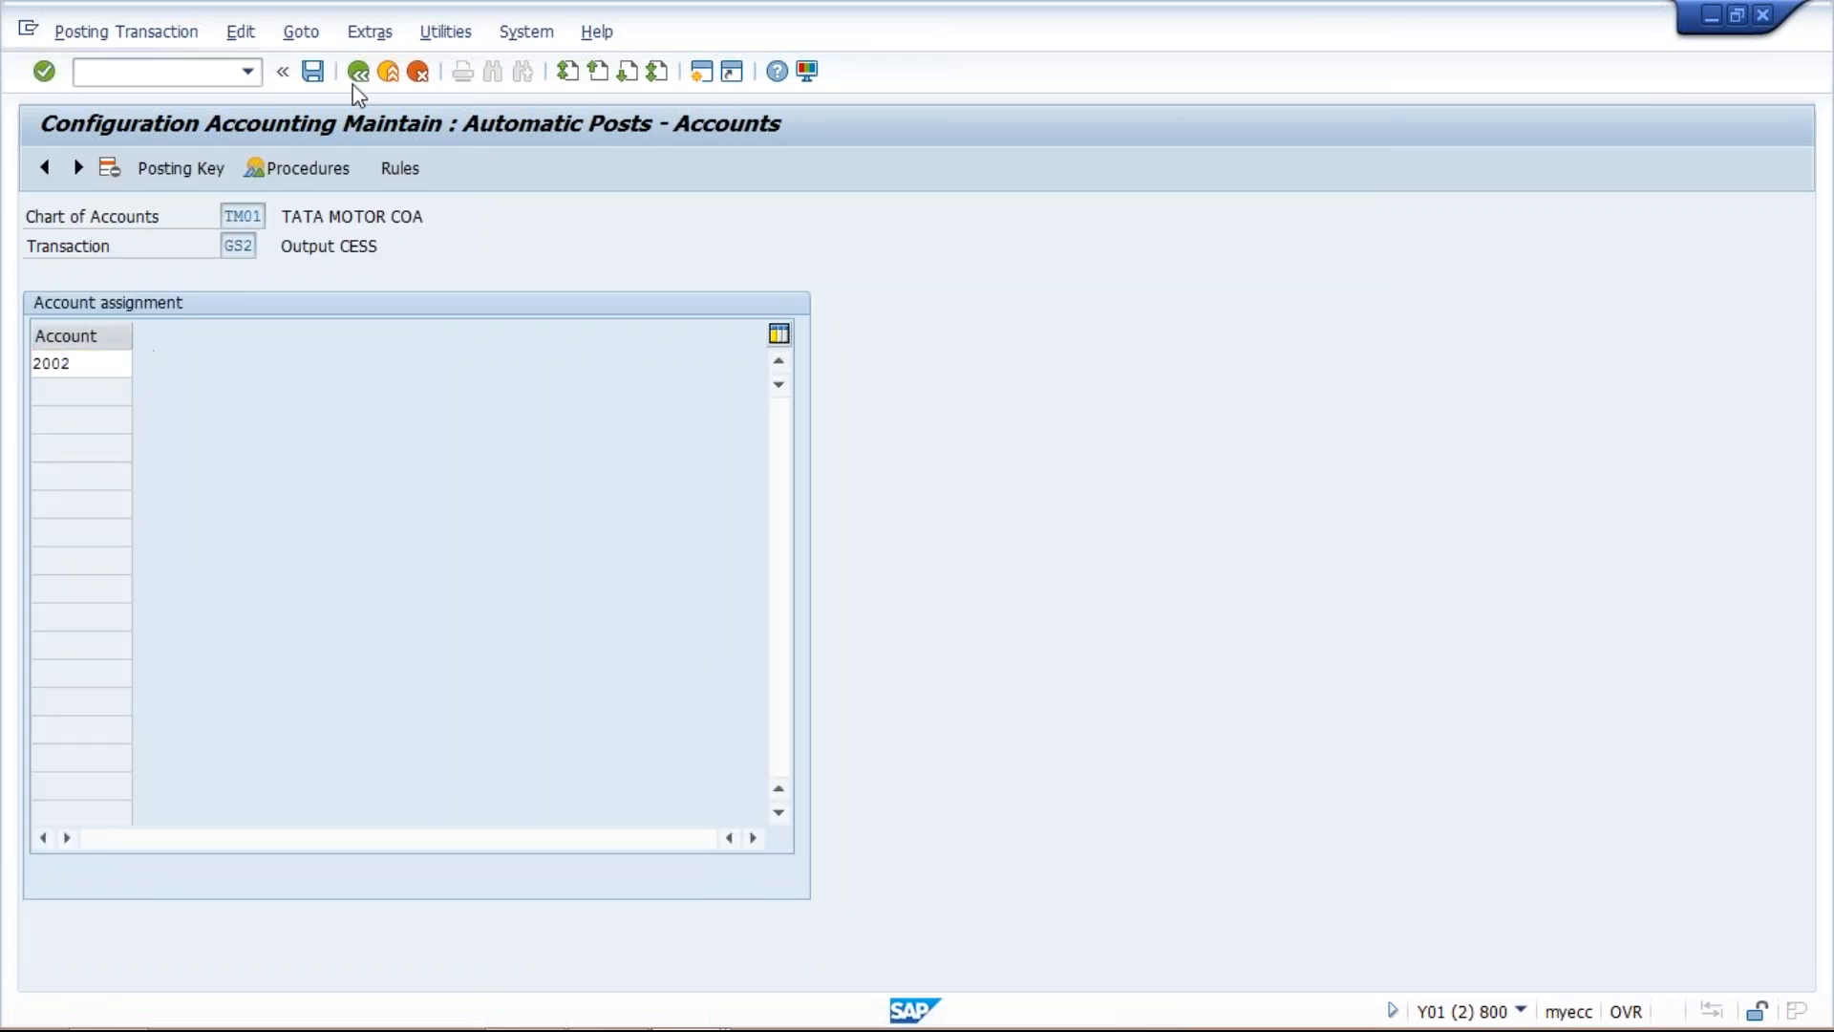
# Check the account assignment of GS3 Input tax against the G/L accounts available in chart of accounts TM01.
pyautogui.doubleClick(173, 533)
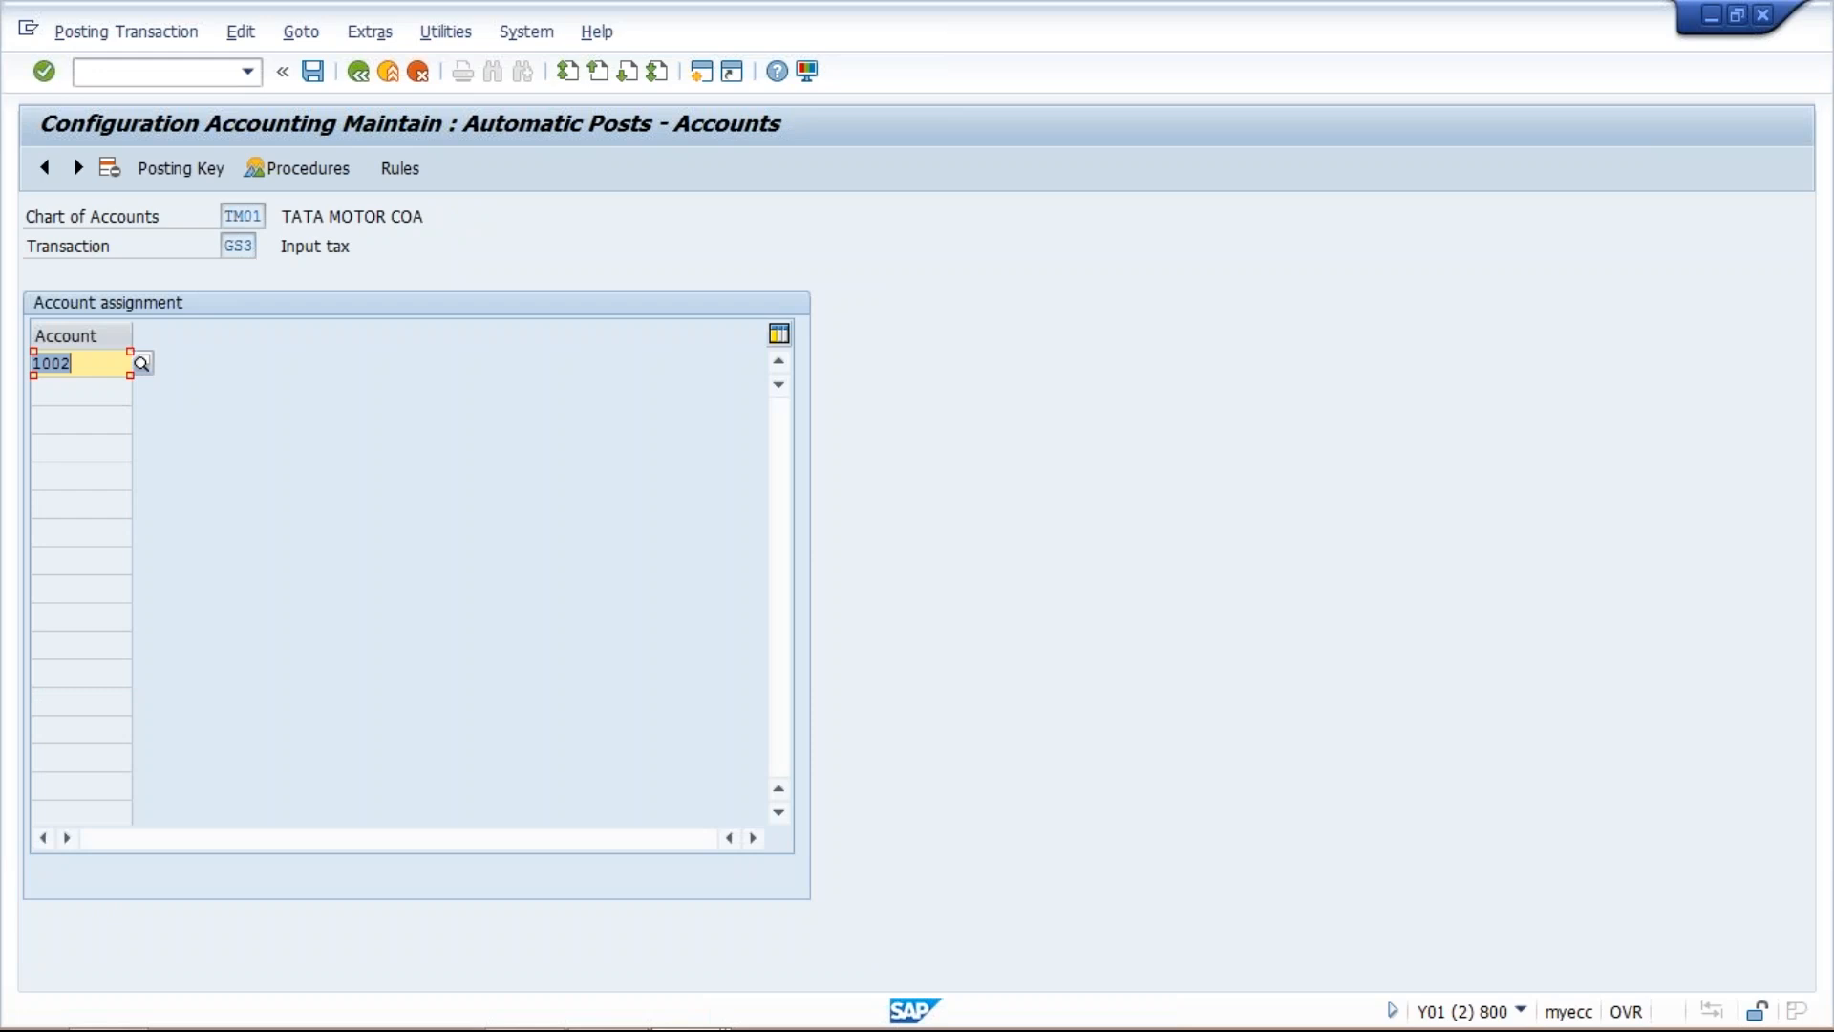
pyautogui.click(142, 367)
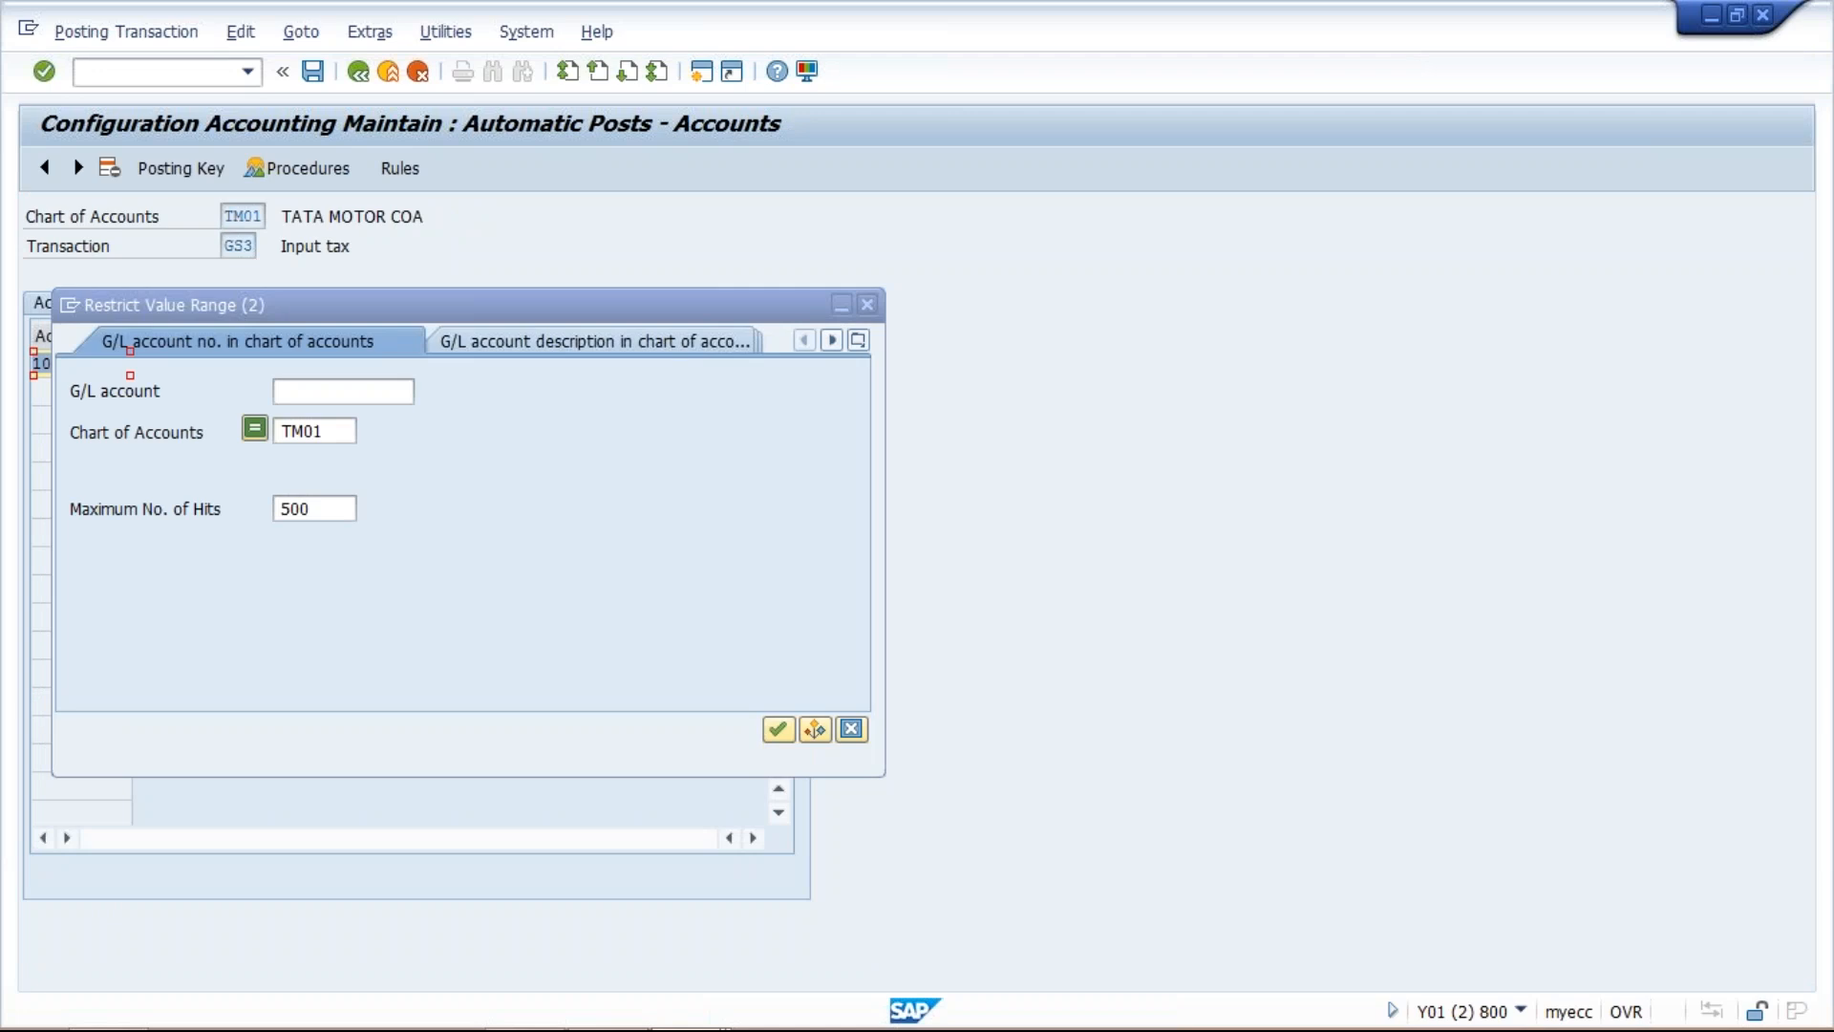
pyautogui.click(336, 428)
pyautogui.press('Return')
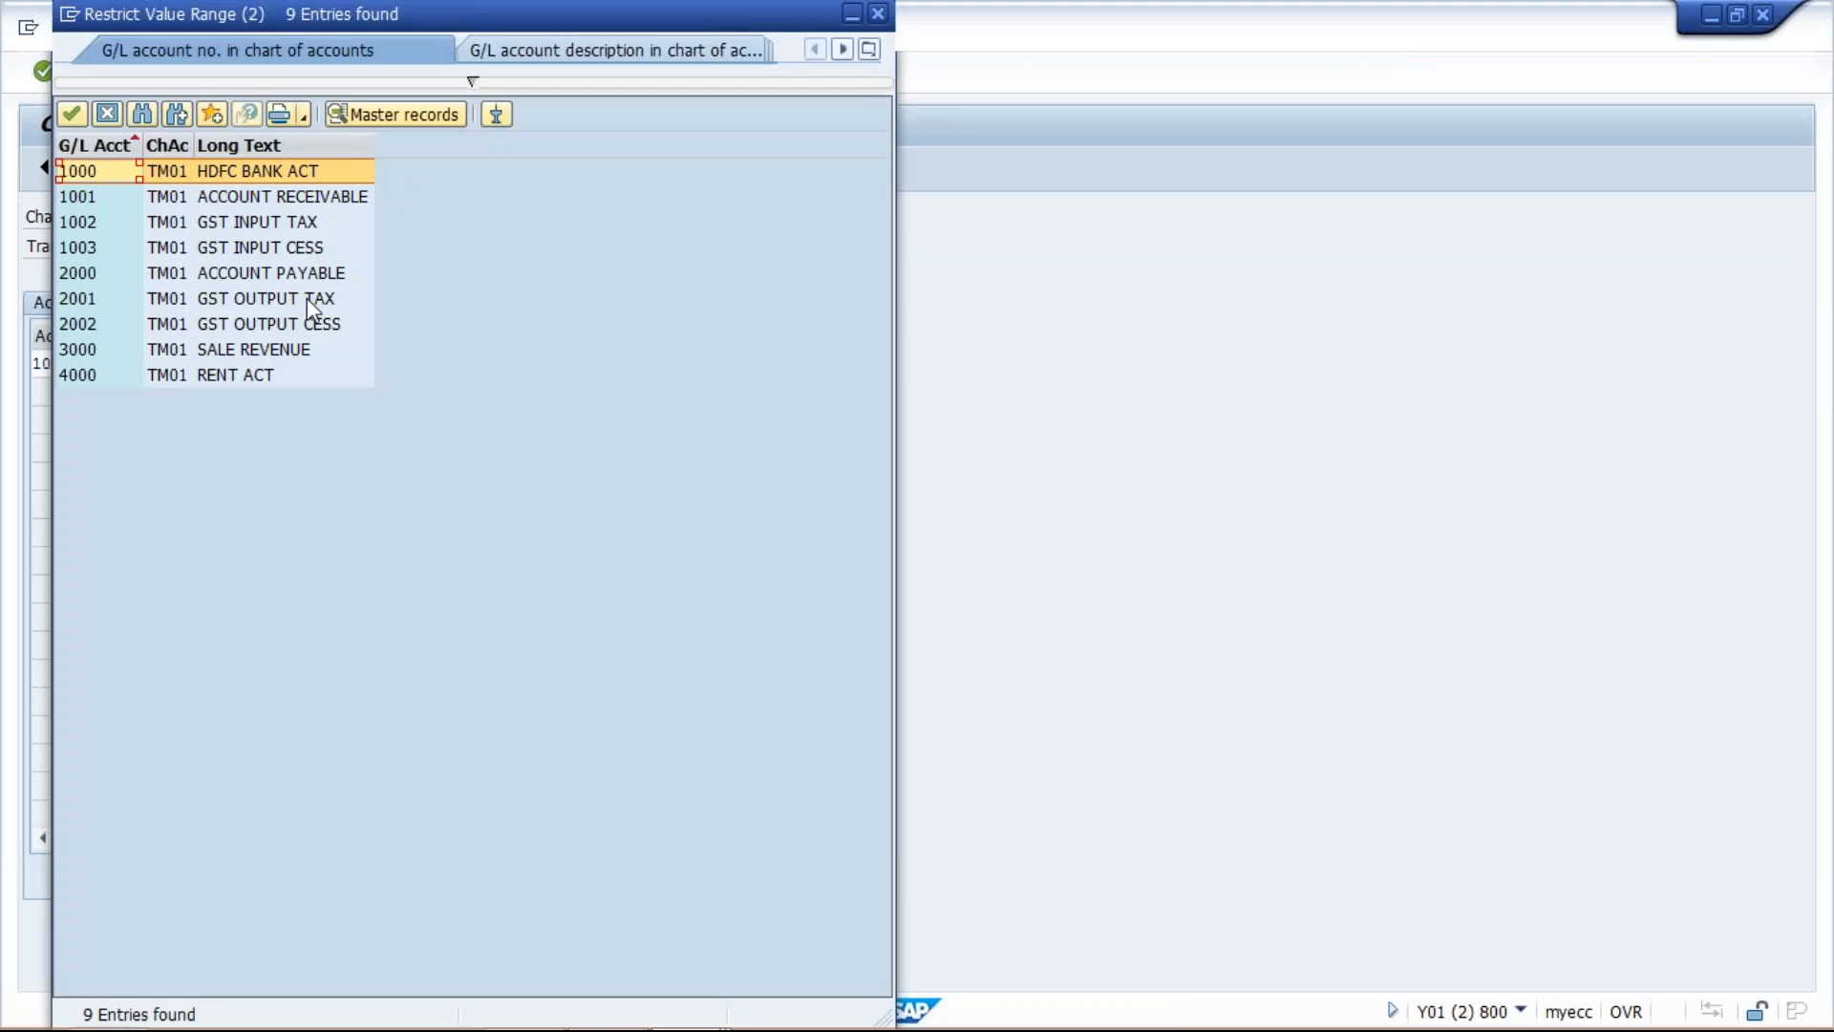
pyautogui.click(272, 226)
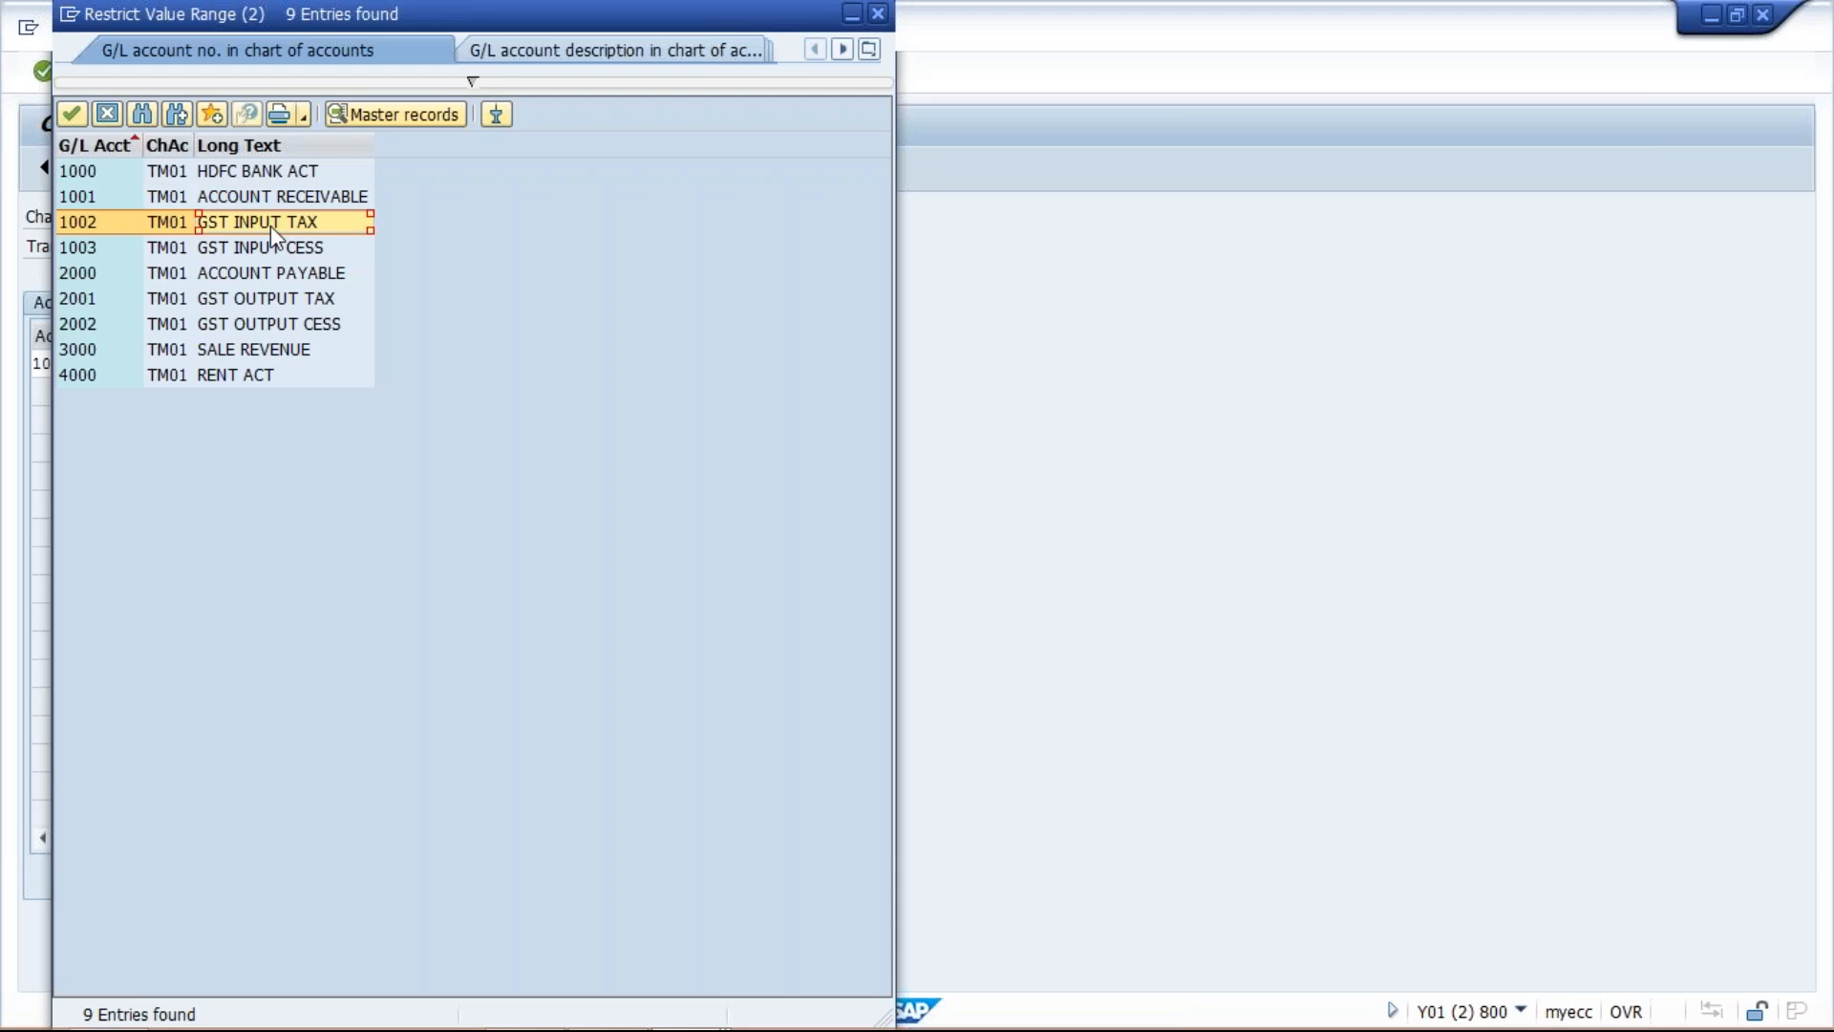
pyautogui.click(282, 250)
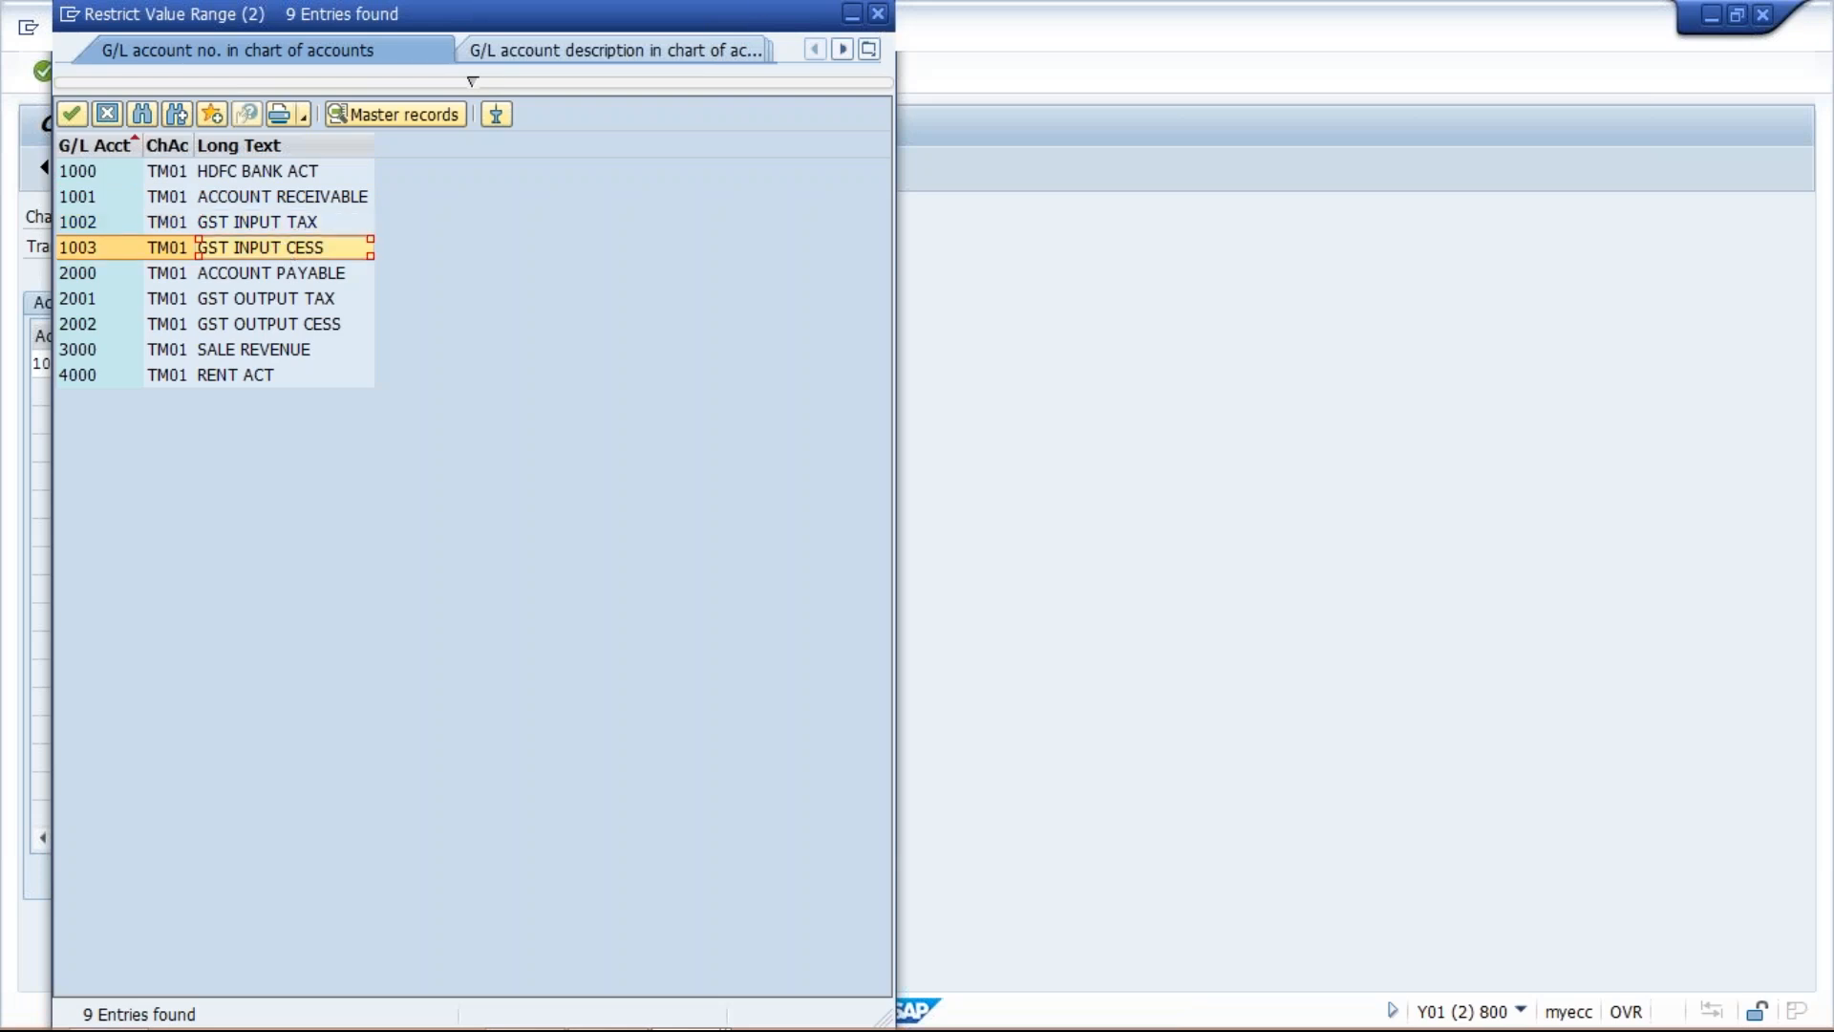
pyautogui.click(877, 15)
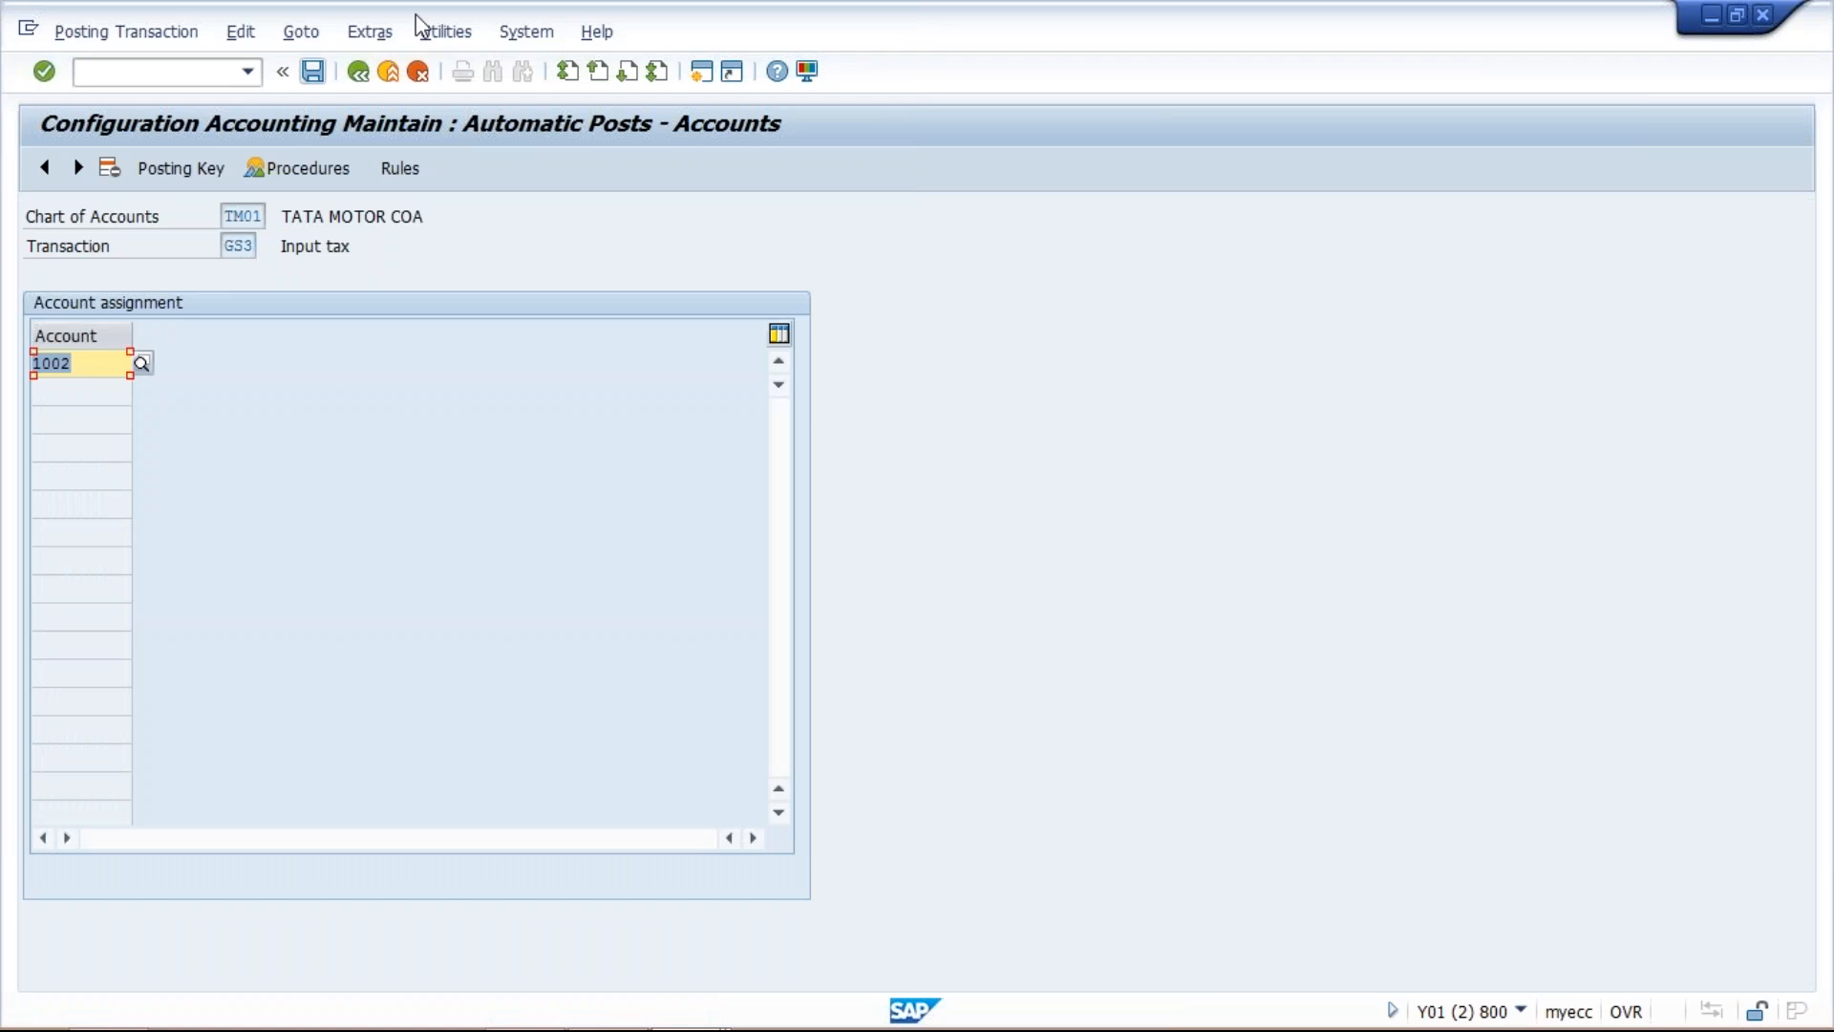
# Check the G/L account and posting keys assigned to GS4 Input CESS, then return to the procedures list.
pyautogui.click(358, 72)
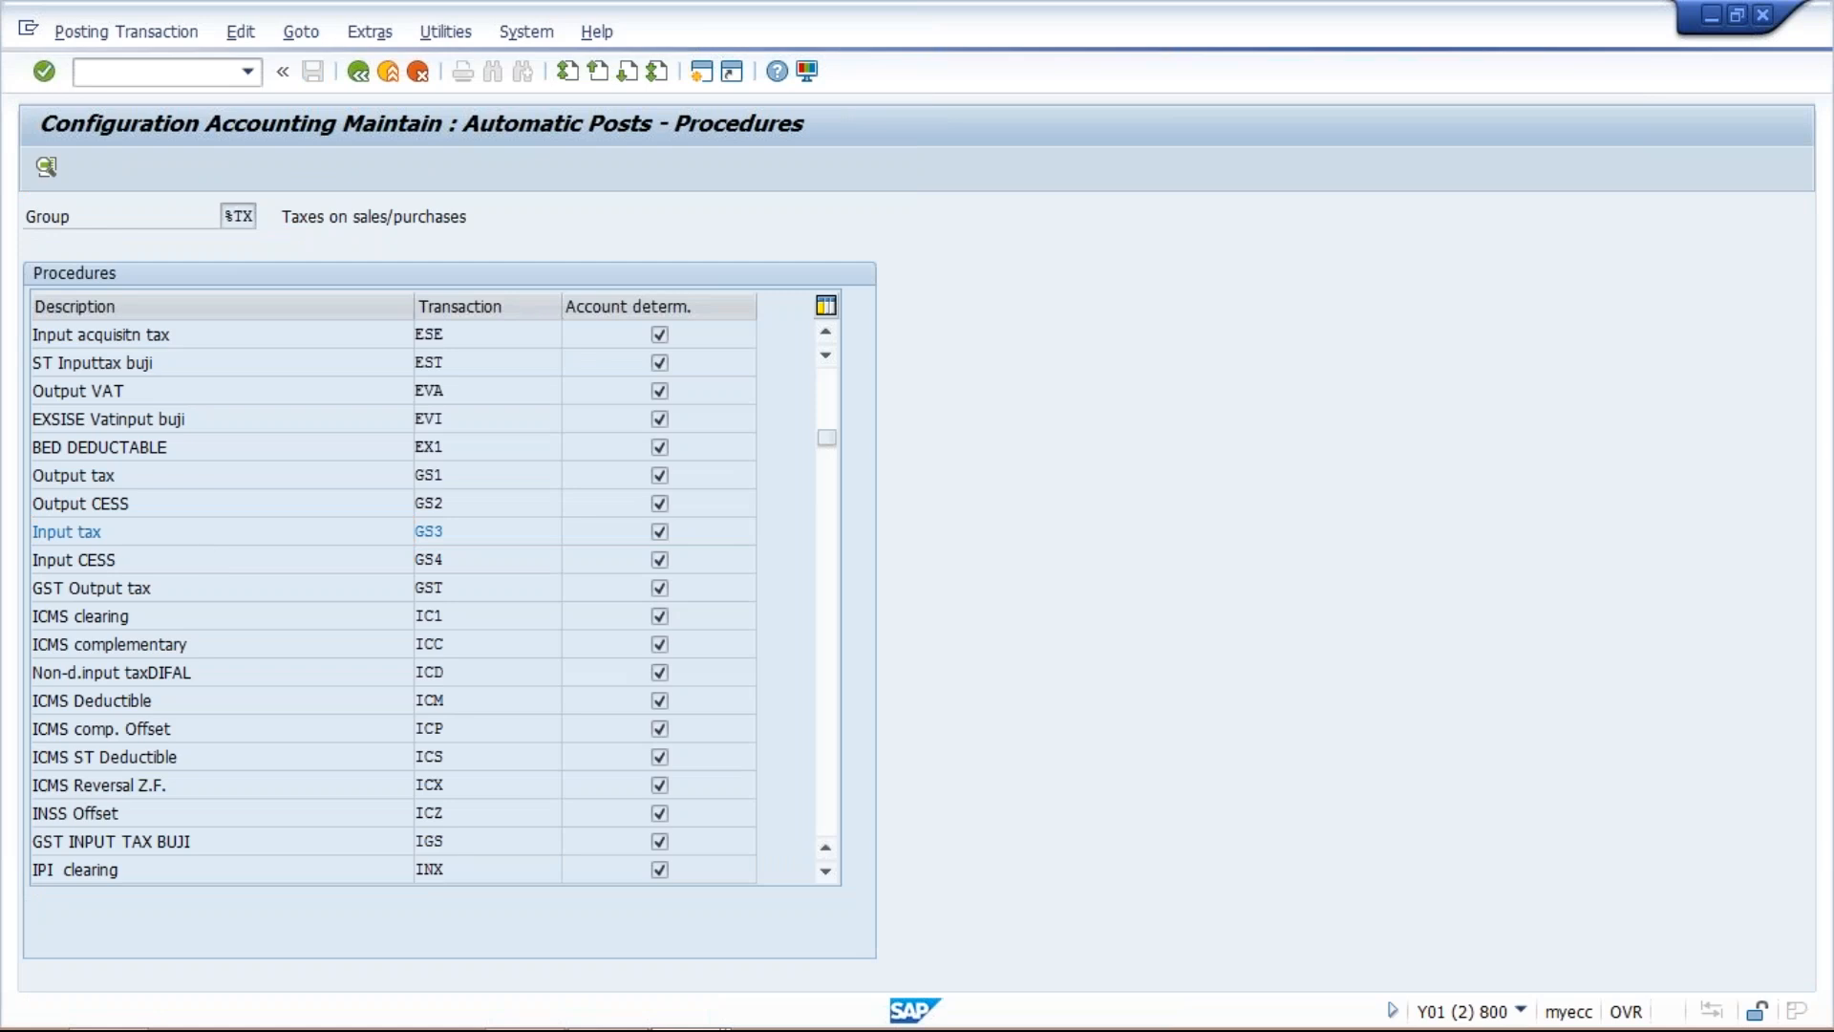
pyautogui.doubleClick(74, 560)
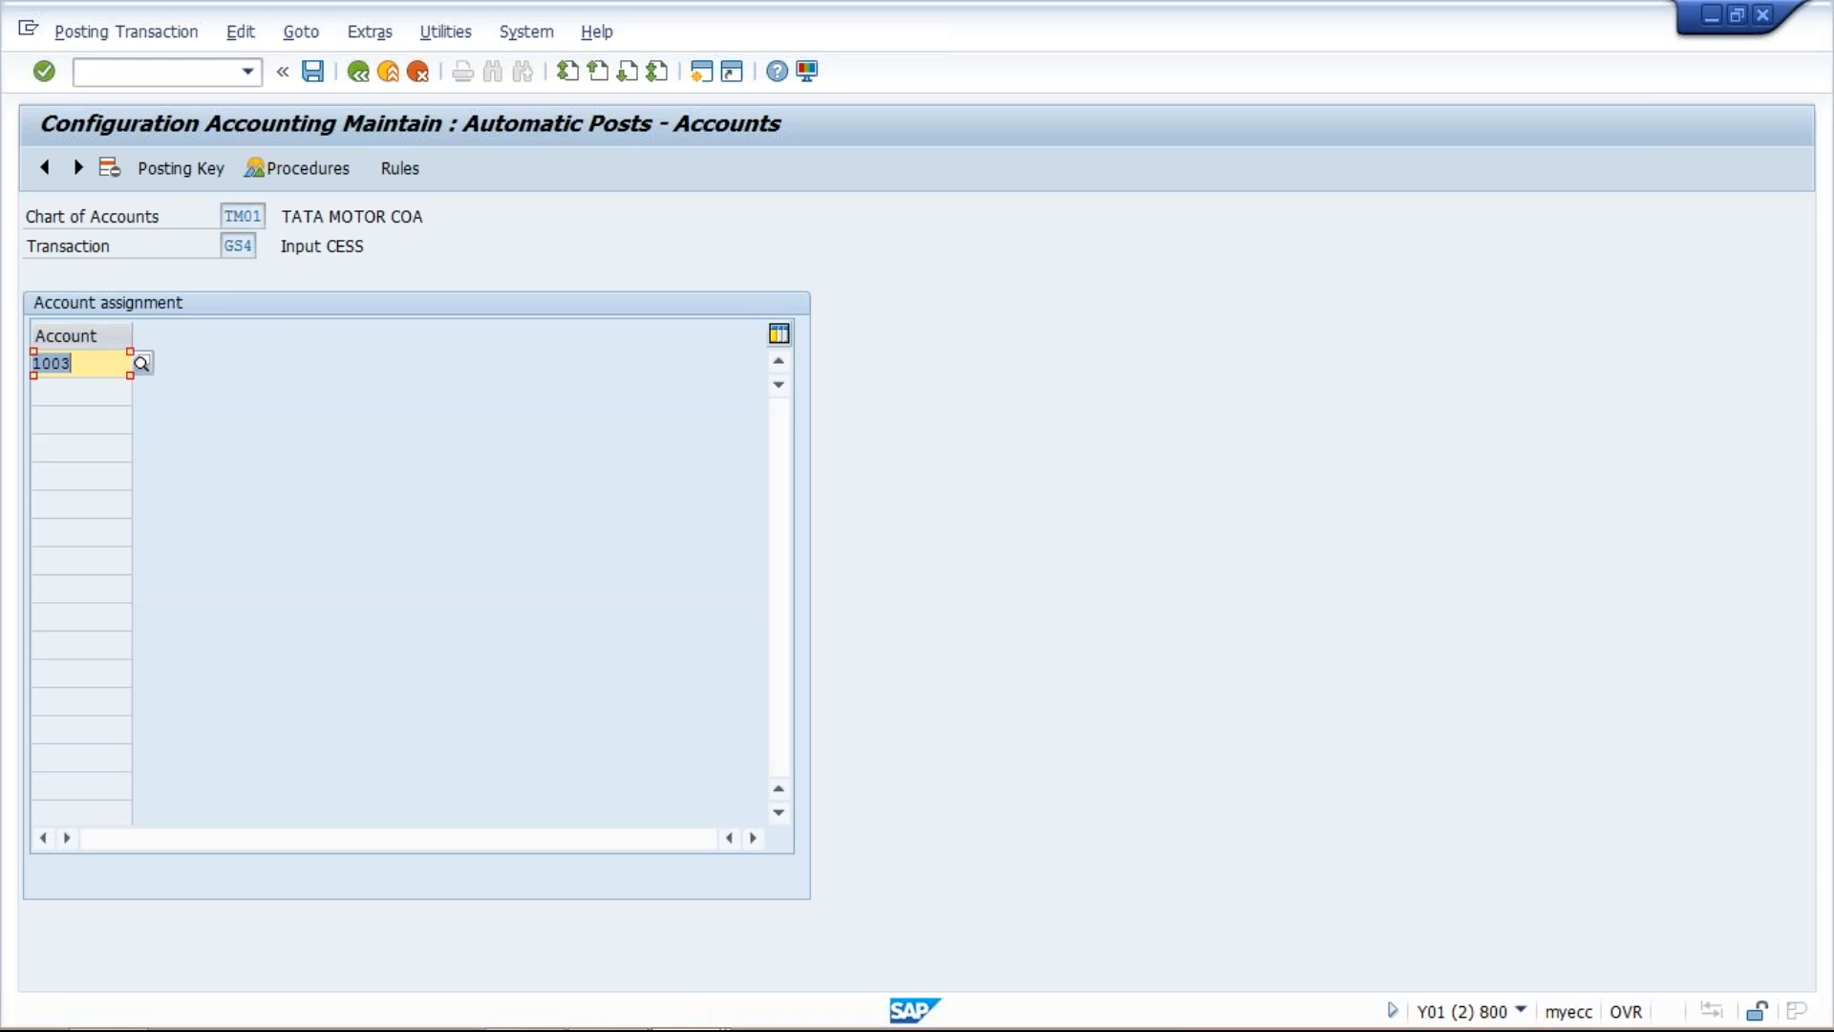
pyautogui.click(194, 177)
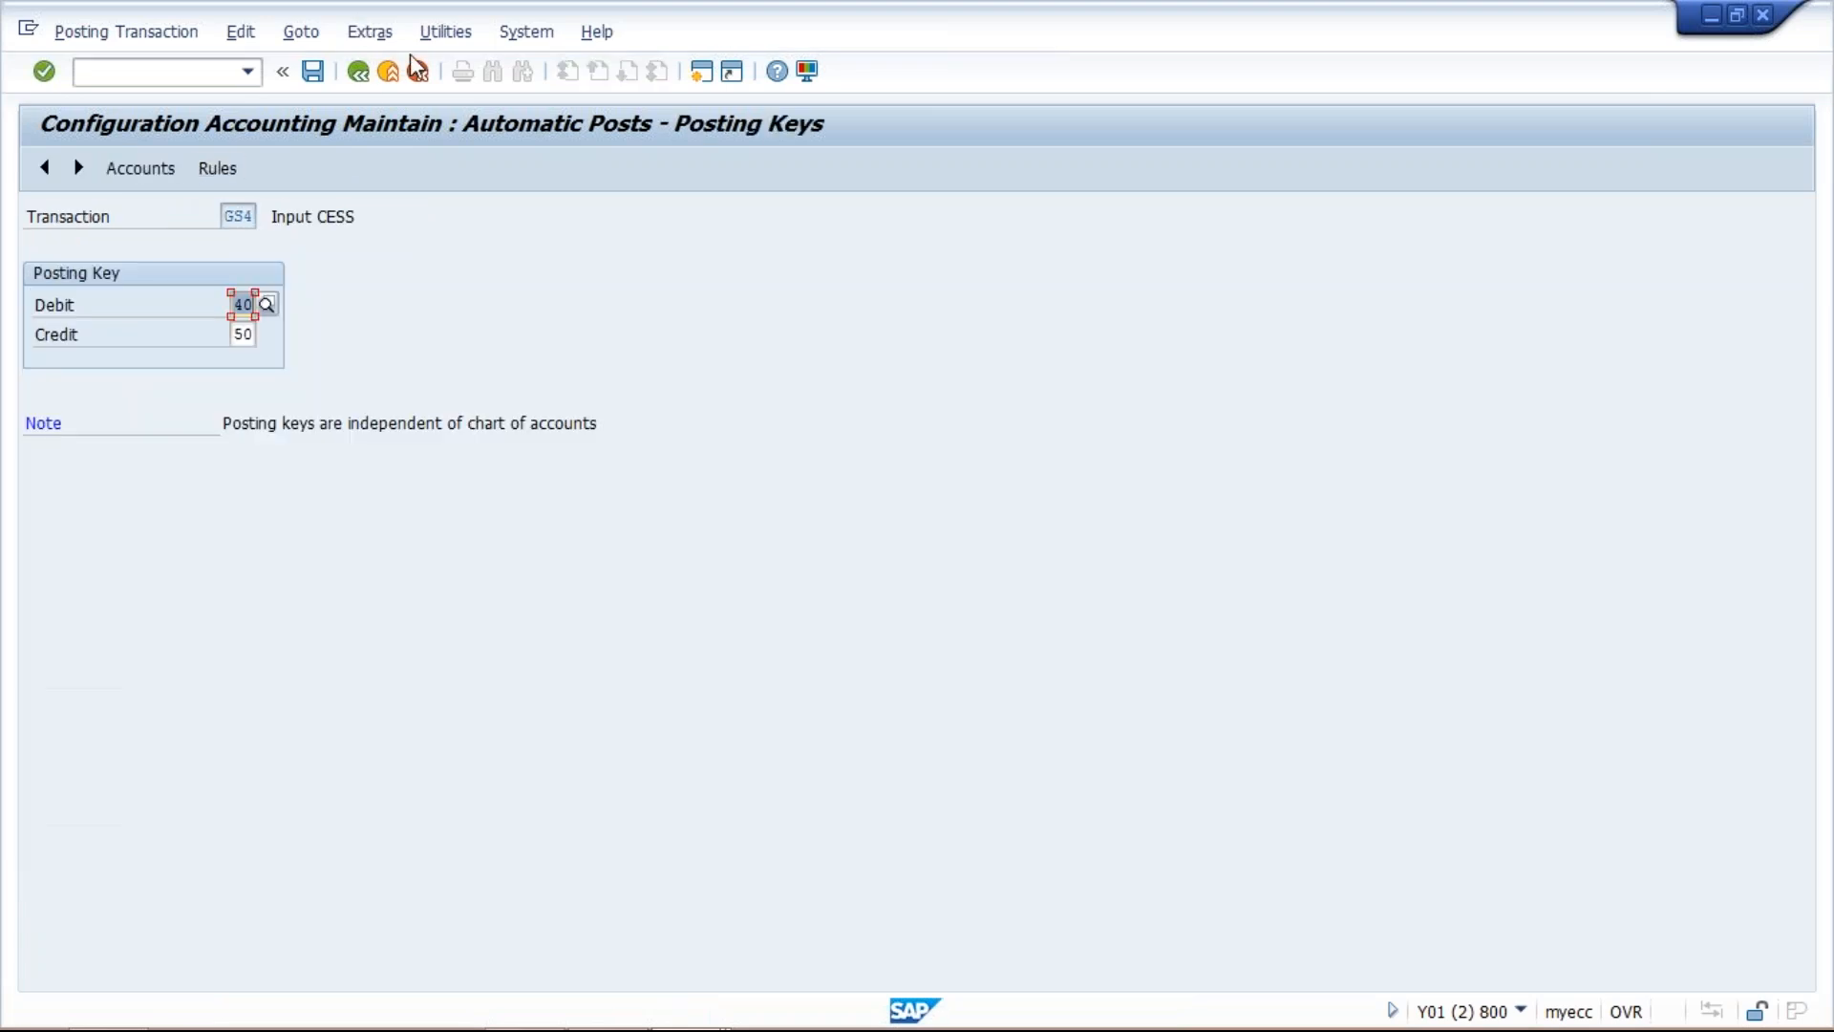
pyautogui.click(359, 76)
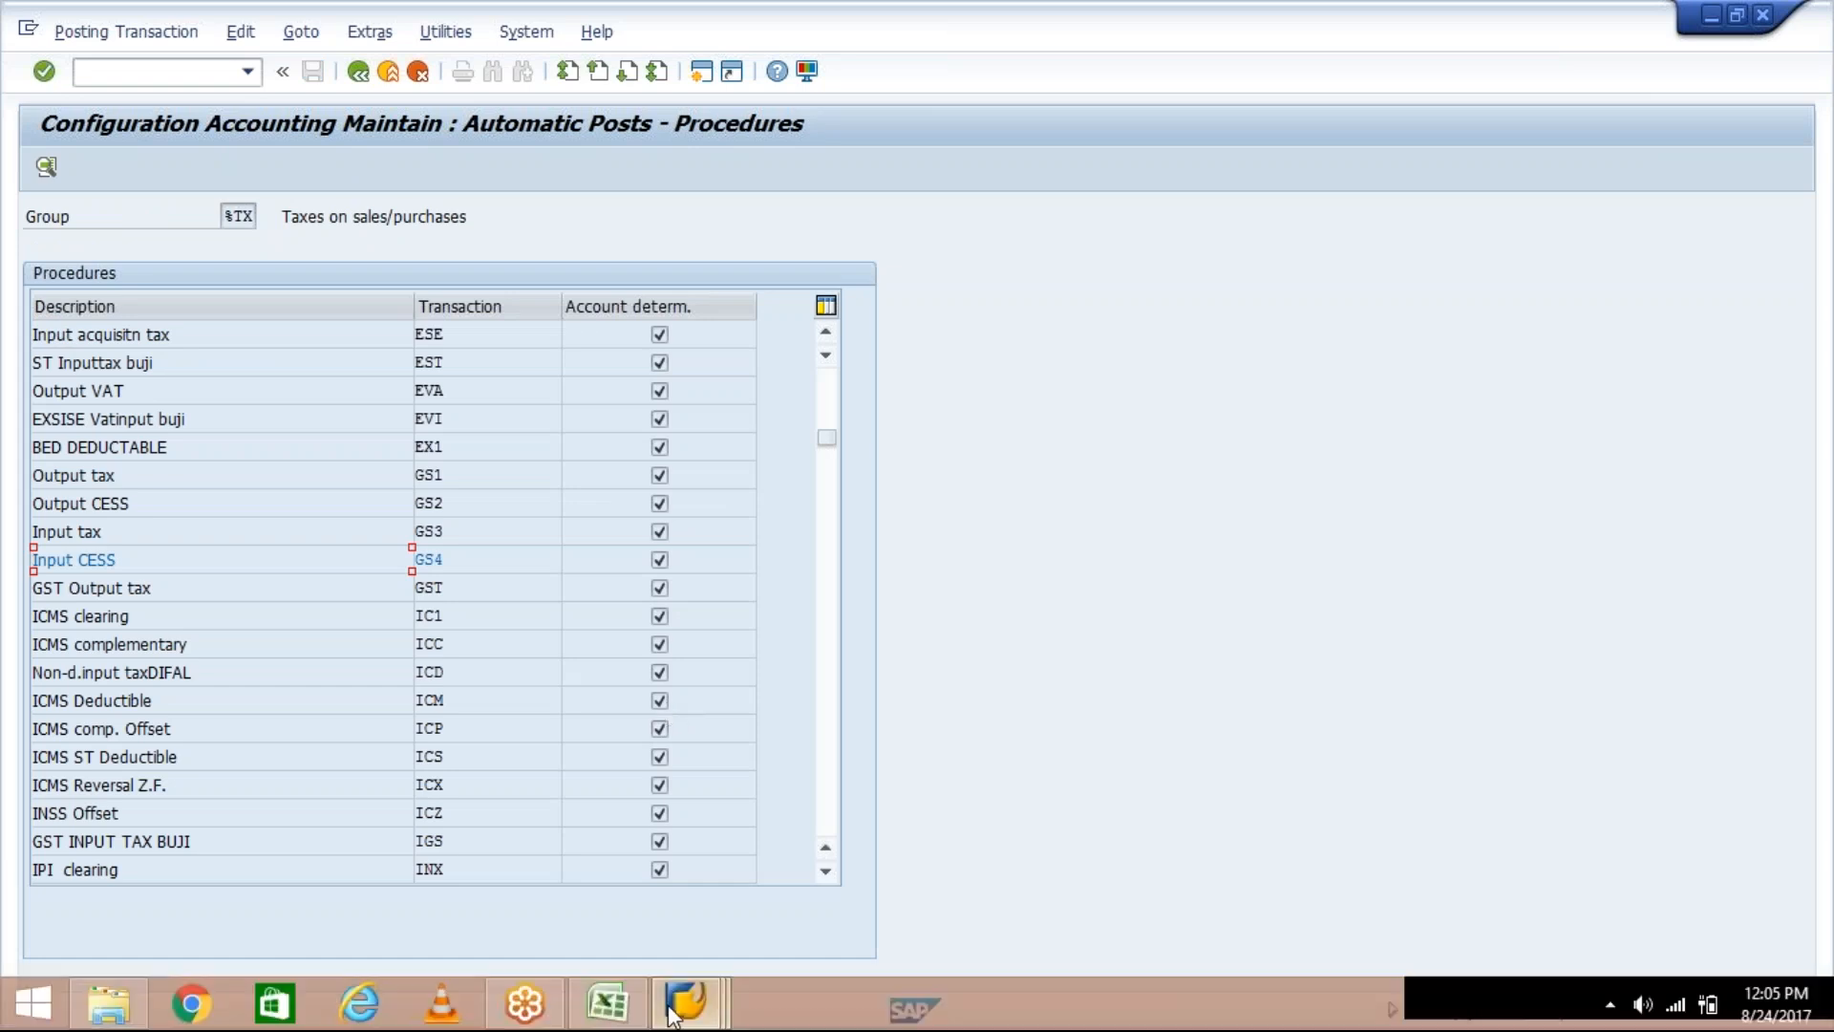
# Leave the automatic posting configuration and run transaction OBQ3.
pyautogui.click(669, 1008)
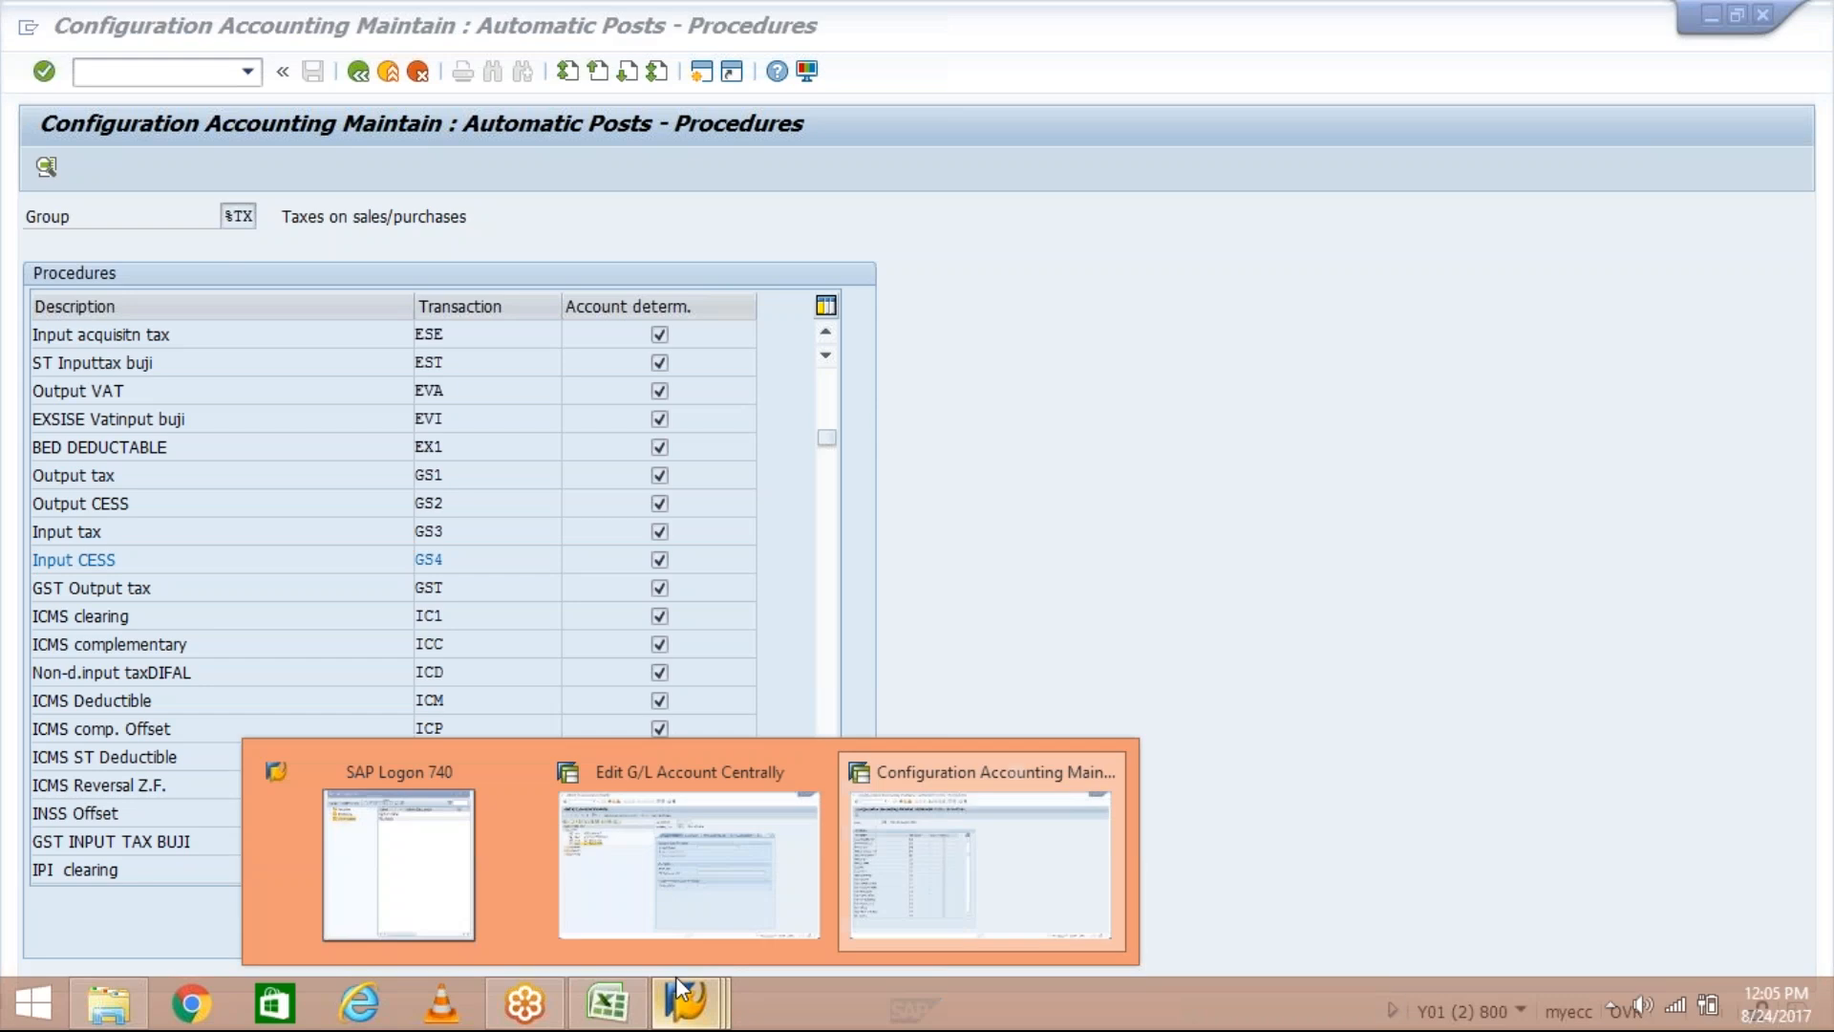
pyautogui.click(960, 888)
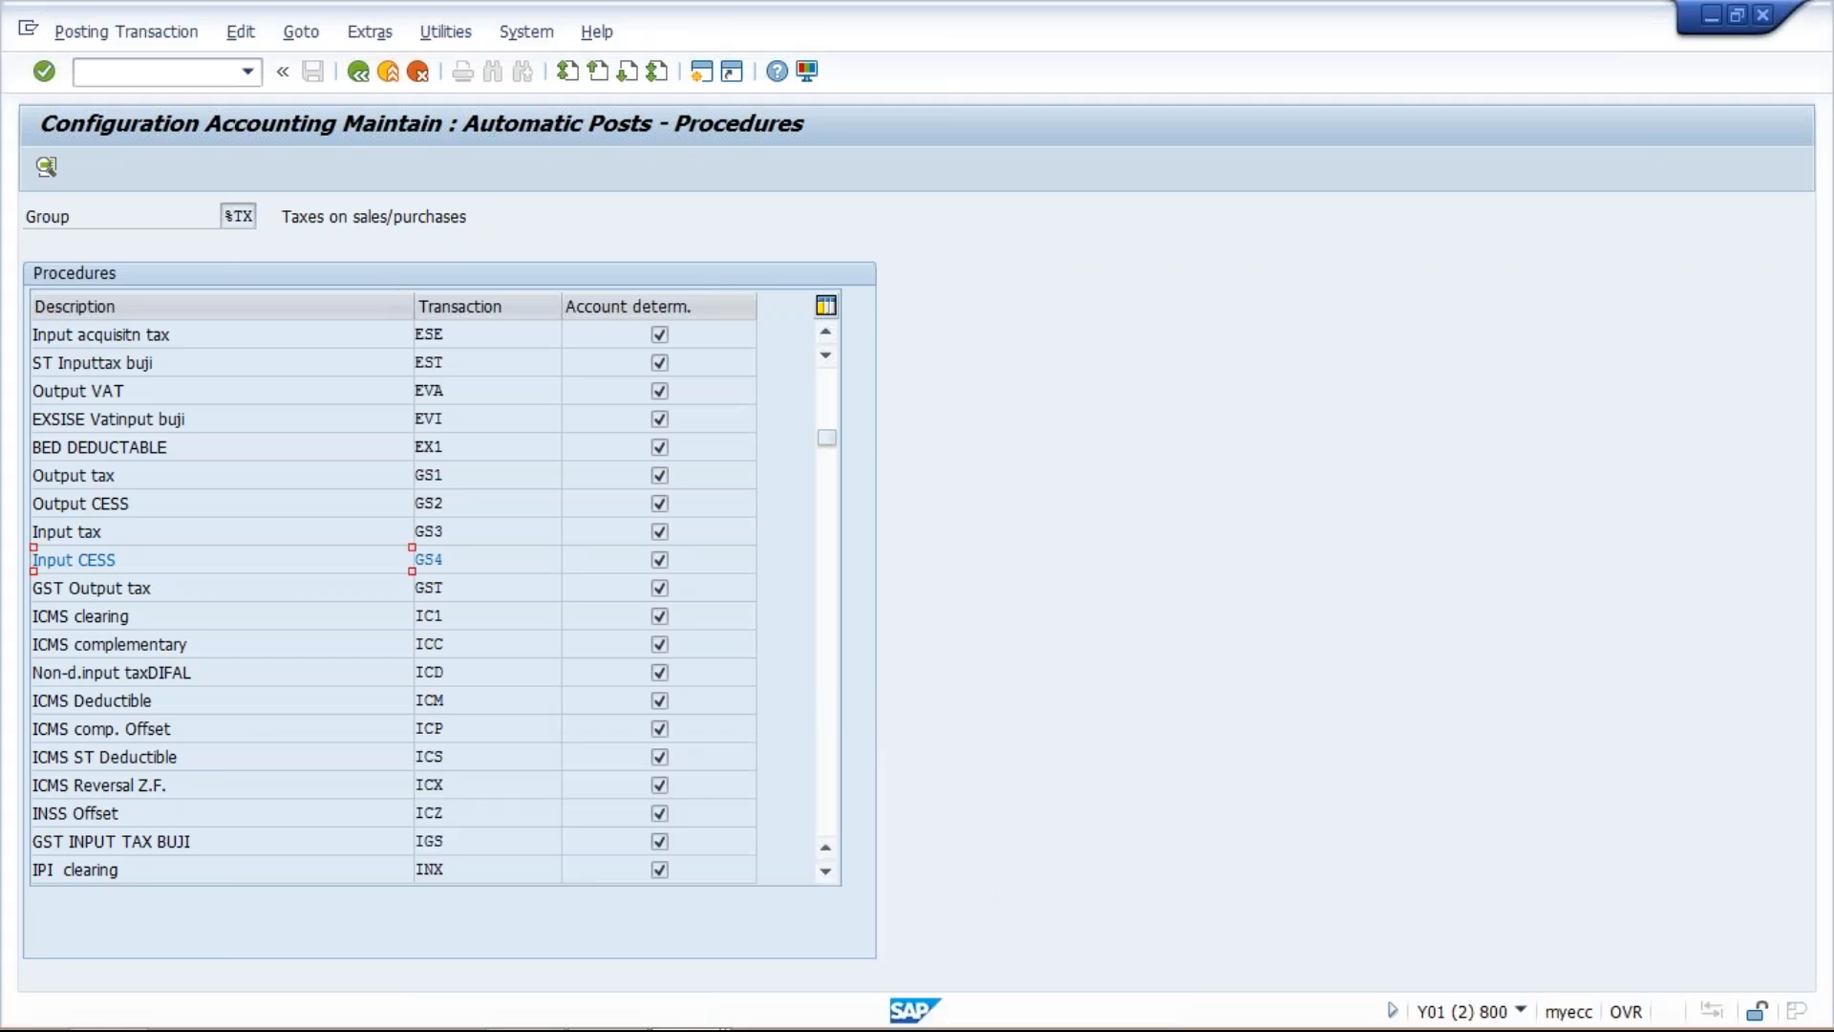
pyautogui.click(248, 71)
pyautogui.click(181, 176)
pyautogui.press('Left')
pyautogui.write('/N')
pyautogui.press('Return')
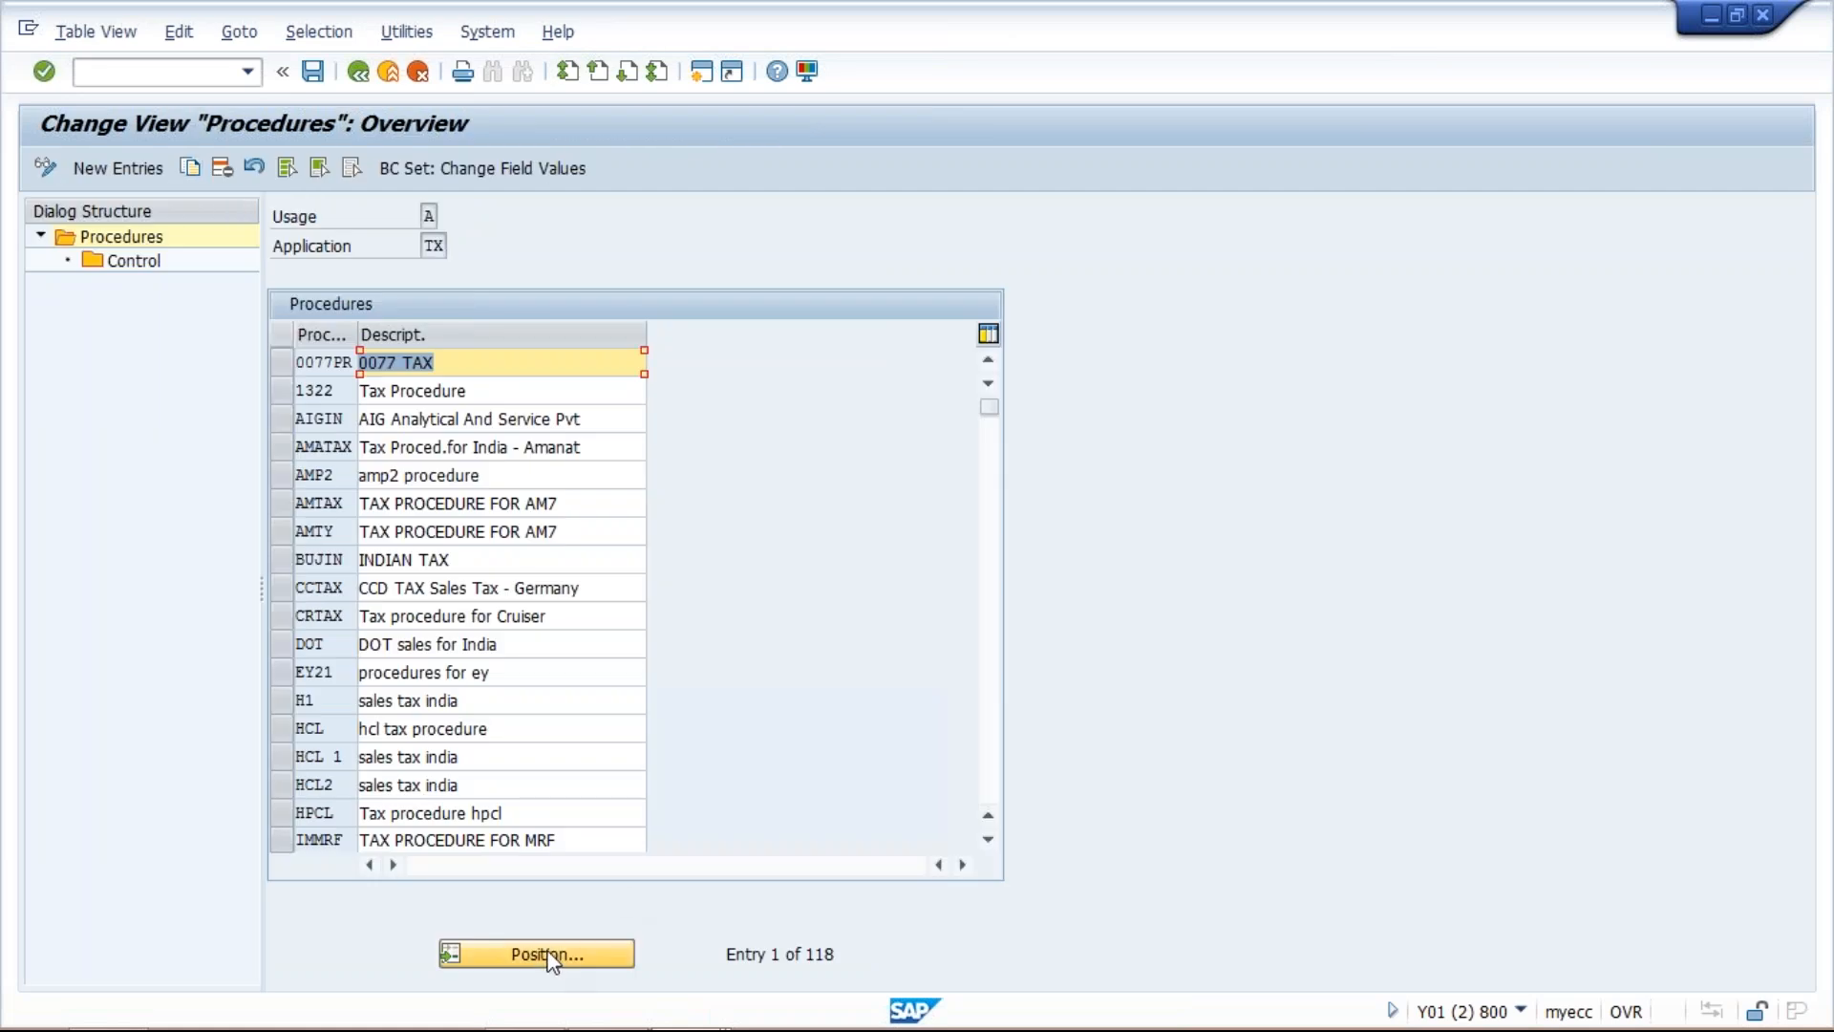
# Find tax procedure TM01 and open its Control data.
pyautogui.click(548, 949)
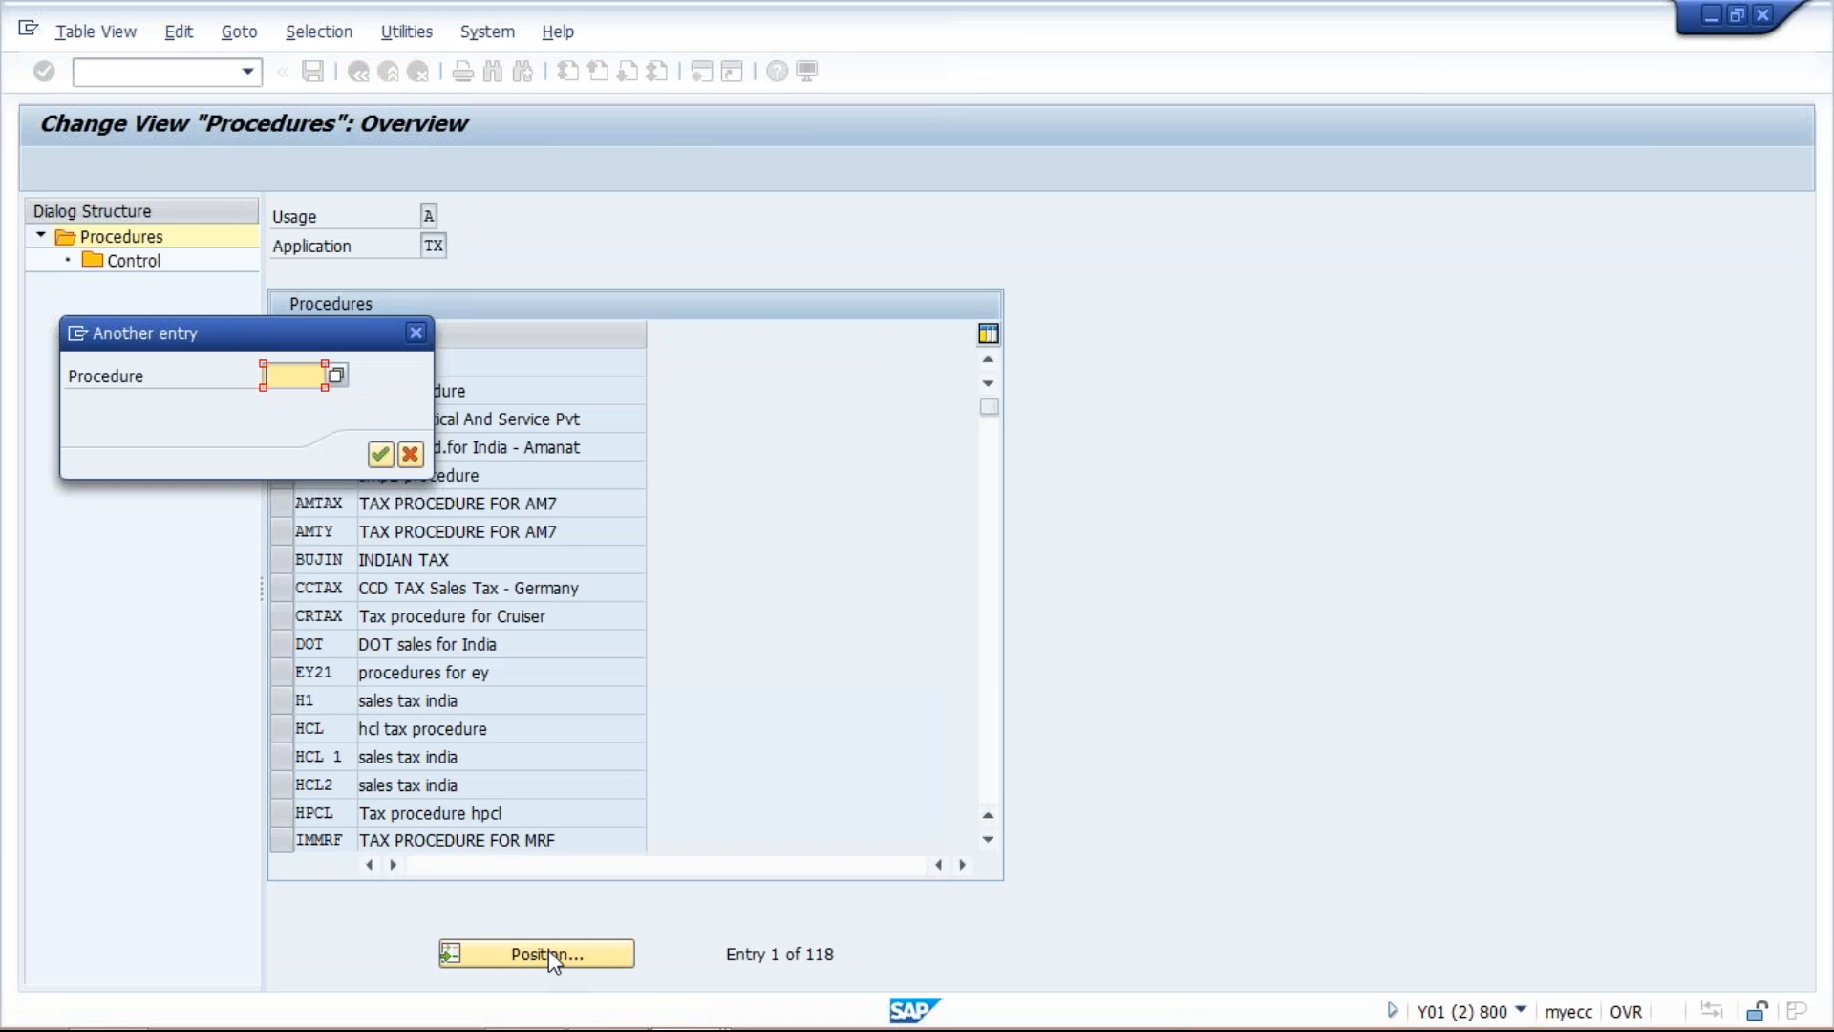
pyautogui.write('TM01')
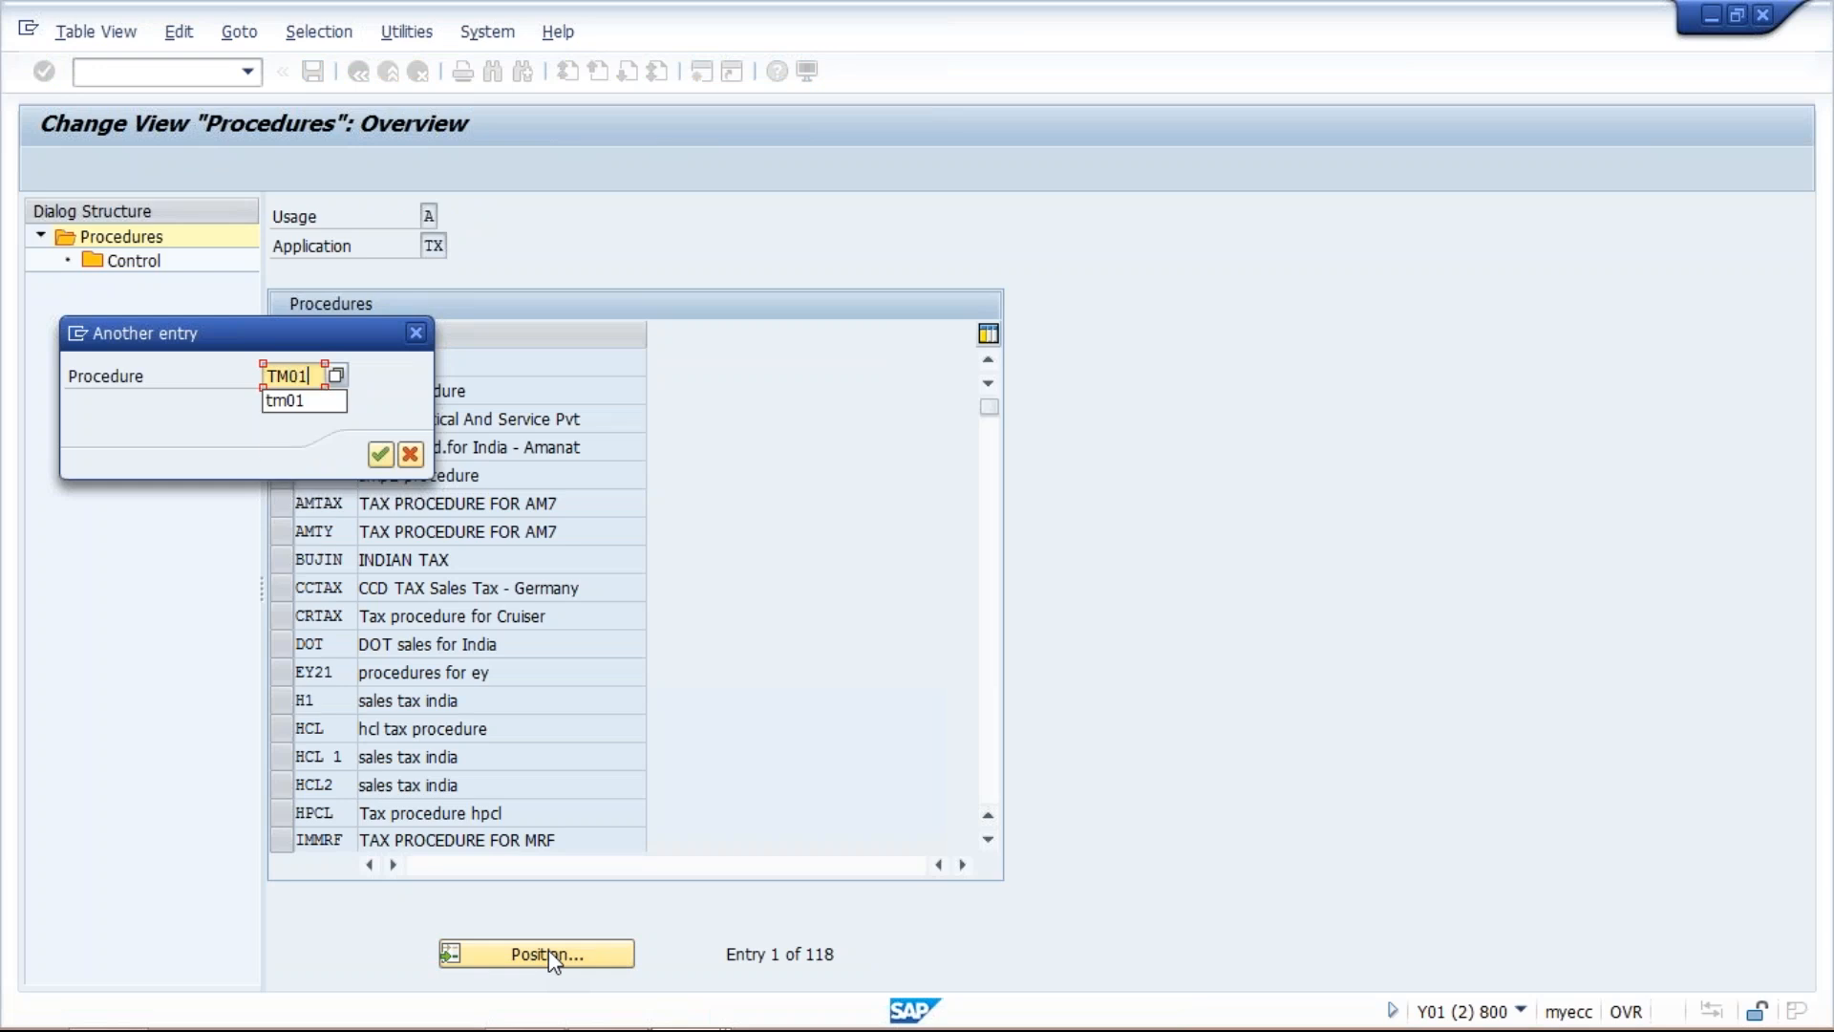
pyautogui.press('Return')
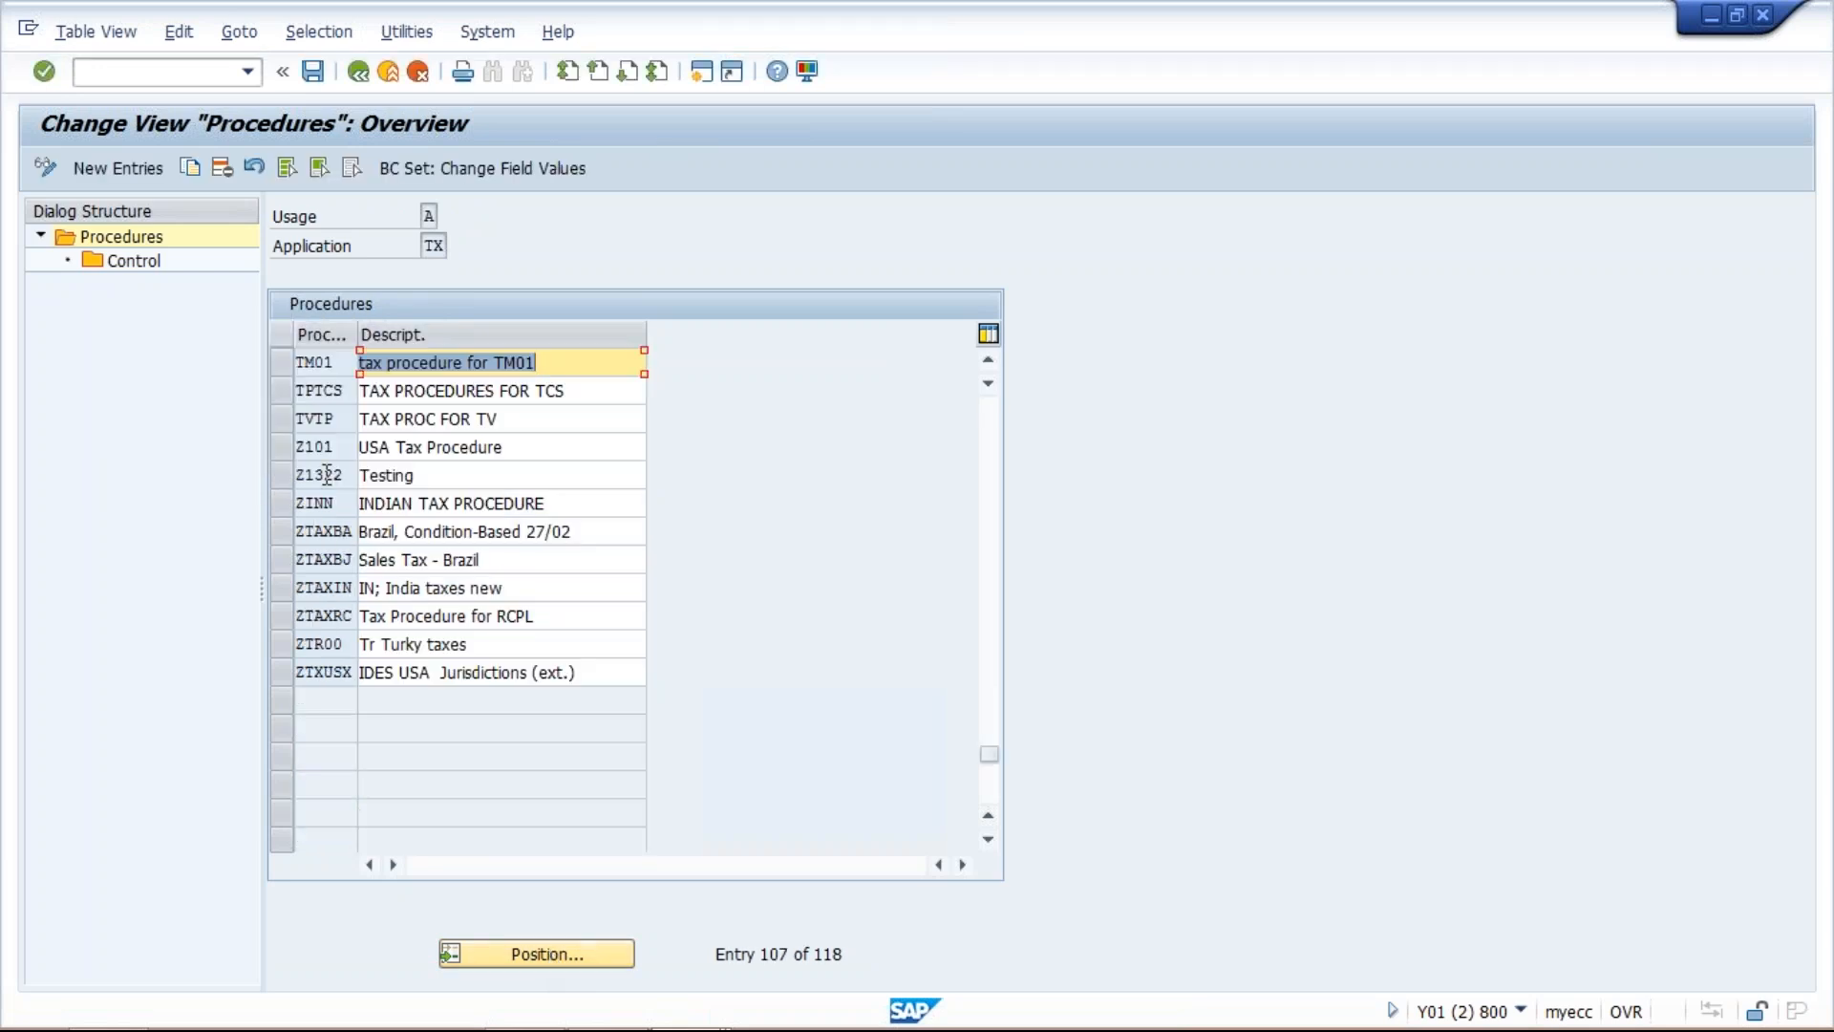
pyautogui.click(290, 363)
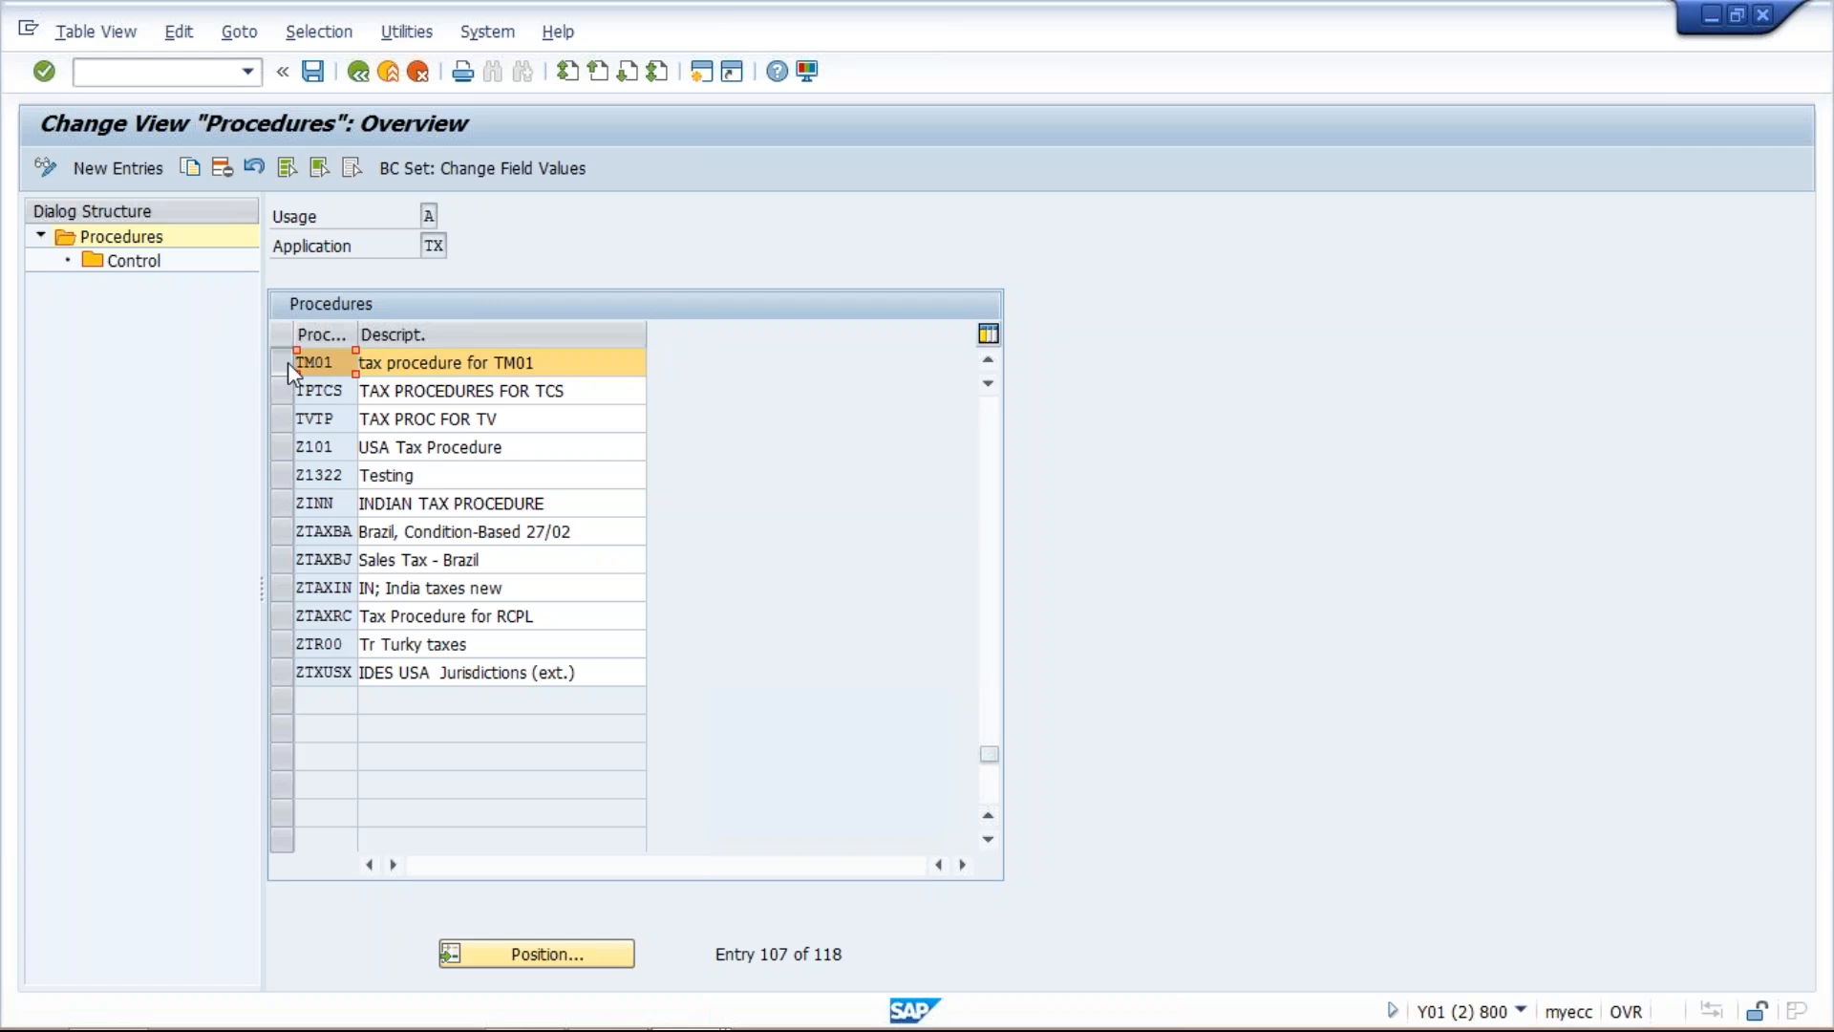
pyautogui.doubleClick(133, 267)
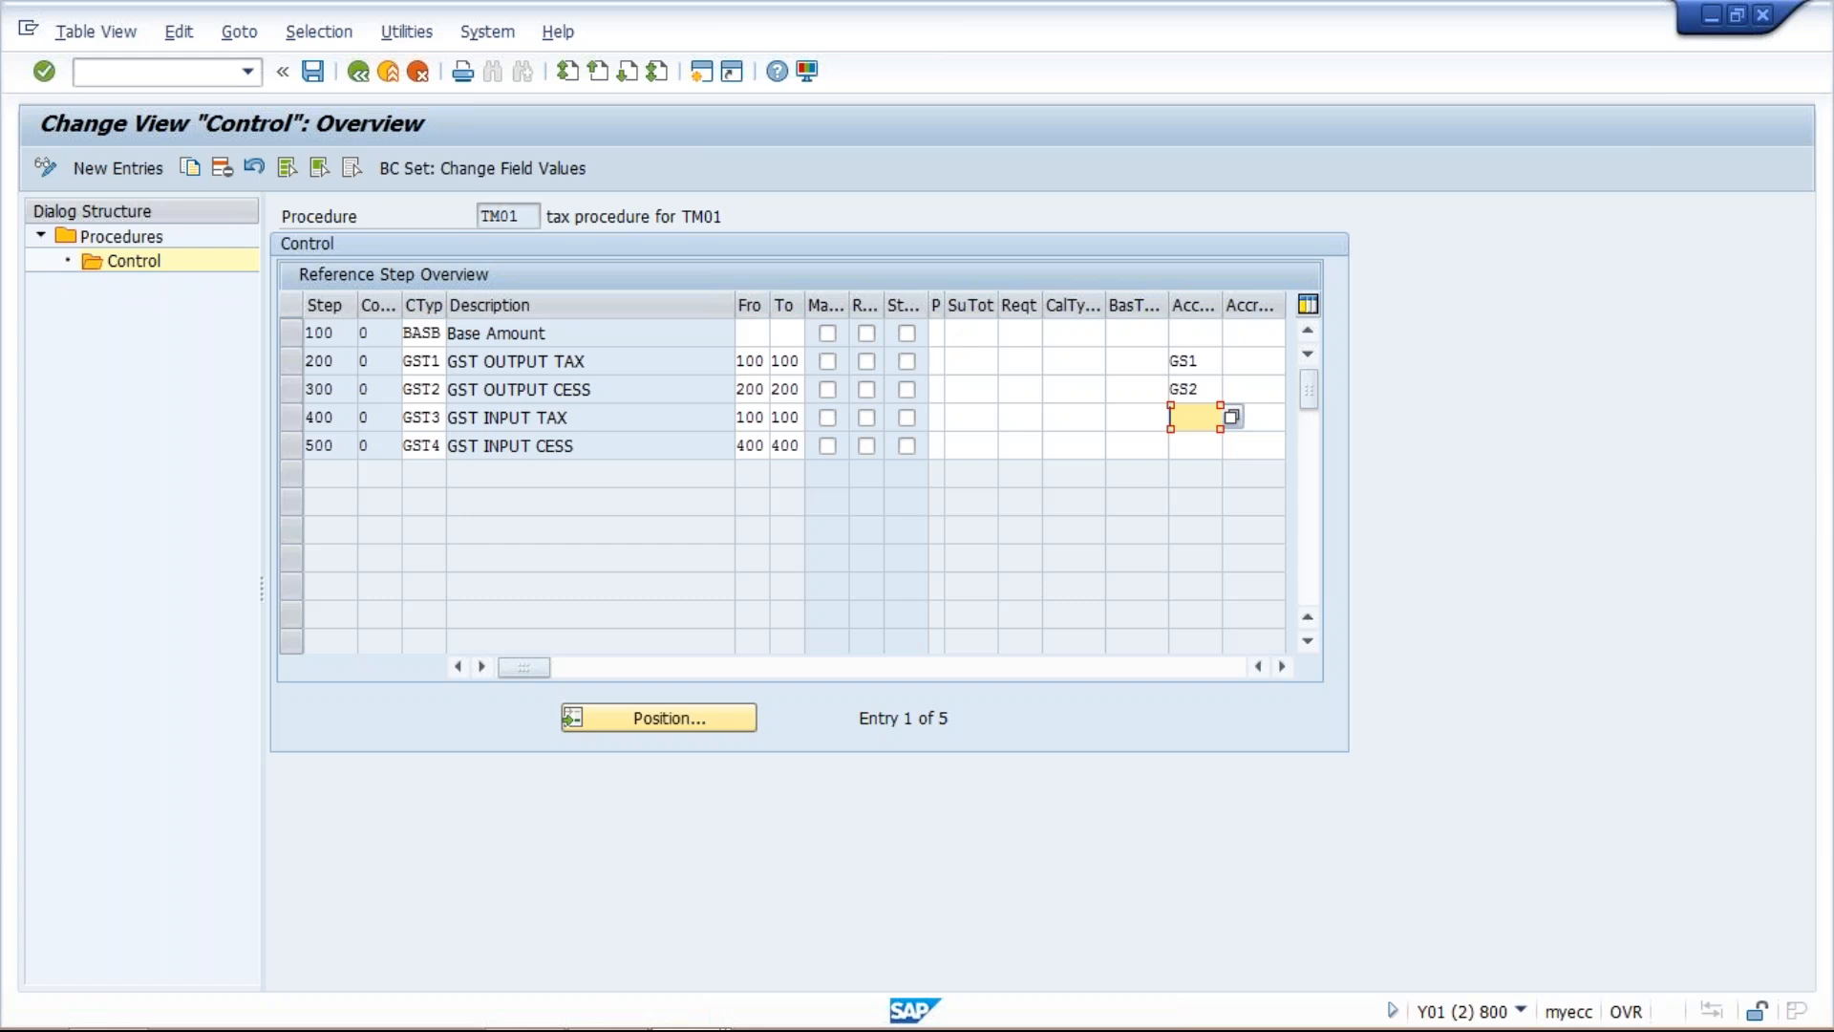
# Assign account key GS3 to step 400 GST INPUT TAX and GS4 to step 500 GST INPUT CESS, and save the procedure.
pyautogui.click(1172, 417)
pyautogui.write('GS3')
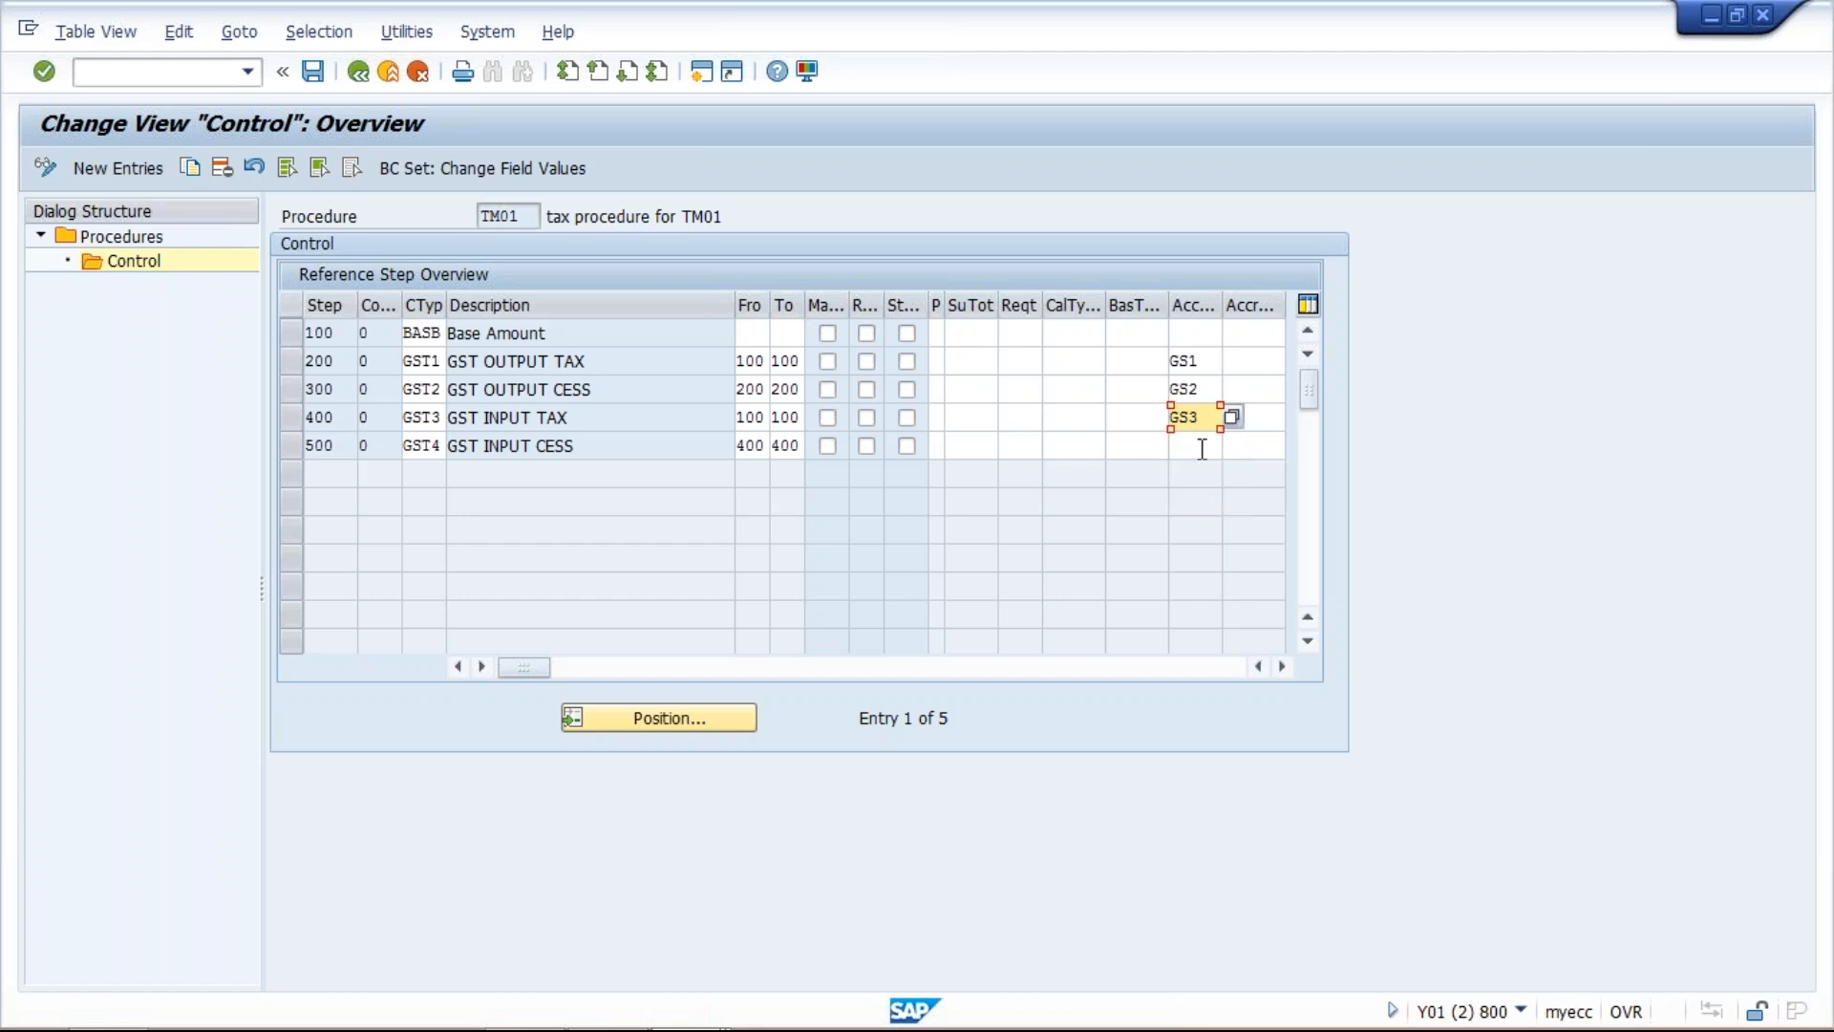
pyautogui.click(1201, 447)
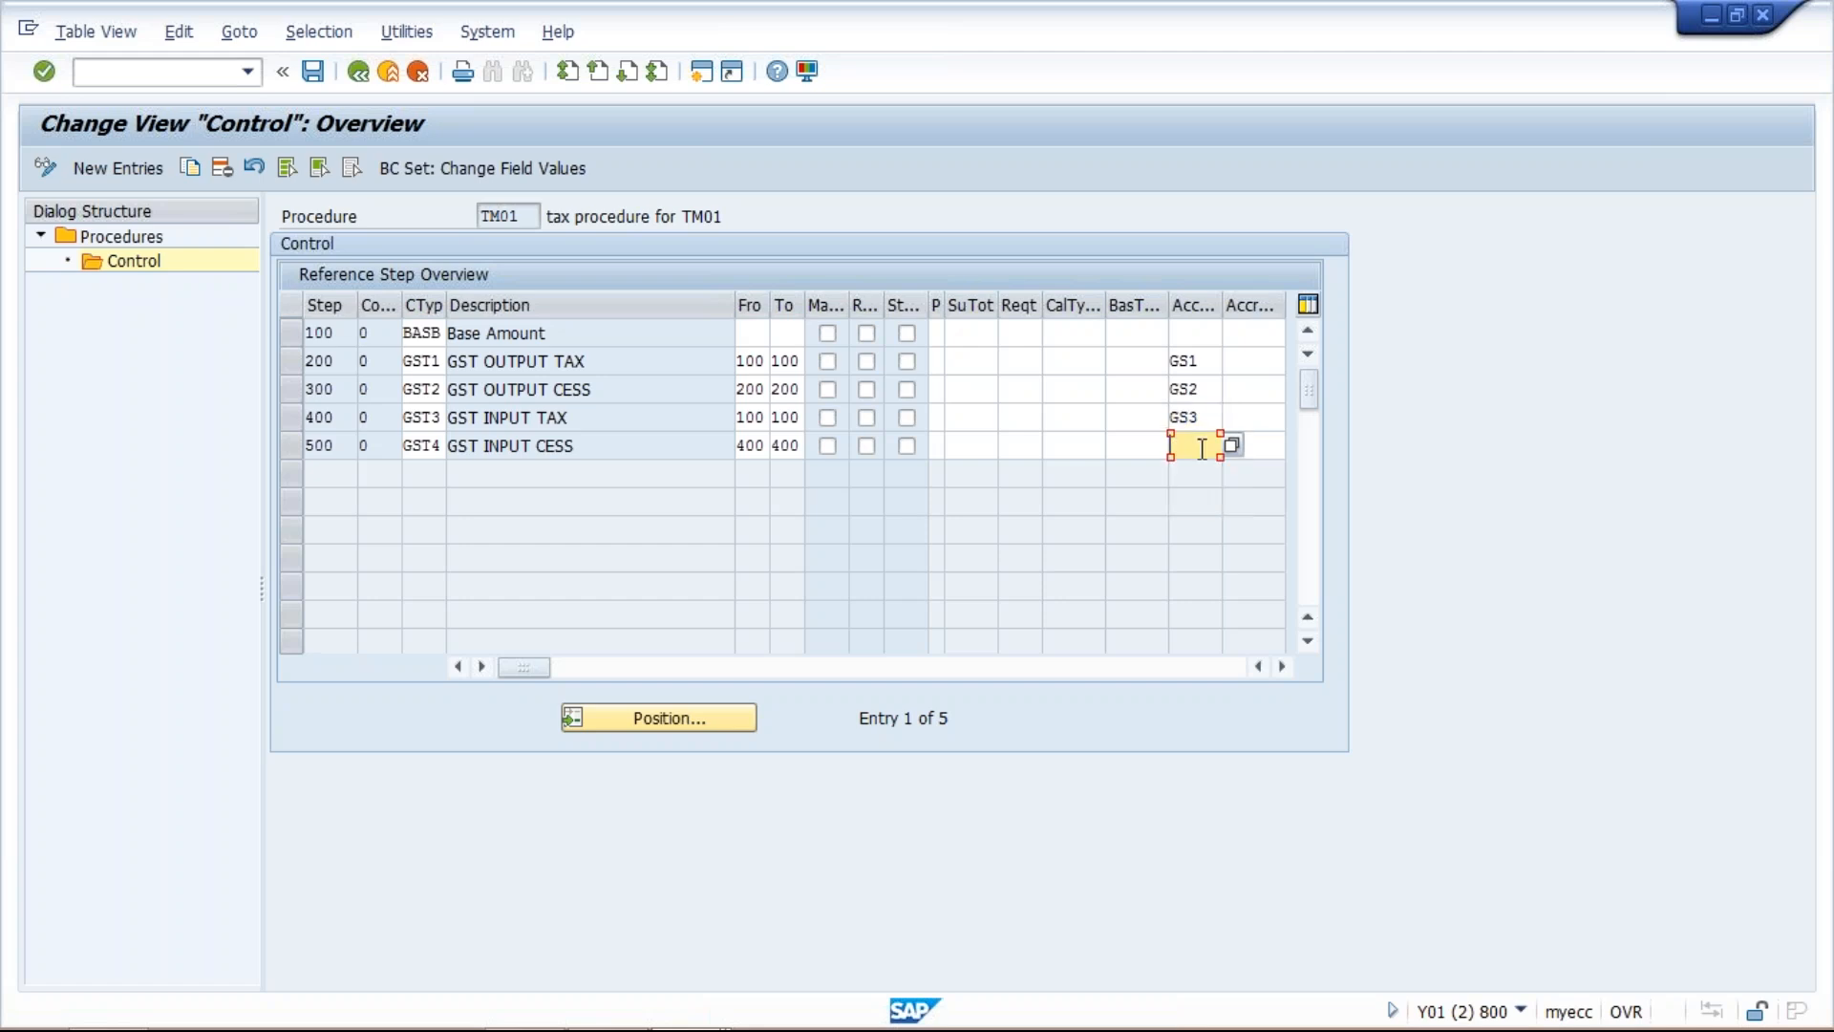
pyautogui.write('GS4')
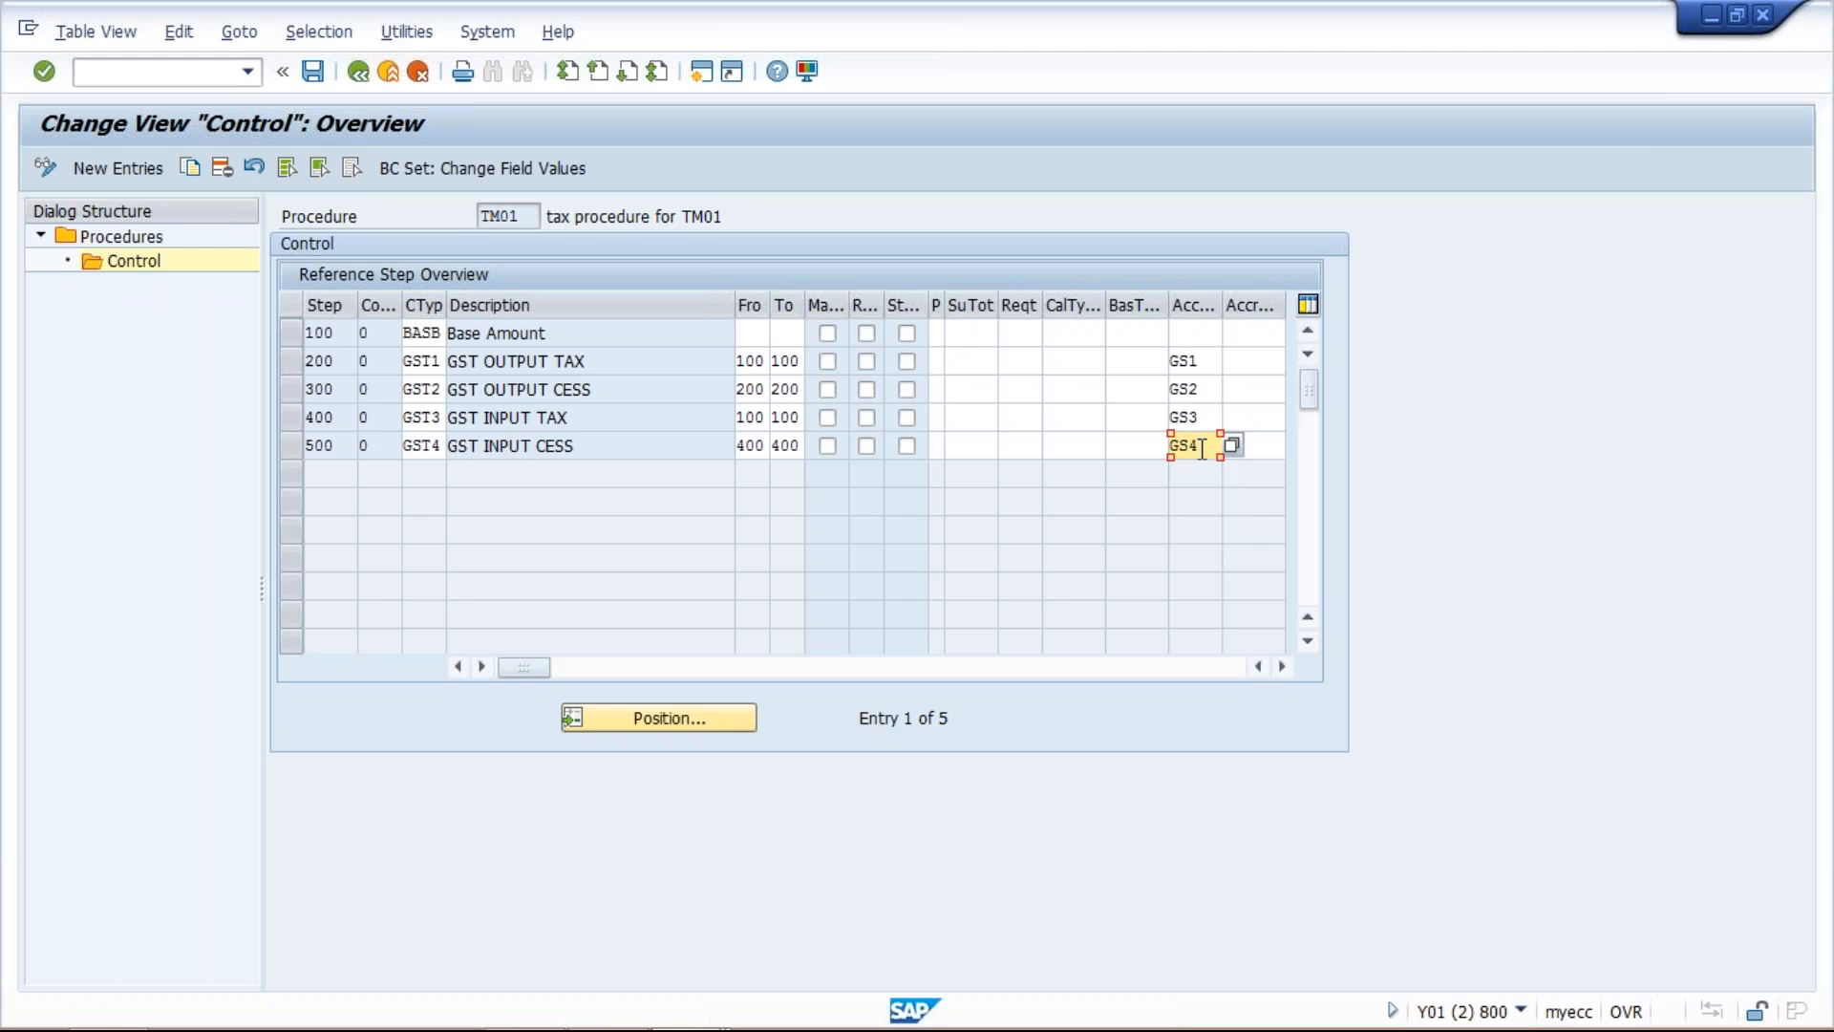
pyautogui.press('Return')
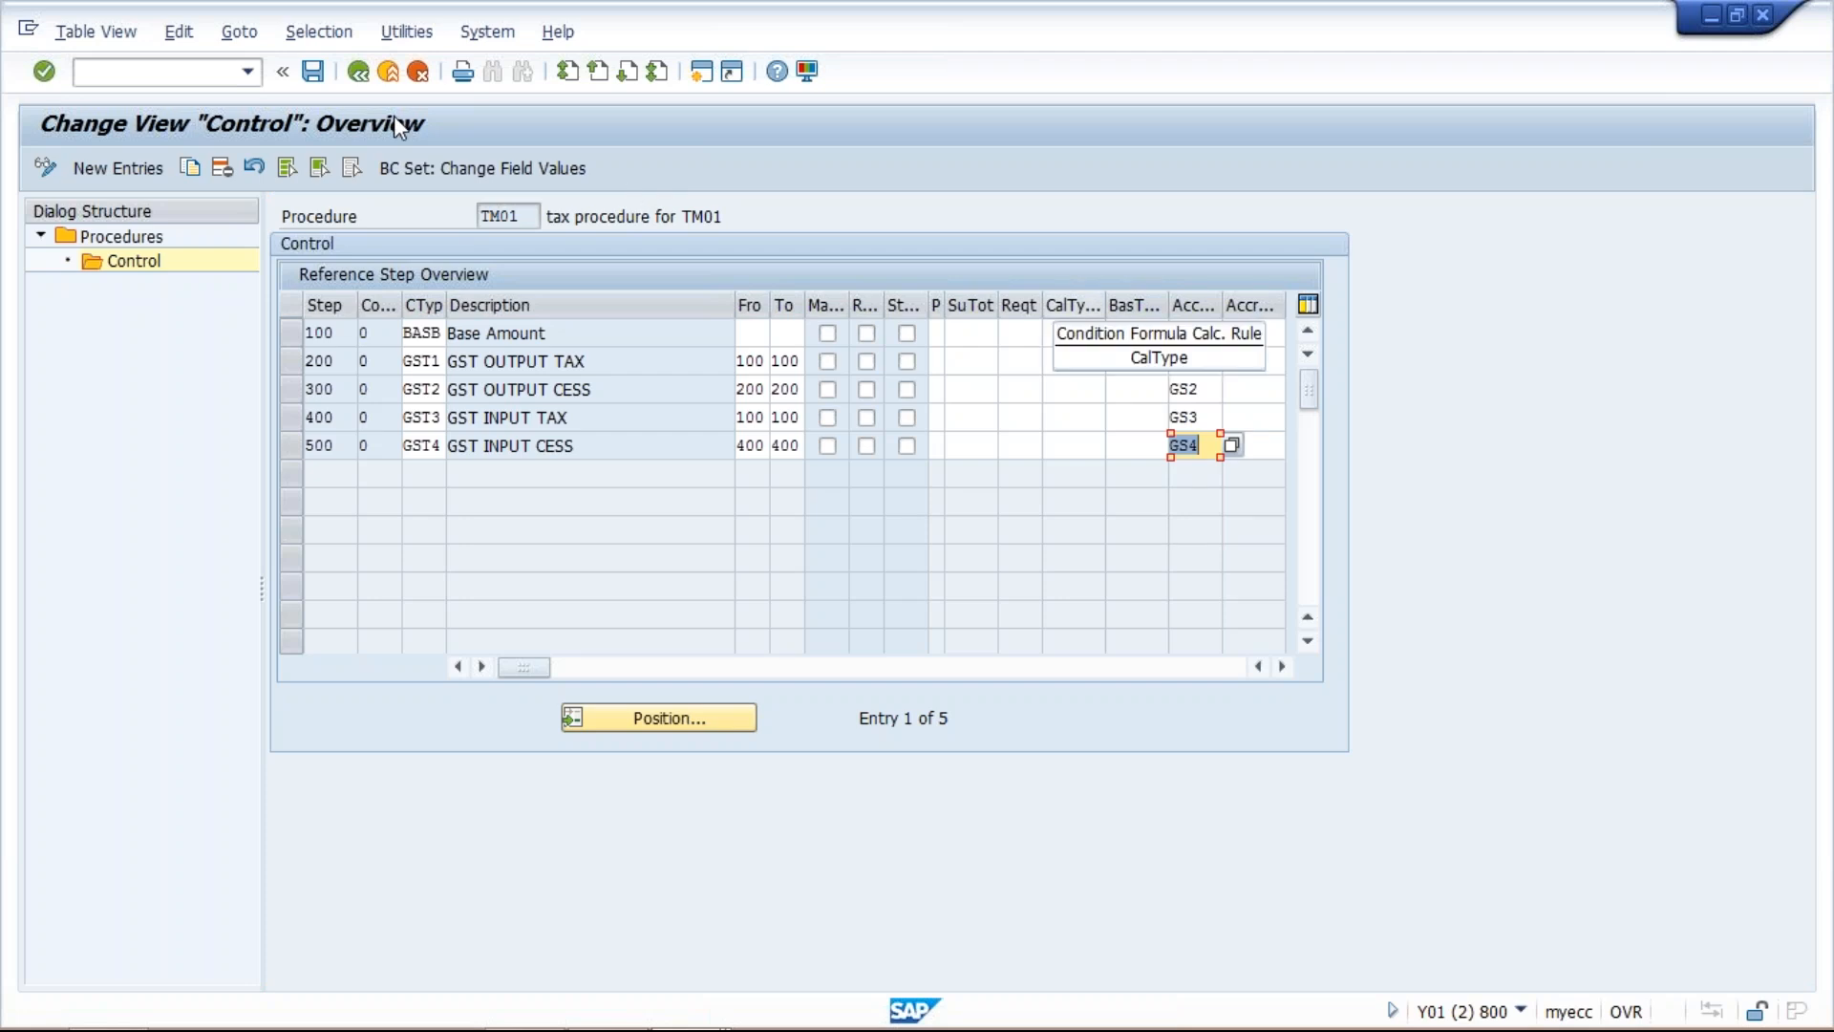
pyautogui.click(312, 73)
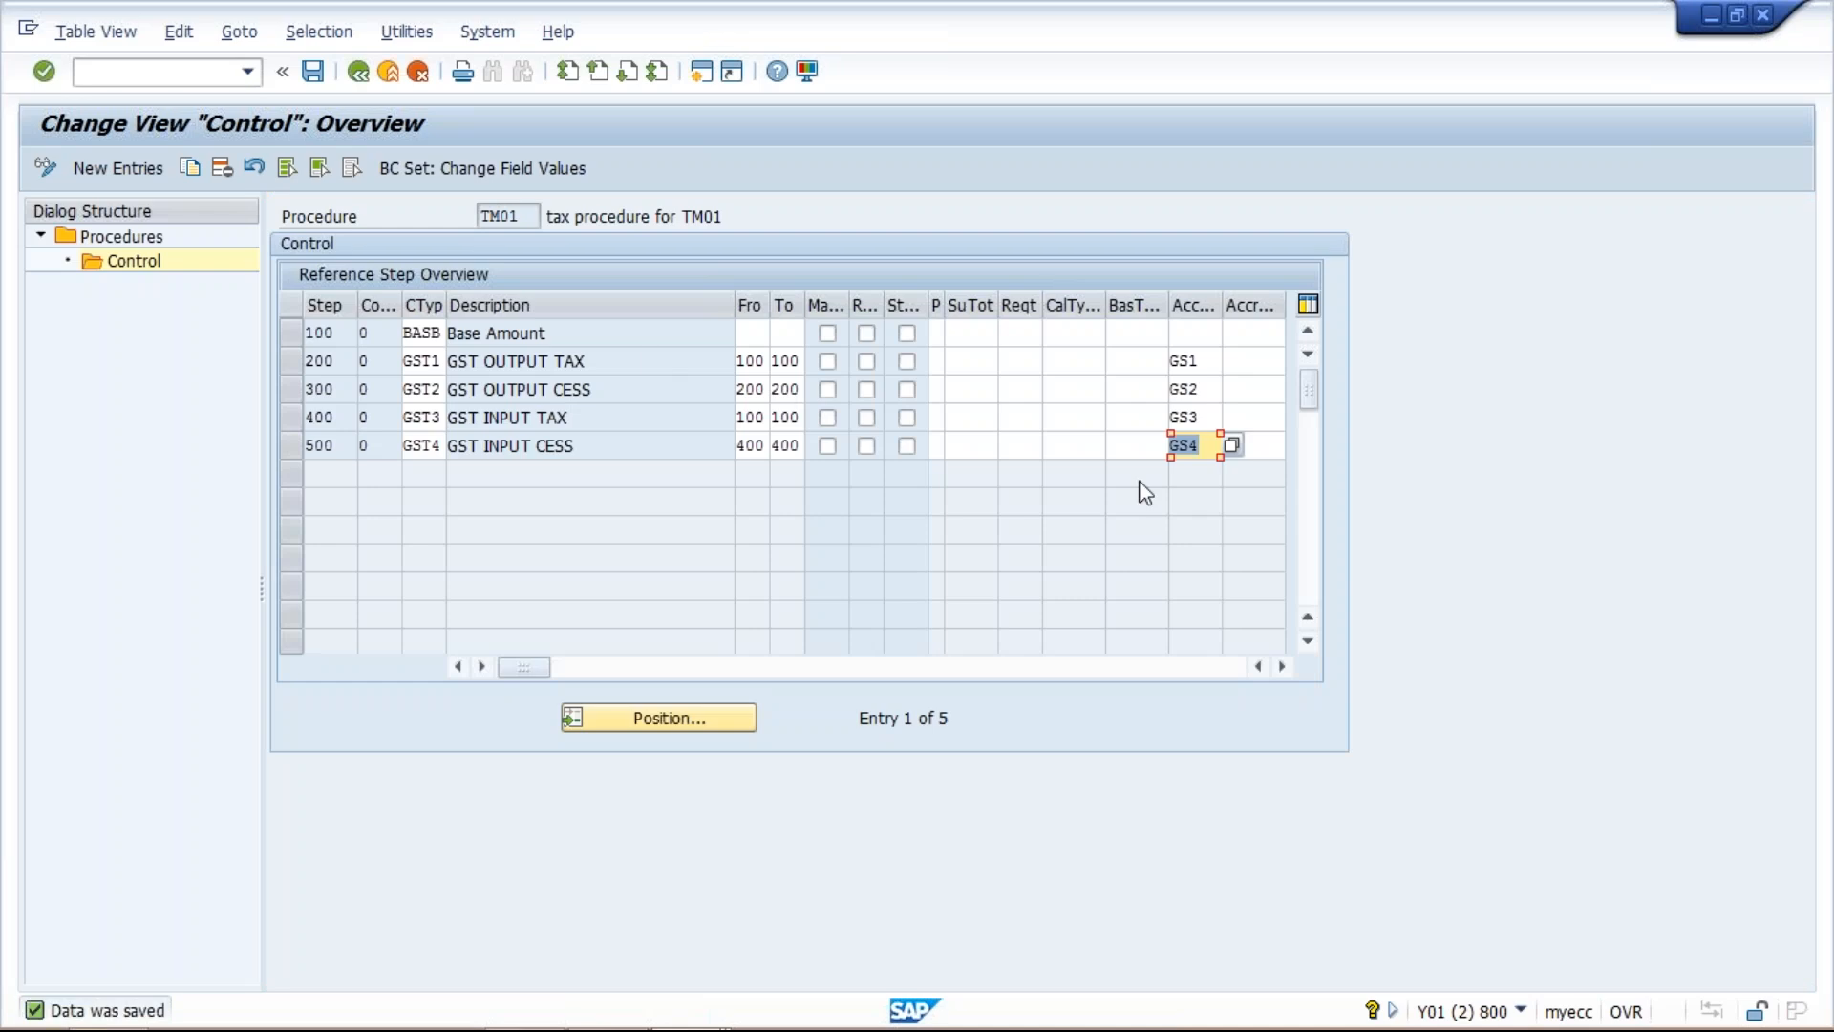
# Open a new SAP session alongside the TM01 tax procedure control data.
pyautogui.click(1200, 446)
pyautogui.click(702, 74)
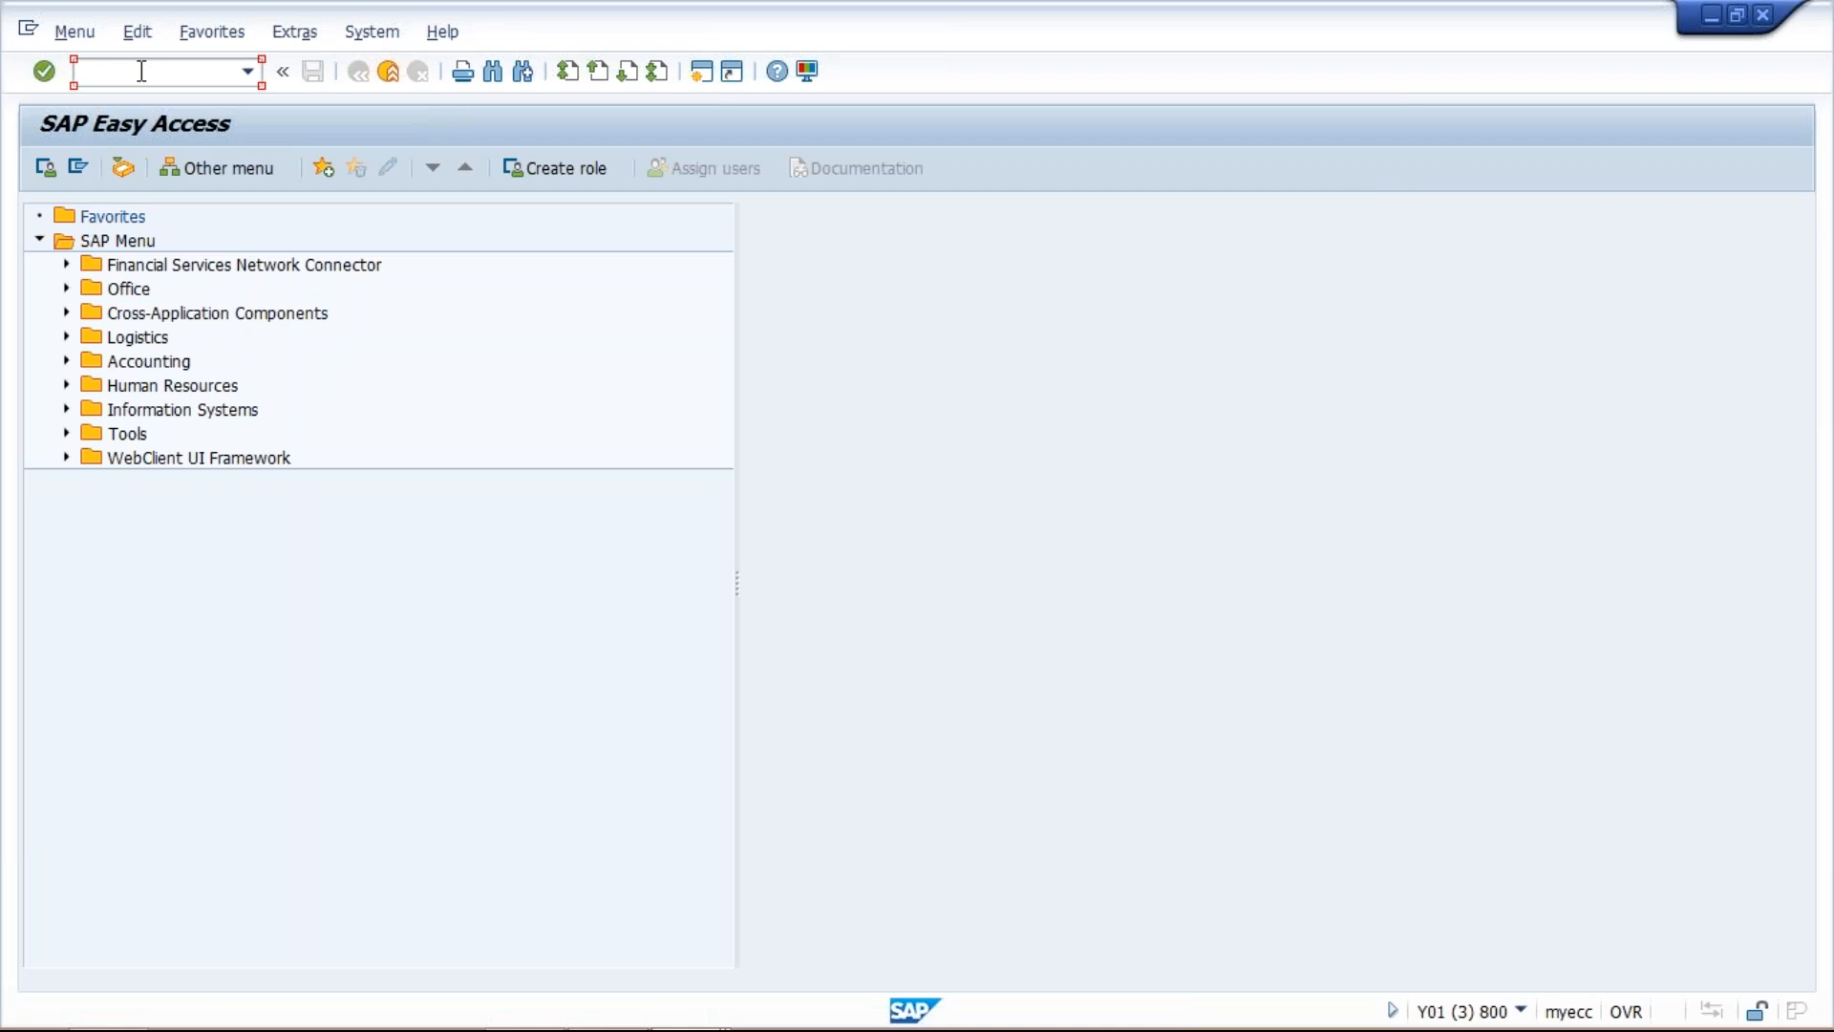
pyautogui.write('FTXP')
pyautogui.press('Return')
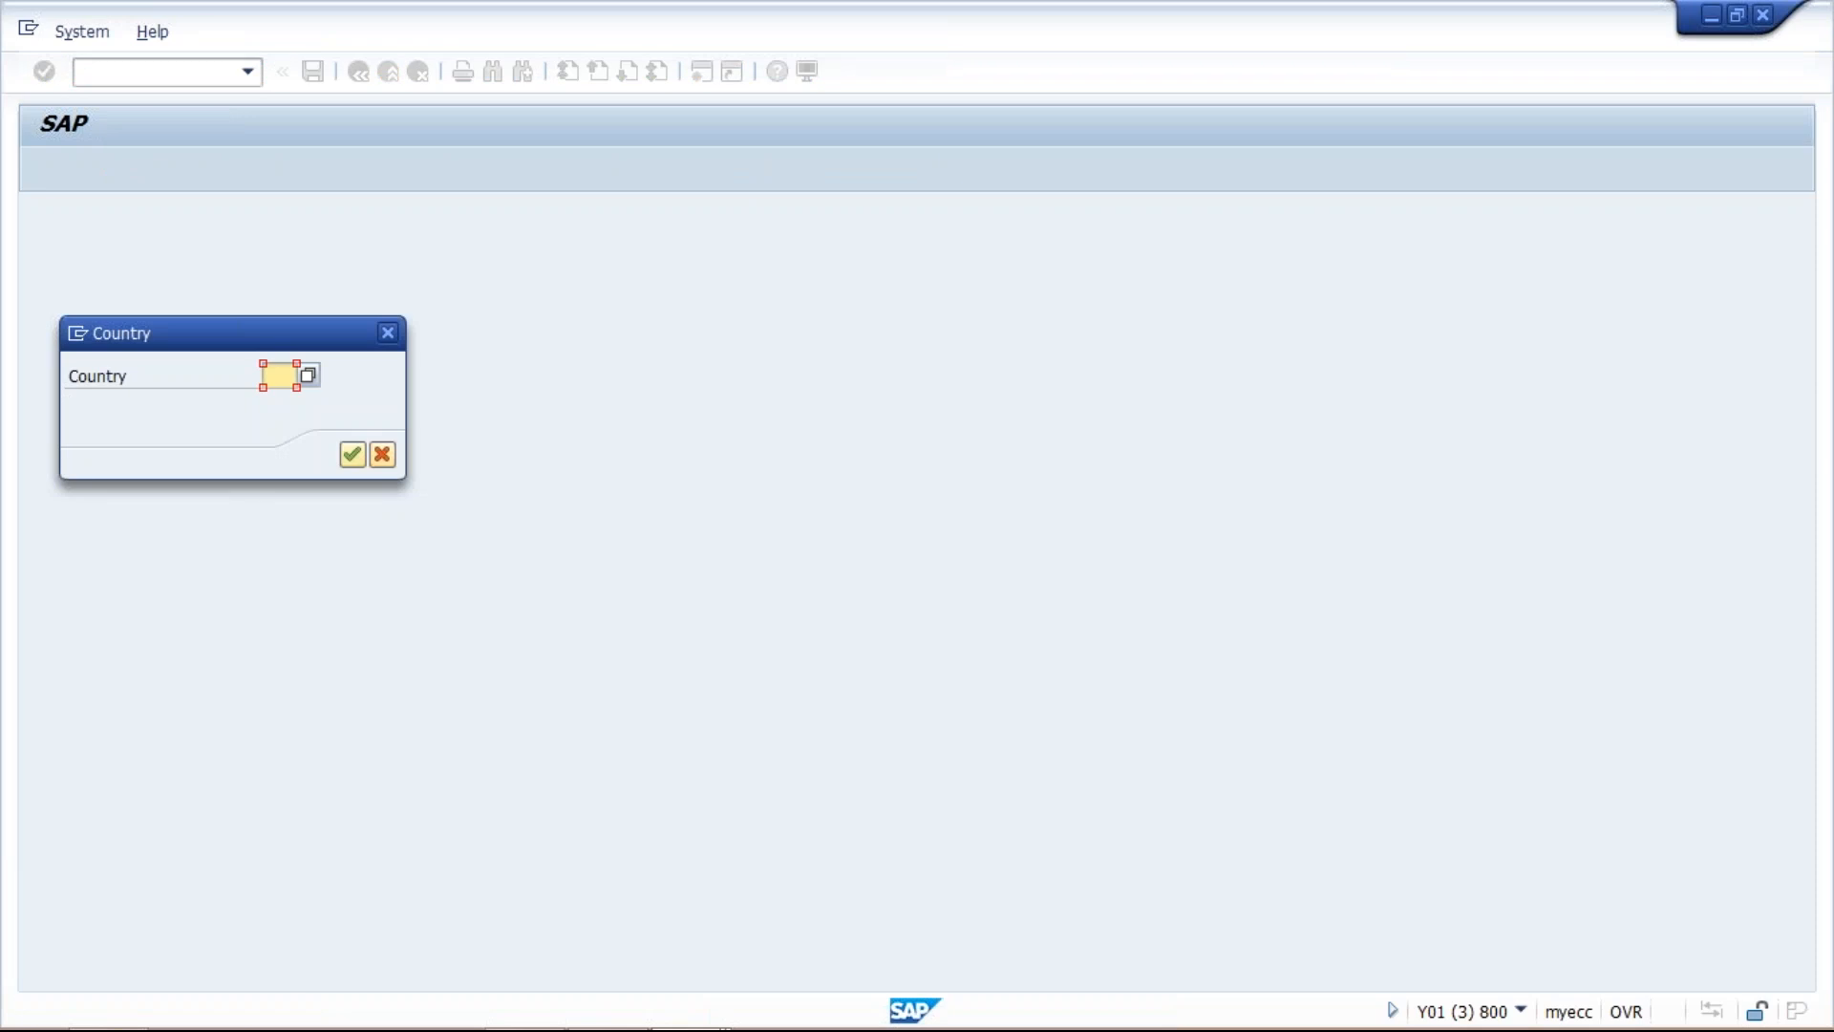
pyautogui.write('IN')
pyautogui.click(389, 331)
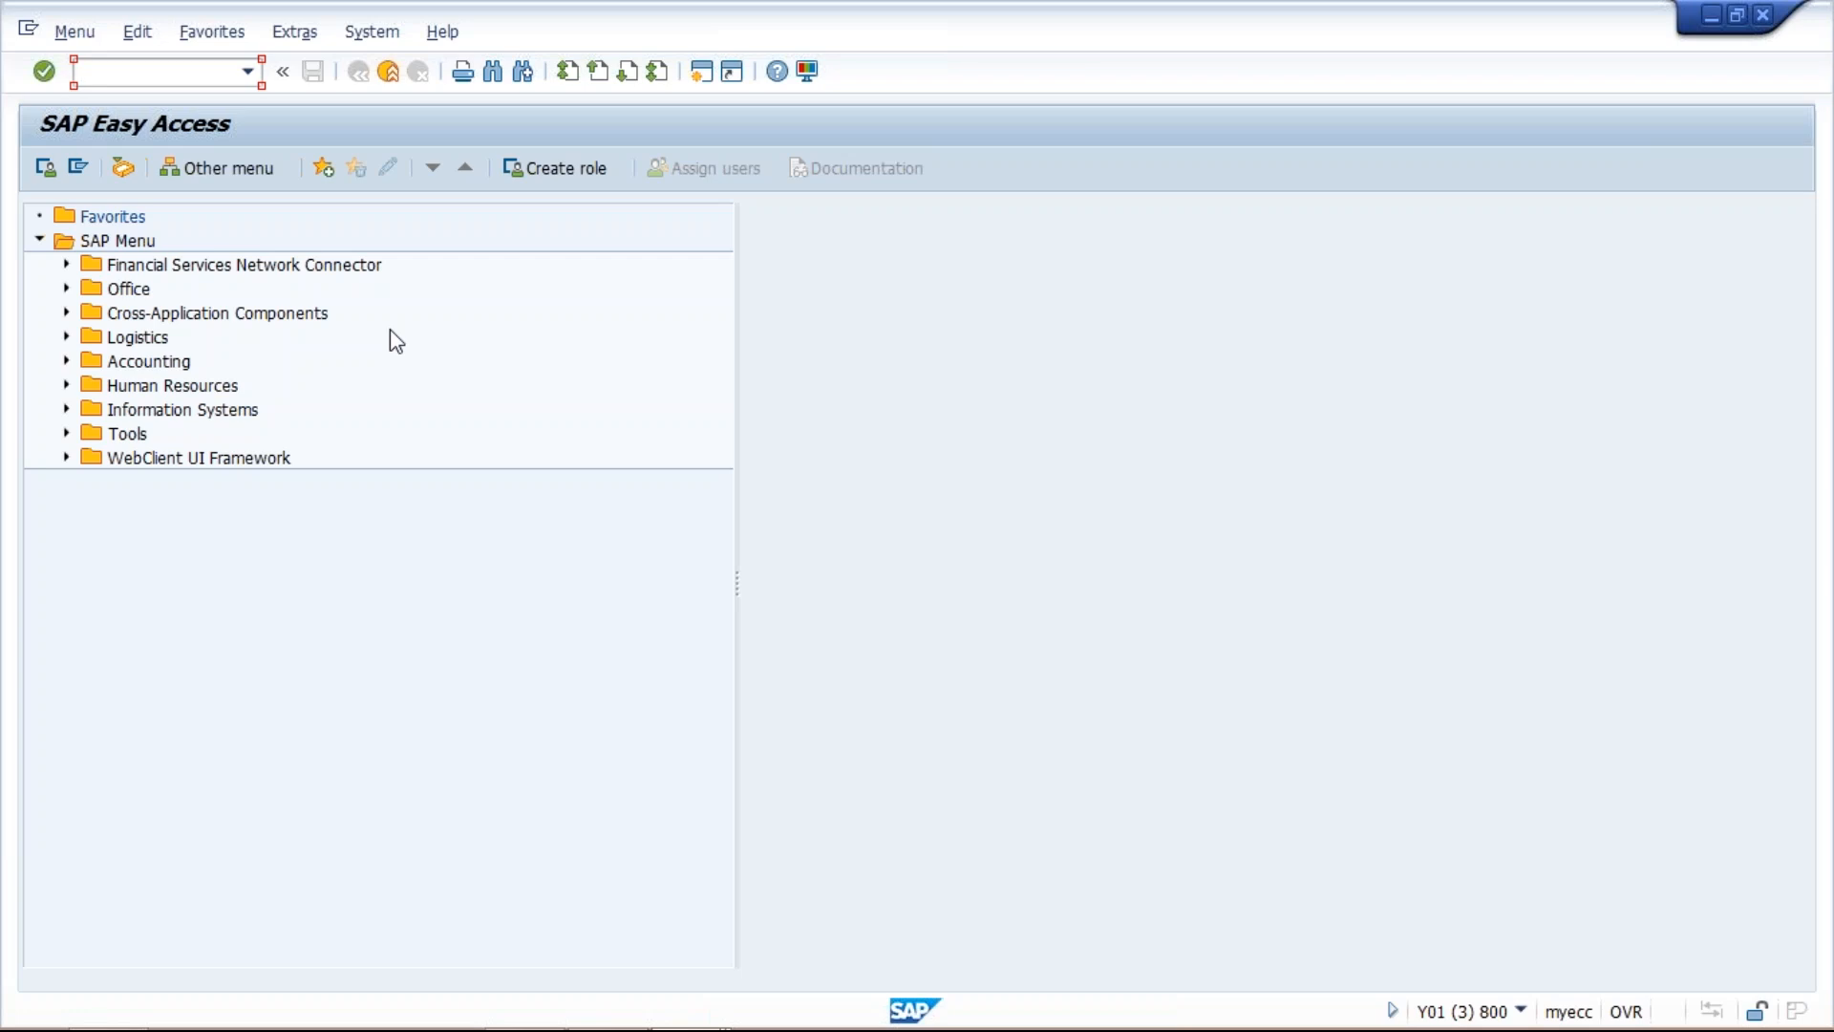
# Run transaction OBBG and find the entry for country IN in the country to calculation procedure assignments.
pyautogui.write('OBBG')
pyautogui.press('Return')
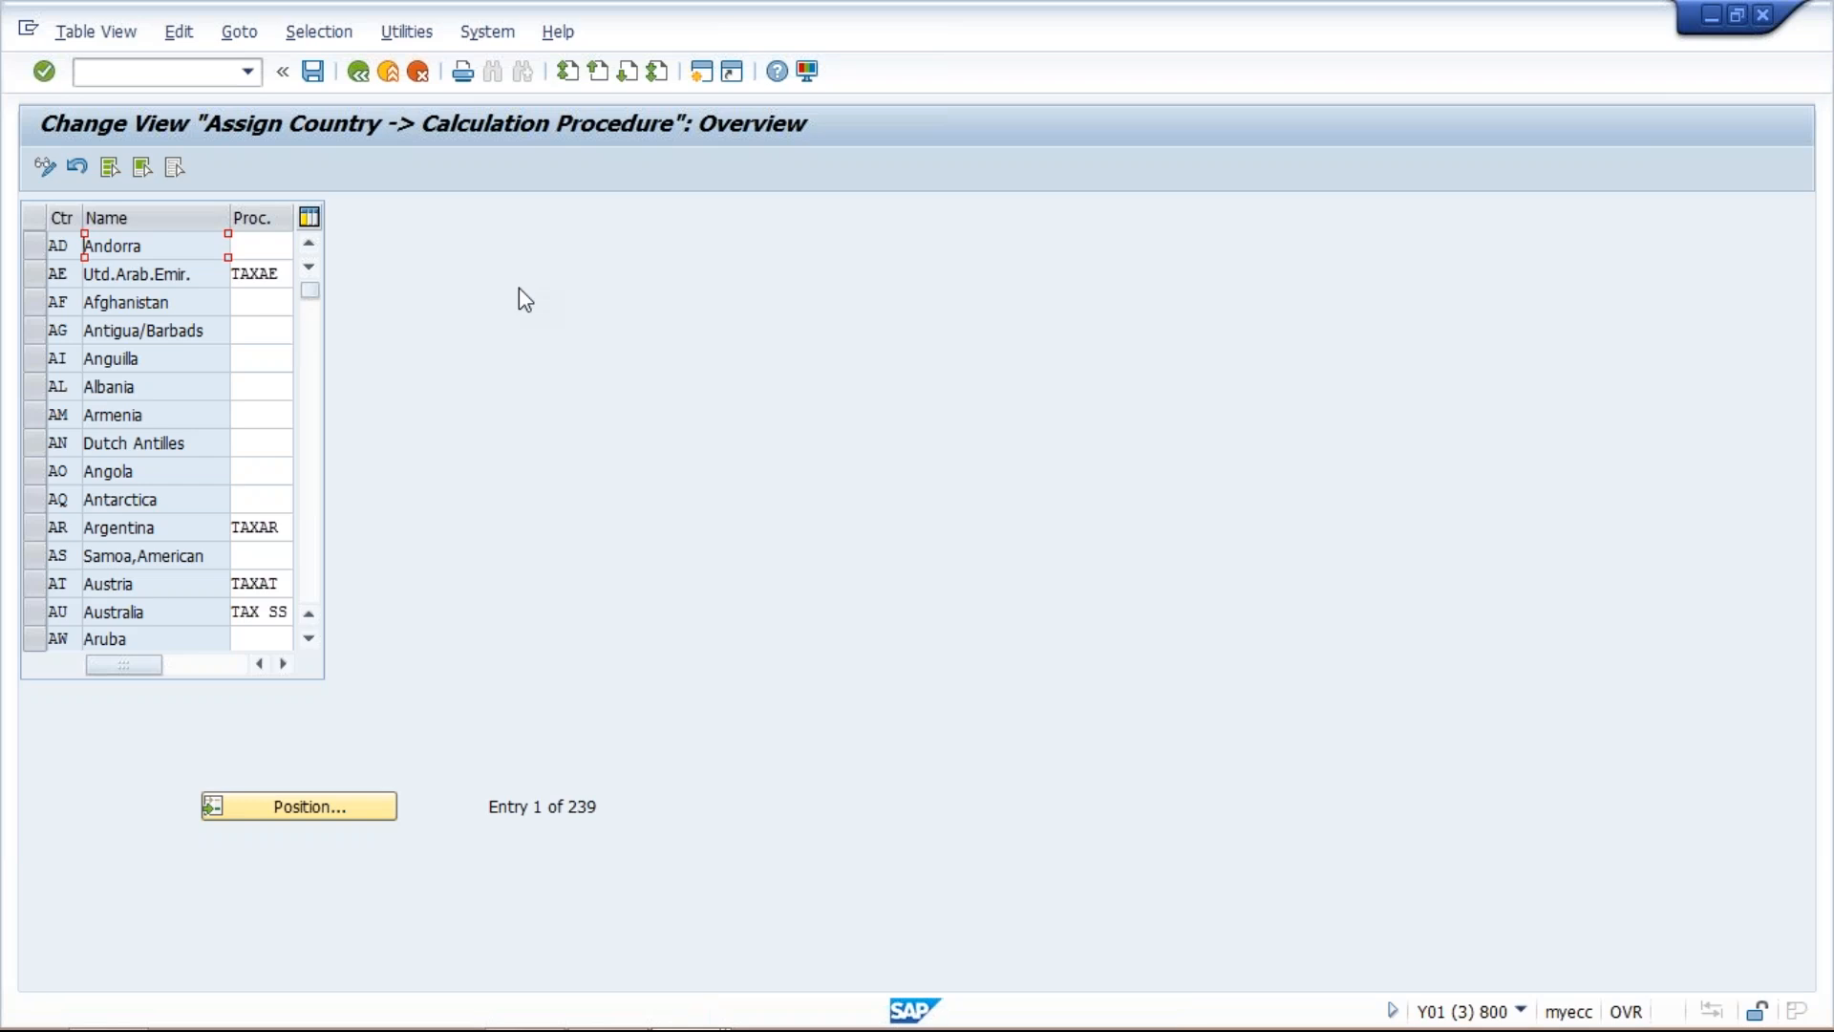
pyautogui.click(283, 820)
pyautogui.write('IN')
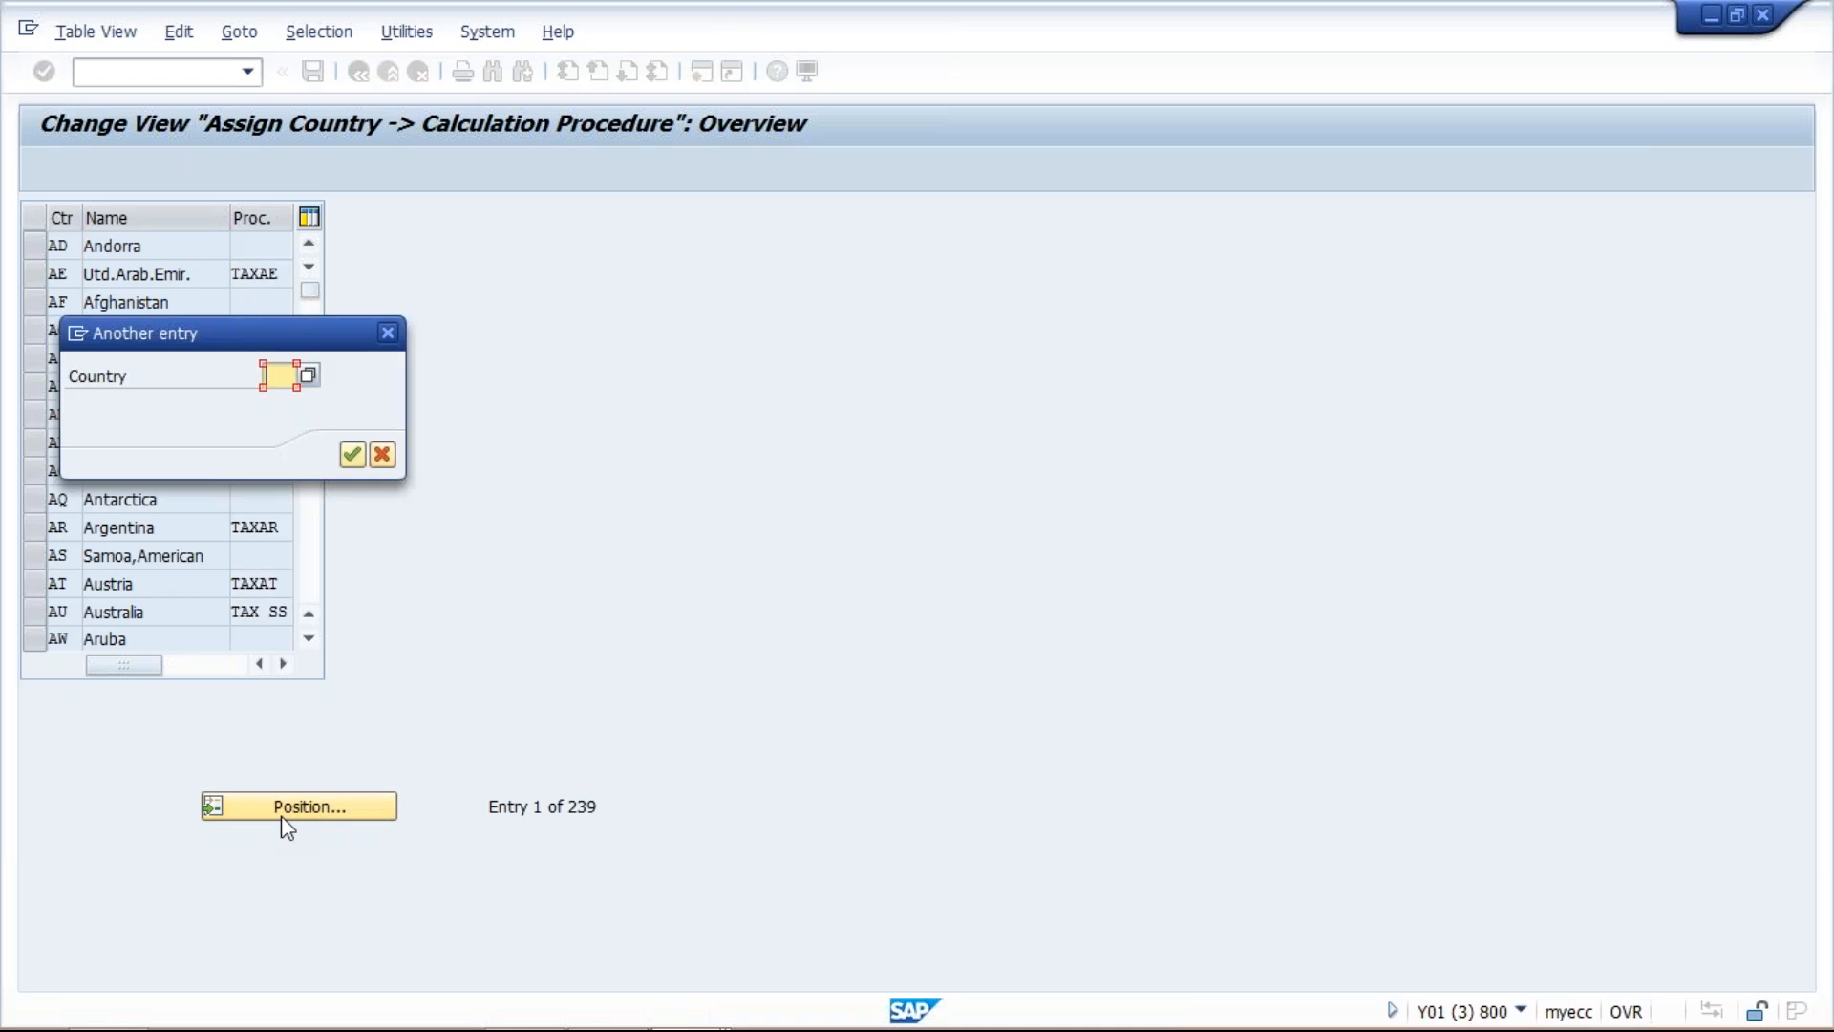
pyautogui.press('Return')
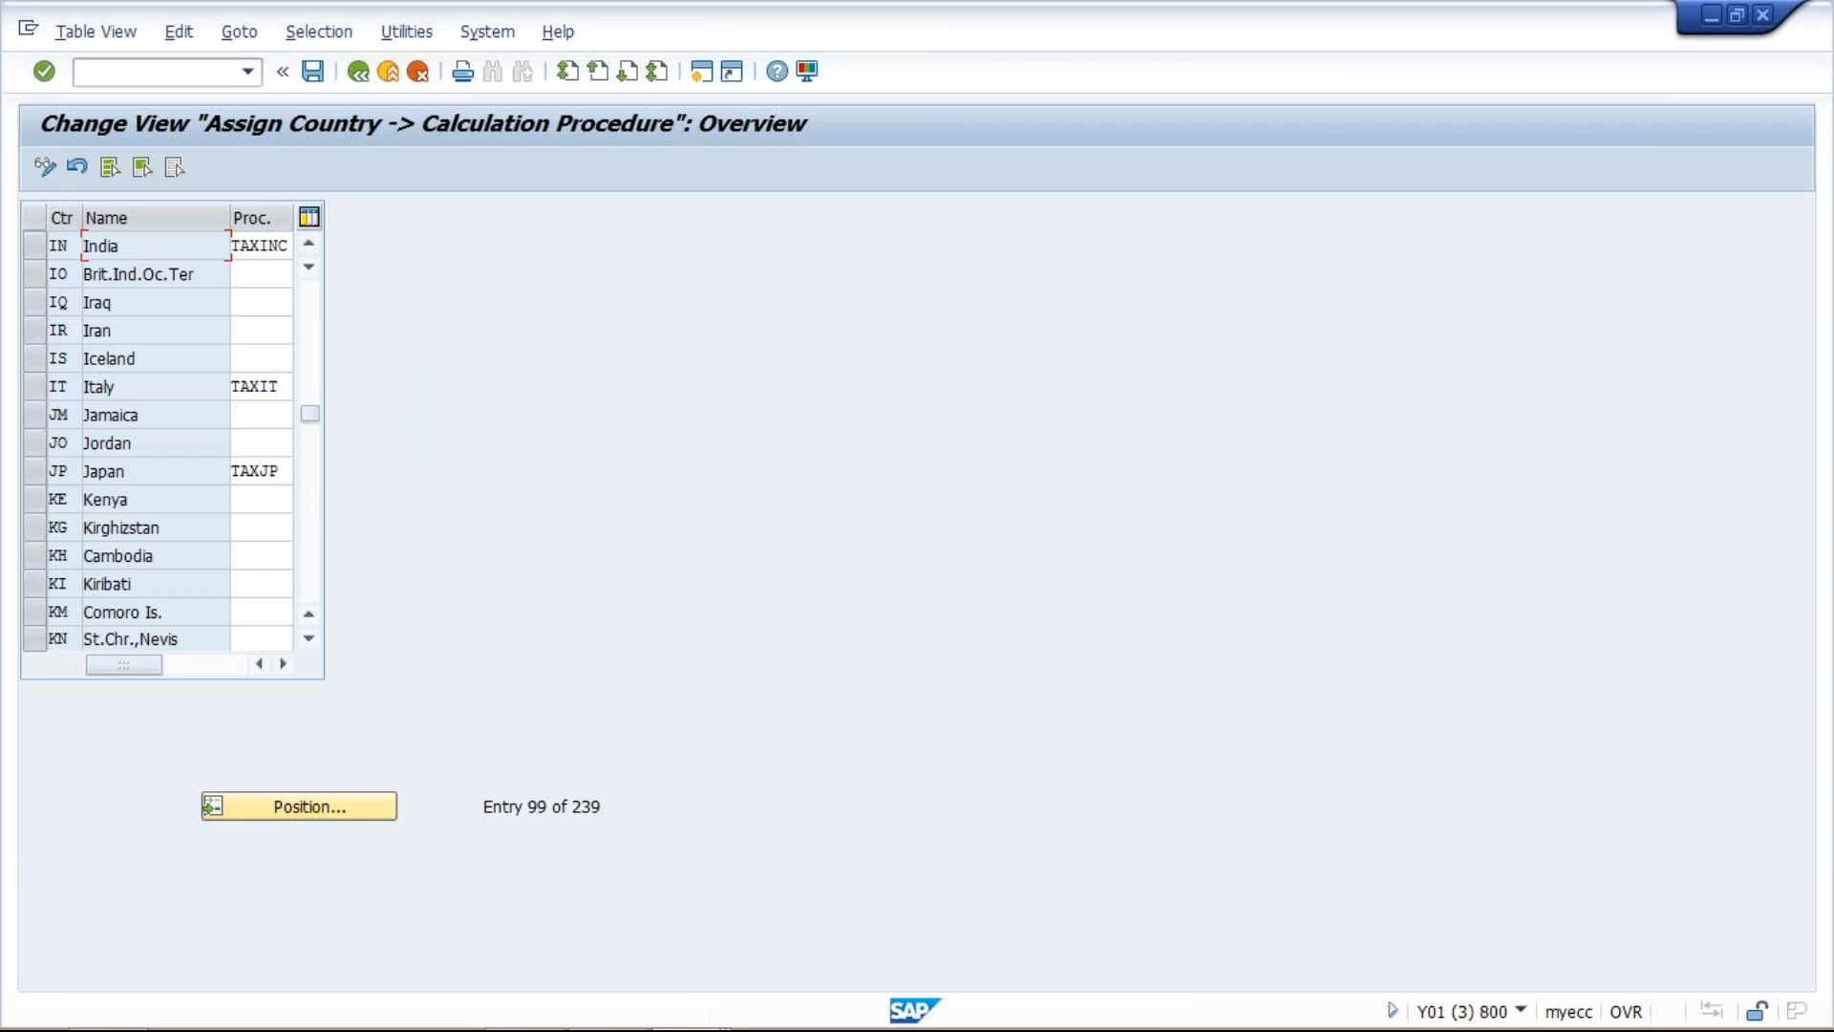
# Assign calculation procedure TM01 to India and save it with the proposed customizing request.
pyautogui.click(272, 245)
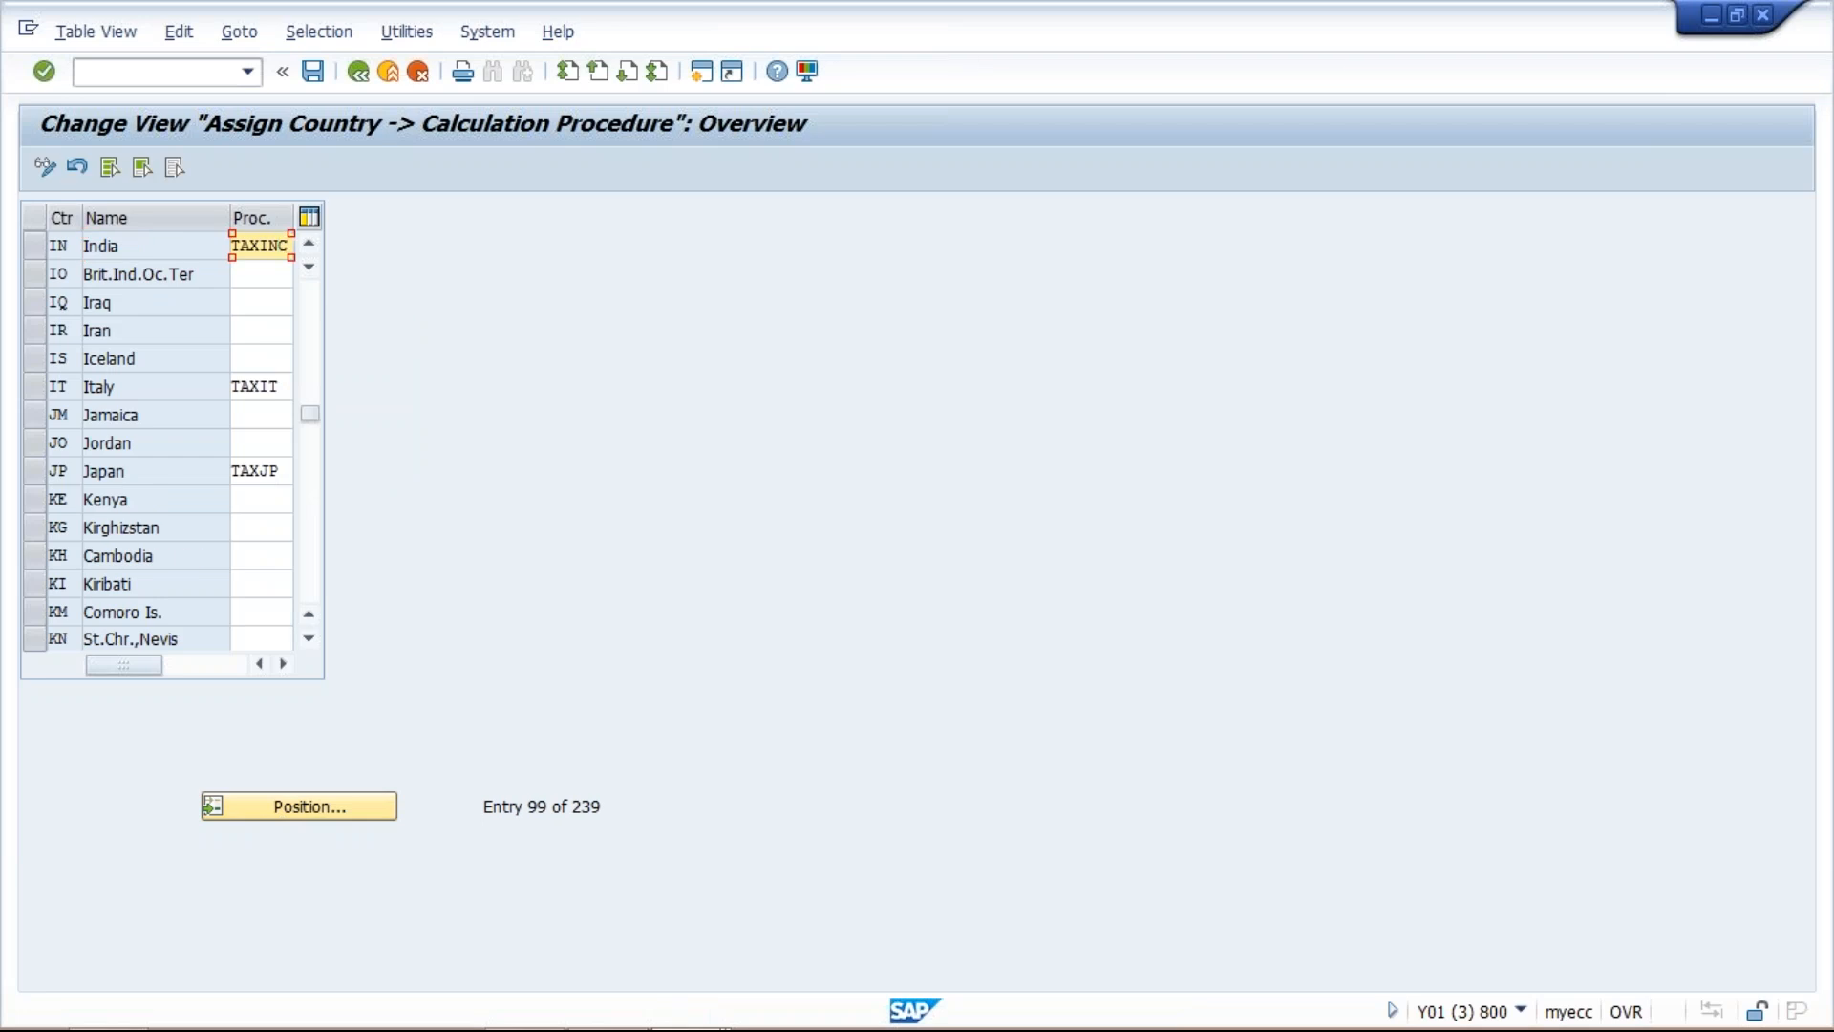
pyautogui.press('BackSpace')
pyautogui.press('BackSpace')
pyautogui.press('BackSpace')
pyautogui.press('BackSpace')
pyautogui.press('BackSpace')
pyautogui.press('BackSpace')
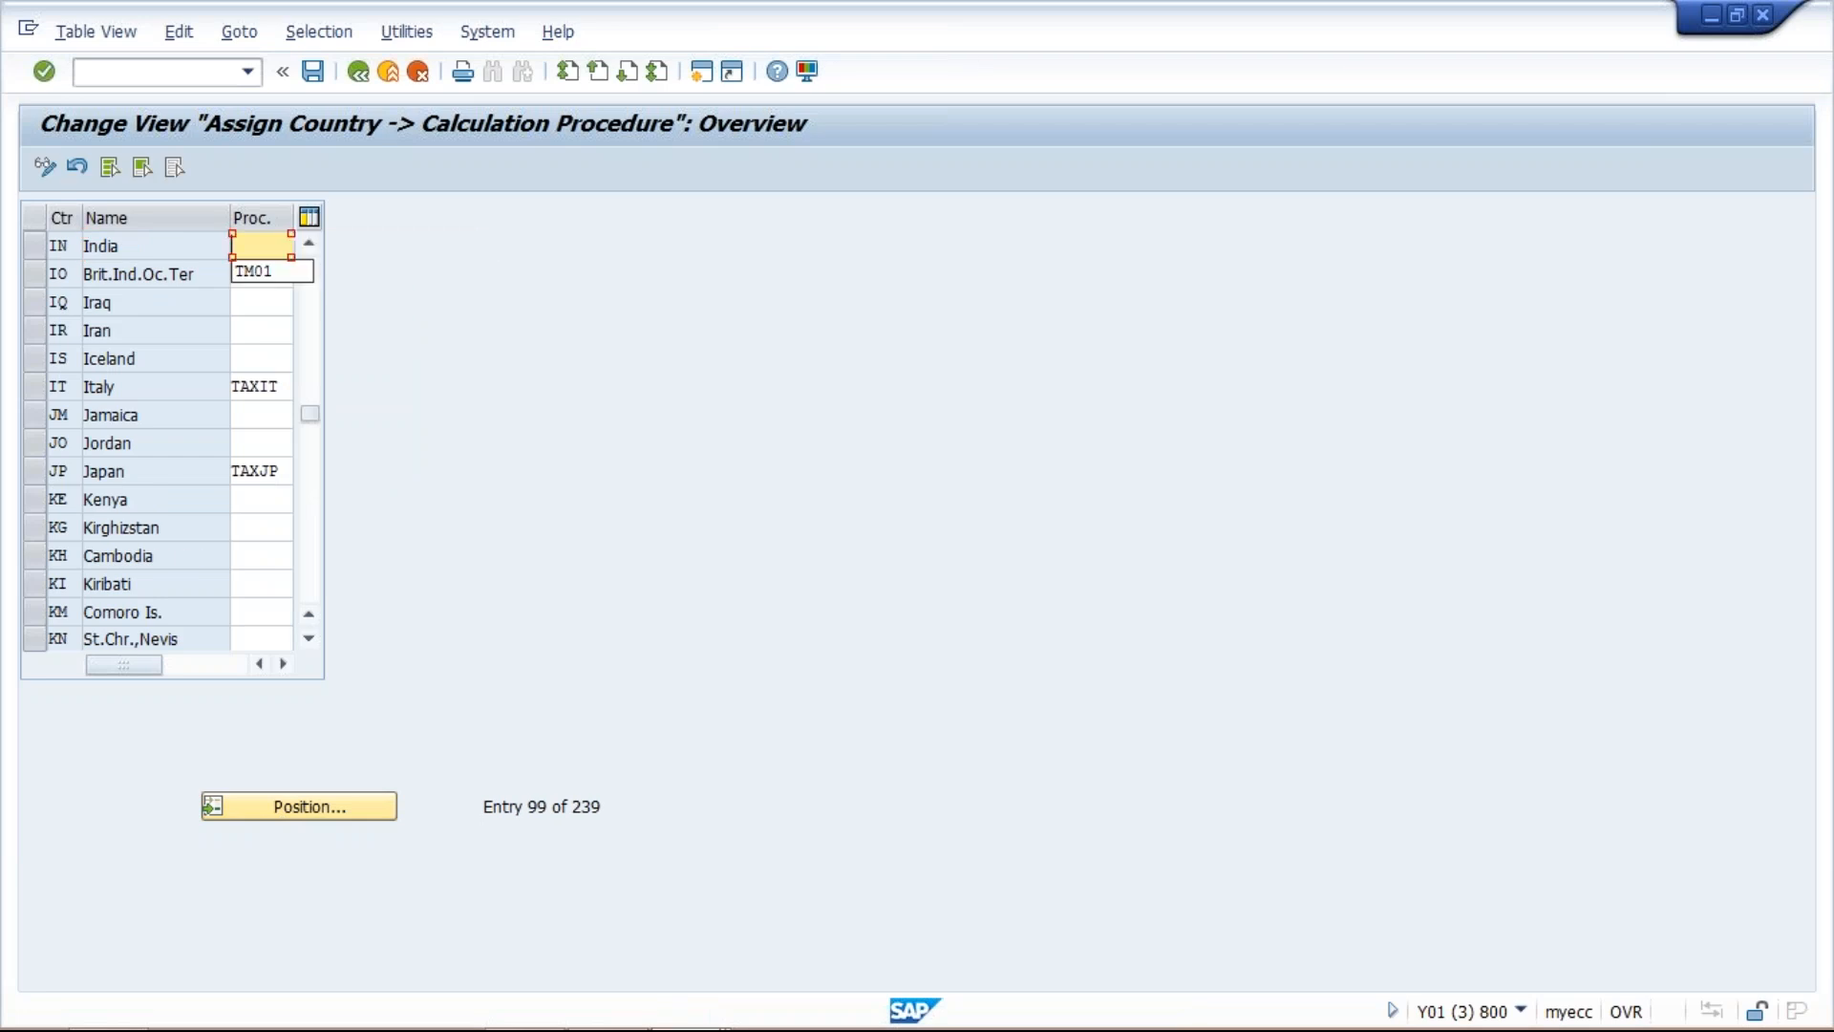
pyautogui.click(274, 271)
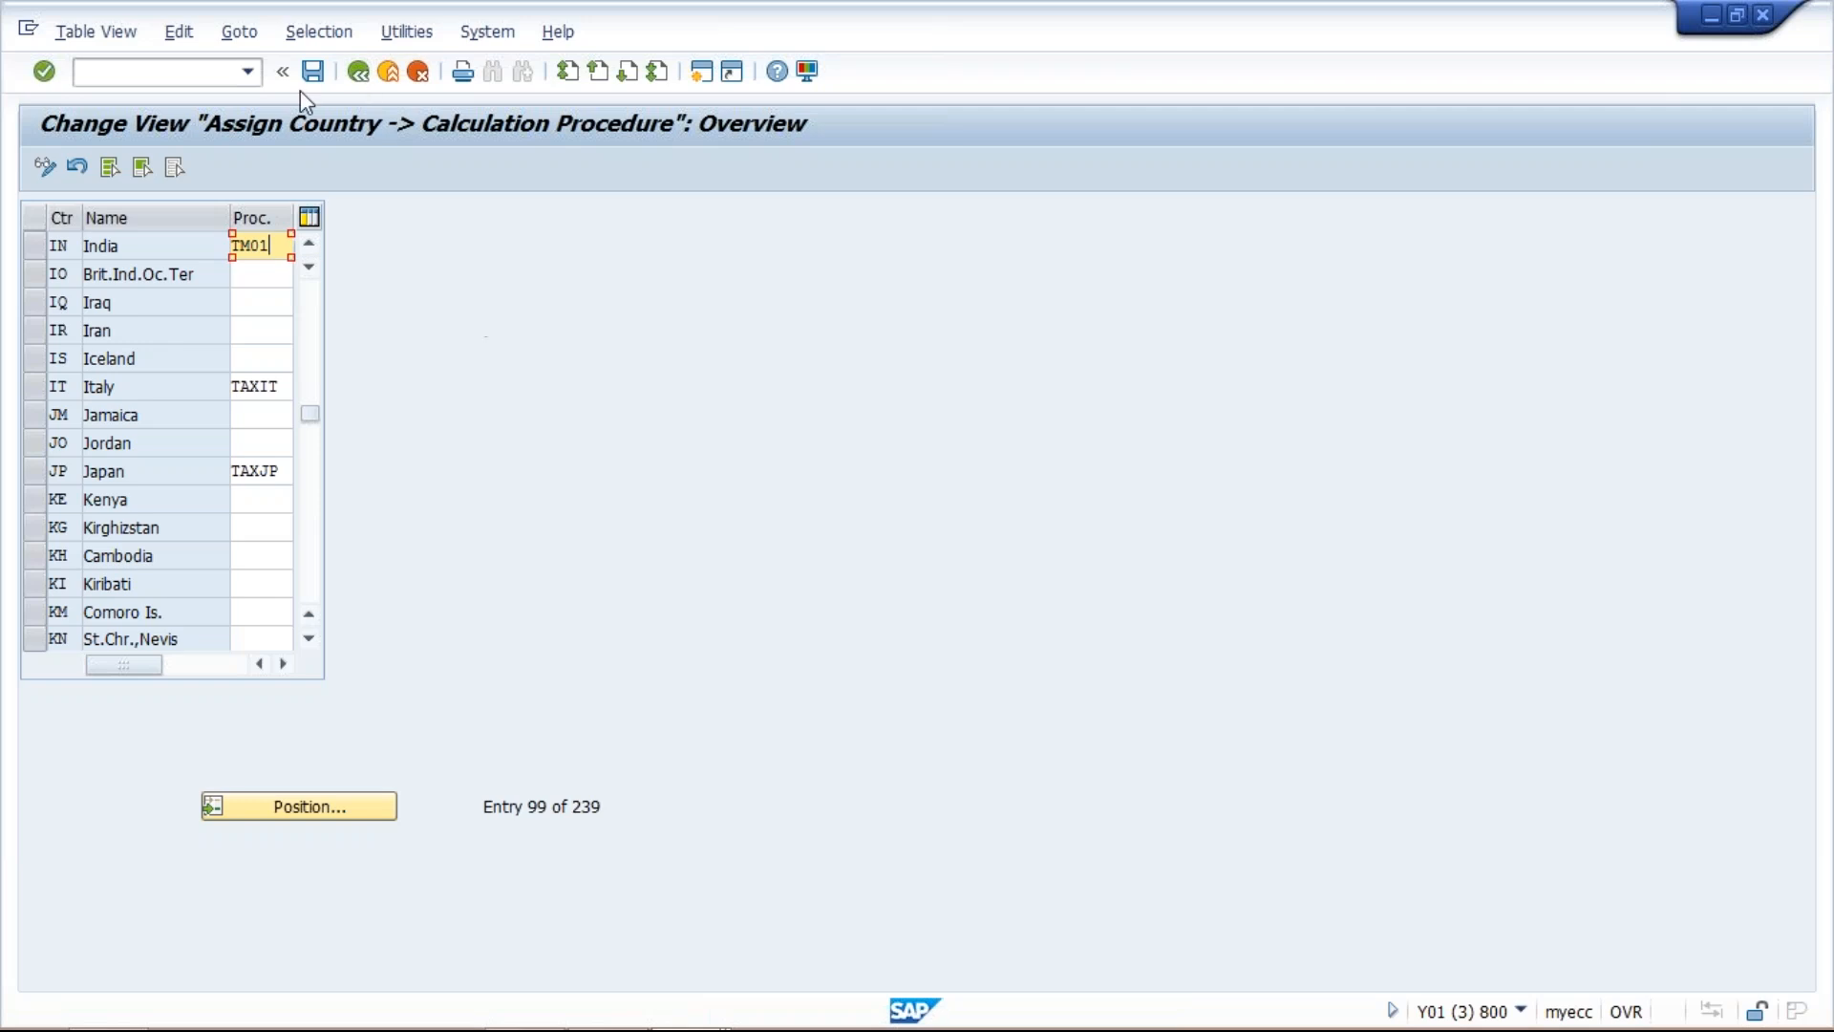
pyautogui.click(319, 73)
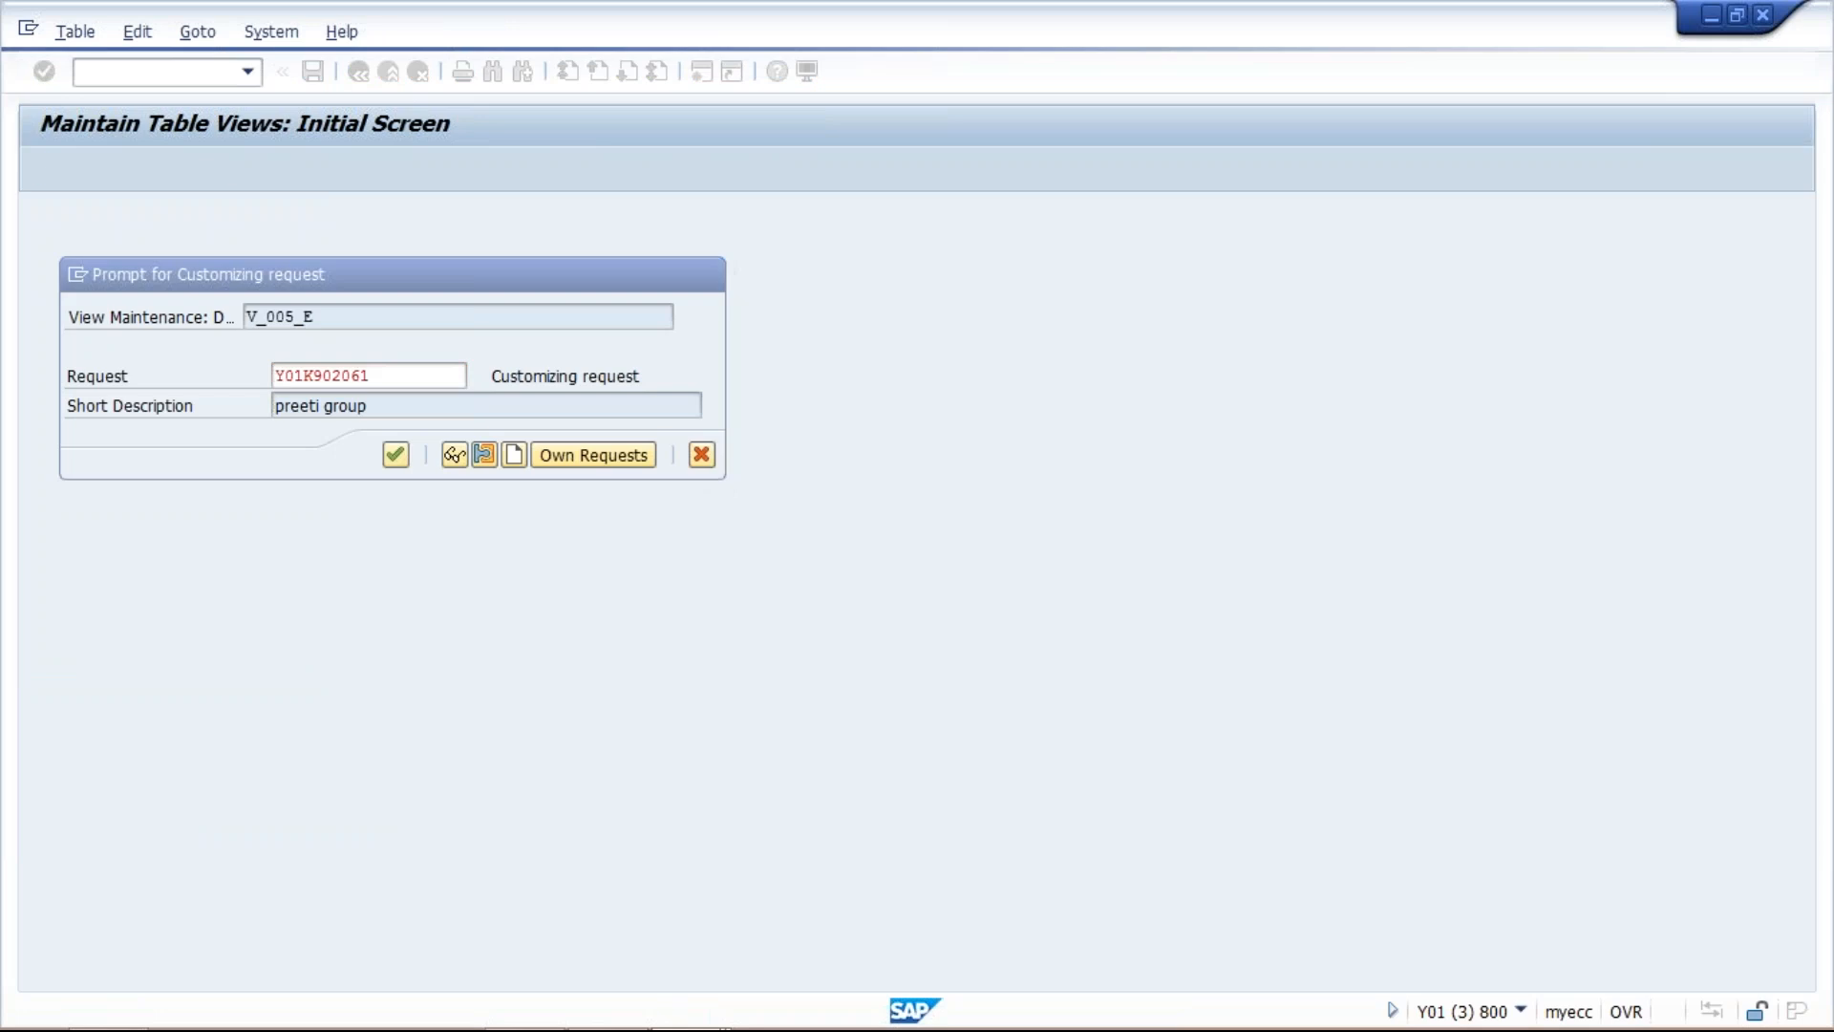
pyautogui.press('Return')
# Leave the procedure assignment and run transaction FTXP for country IN.
pyautogui.click(248, 75)
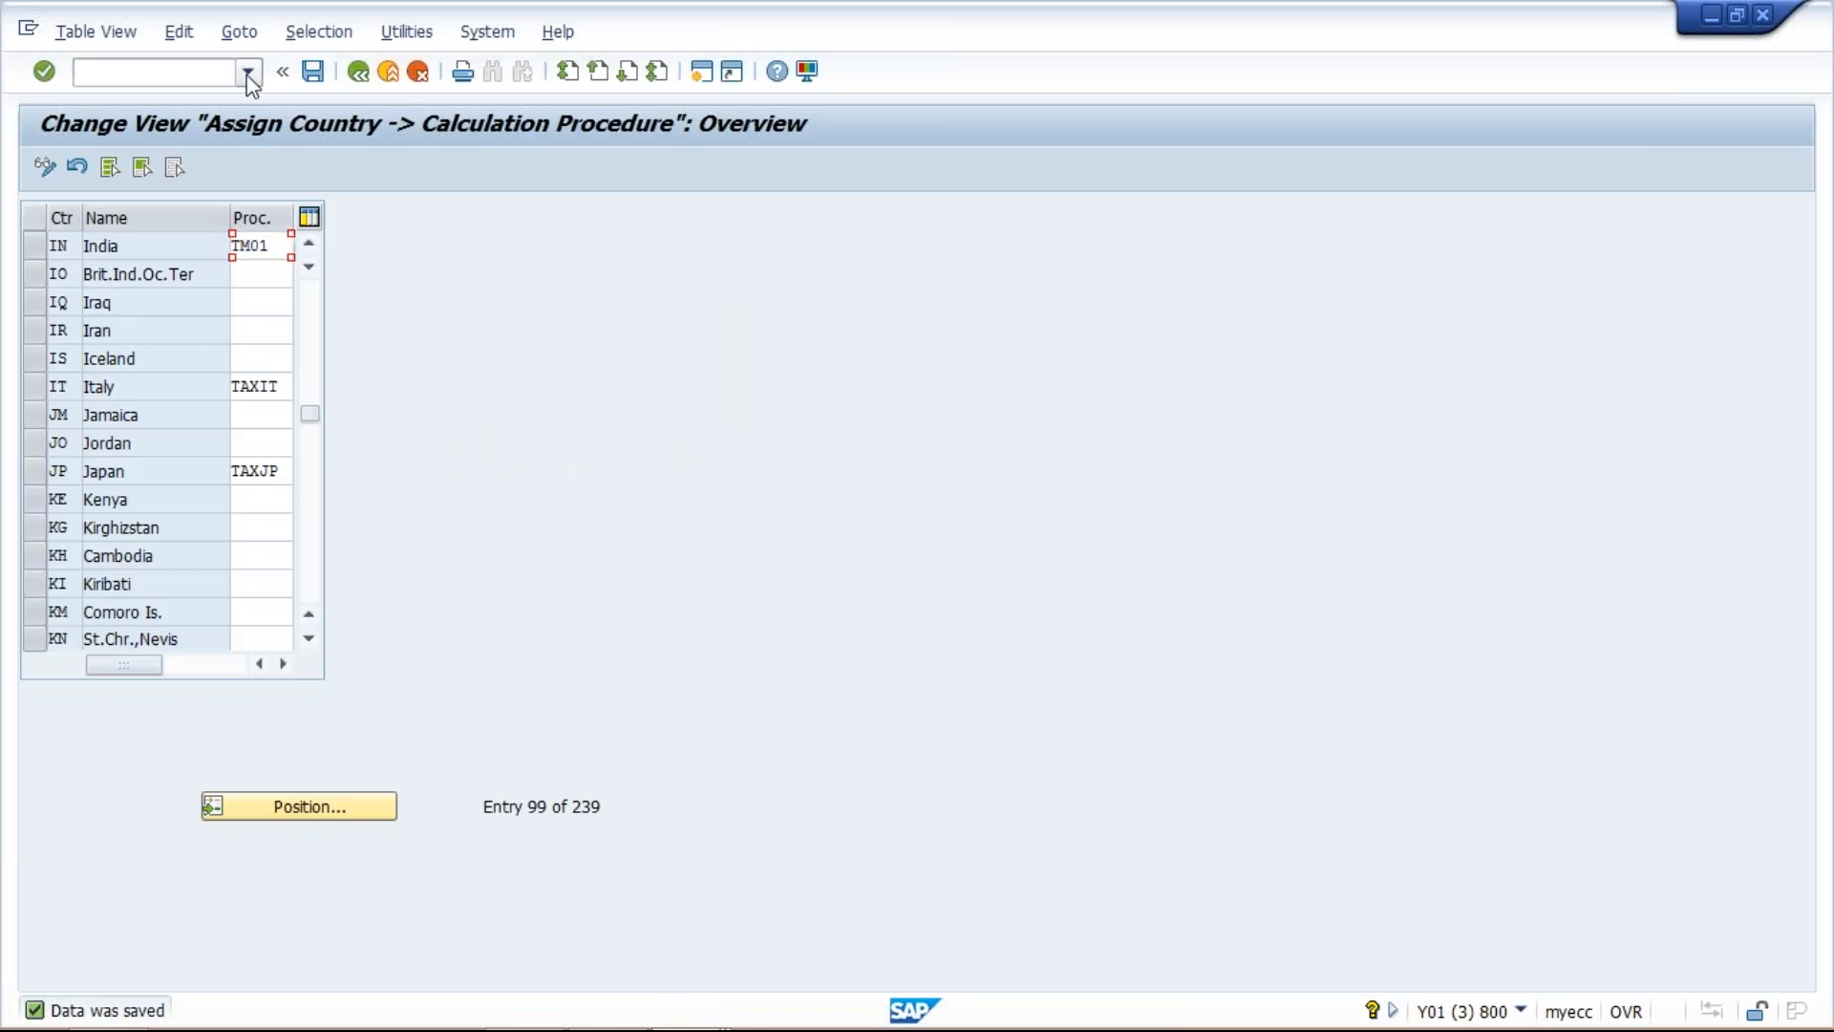
pyautogui.click(230, 118)
pyautogui.press('Left')
pyautogui.write('/N')
pyautogui.press('Return')
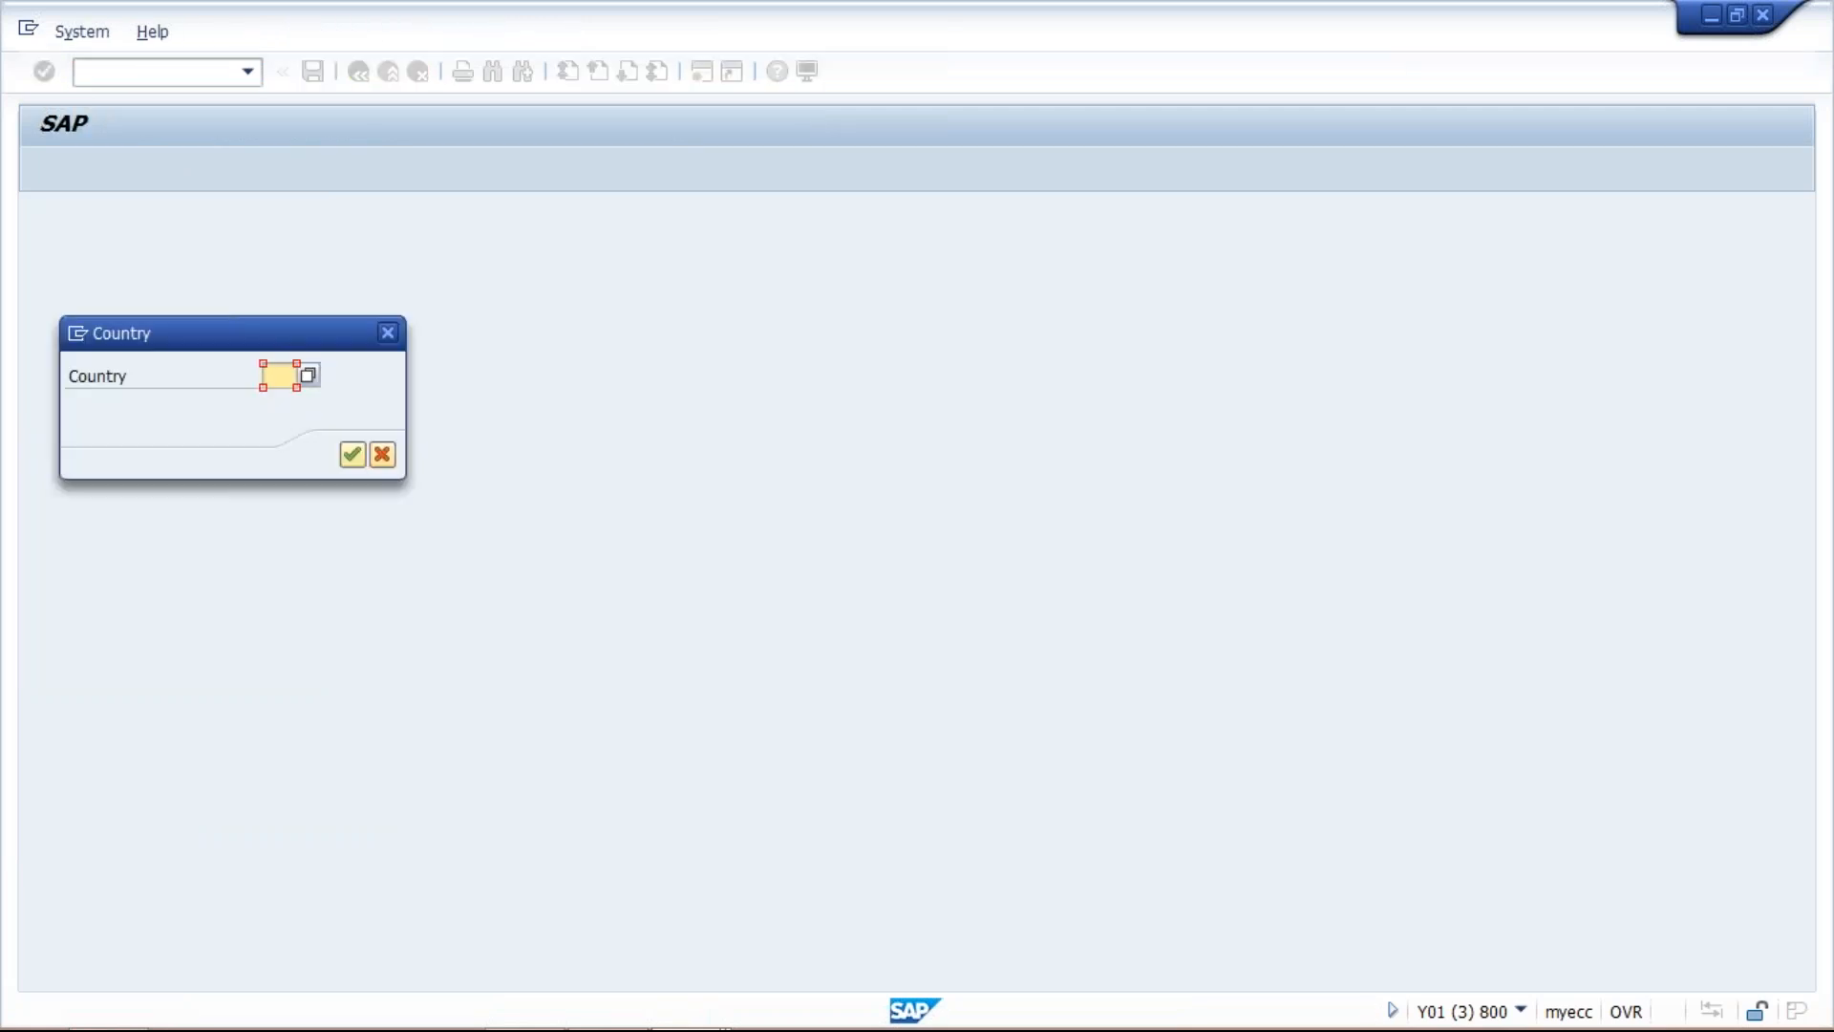
pyautogui.write('IN')
pyautogui.press('Return')
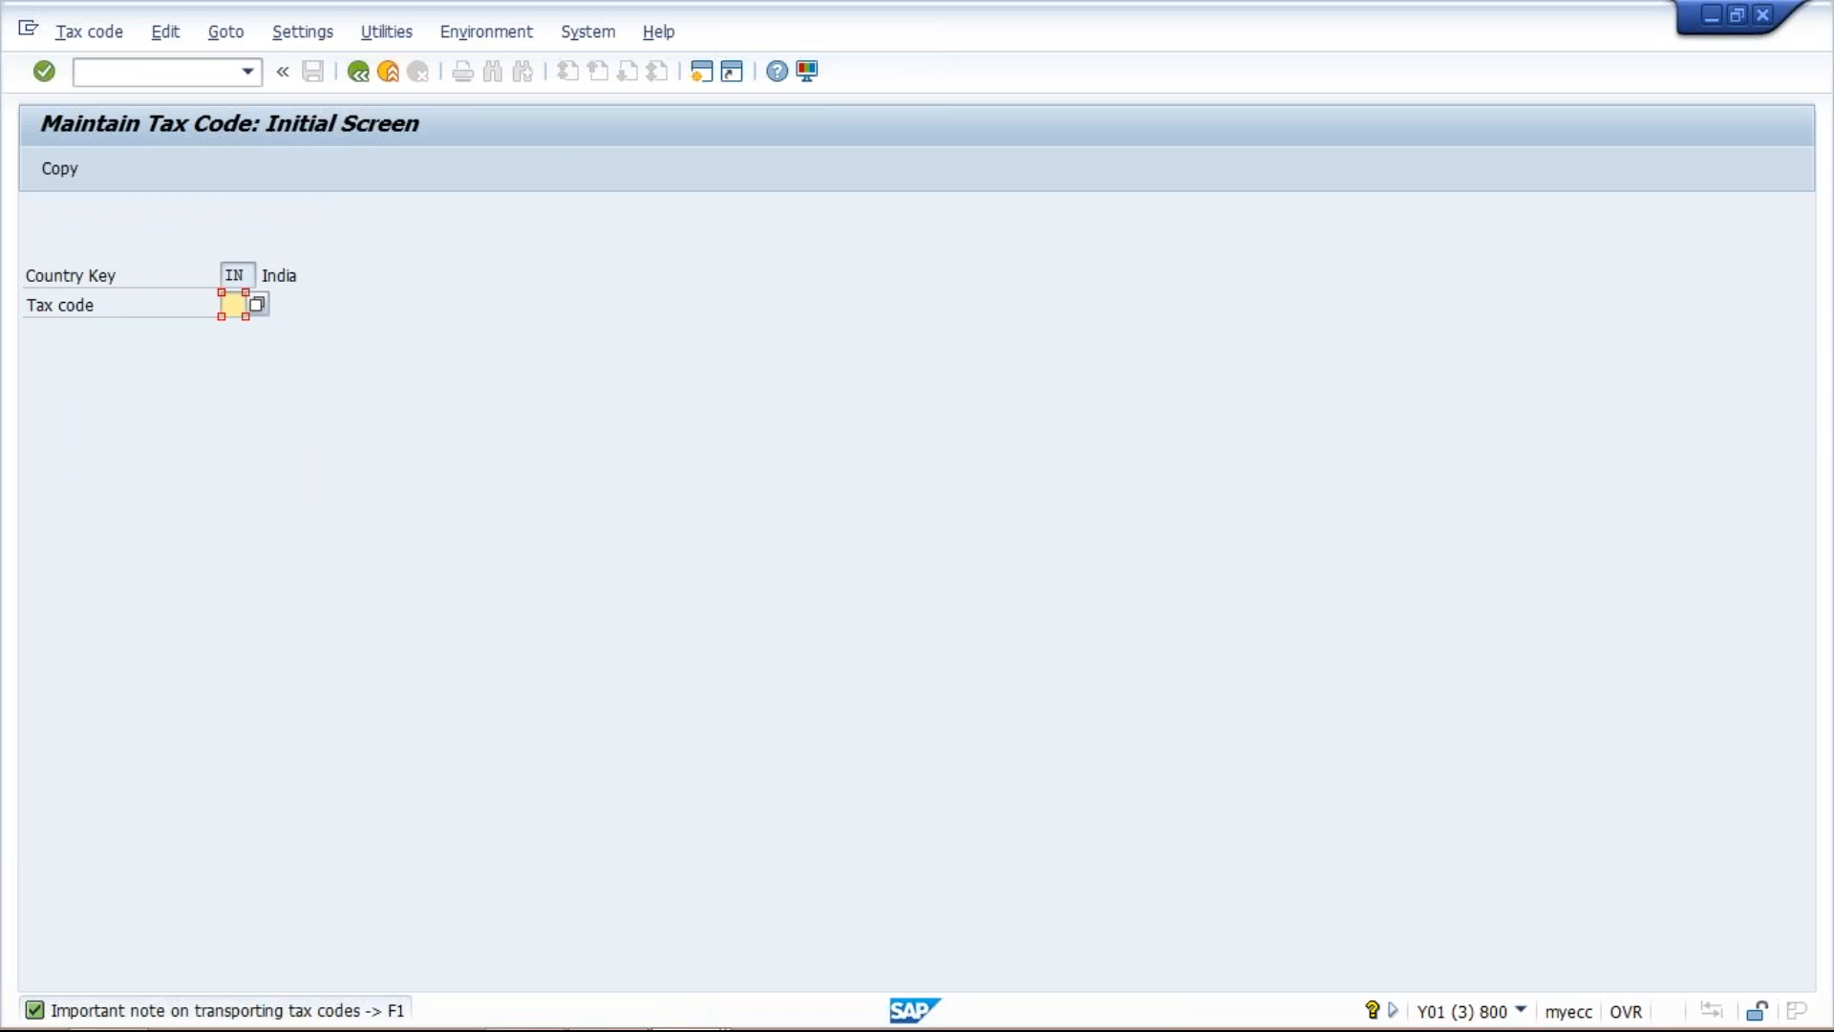
# Start tax code T1 with the description 10 GST OUTPUT and tax type A (output tax).
pyautogui.write('T1')
pyautogui.press('Return')
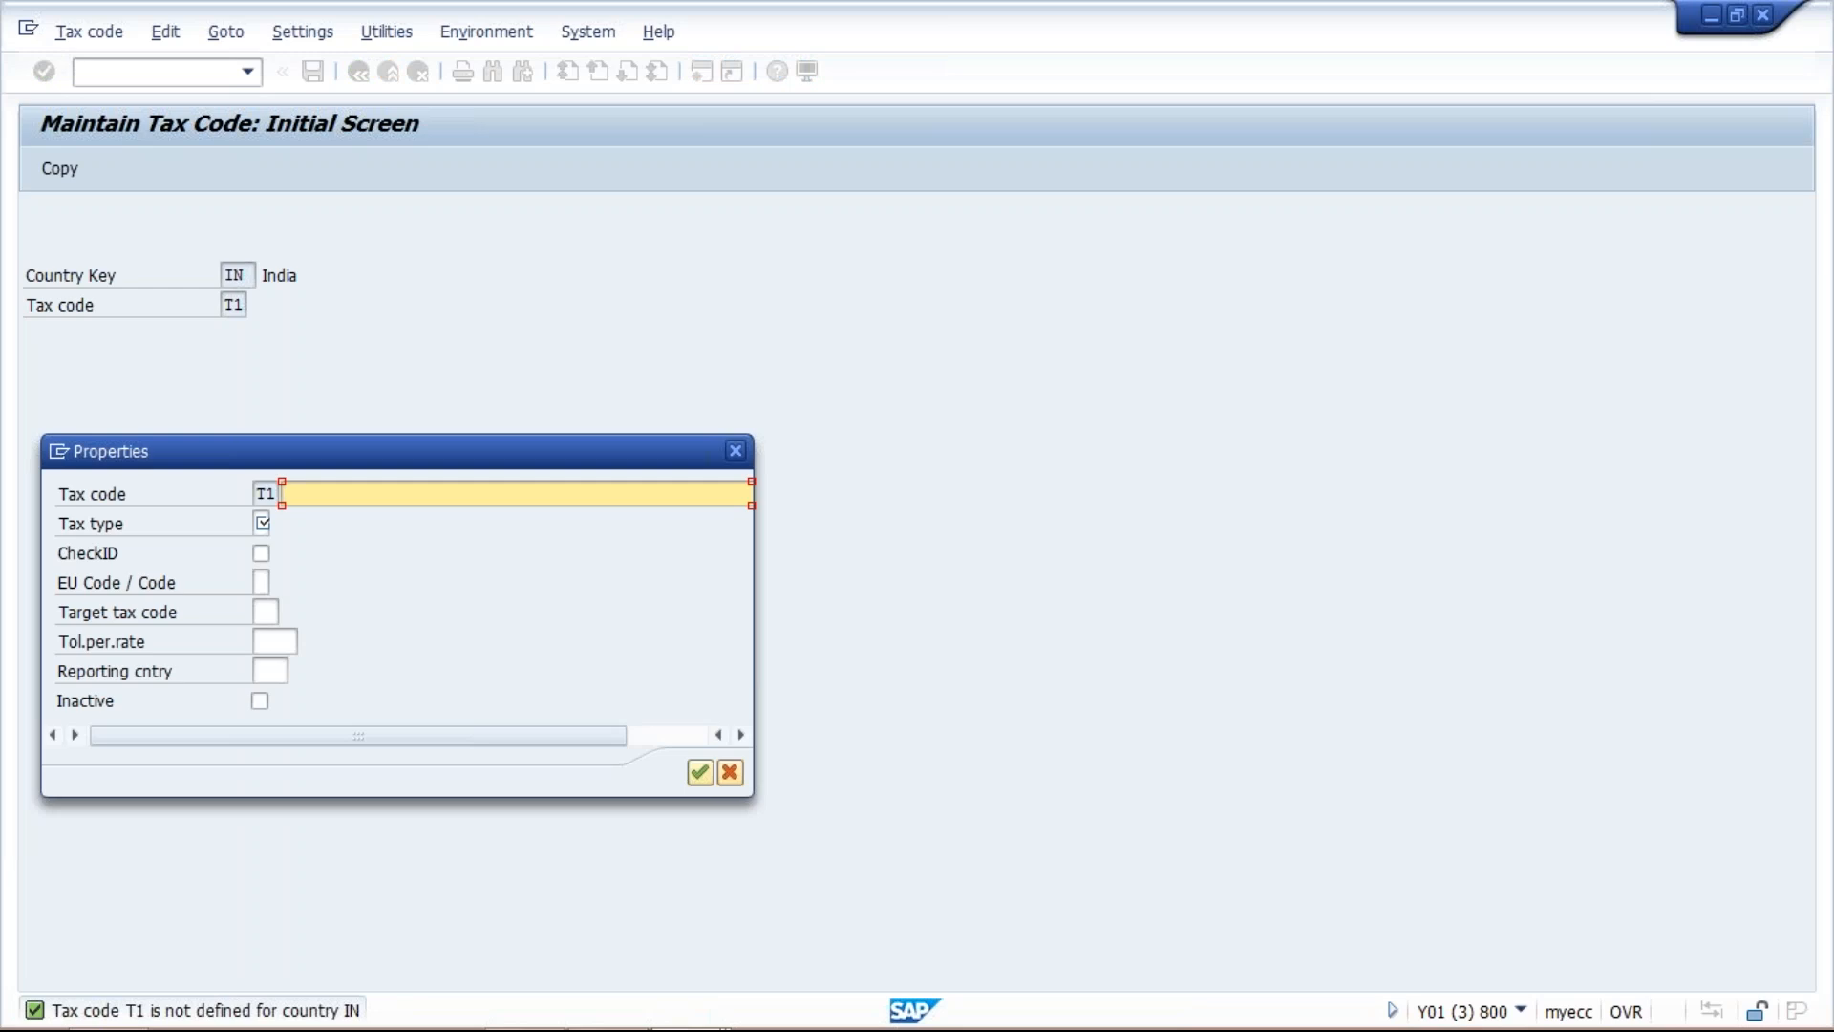
pyautogui.write('10 GST OUTPUT')
pyautogui.click(260, 523)
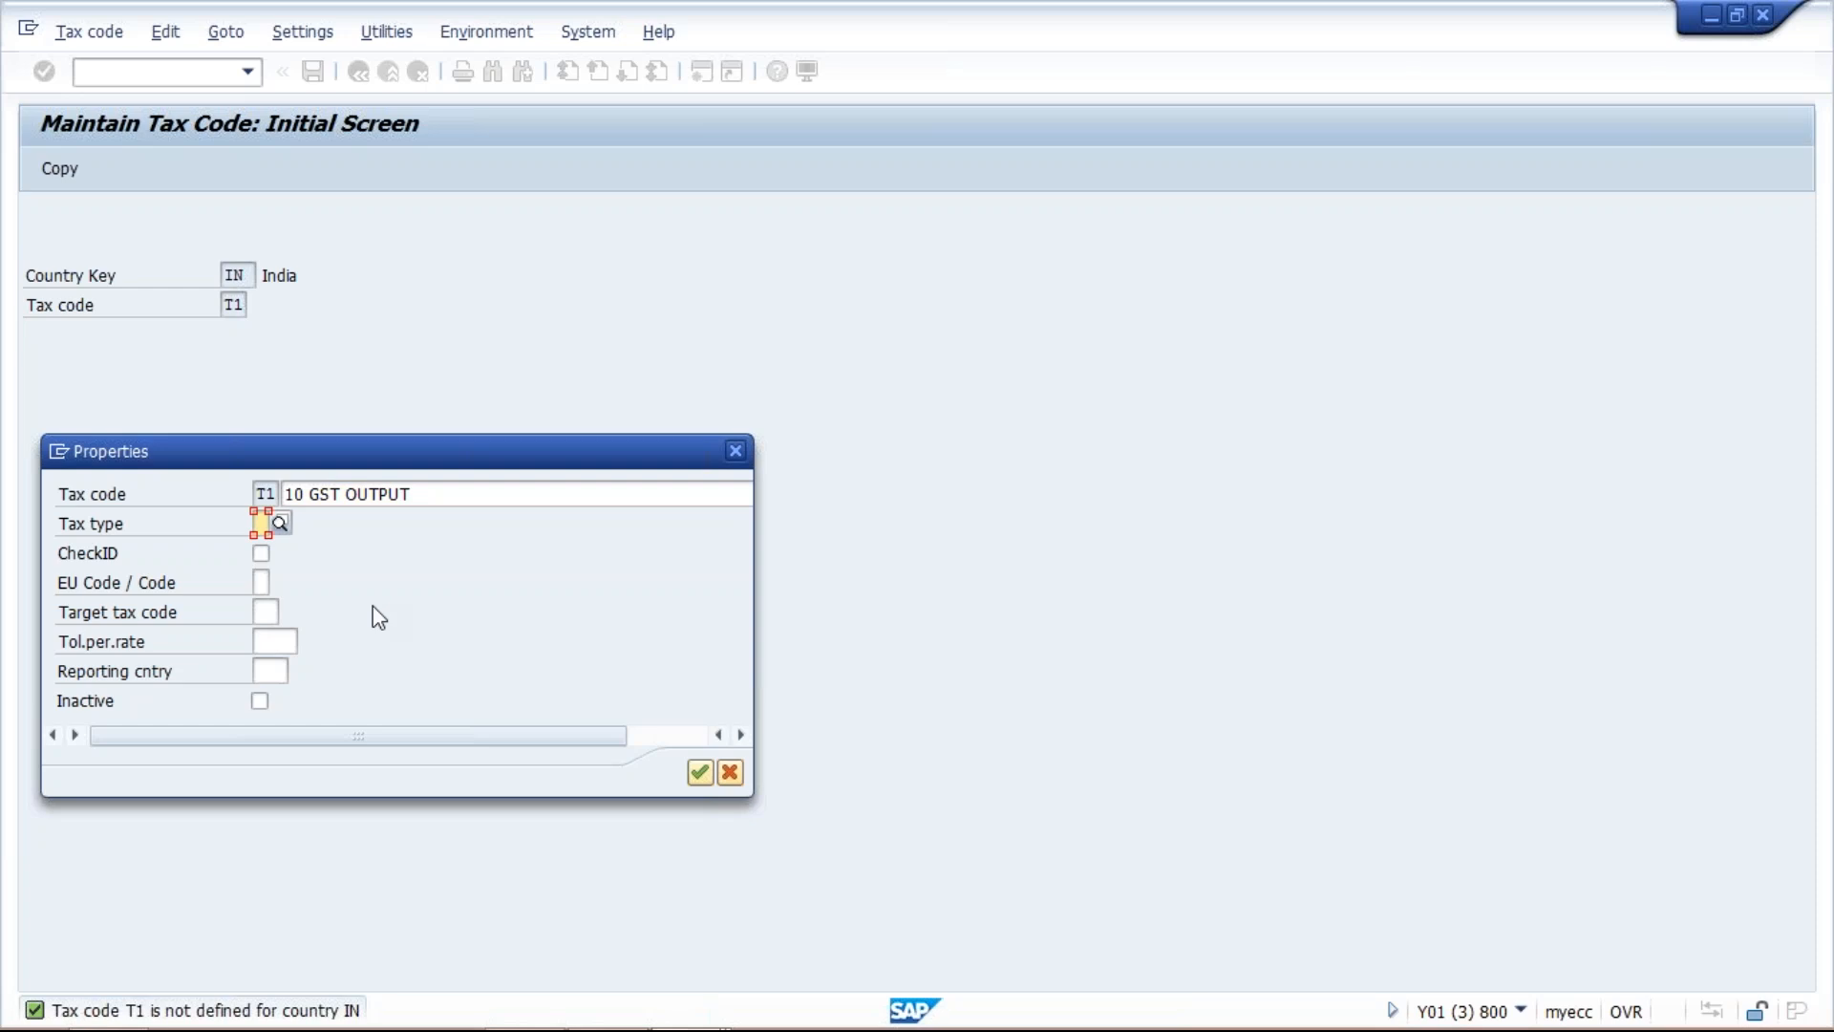
pyautogui.click(279, 523)
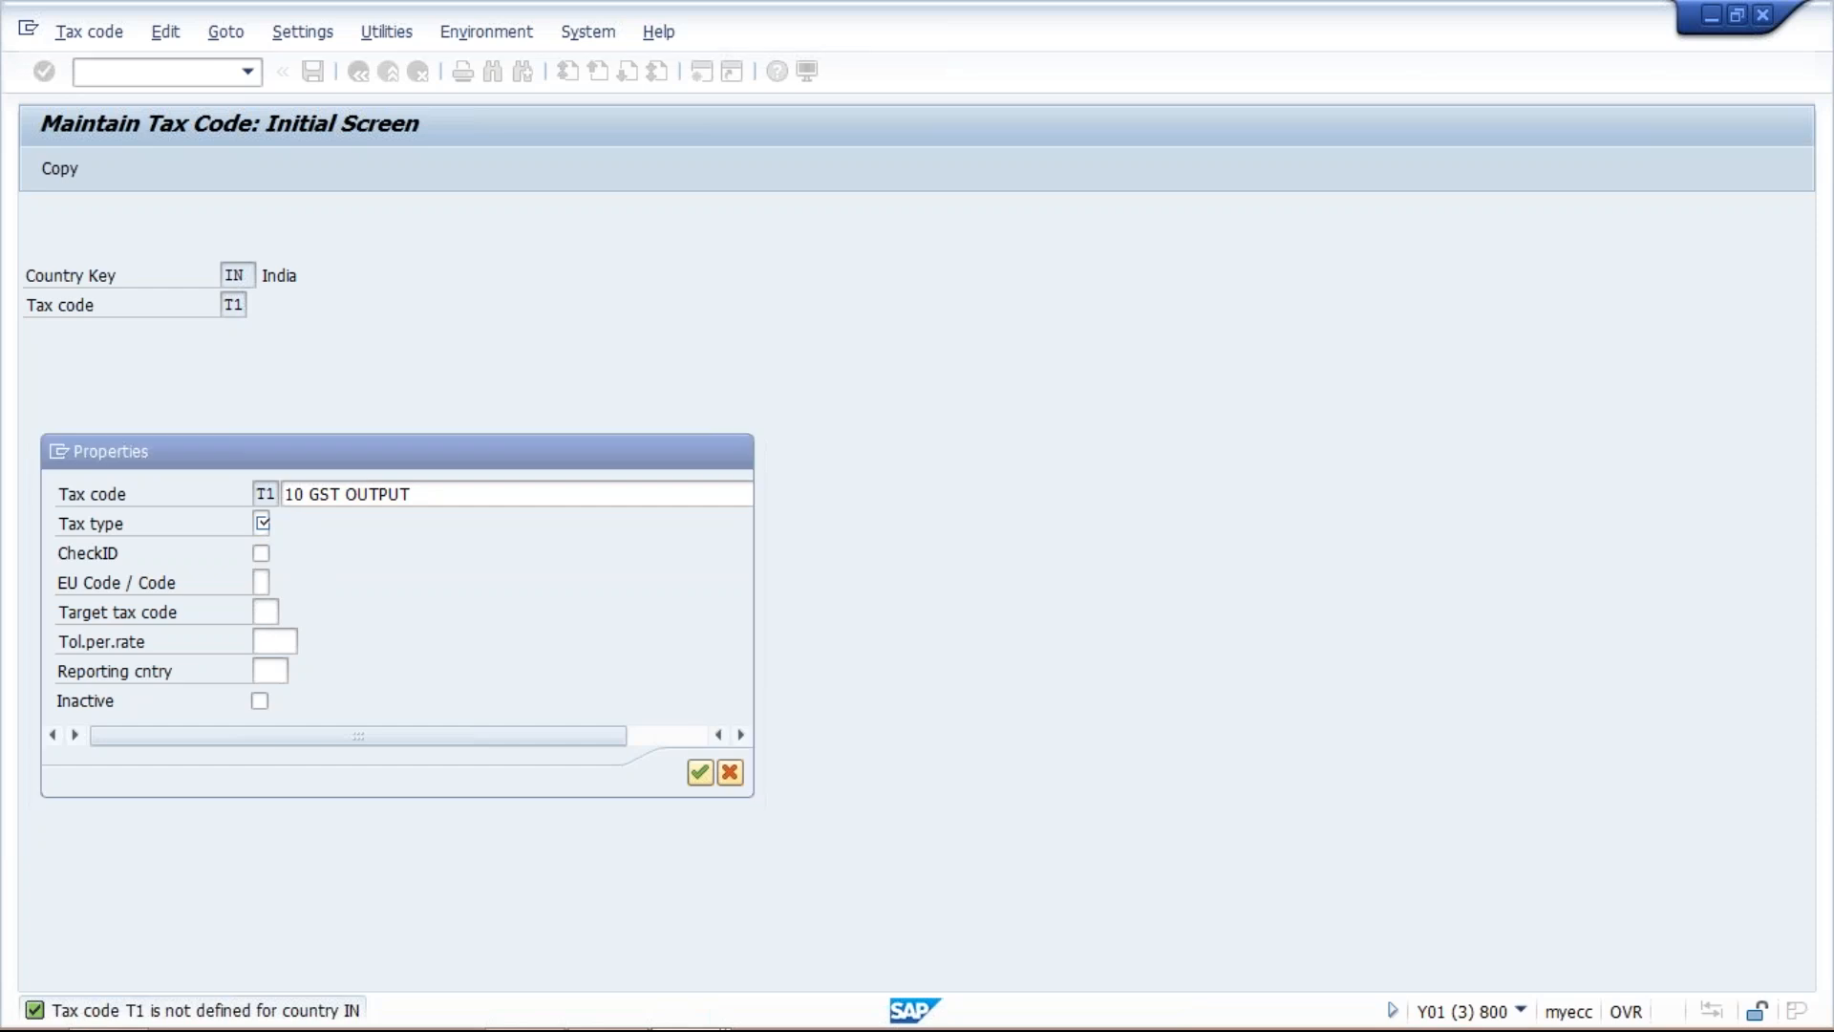
pyautogui.doubleClick(177, 383)
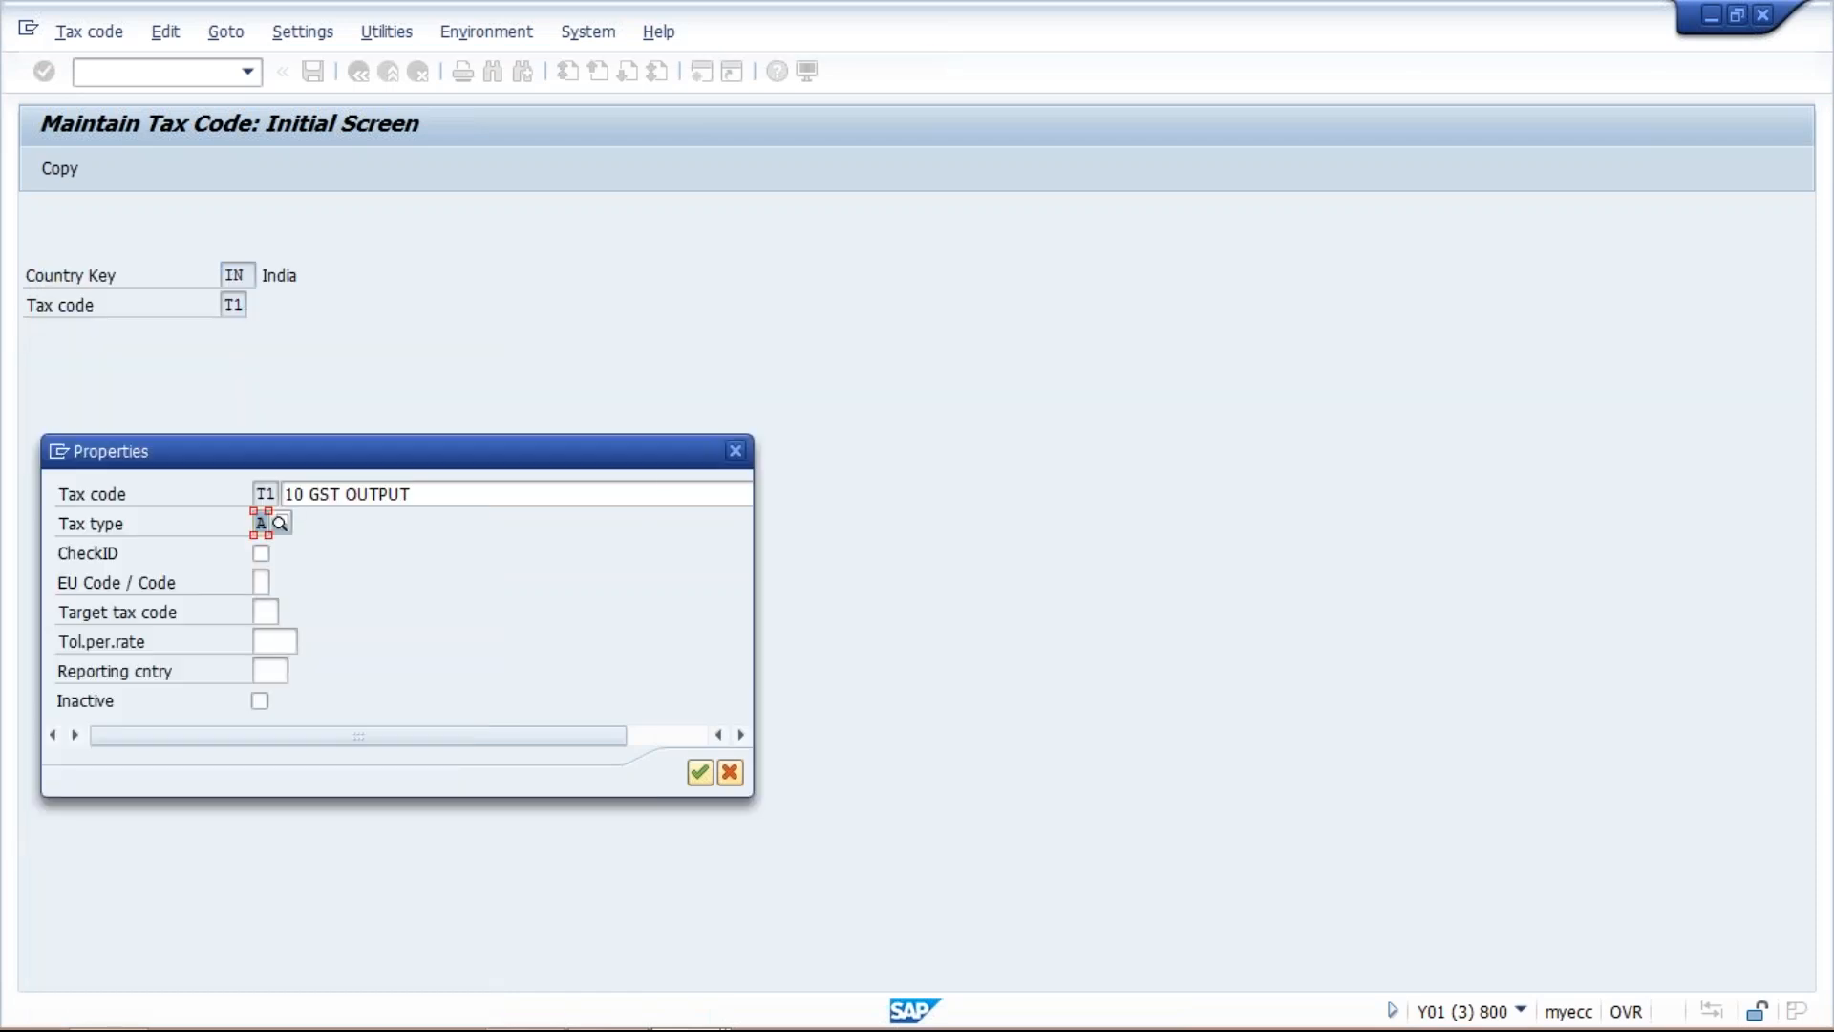
pyautogui.press('Return')
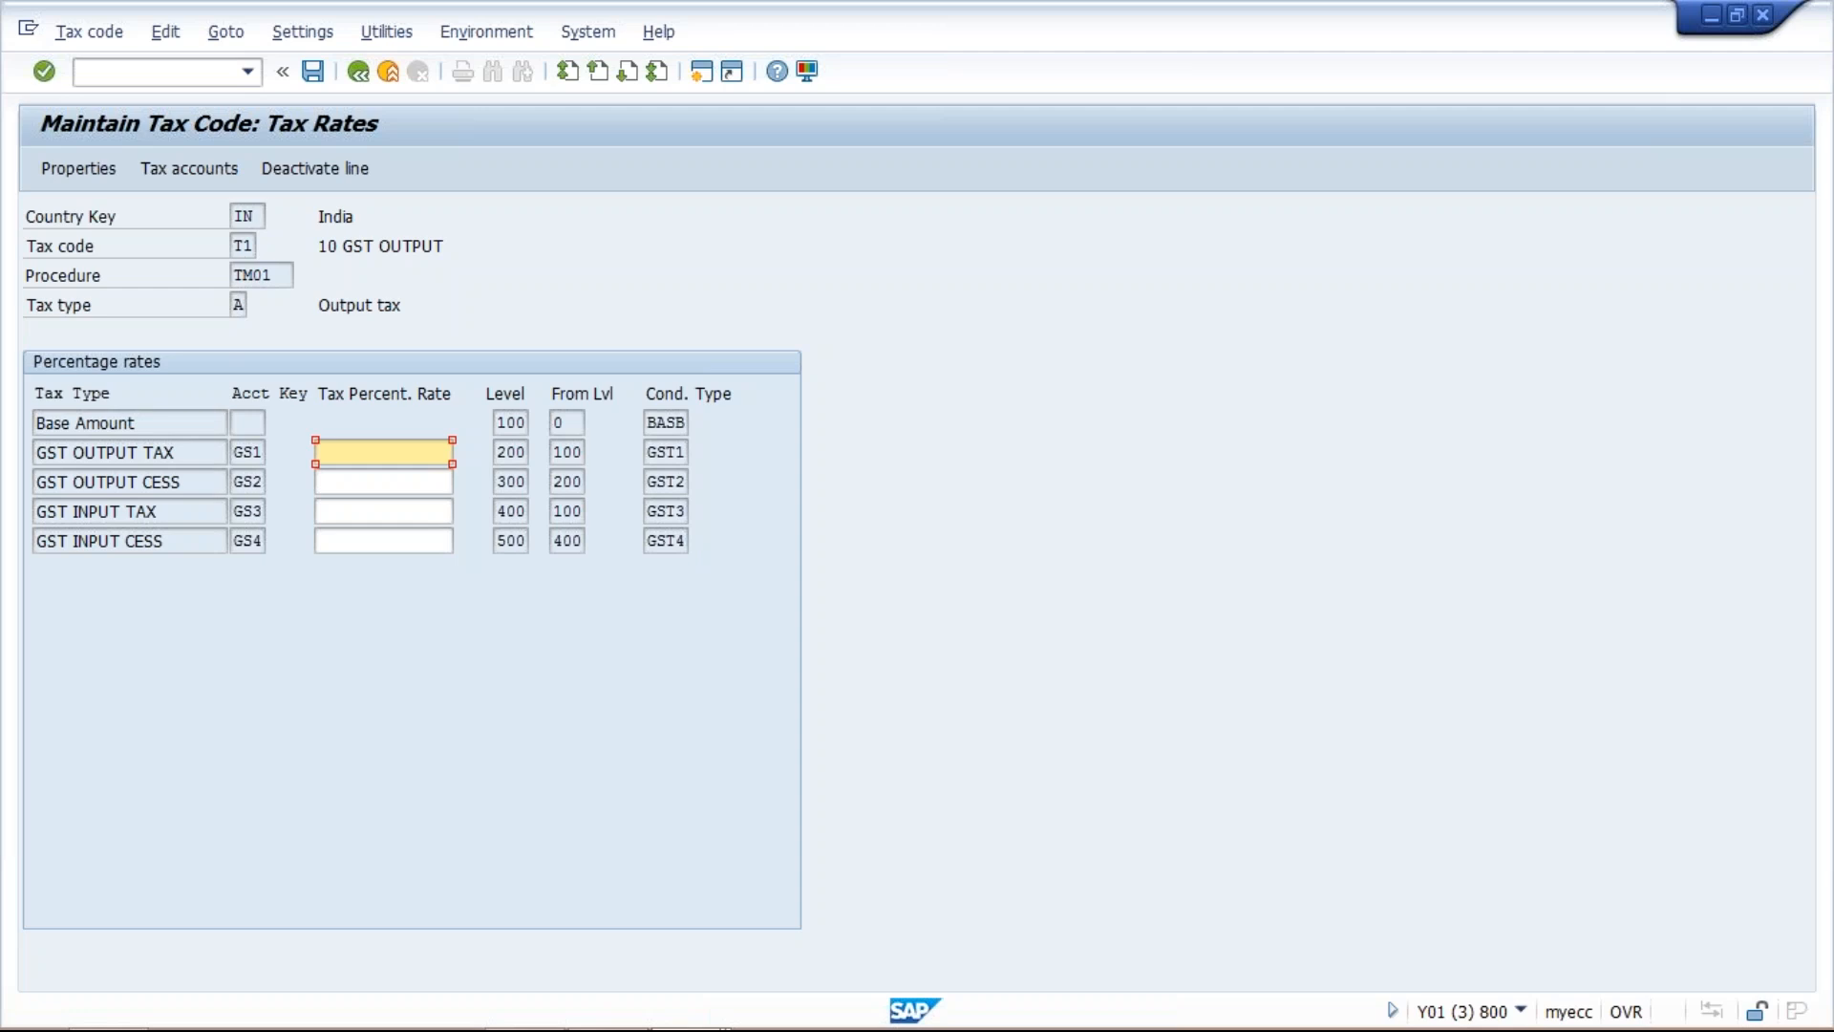
# Set the rates to 10 percent for GST OUTPUT TAX and 2 percent for GST OUTPUT CESS, and save tax code T1.
pyautogui.write('10')
pyautogui.press('Return')
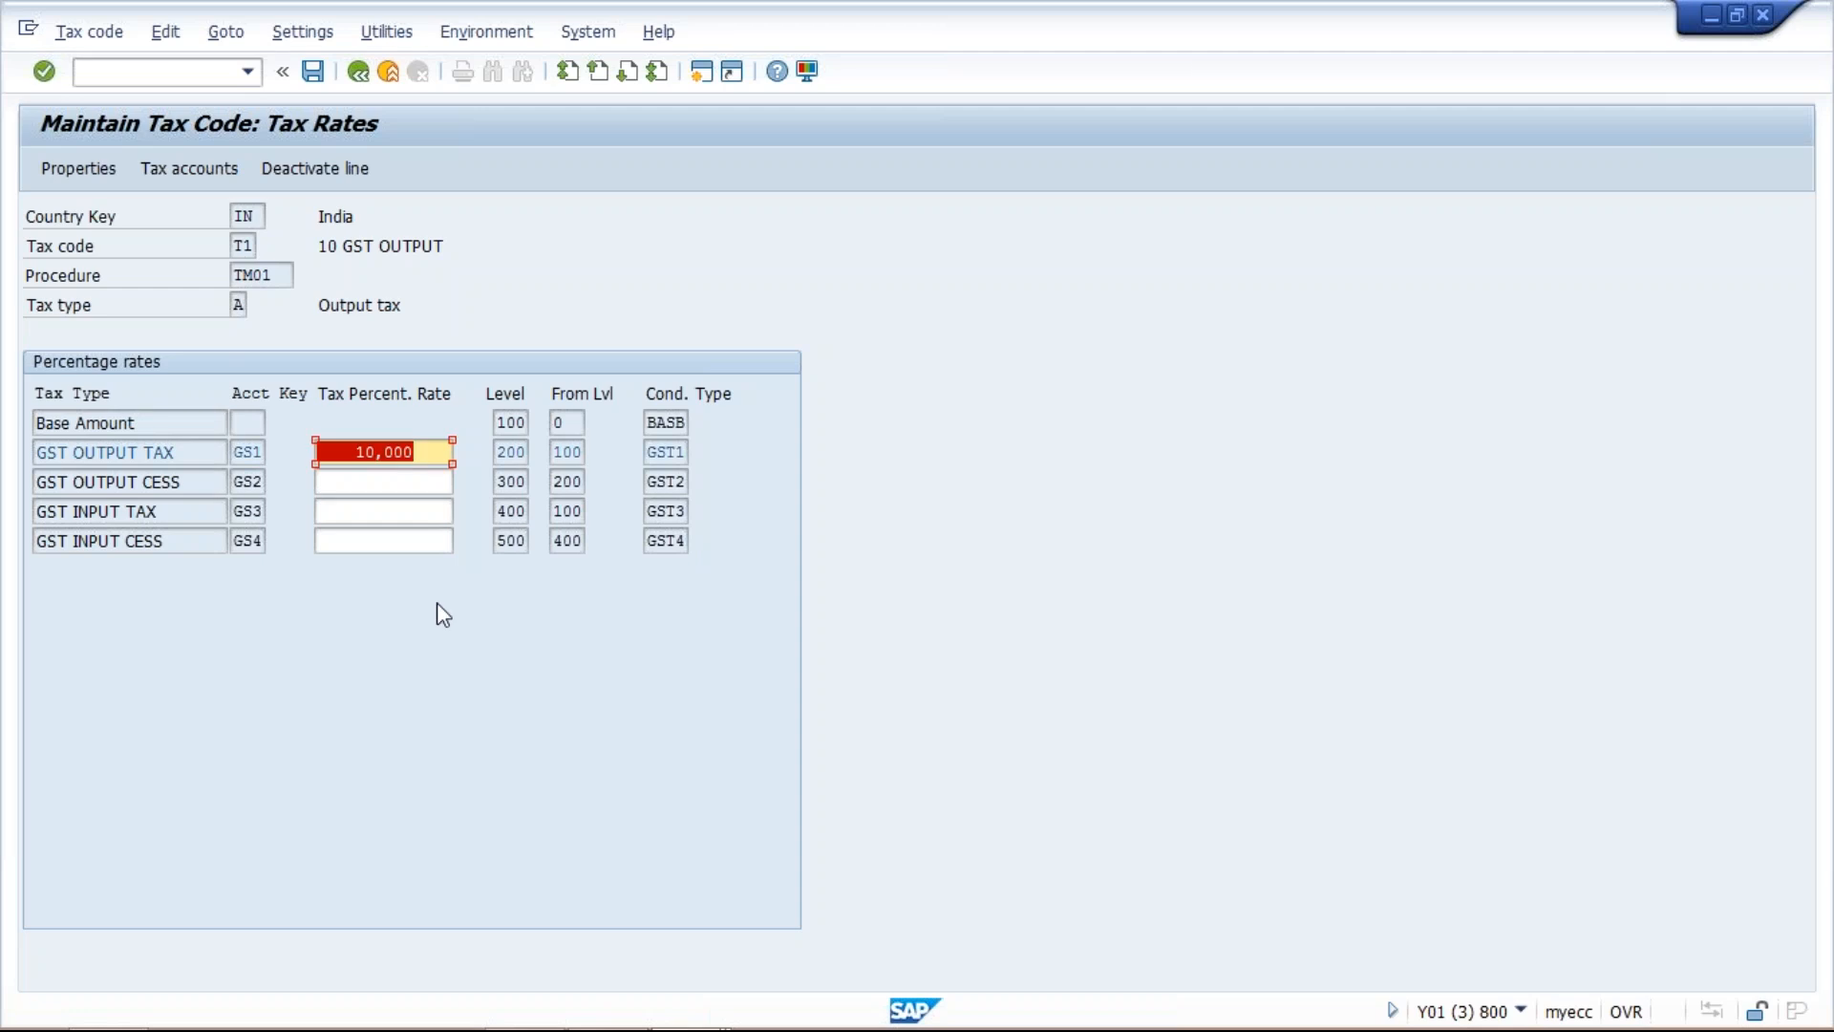
pyautogui.click(370, 477)
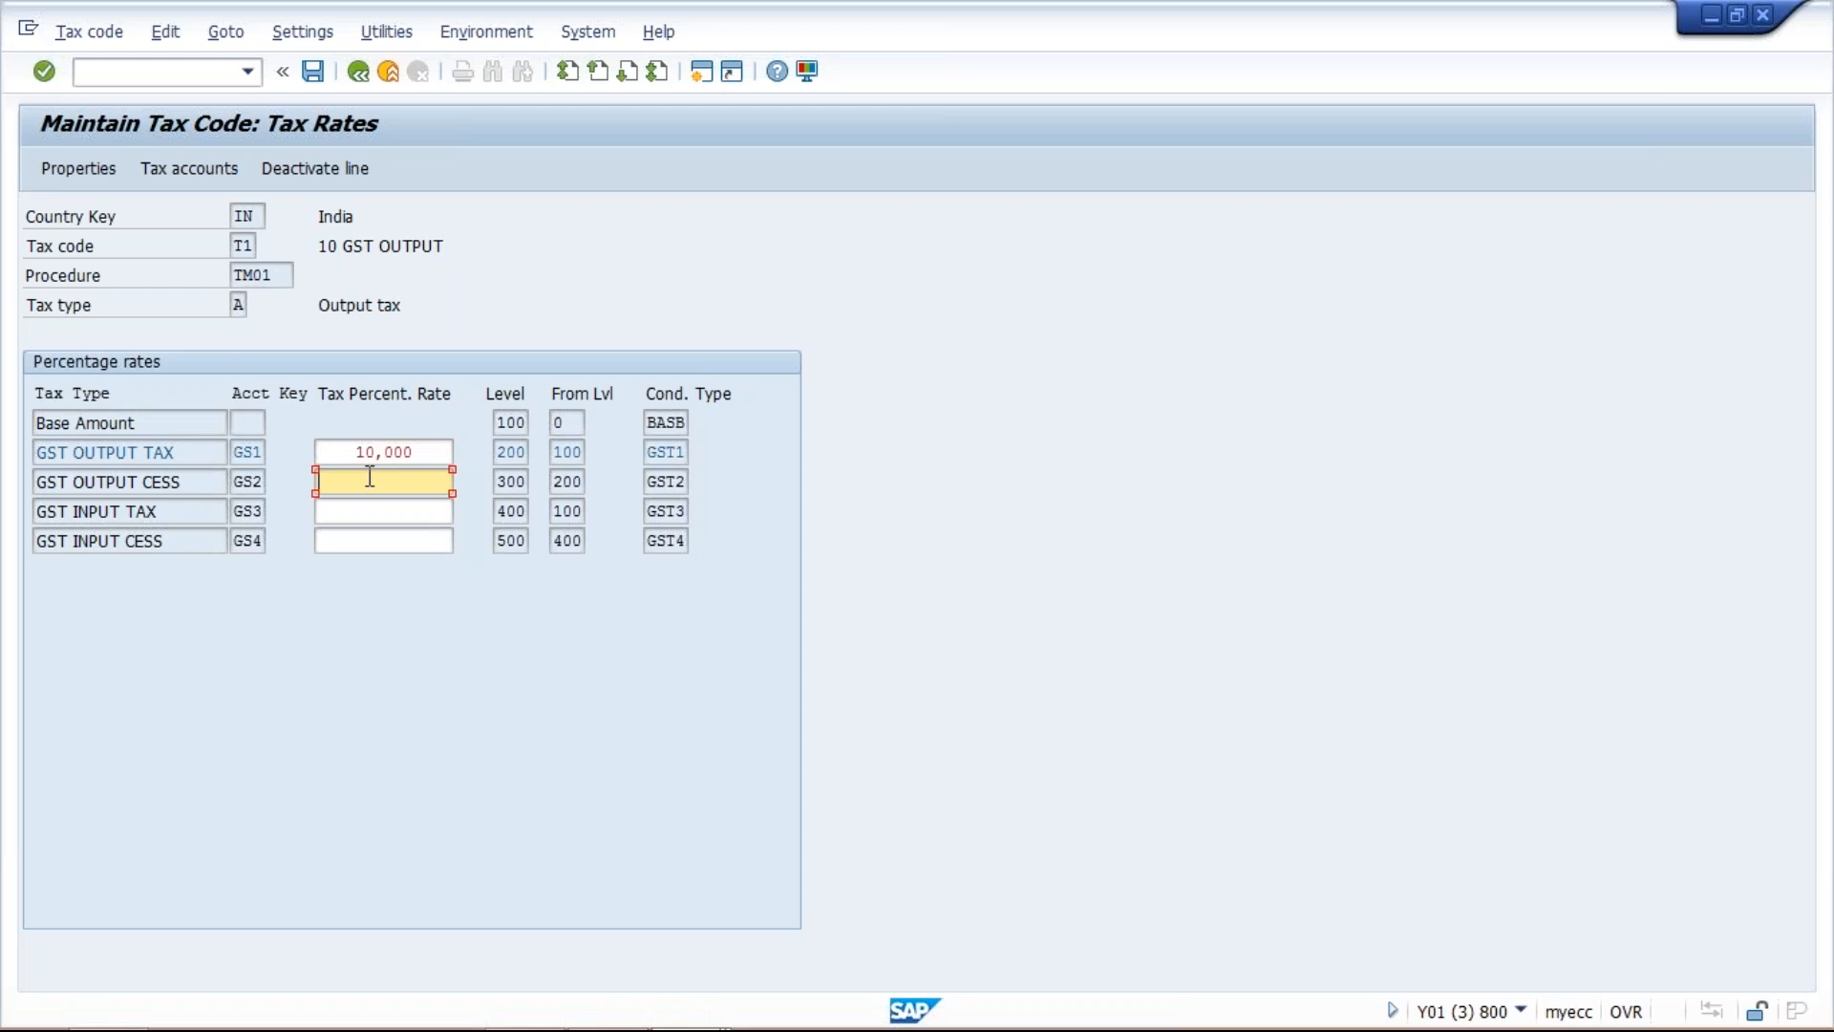
pyautogui.write('2')
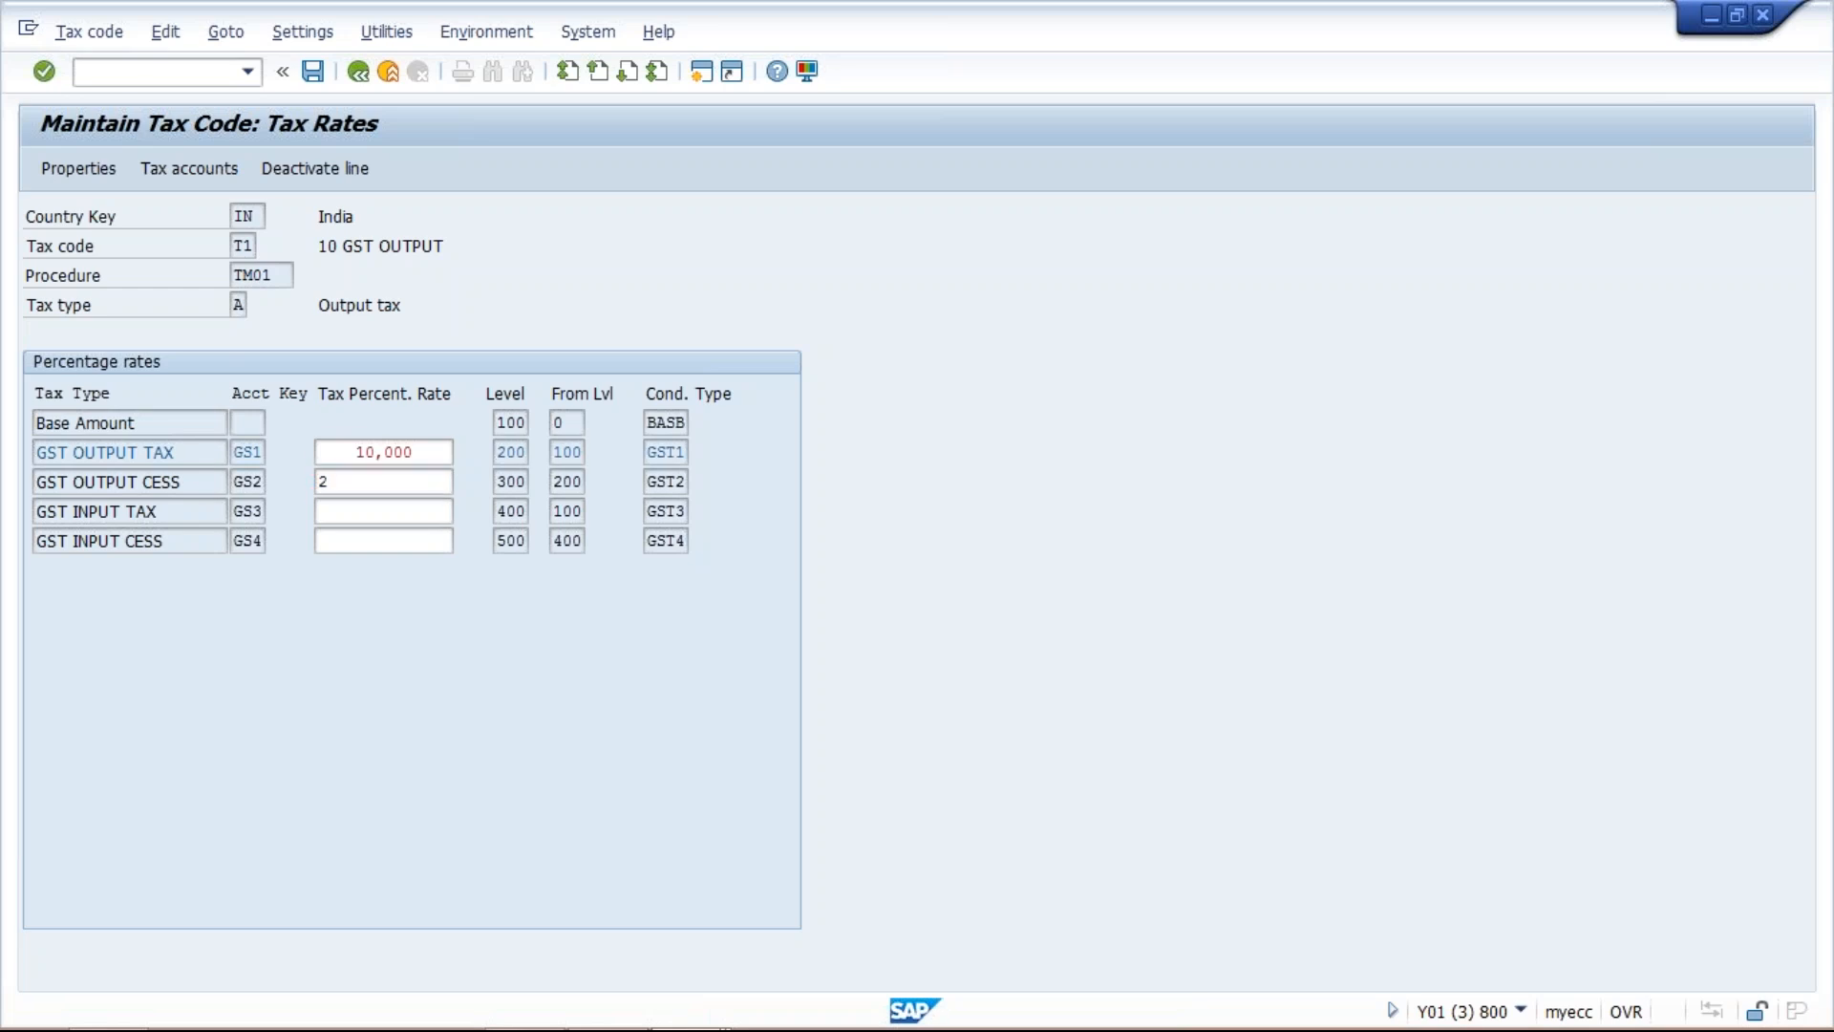
pyautogui.press('Return')
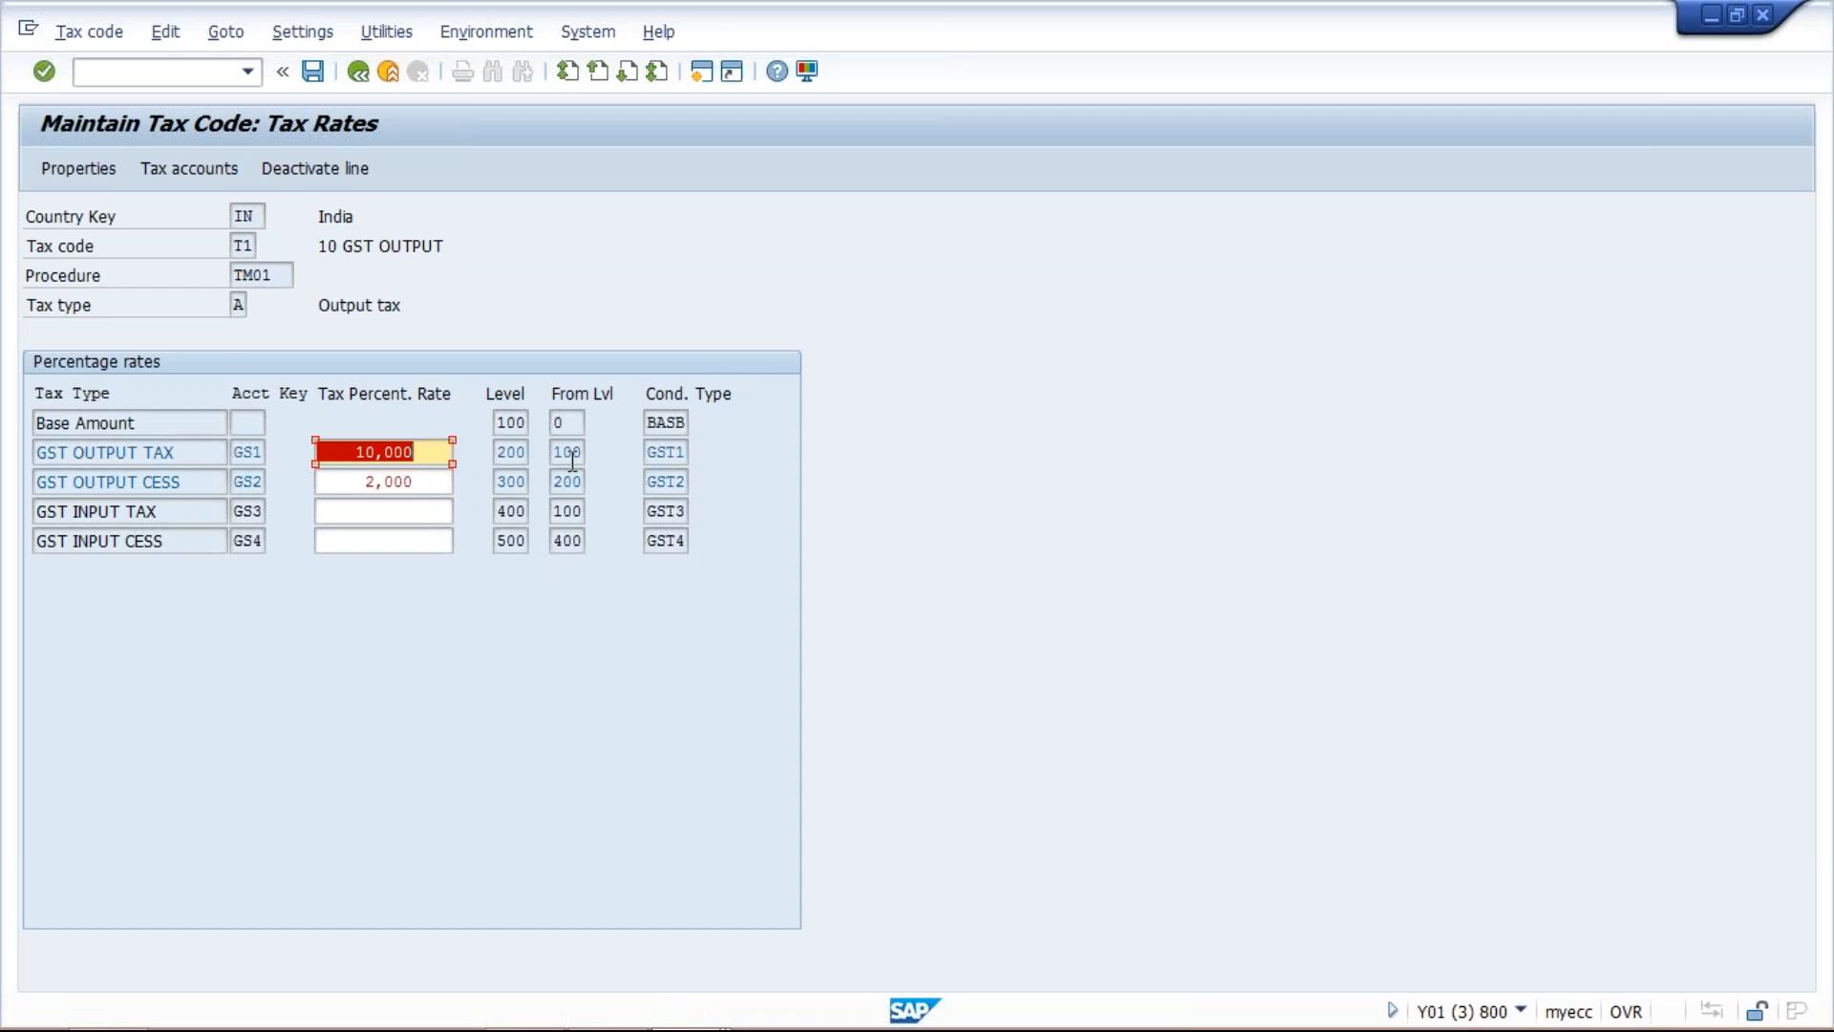
pyautogui.press('Return')
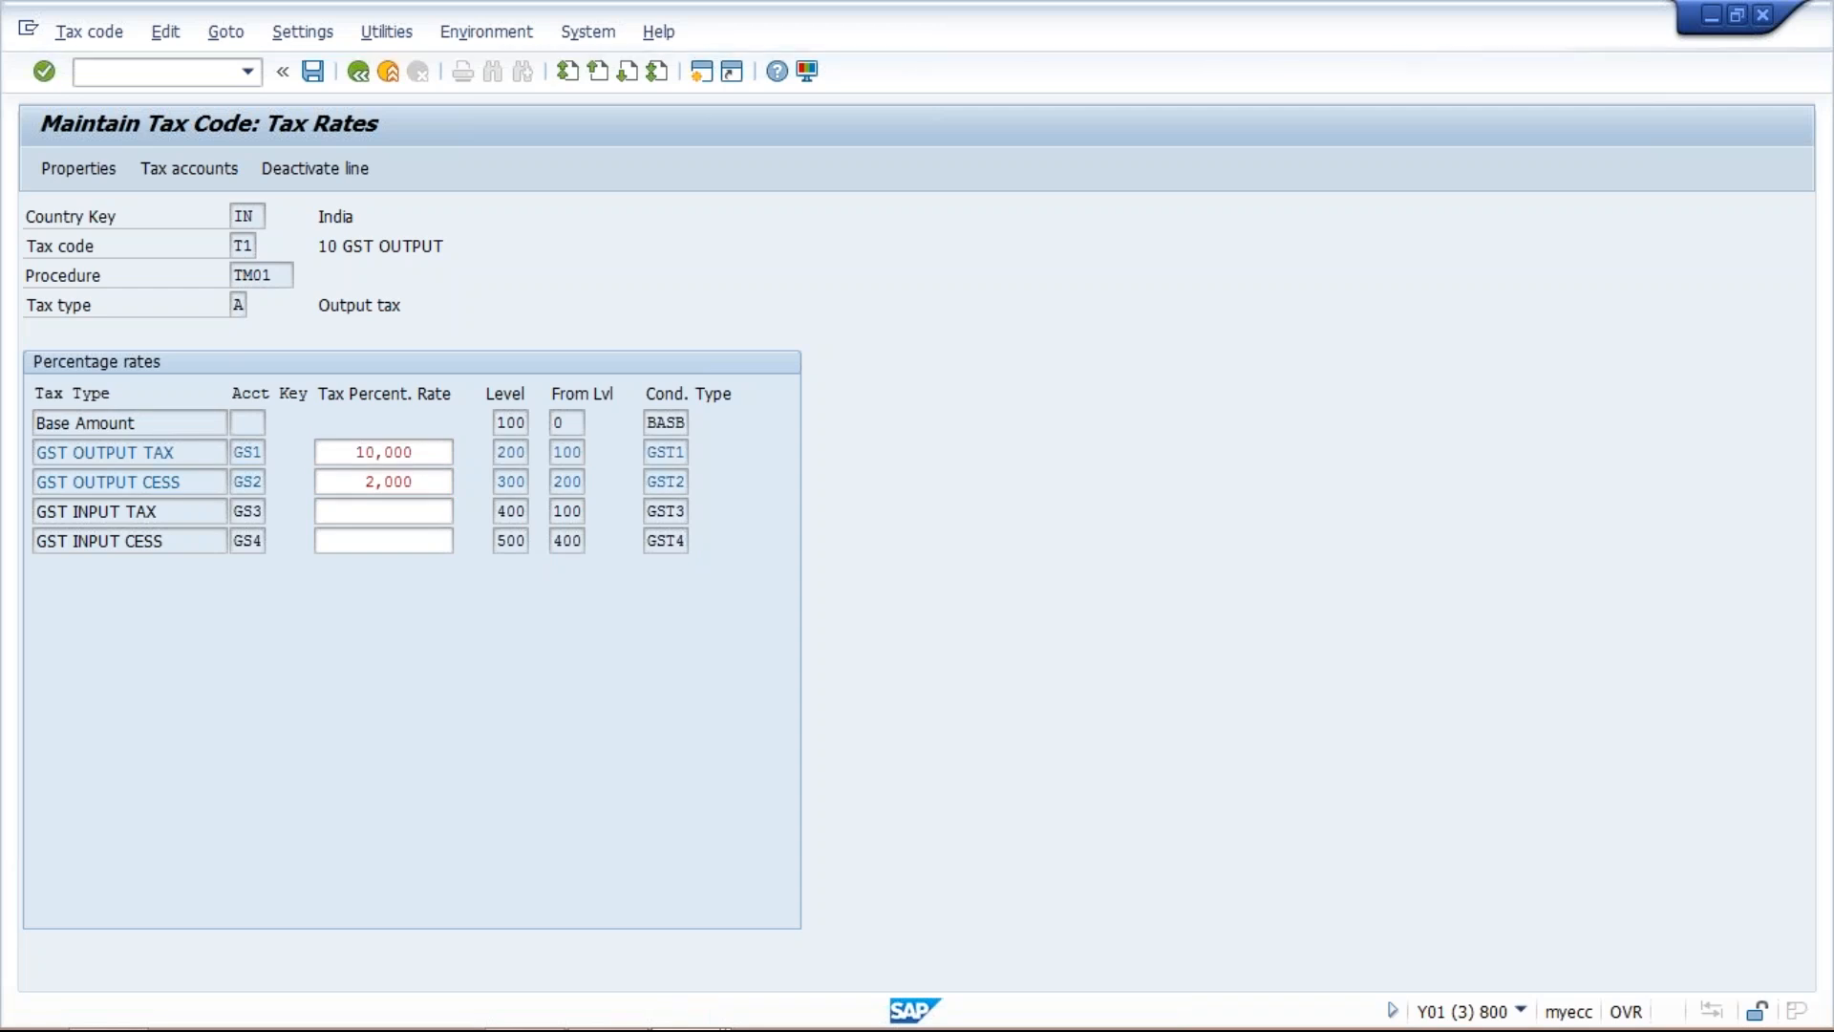
pyautogui.press('Return')
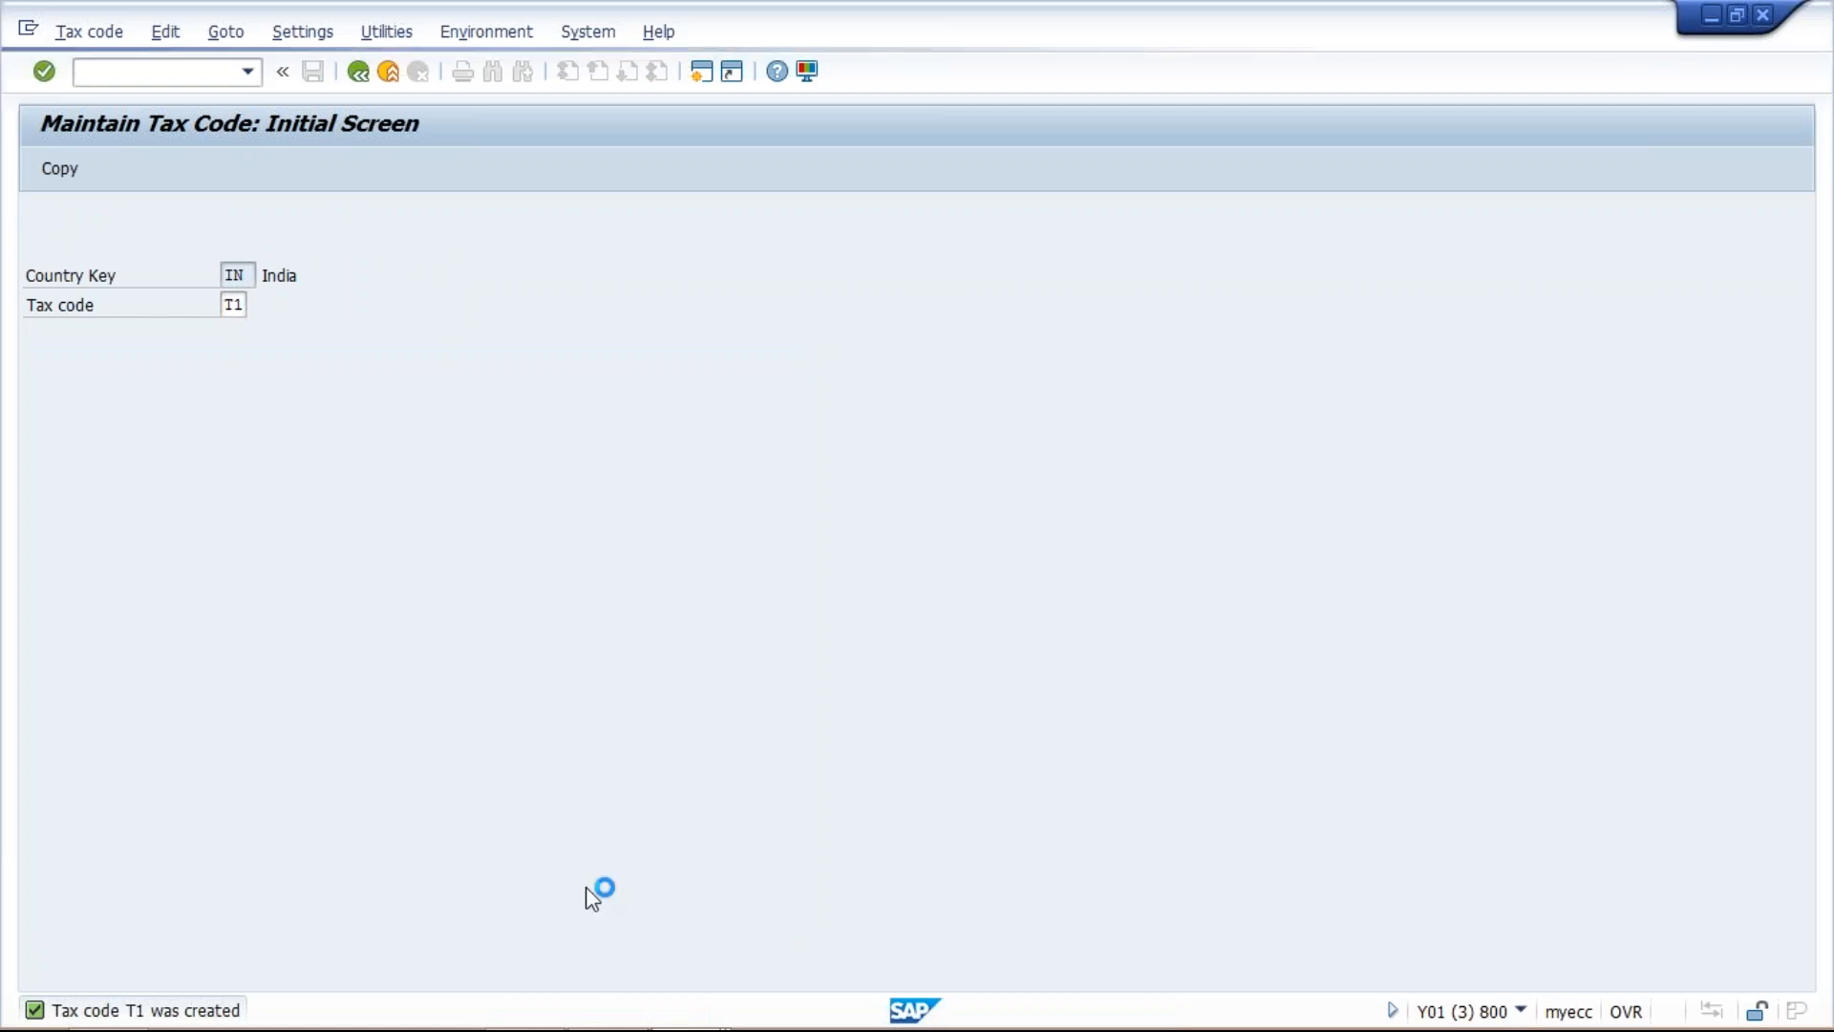
# Examine steps 200 and 300 in the session with the TM01 procedure's control data, and return to the tax code session.
pyautogui.moveTo(623, 1008)
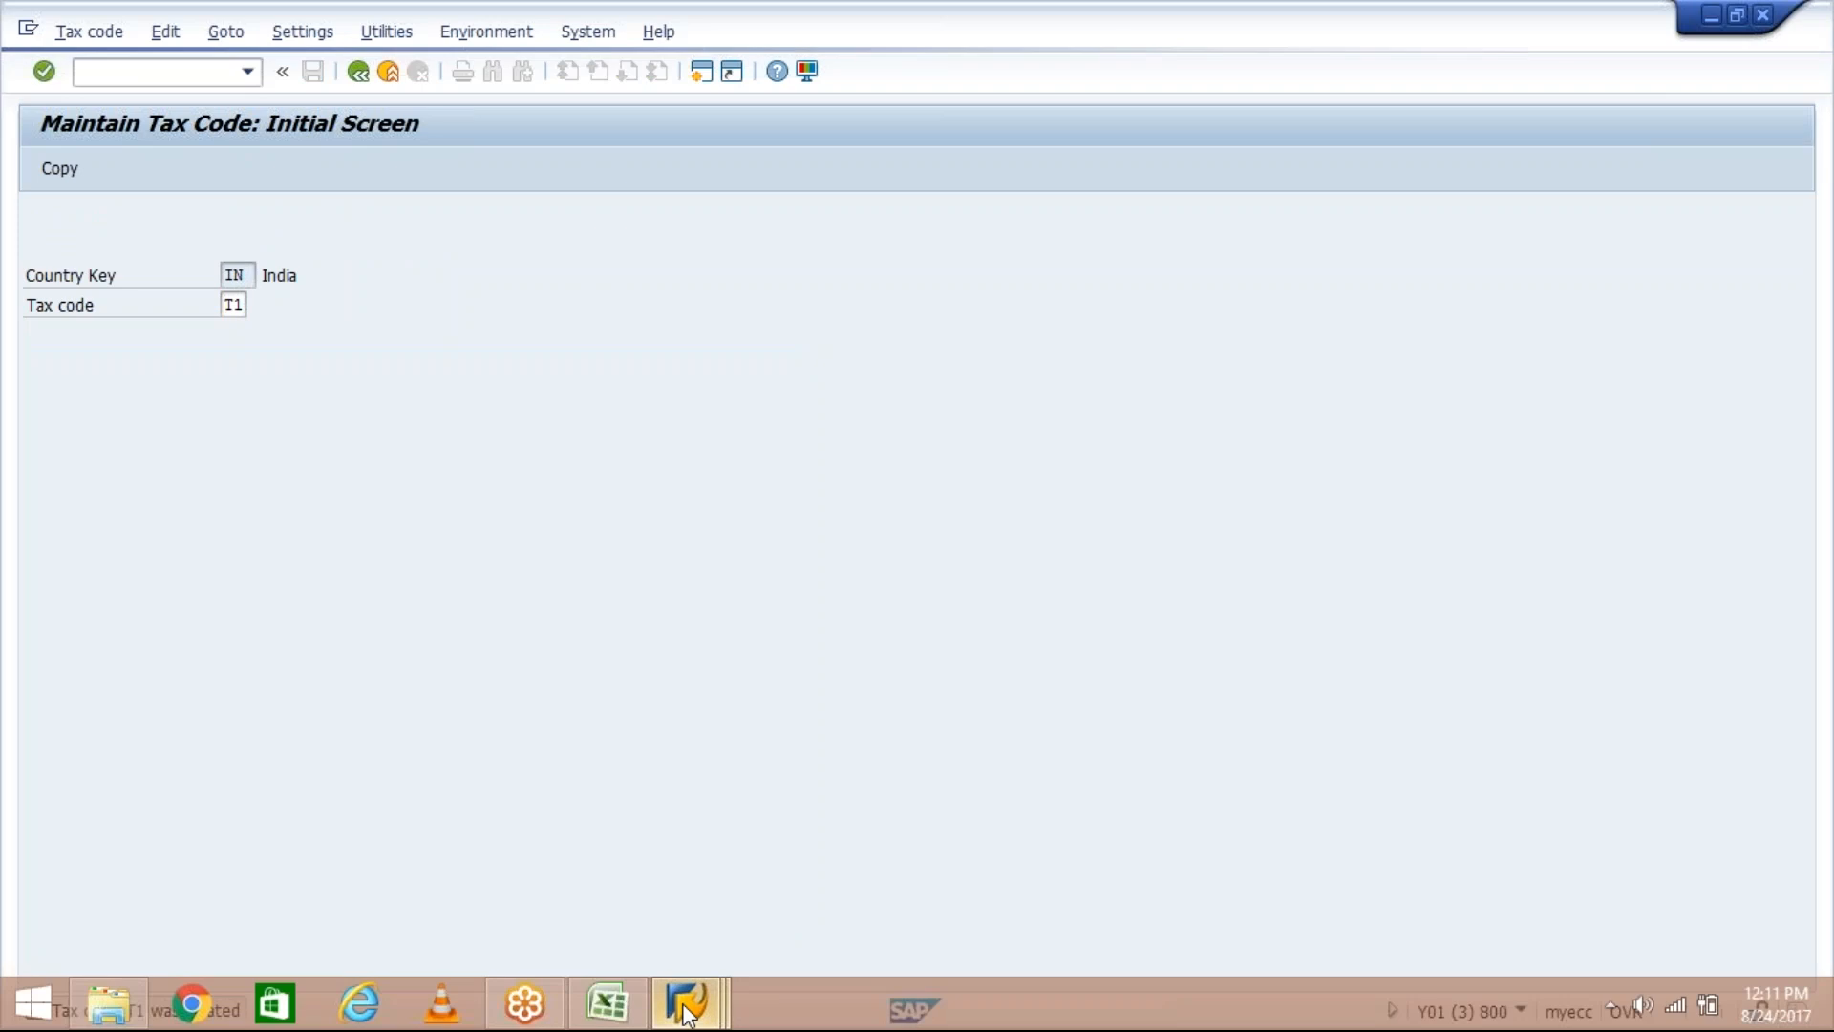
pyautogui.moveTo(686, 1013)
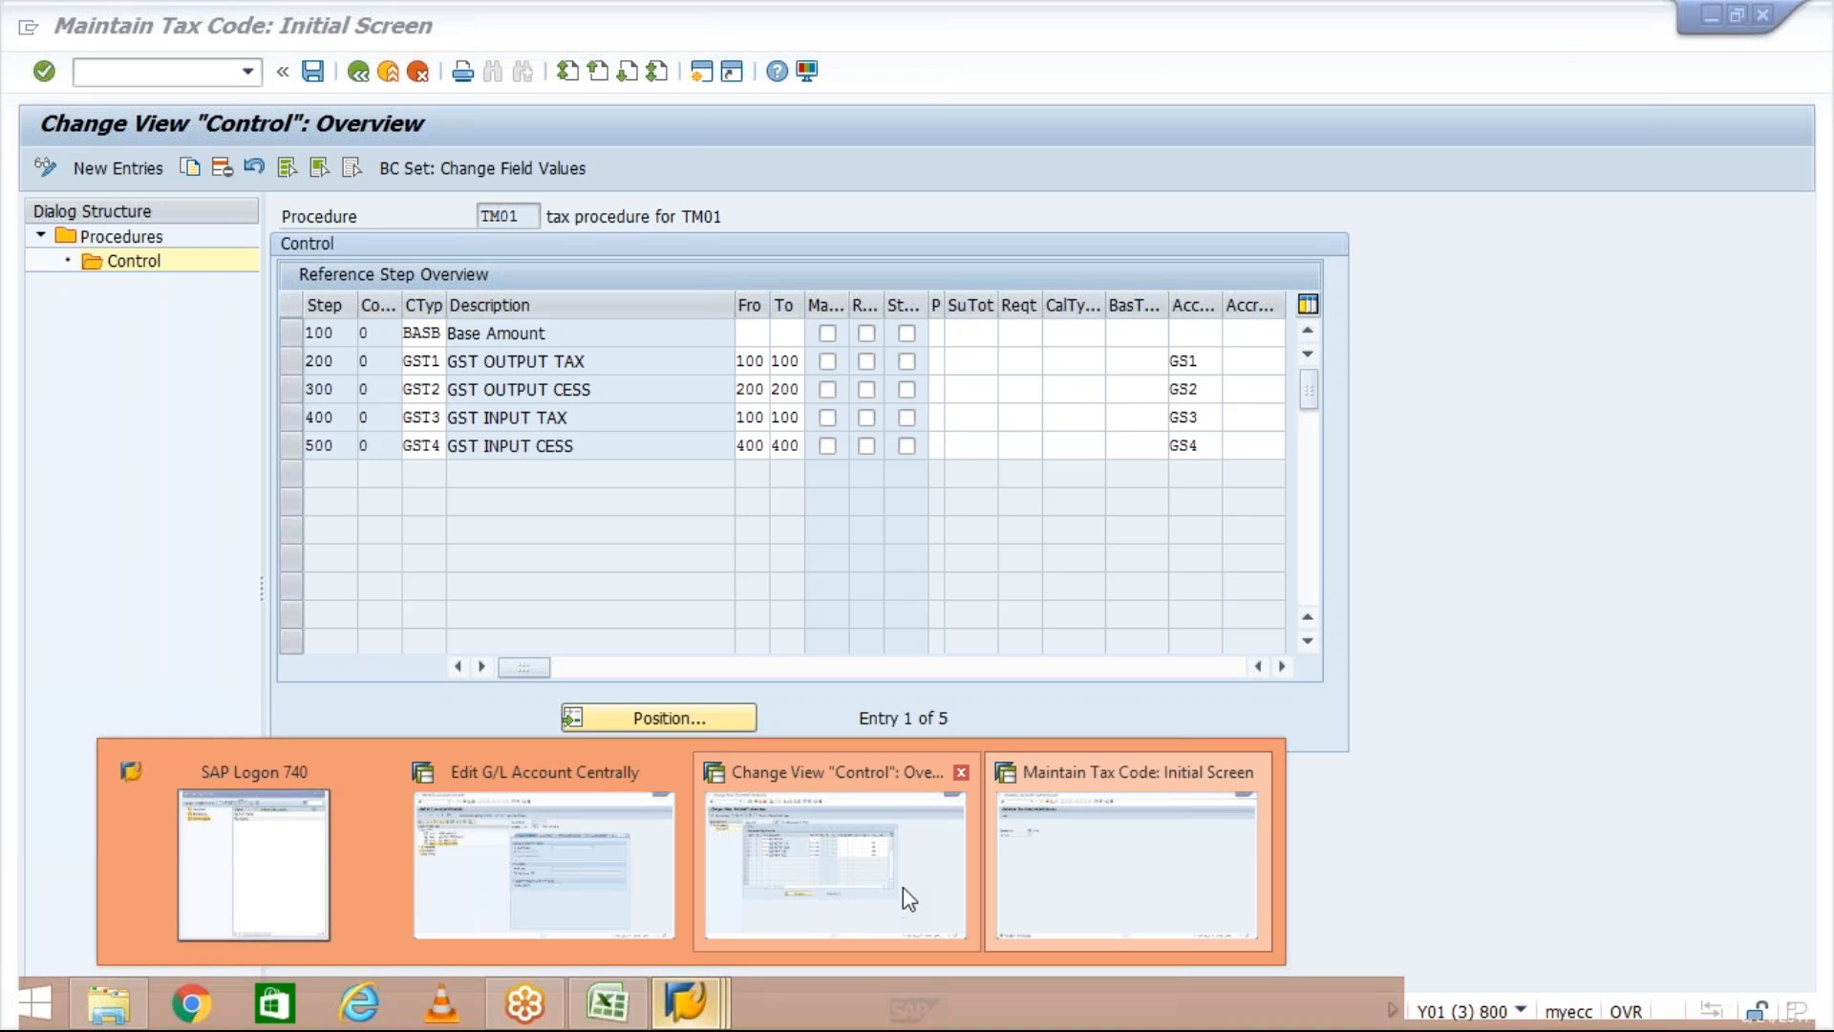
pyautogui.click(899, 886)
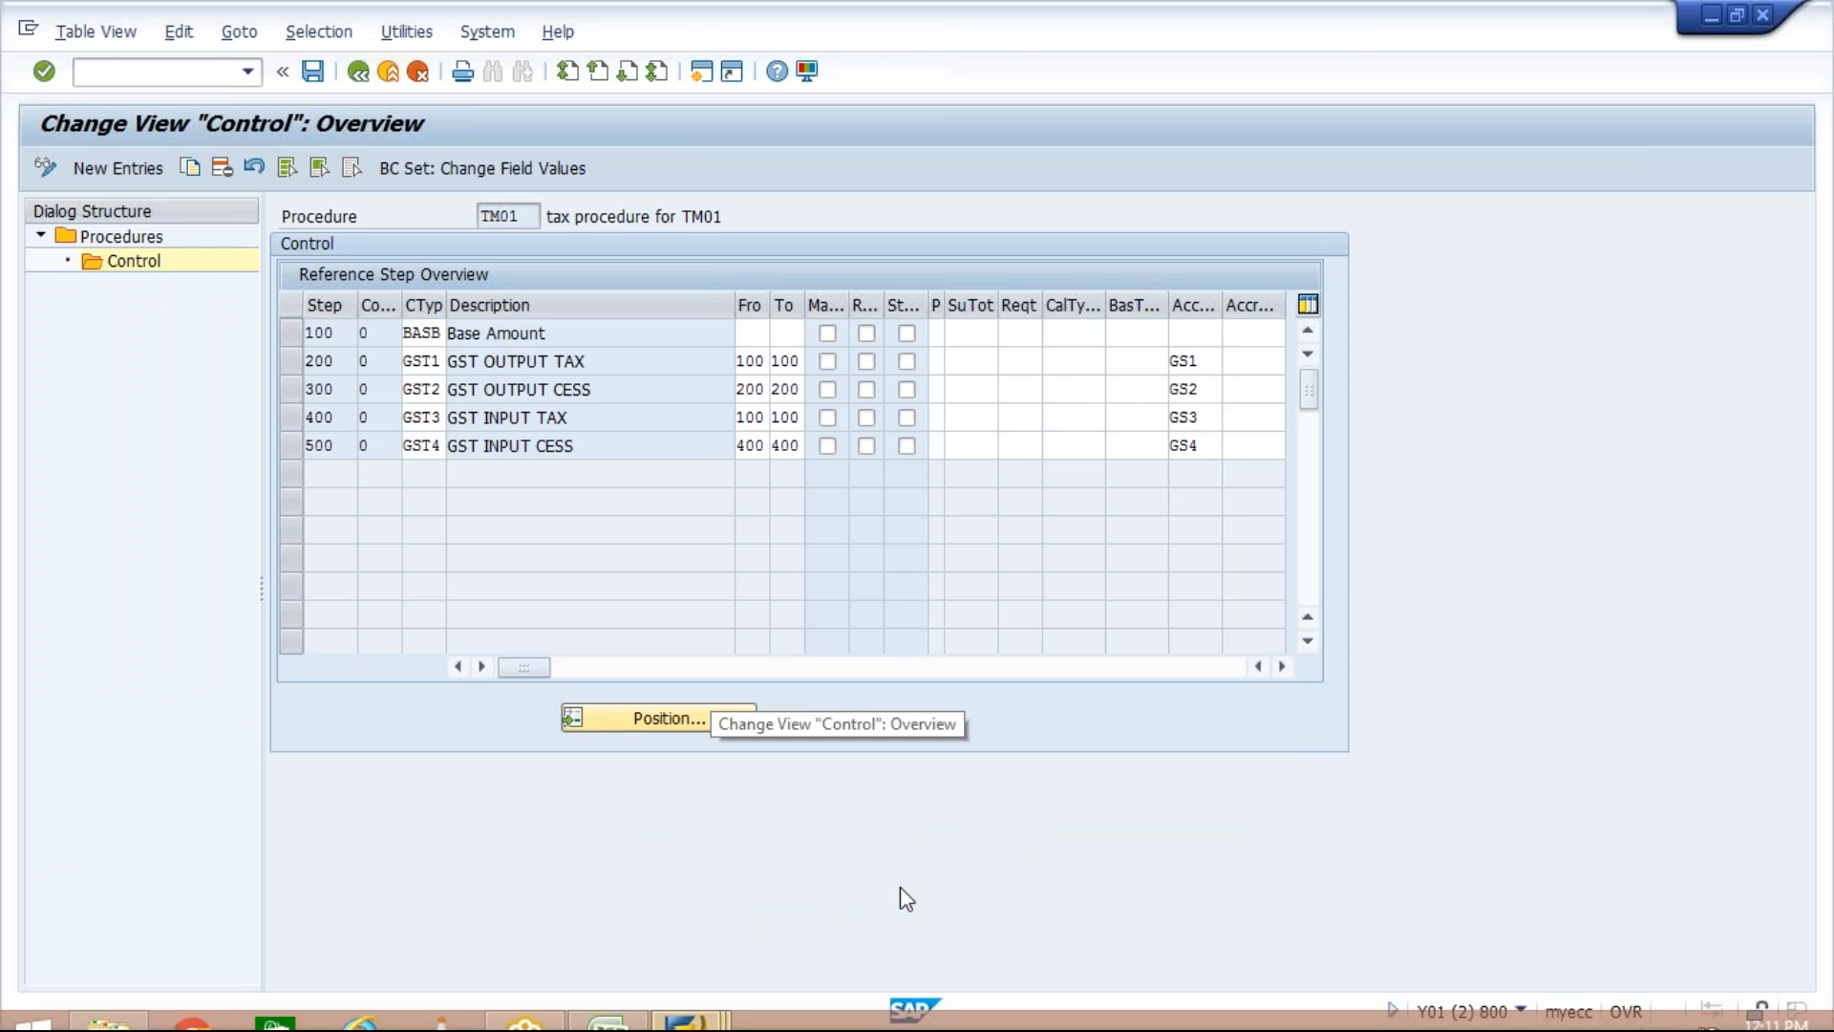
pyautogui.click(294, 359)
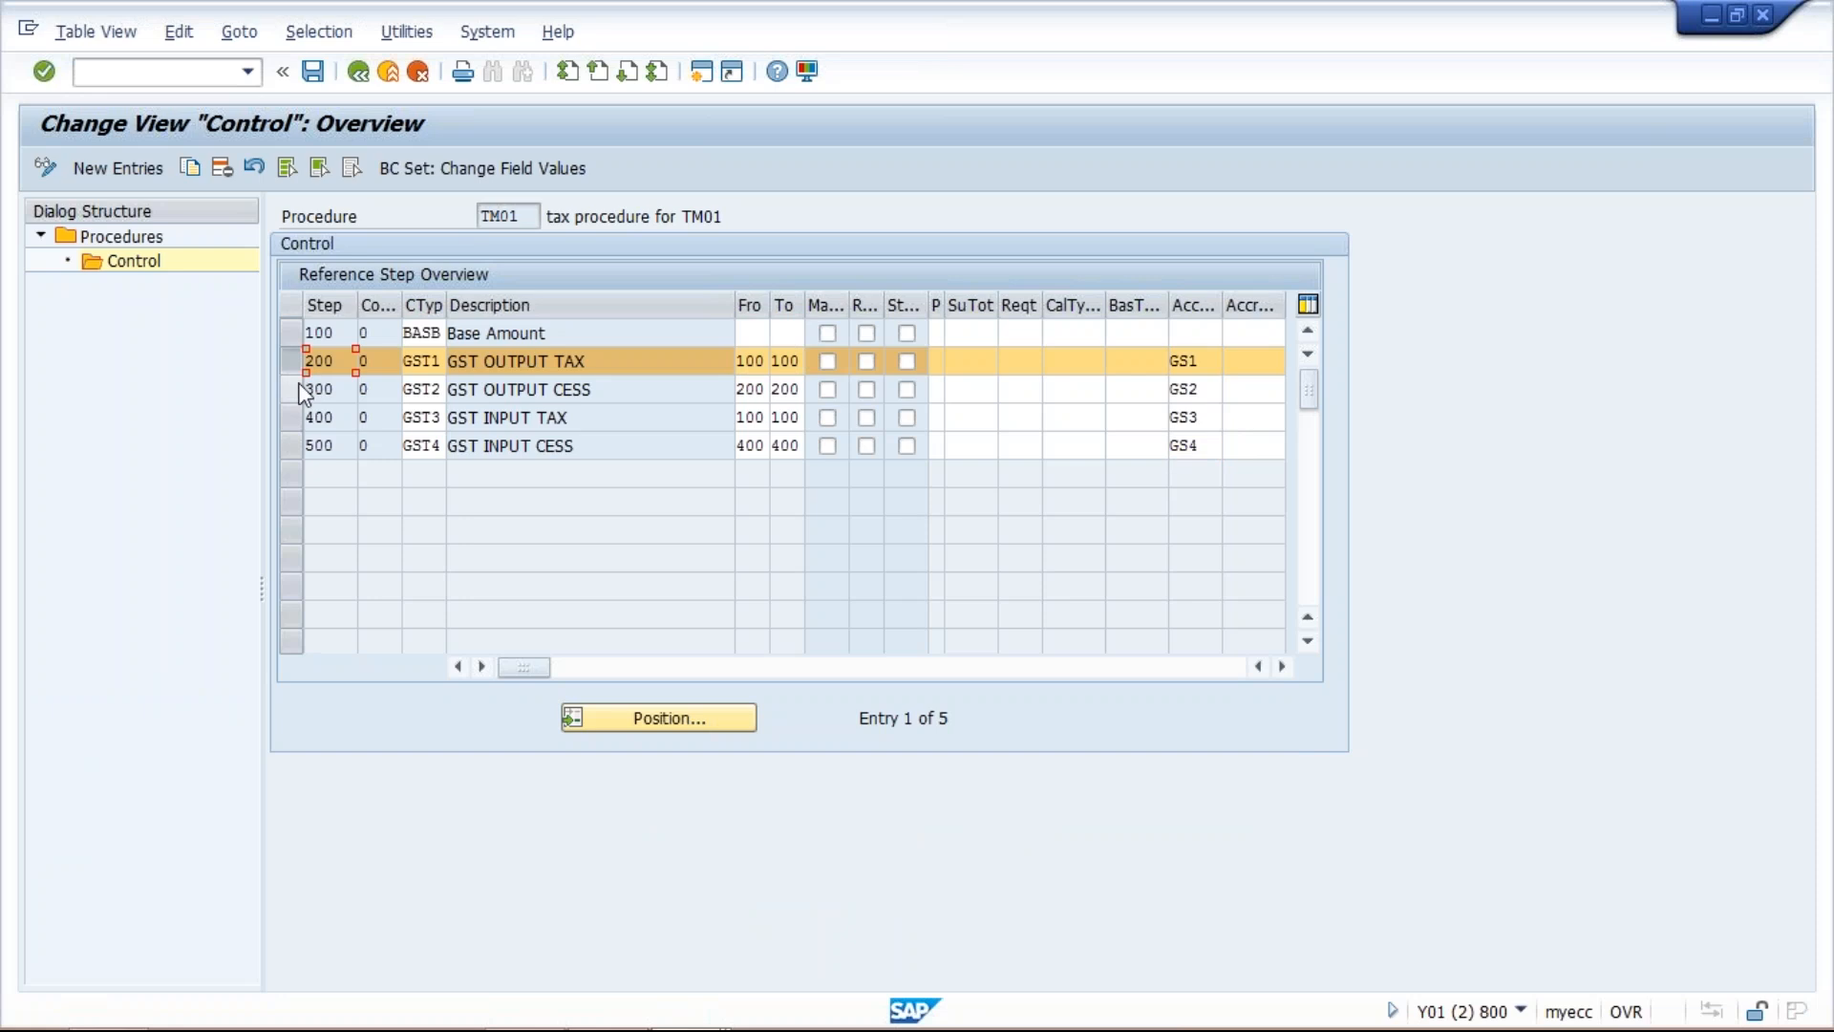
pyautogui.click(298, 388)
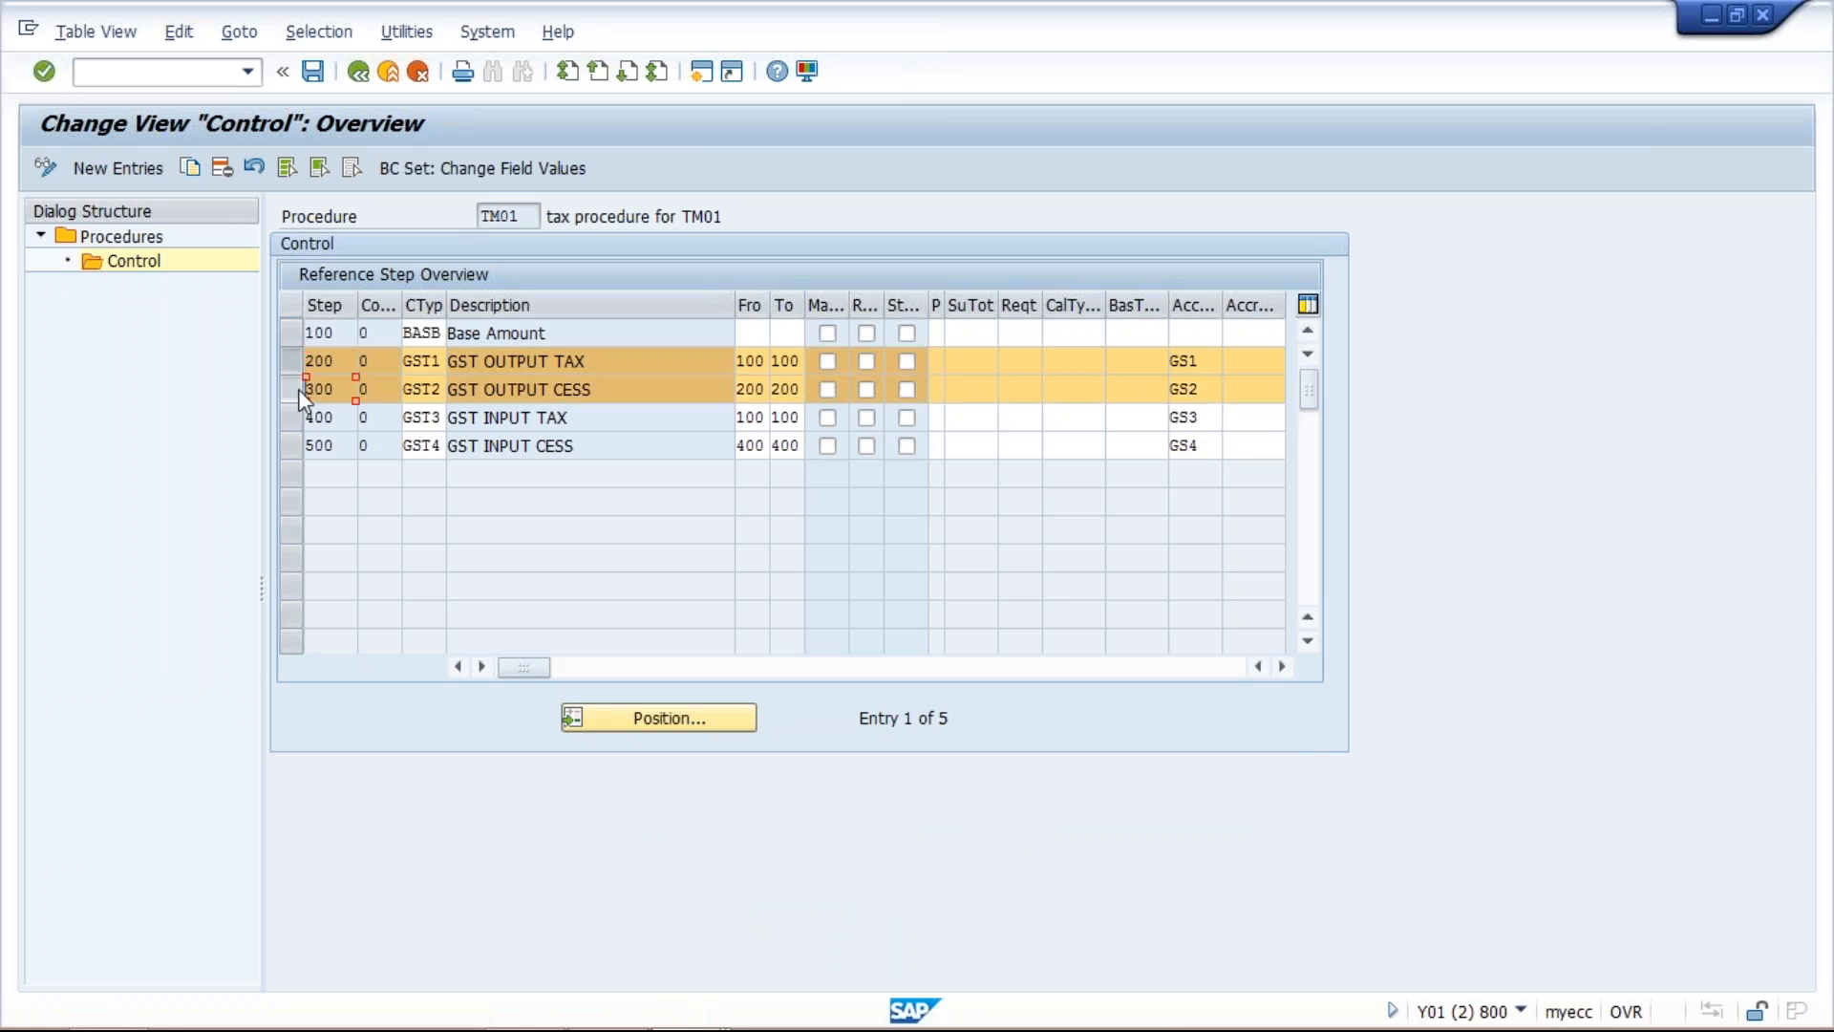
pyautogui.moveTo(525, 1028)
pyautogui.click(718, 1008)
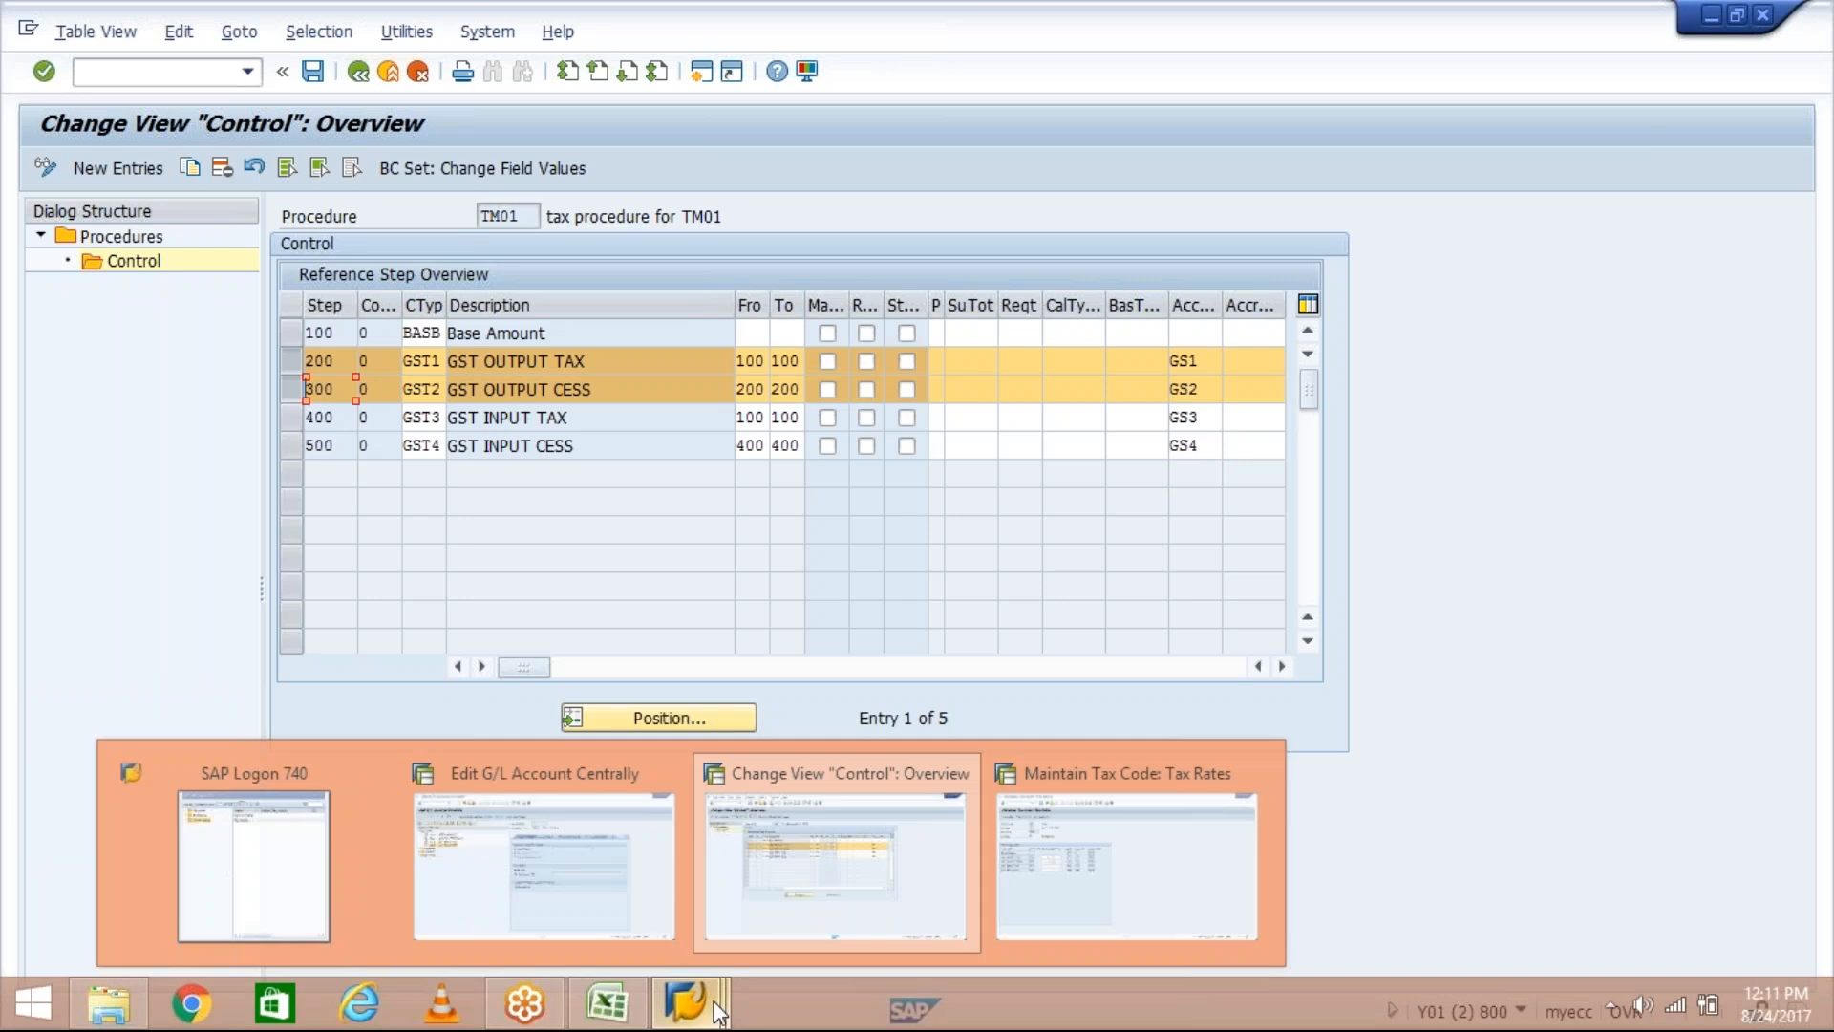
pyautogui.click(1098, 870)
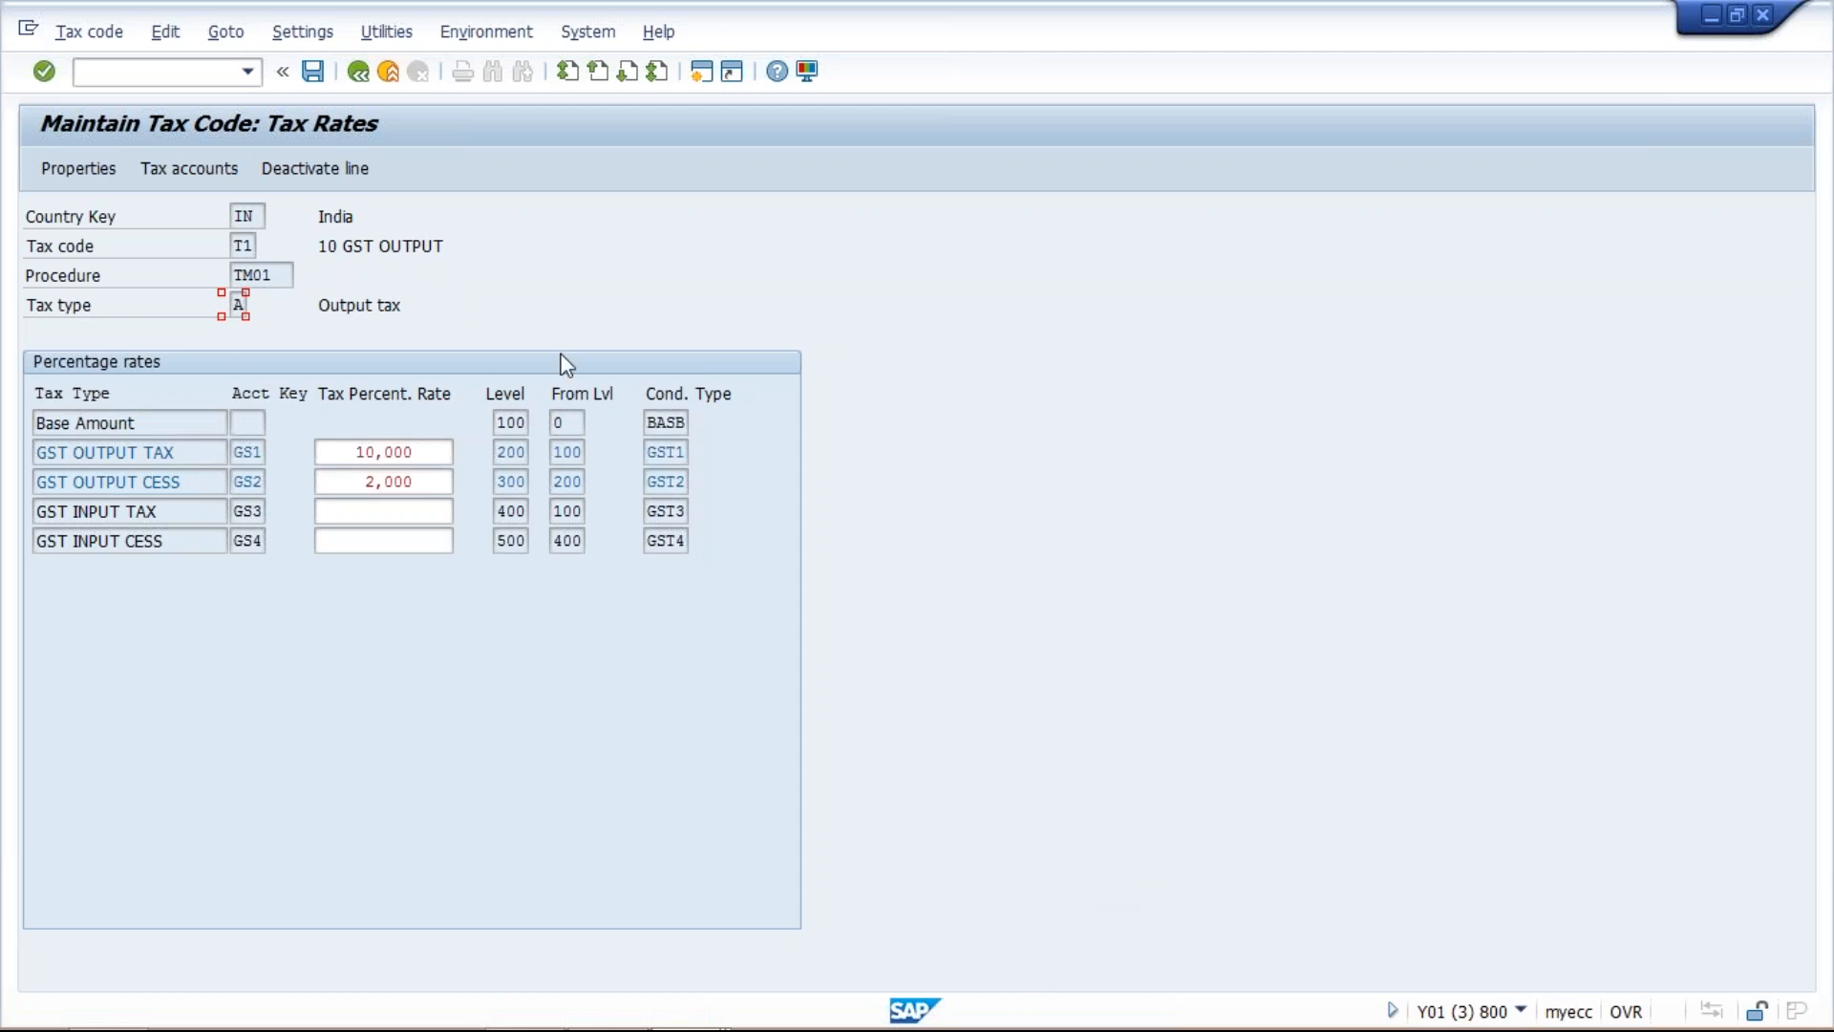
# Check the output tax and cess rates of tax code T1, and open a new SAP session.
pyautogui.click(427, 446)
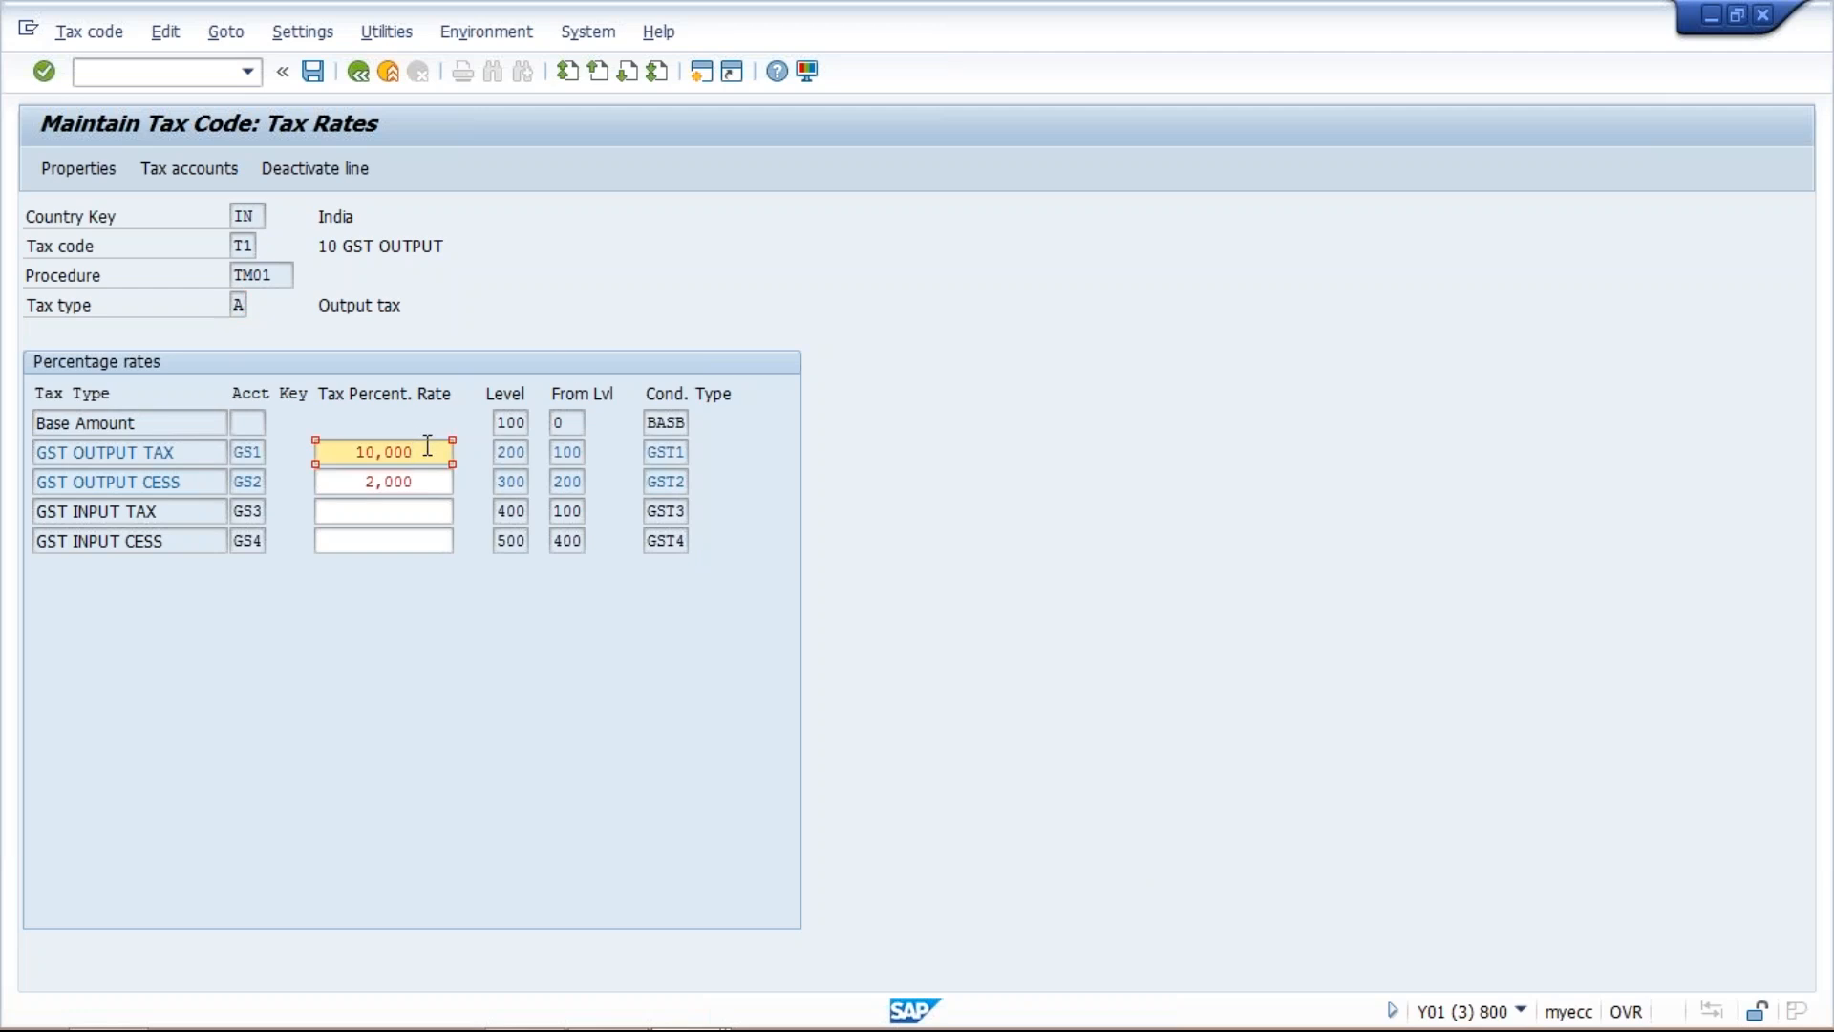
pyautogui.click(237, 421)
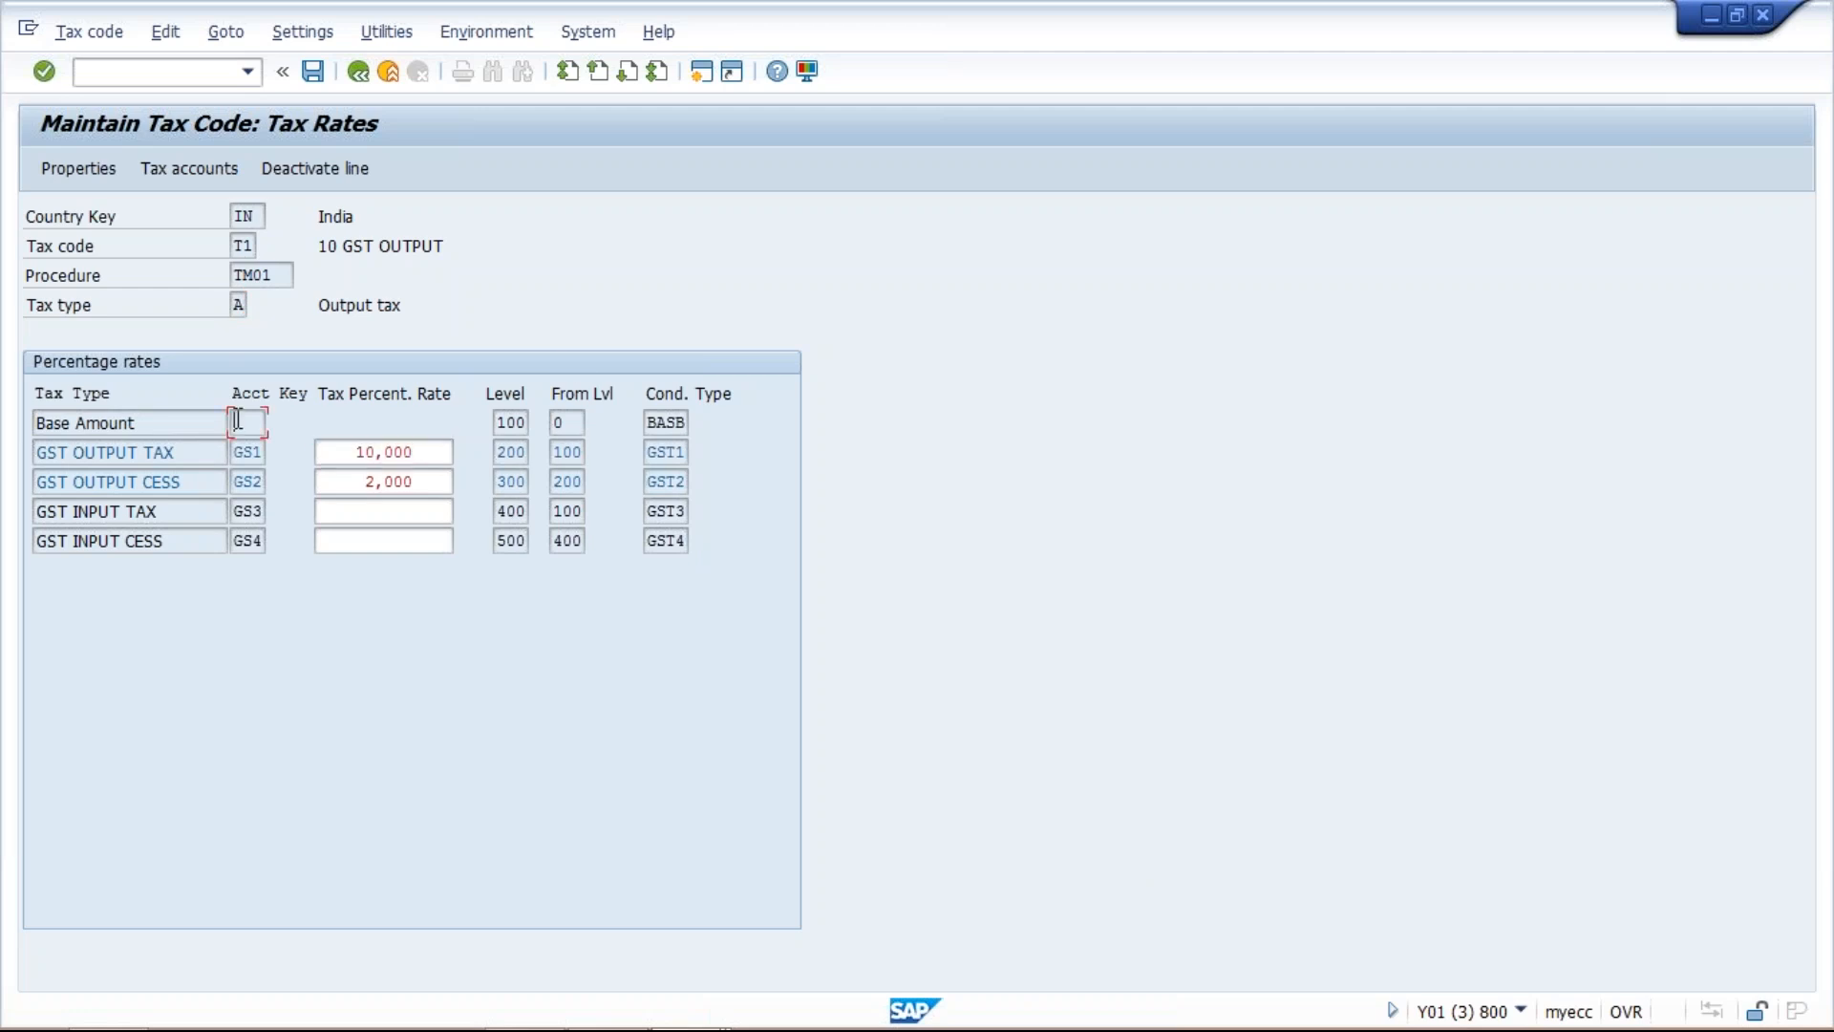
pyautogui.click(417, 480)
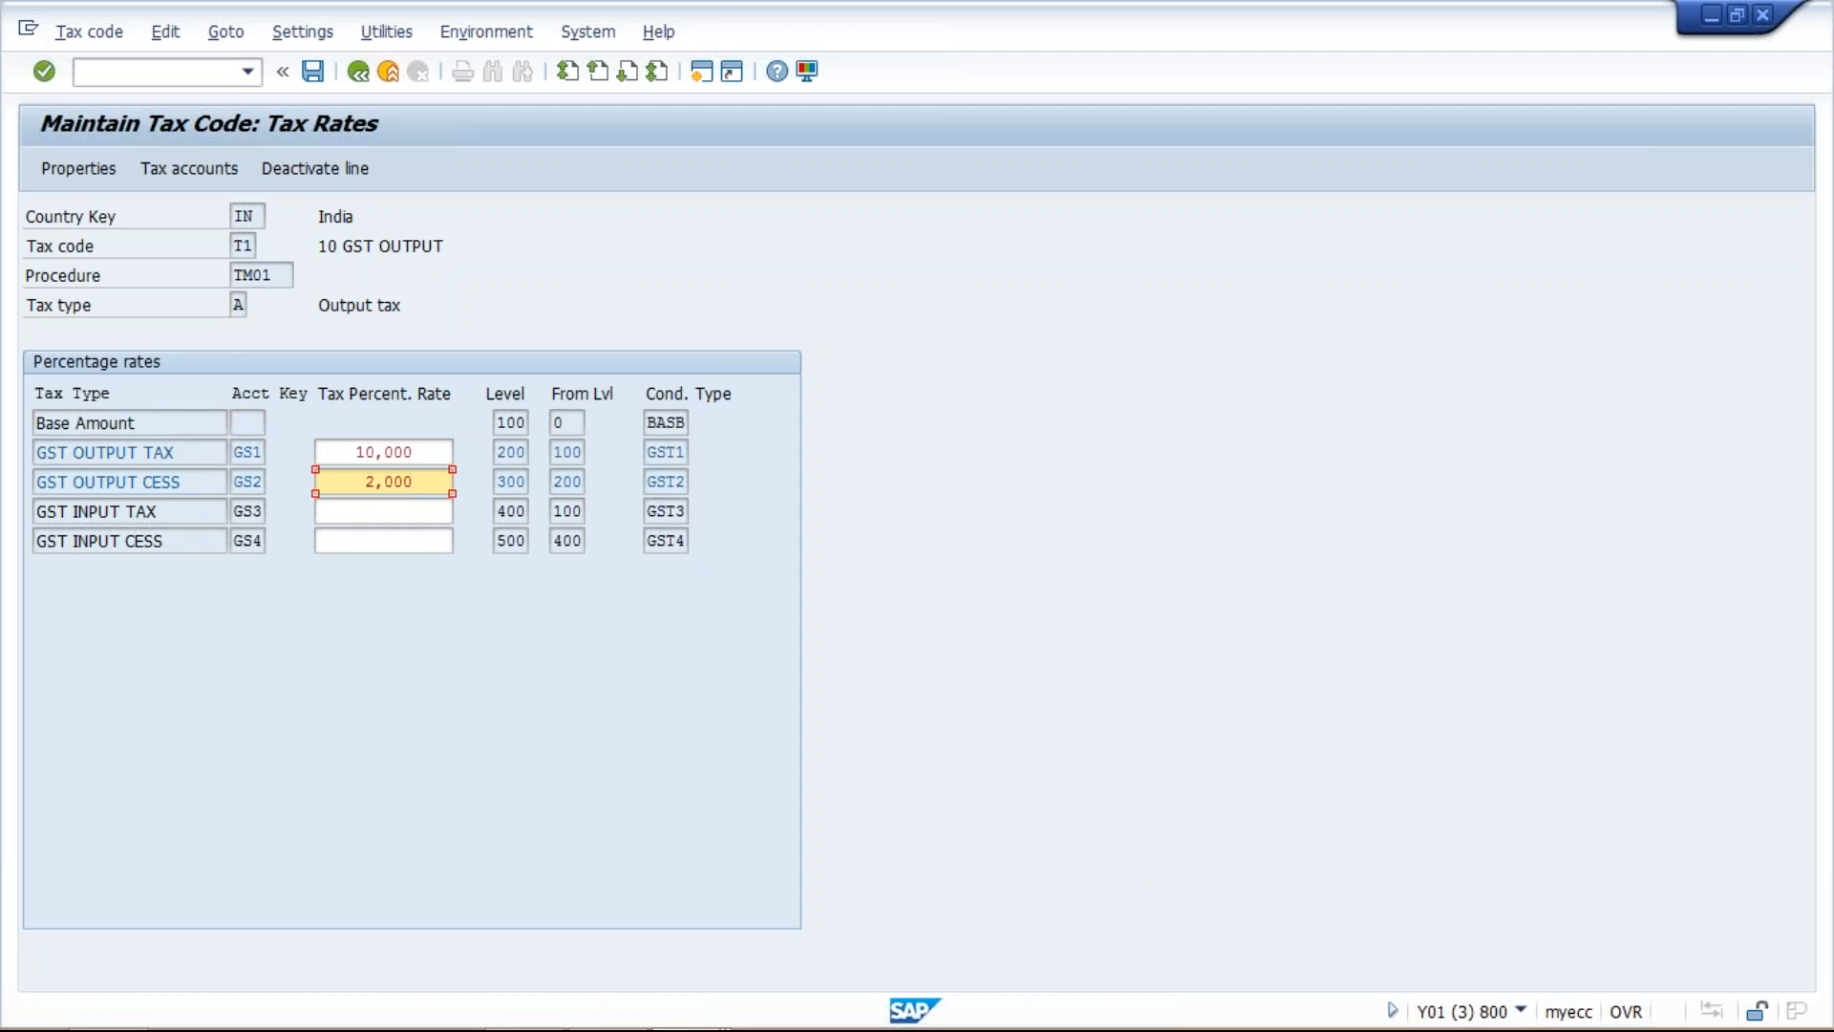
pyautogui.click(409, 452)
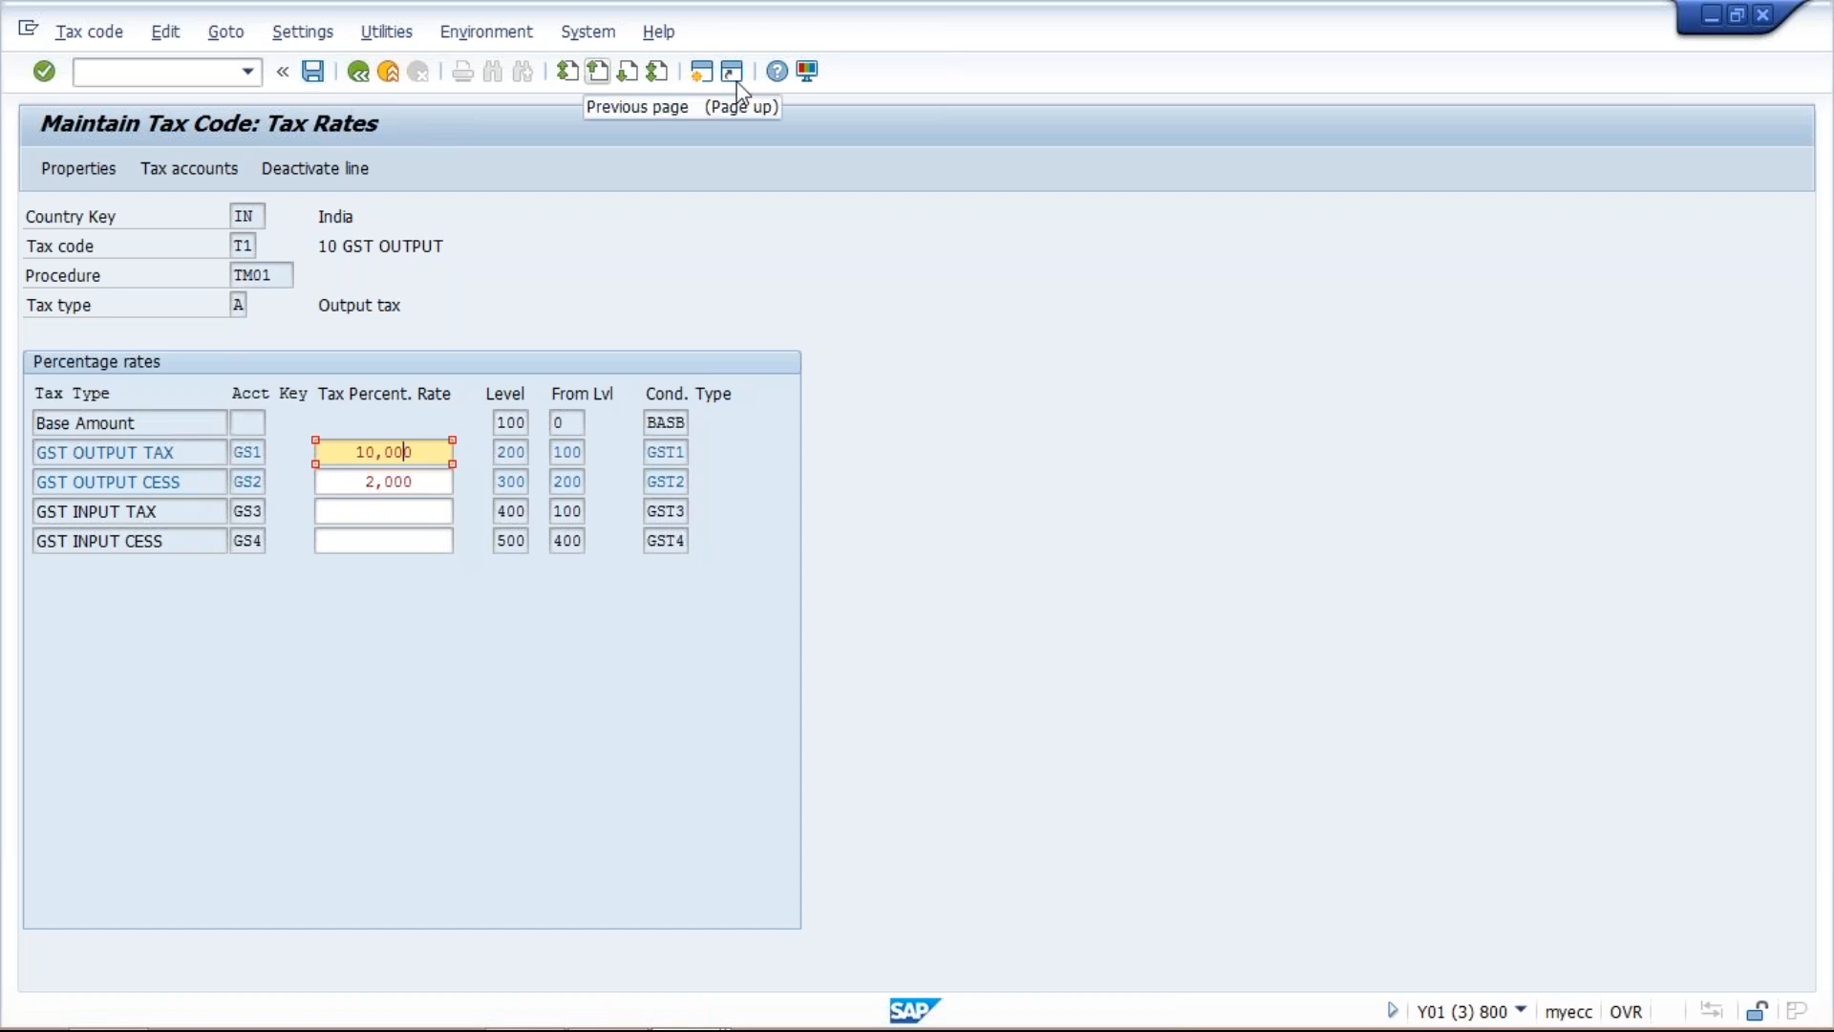
pyautogui.click(710, 82)
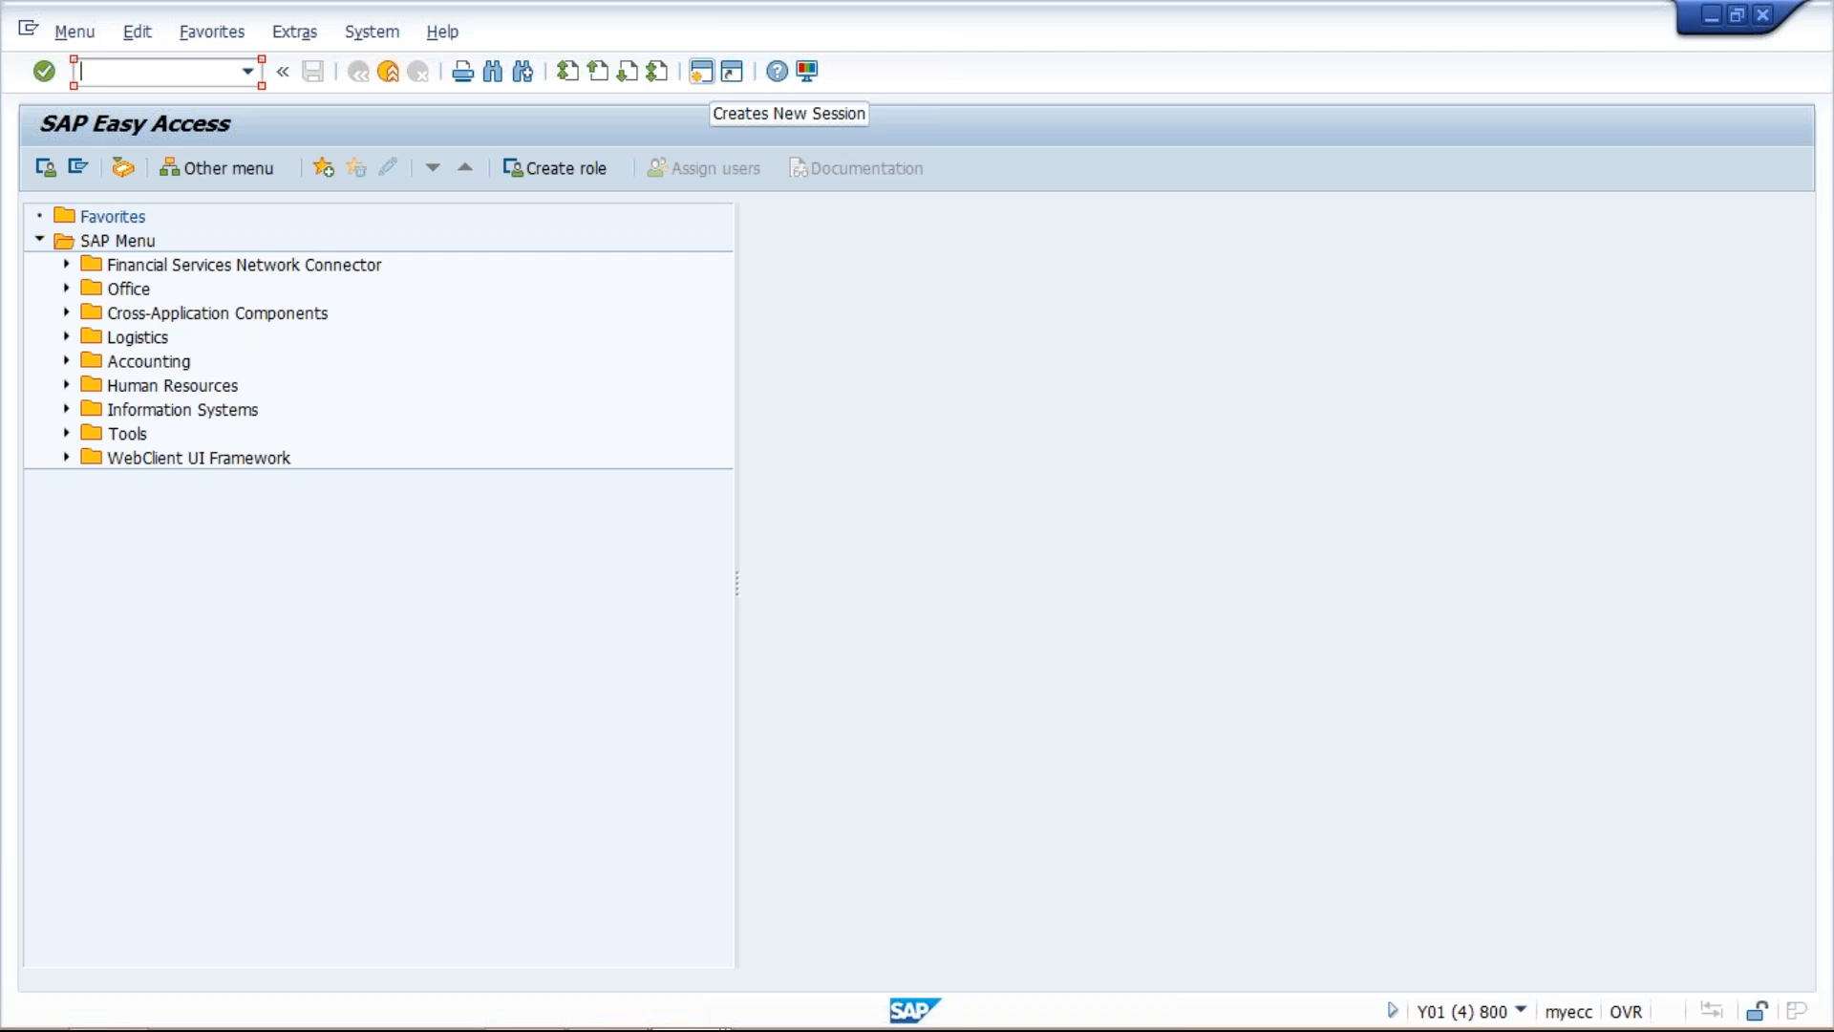
# Switch to the G/L account session, open revenue account 3000 SALE REVENUE for changing, and show its control data.
pyautogui.click(739, 506)
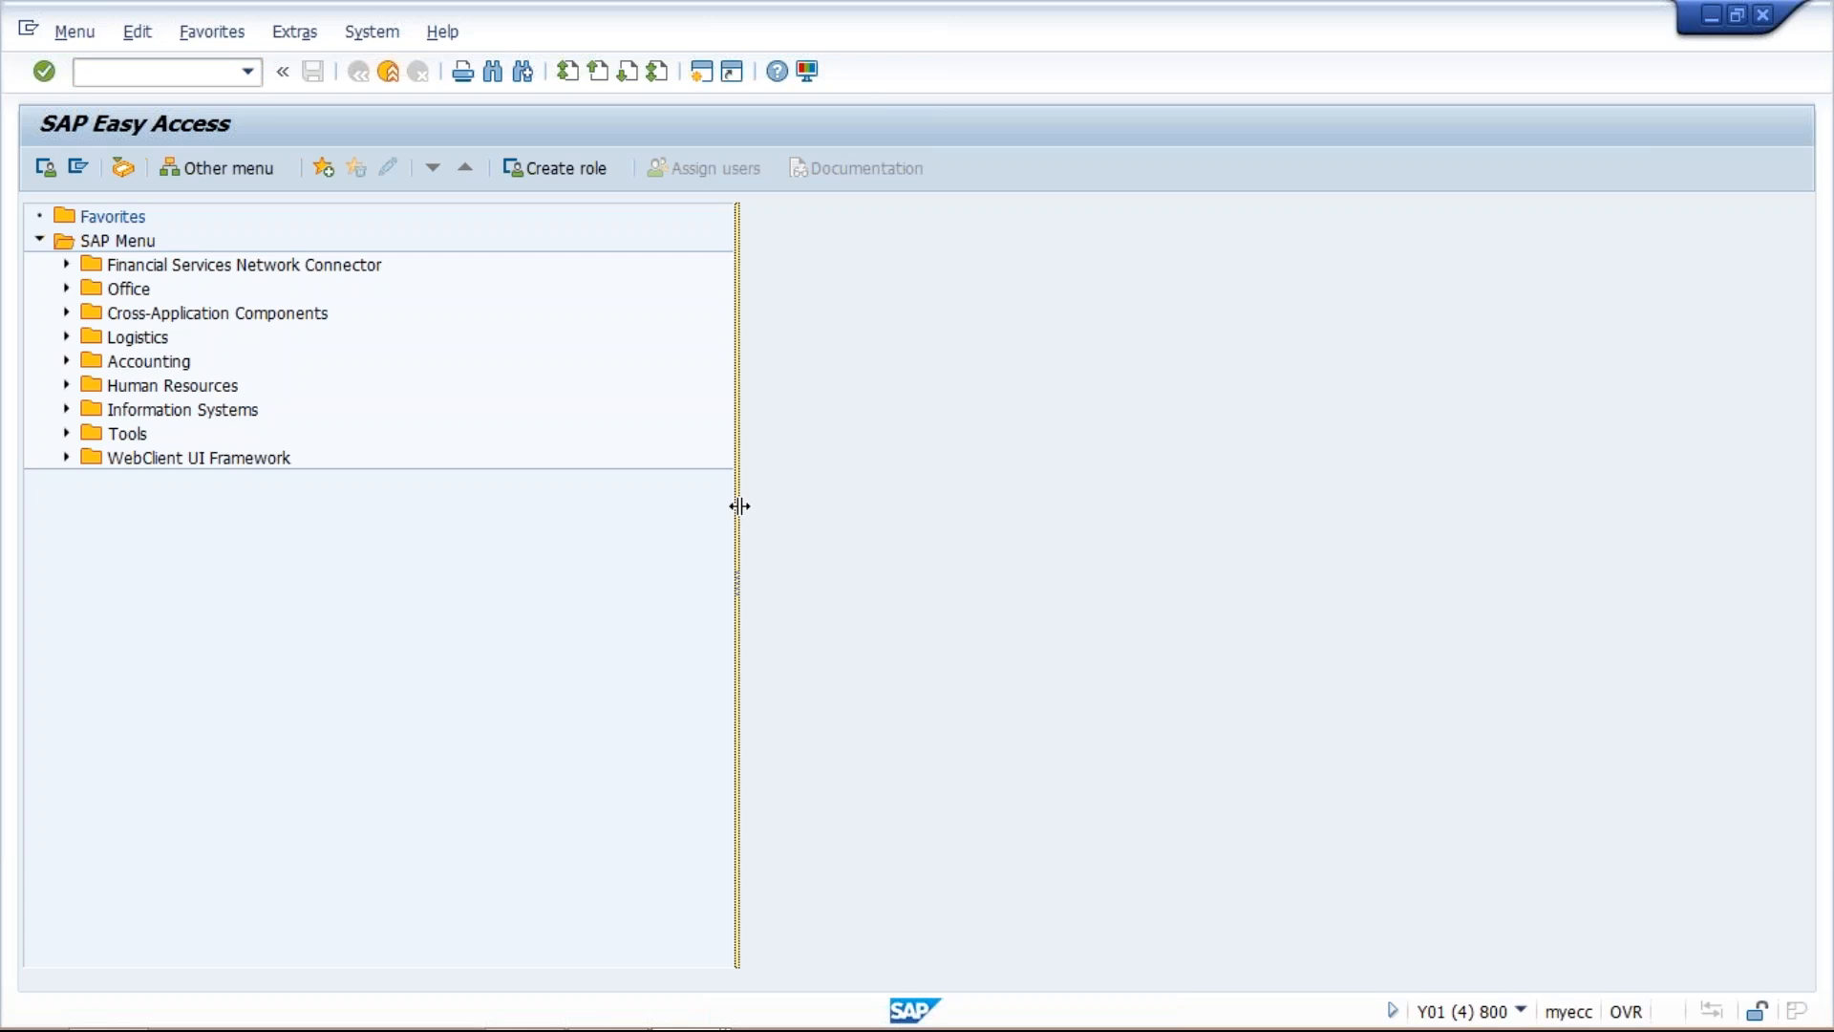
pyautogui.moveTo(688, 1027)
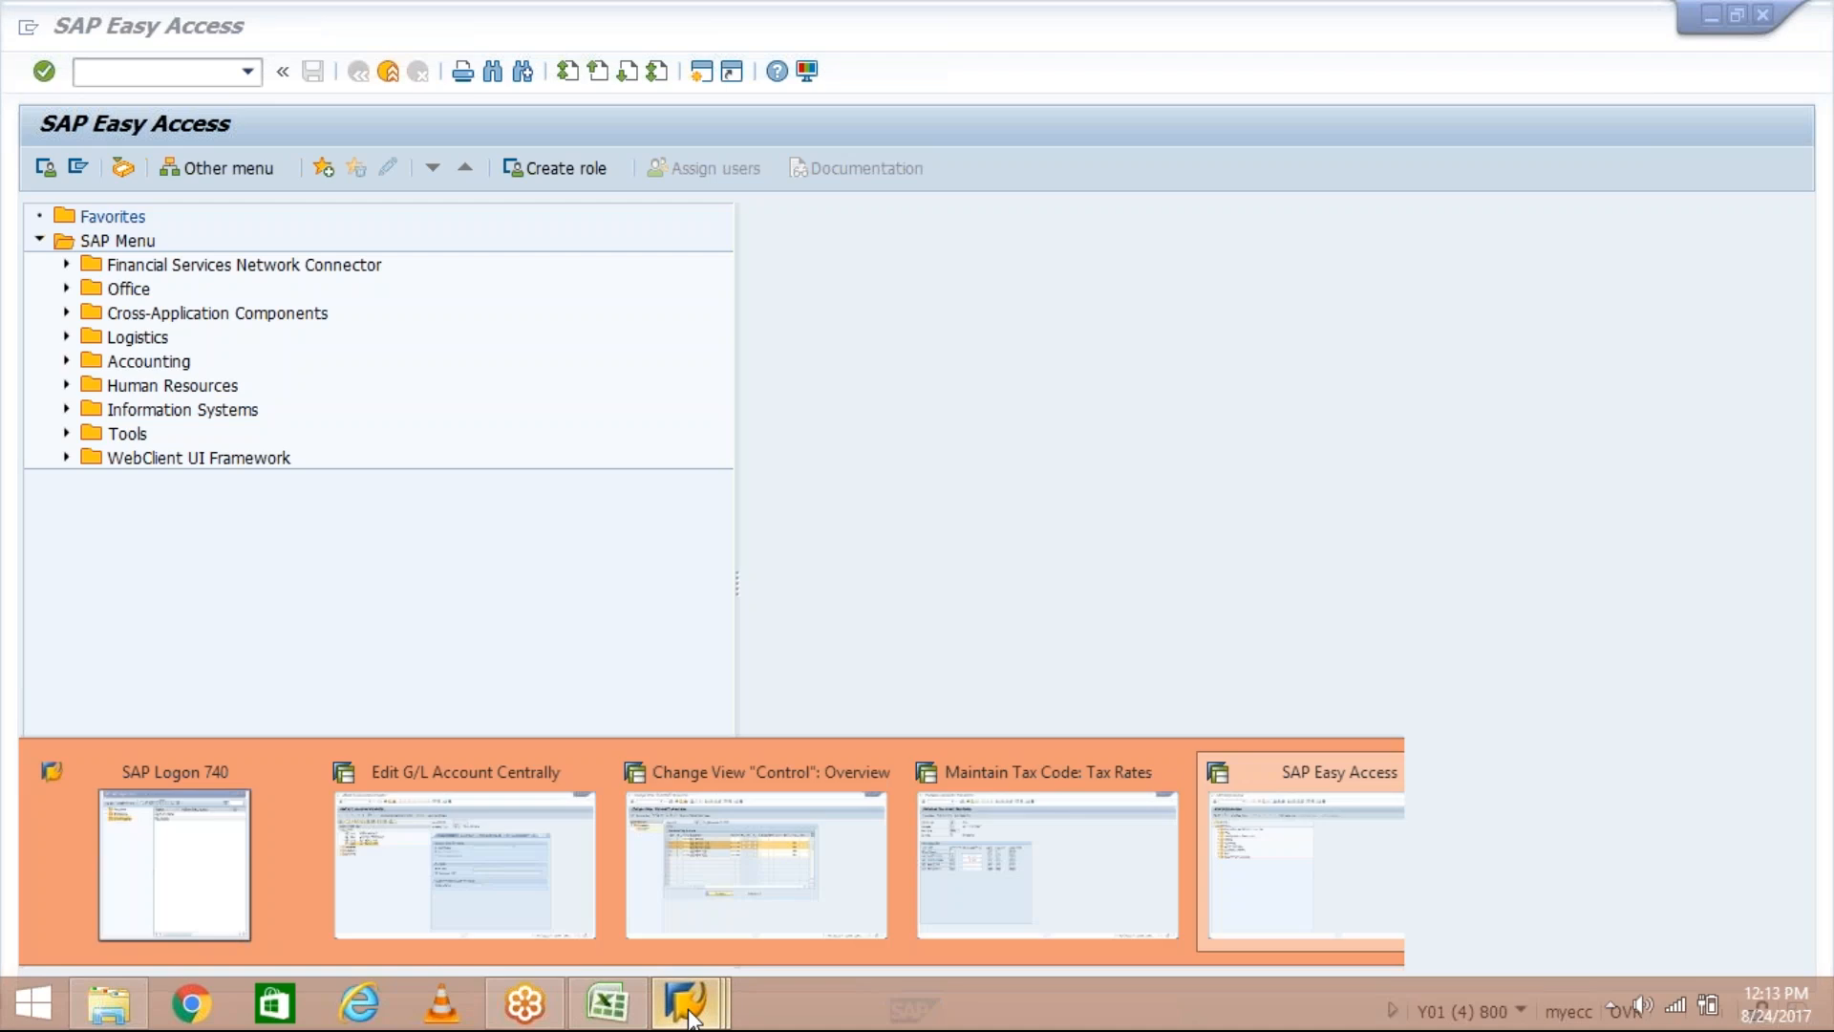
pyautogui.click(491, 887)
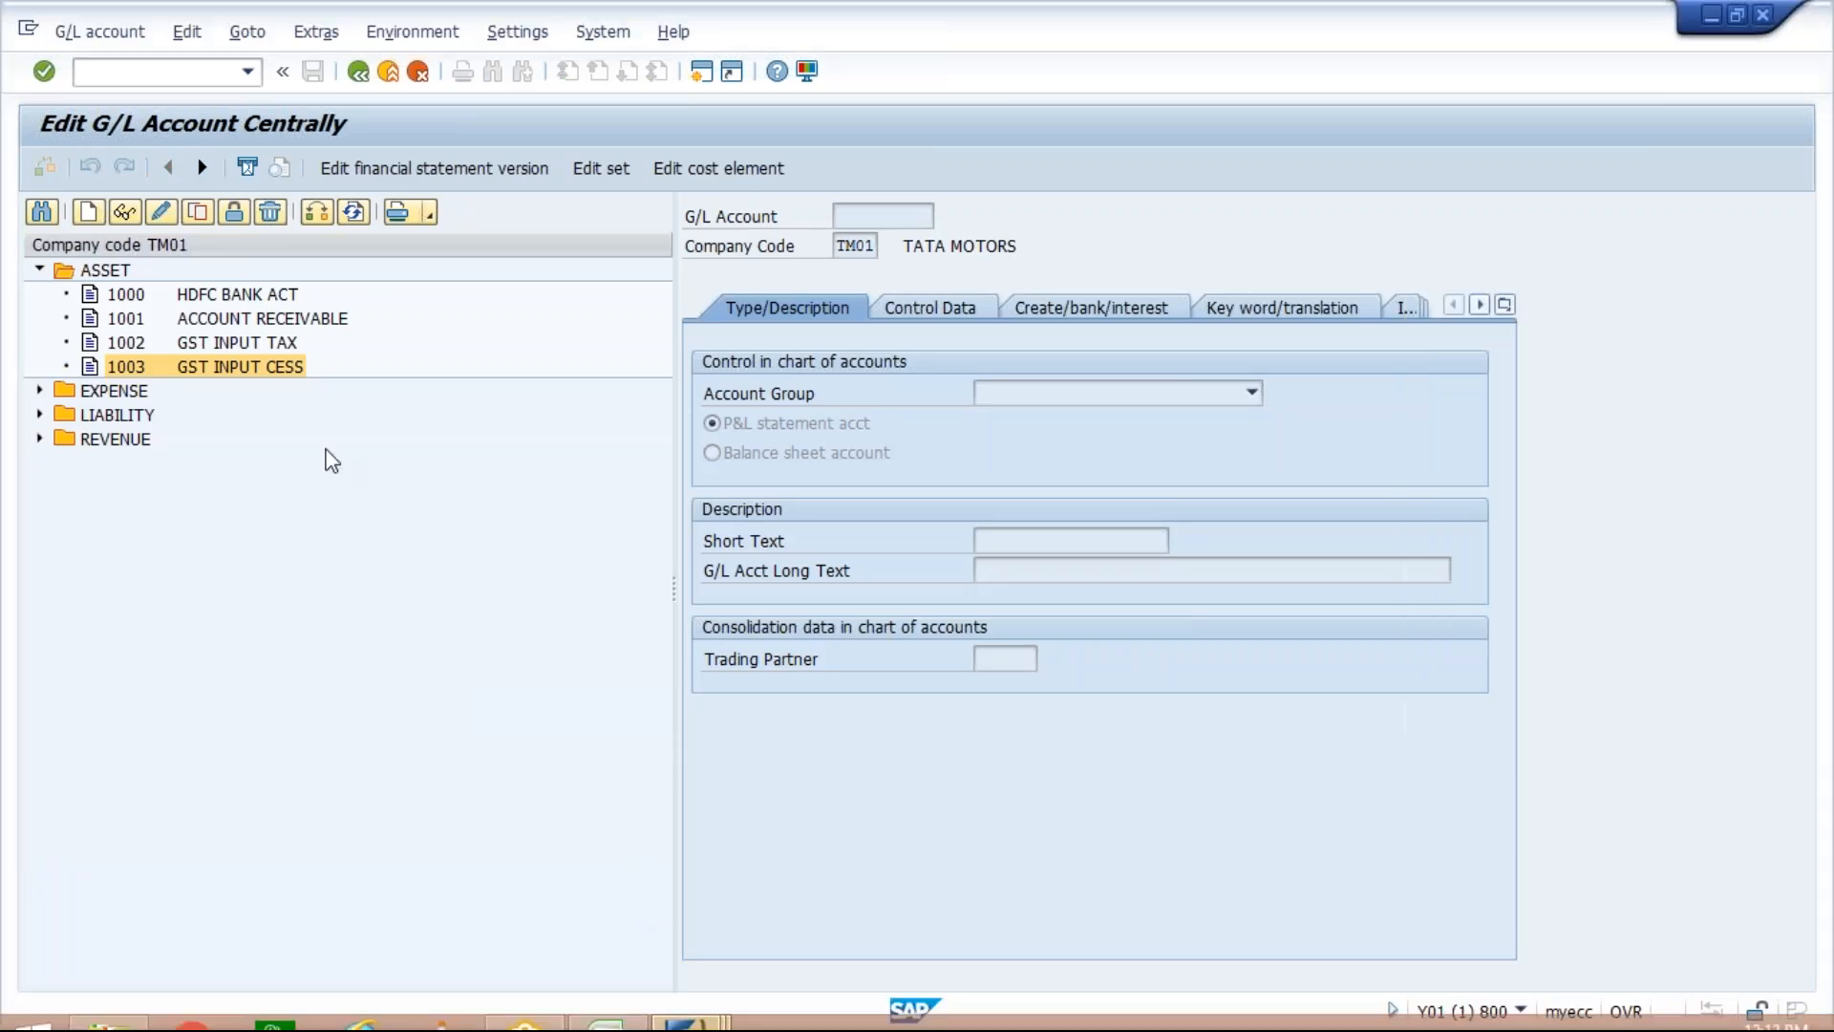
pyautogui.click(39, 439)
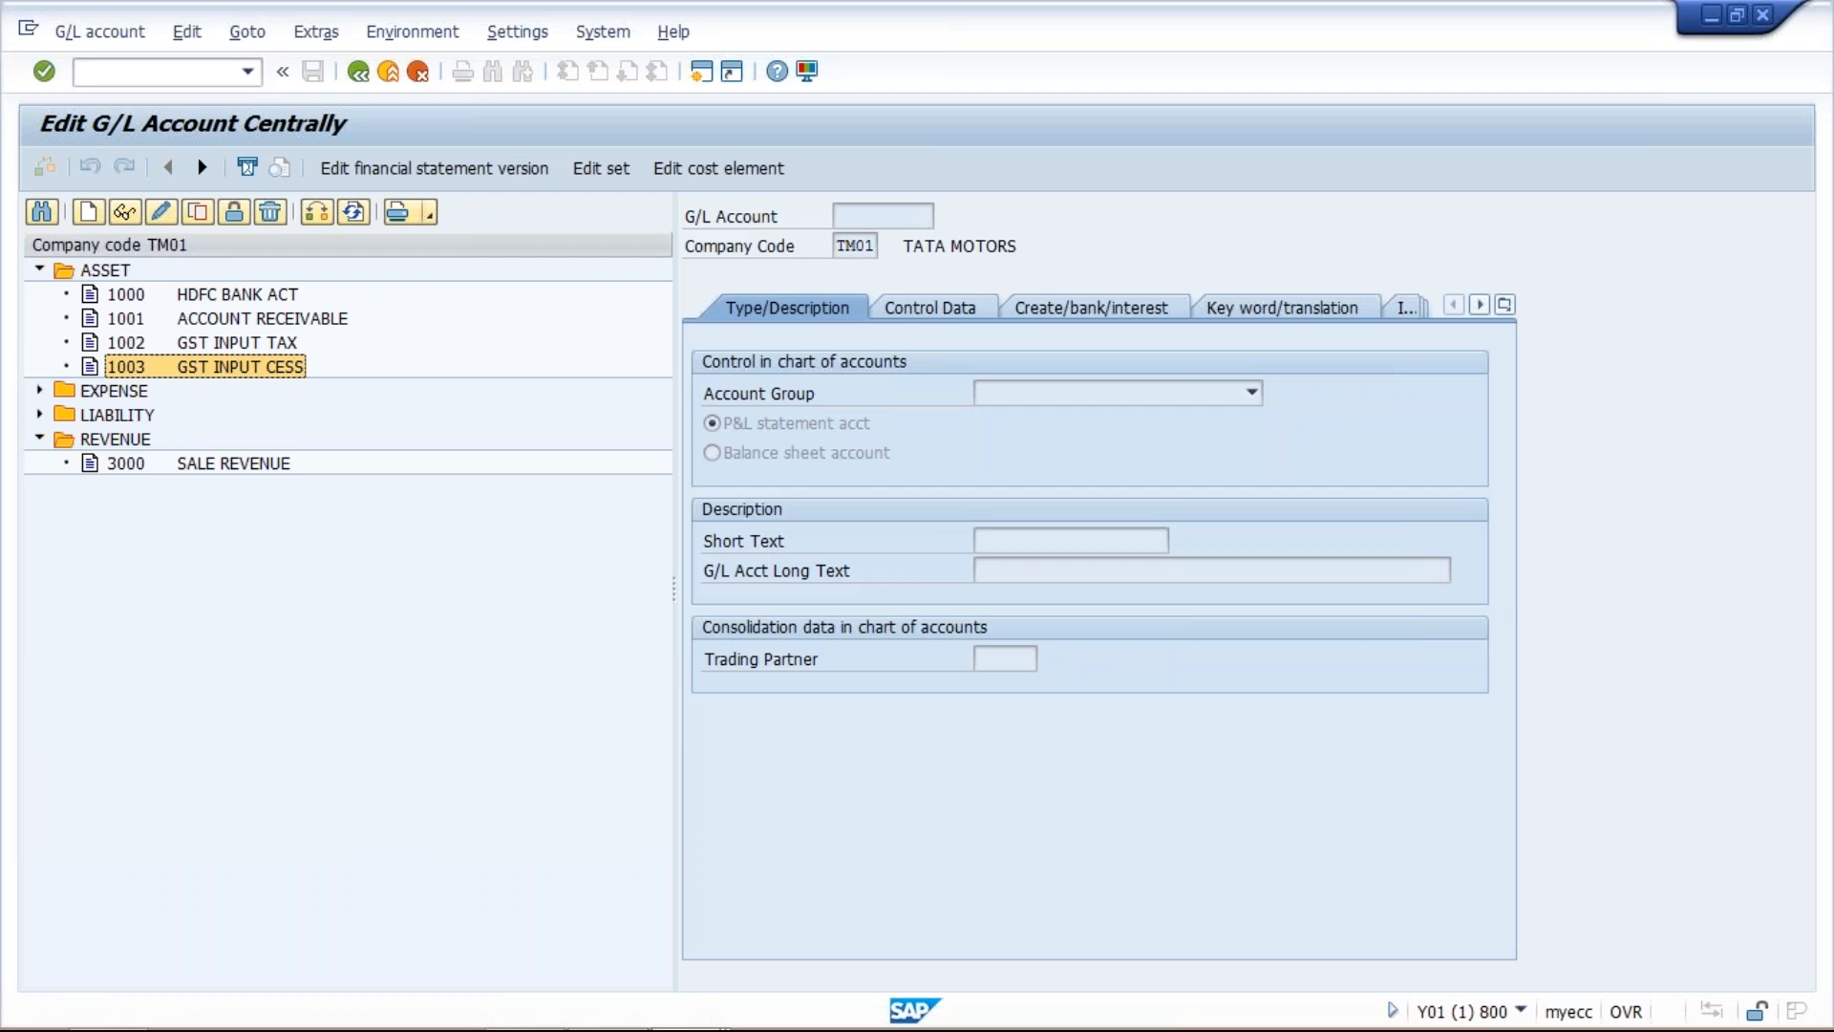
pyautogui.doubleClick(233, 464)
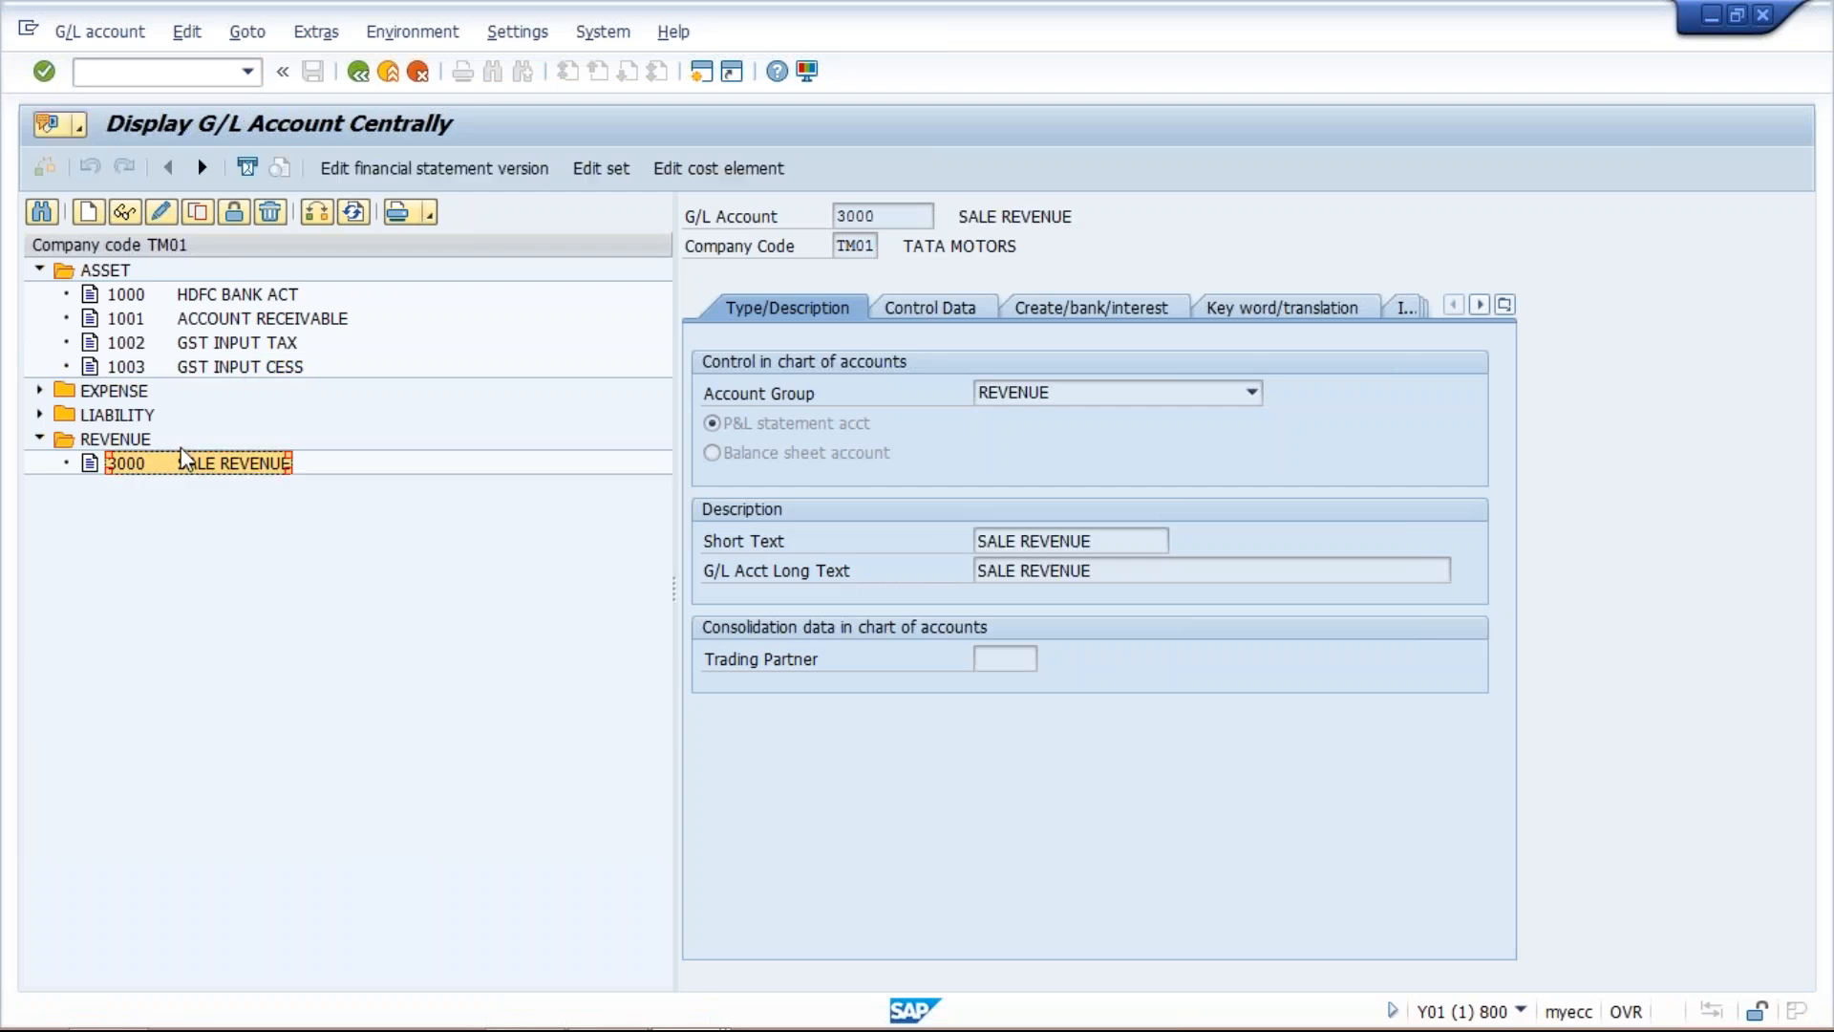
pyautogui.click(163, 214)
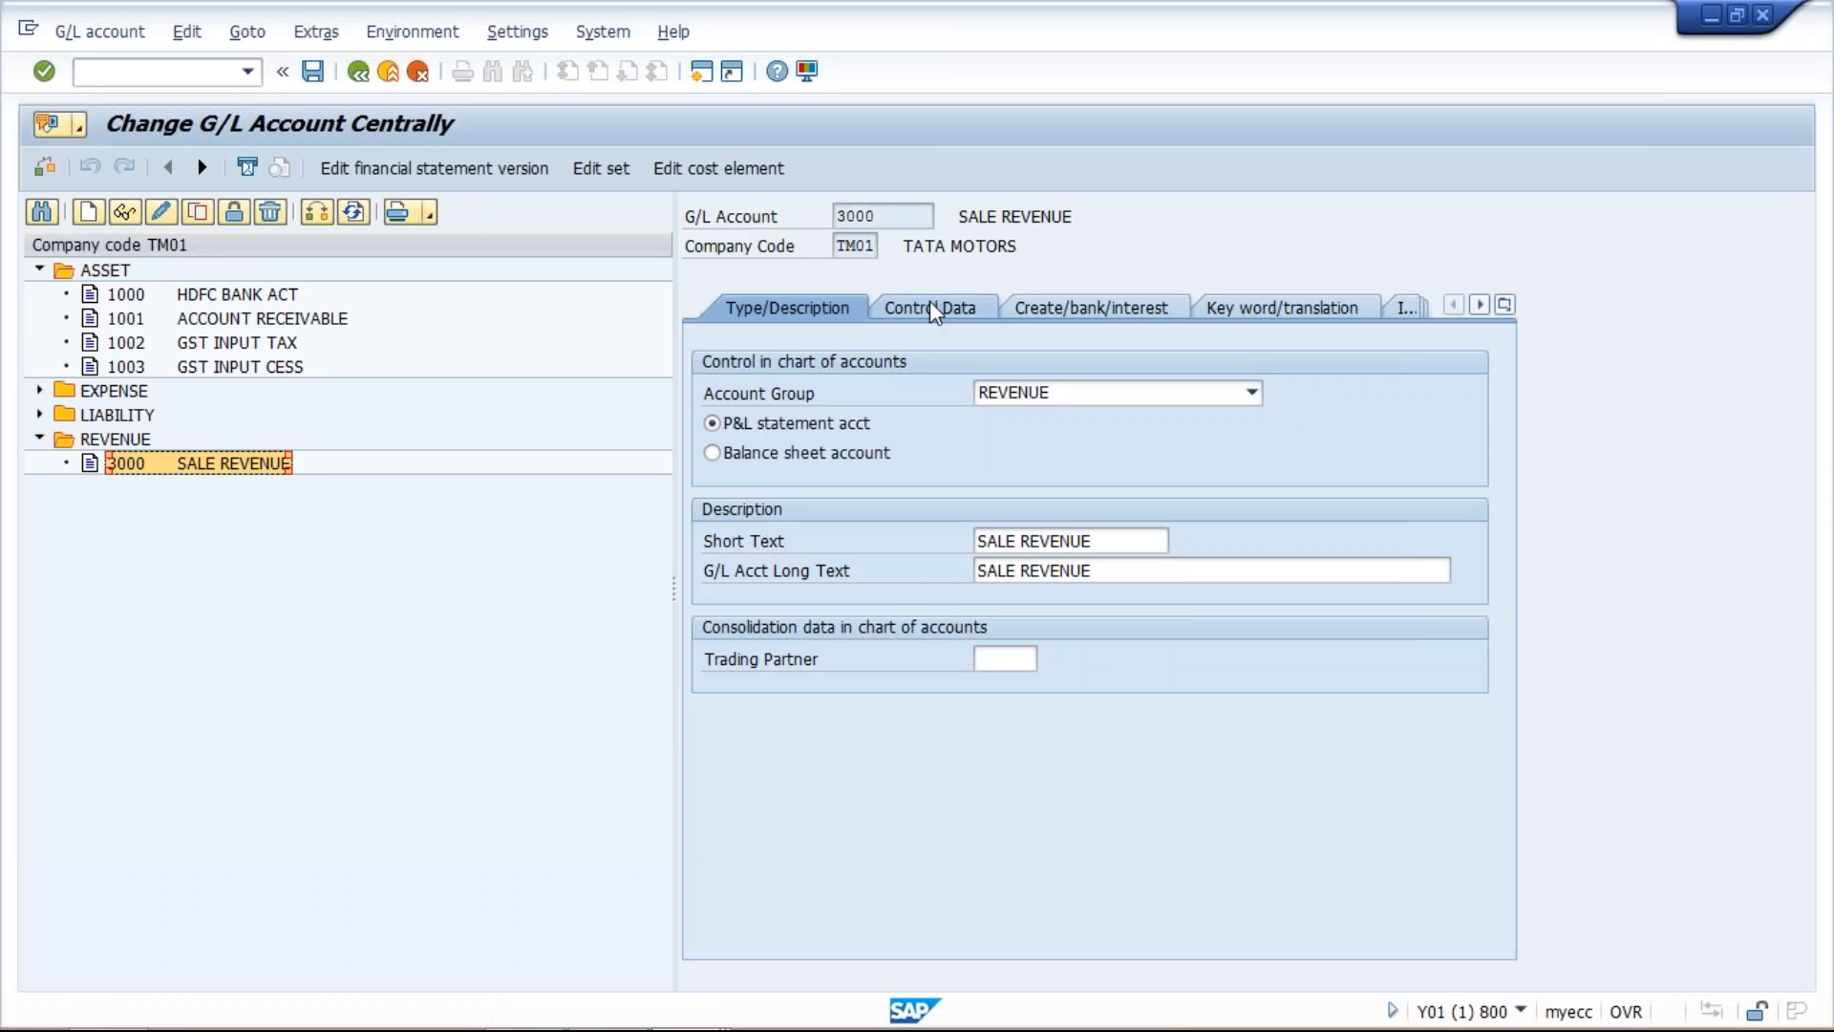
pyautogui.click(934, 311)
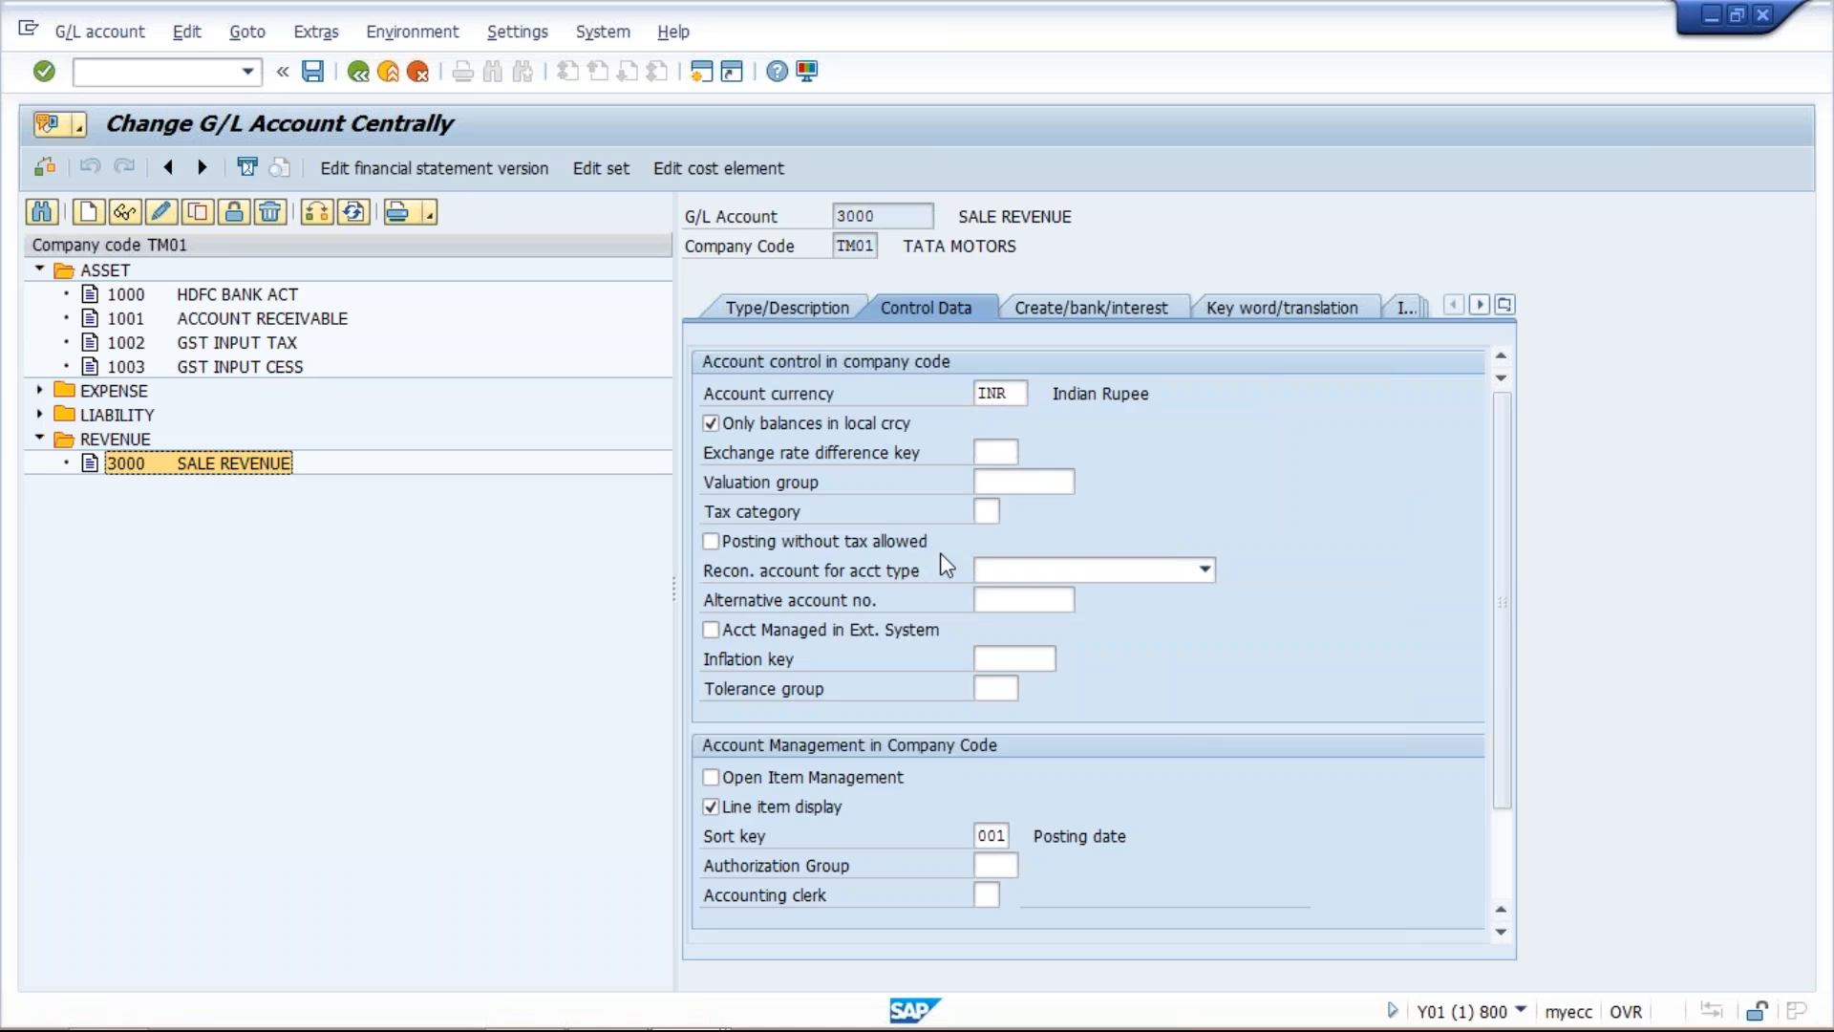
# Set the tax category of the sales revenue account to + (Only output tax allowed) and save the account.
pyautogui.click(987, 512)
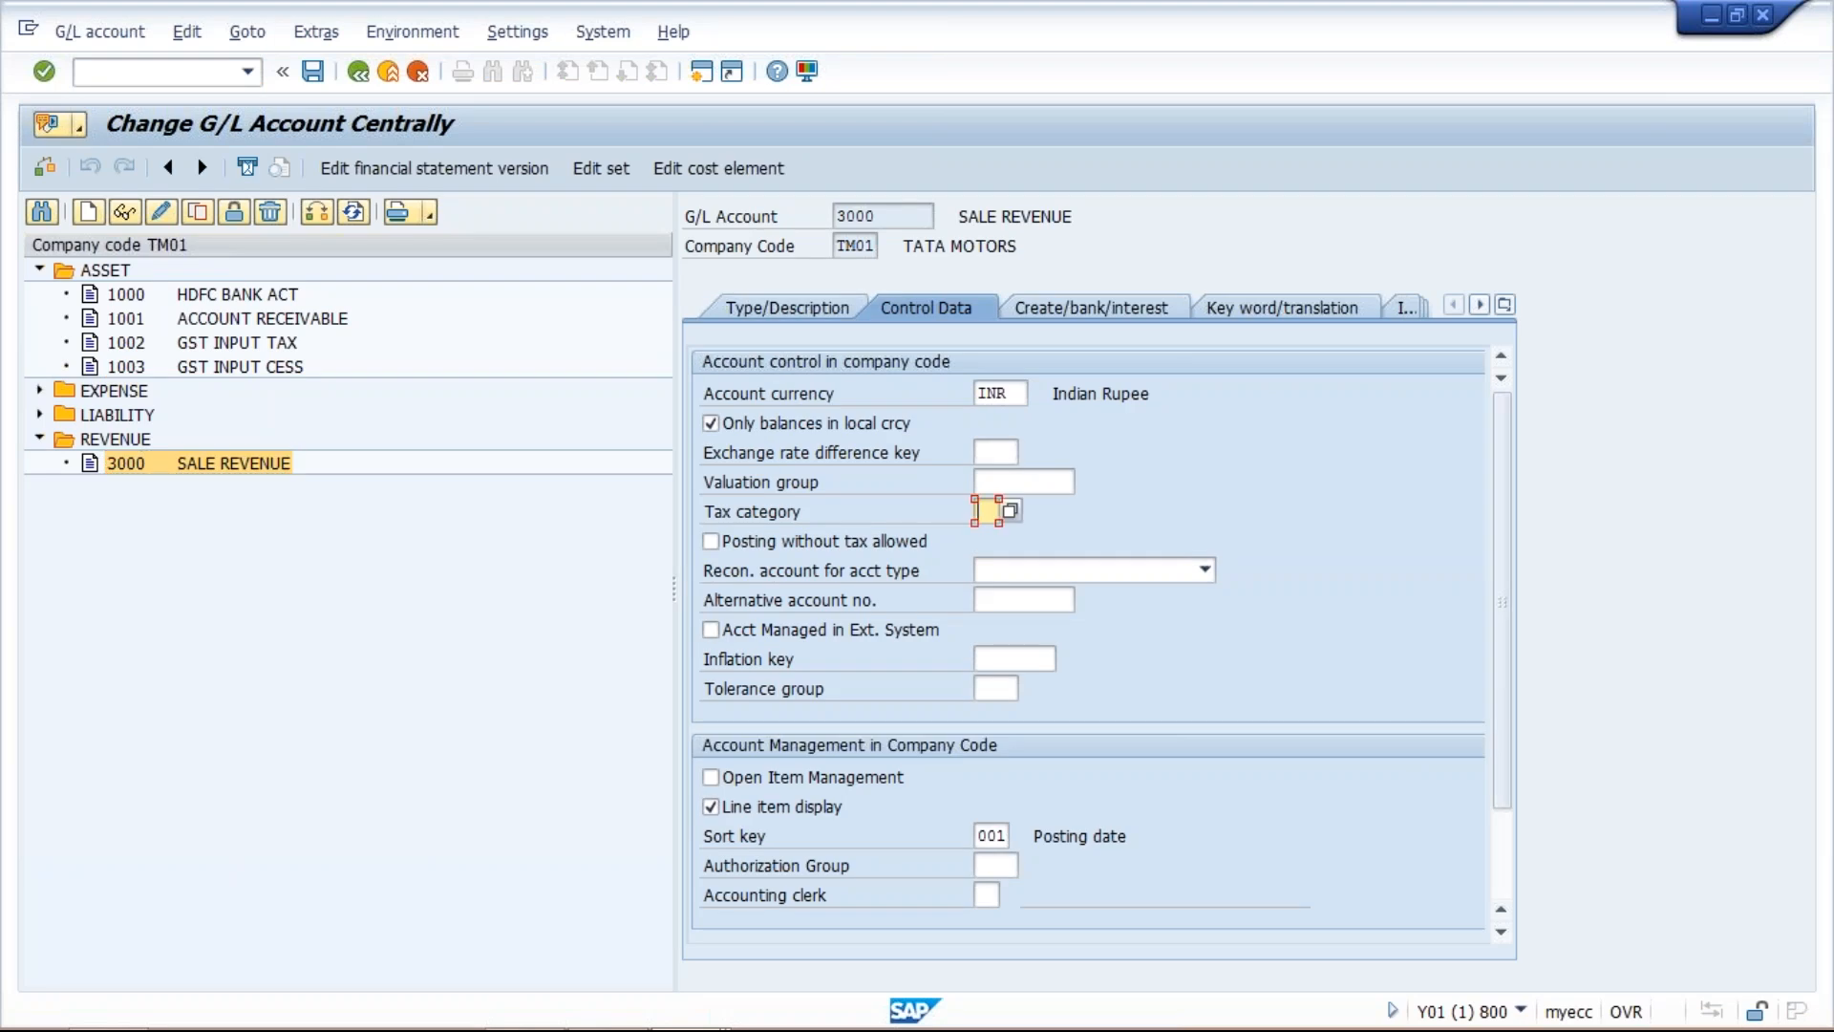
pyautogui.click(1010, 513)
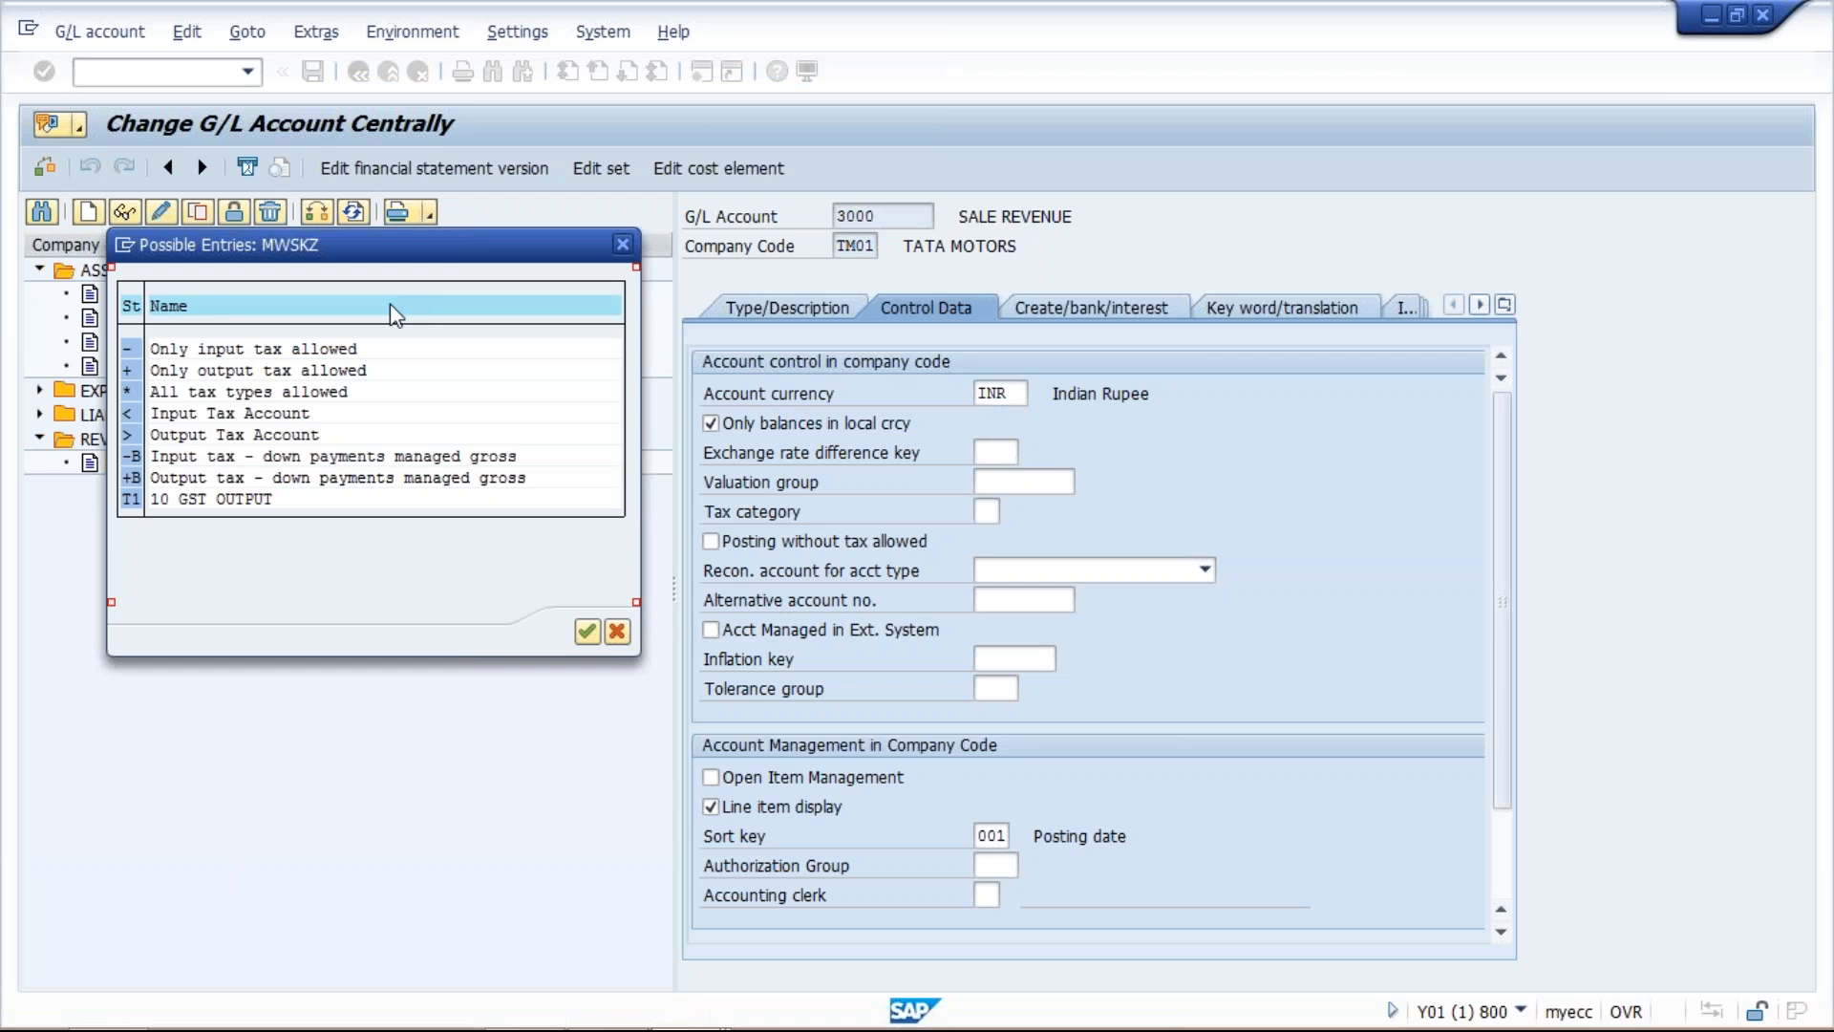
pyautogui.click(239, 349)
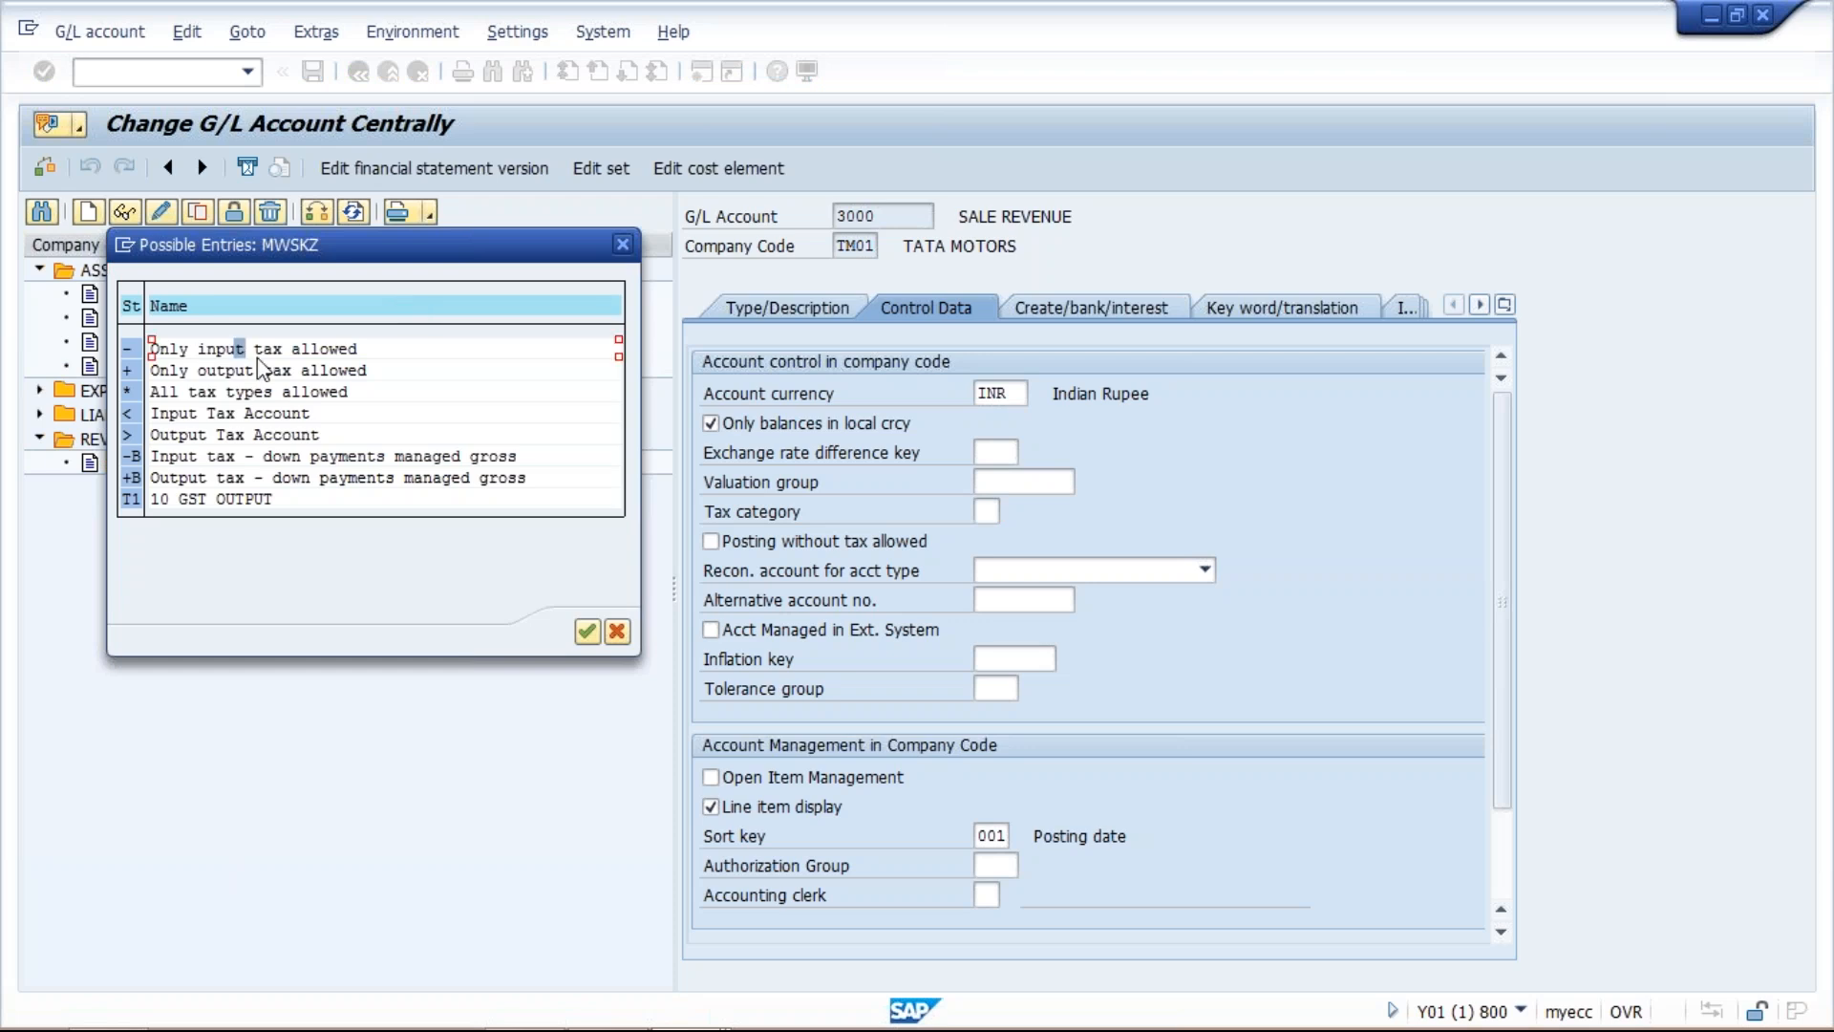
pyautogui.click(256, 371)
pyautogui.click(251, 350)
pyautogui.click(278, 391)
pyautogui.press('Up')
pyautogui.press('Up')
pyautogui.click(270, 391)
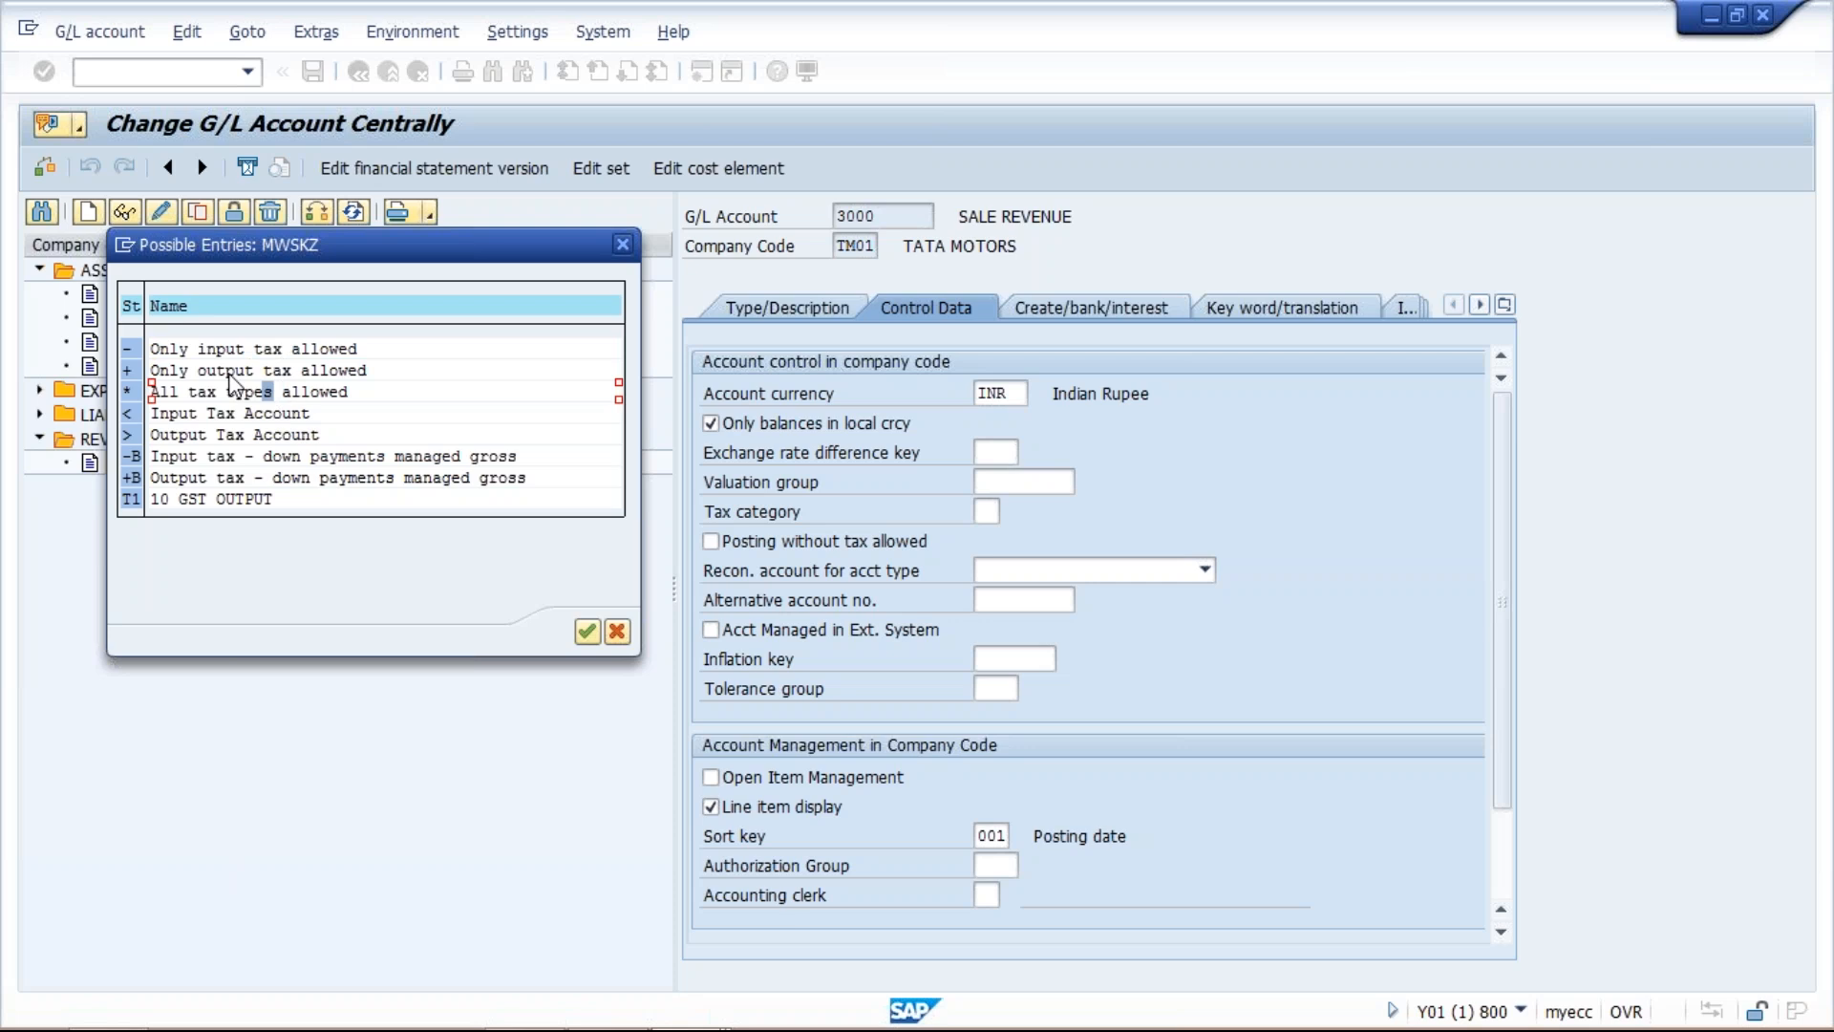
pyautogui.click(230, 371)
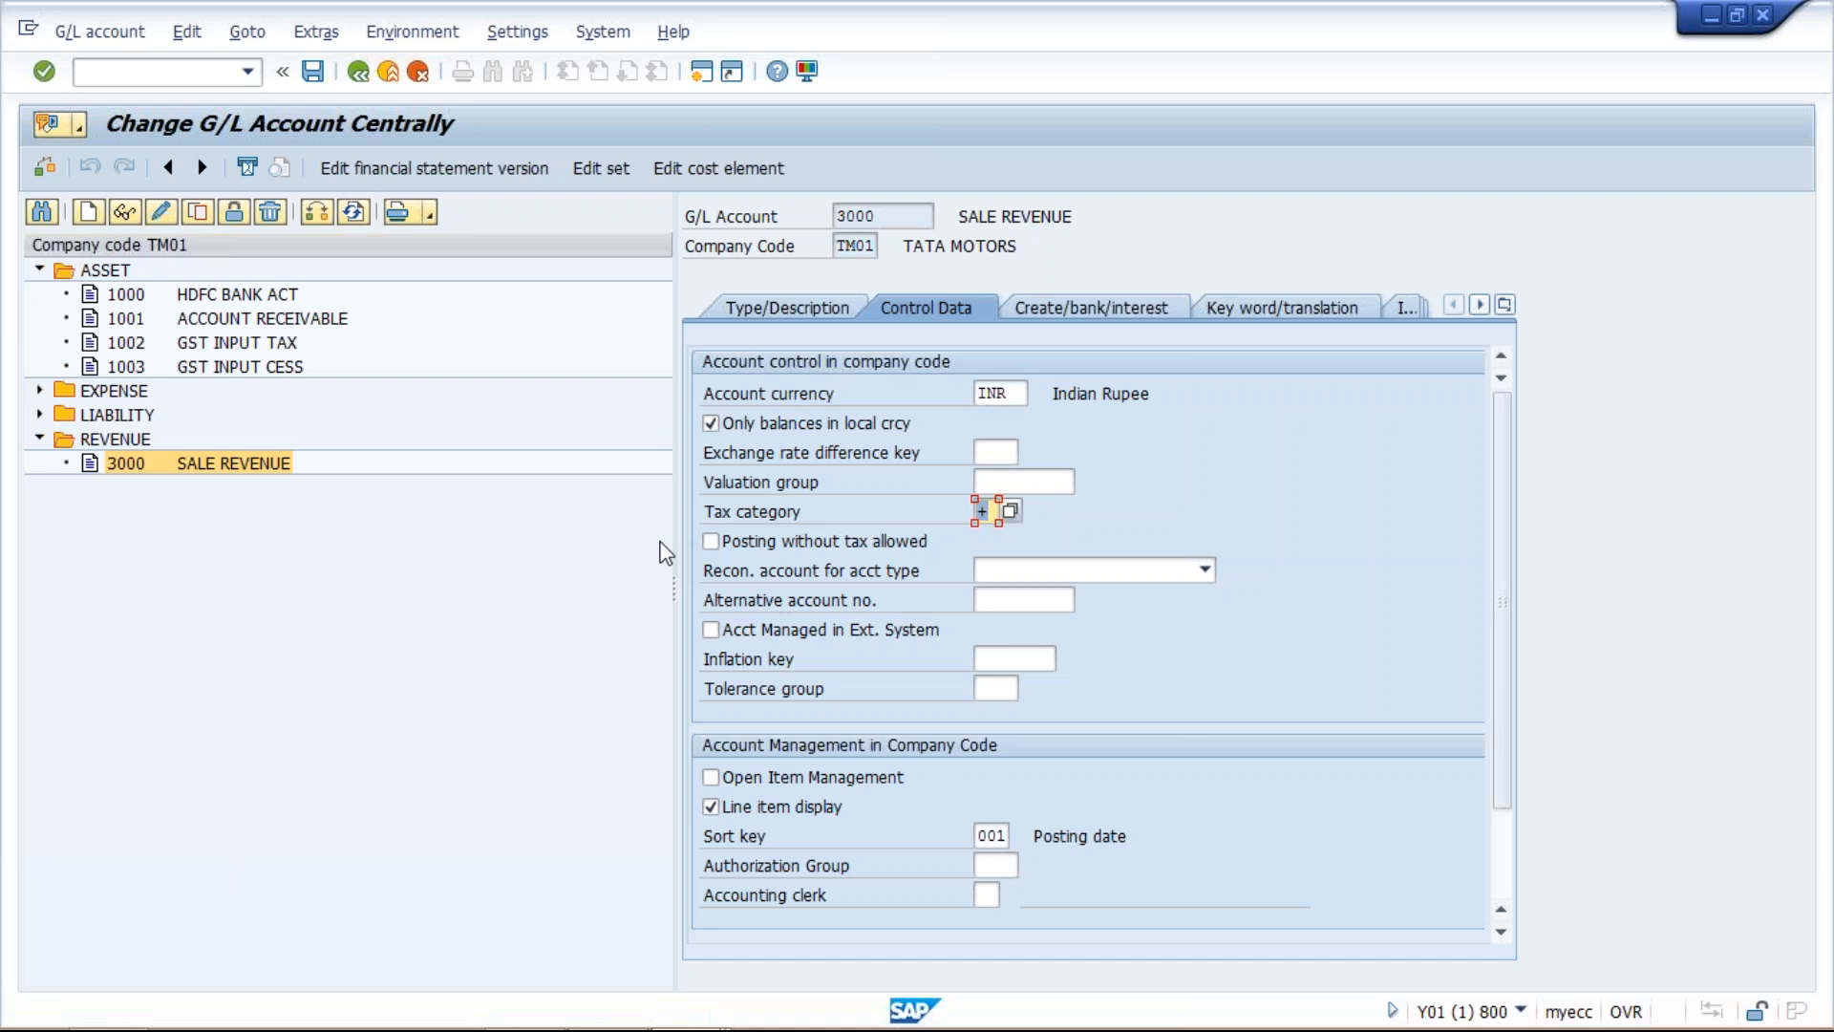
pyautogui.click(314, 74)
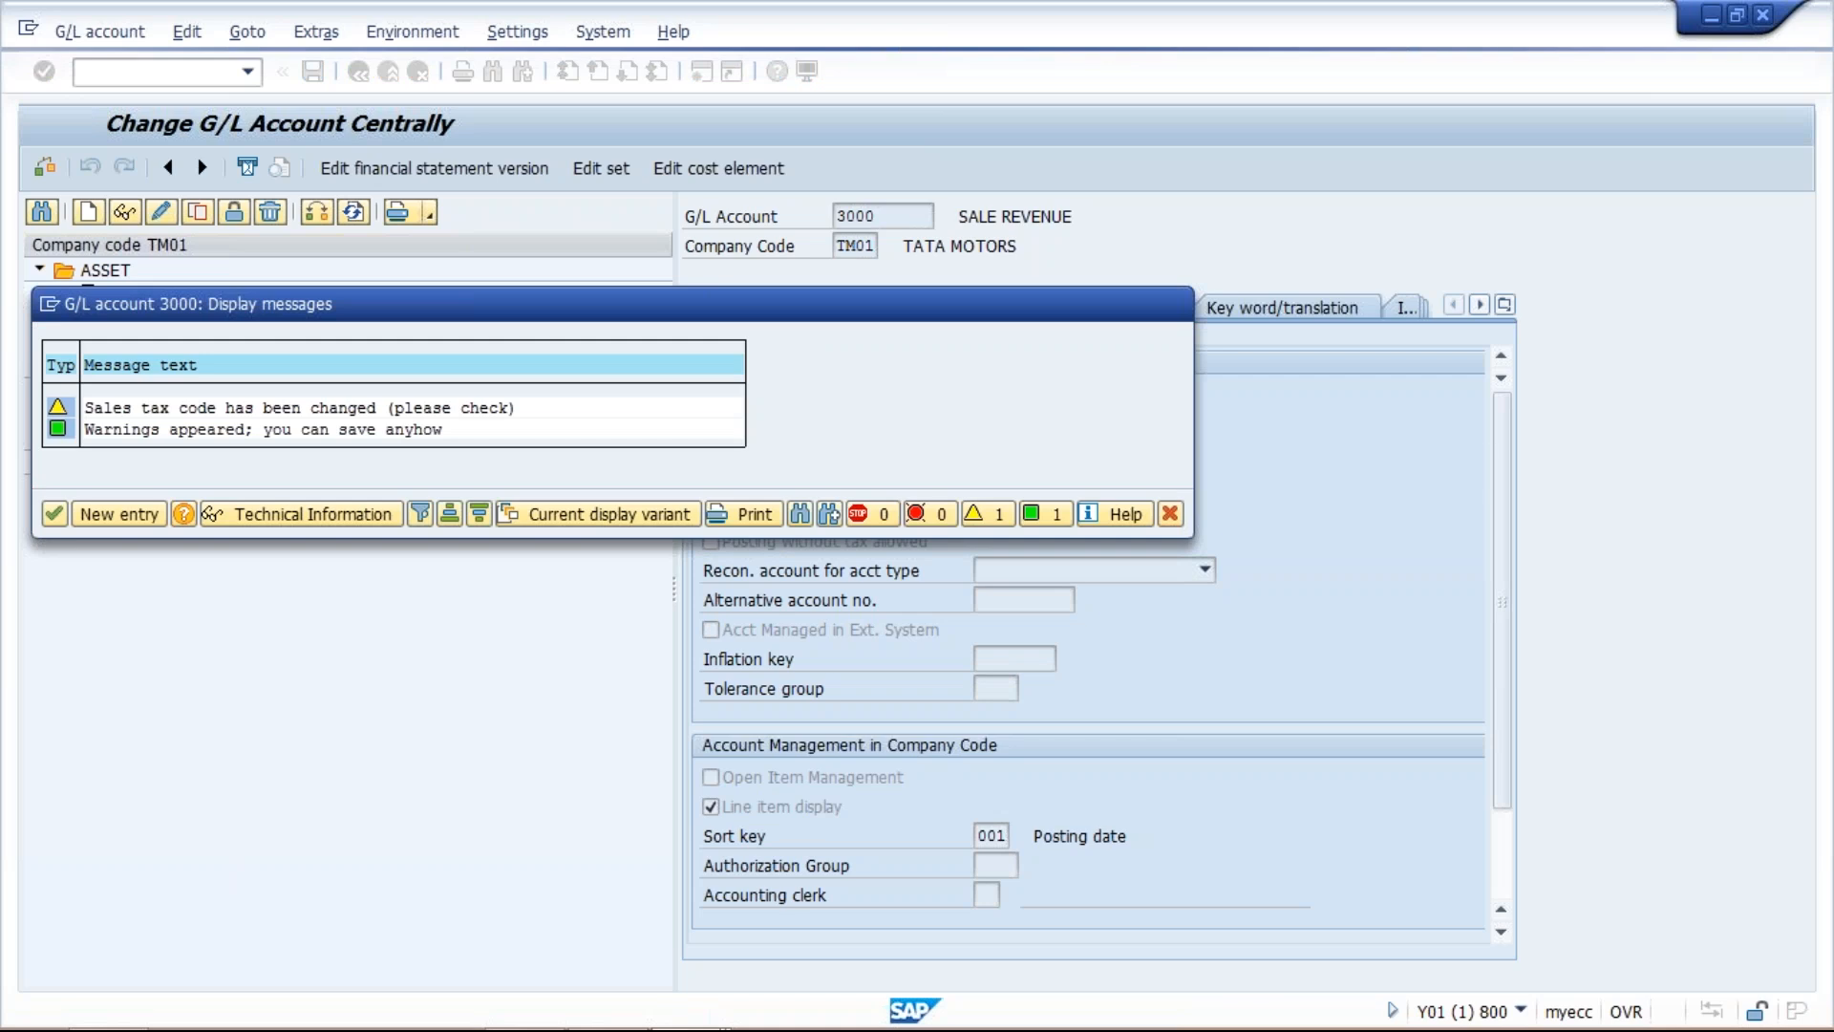
pyautogui.press('Return')
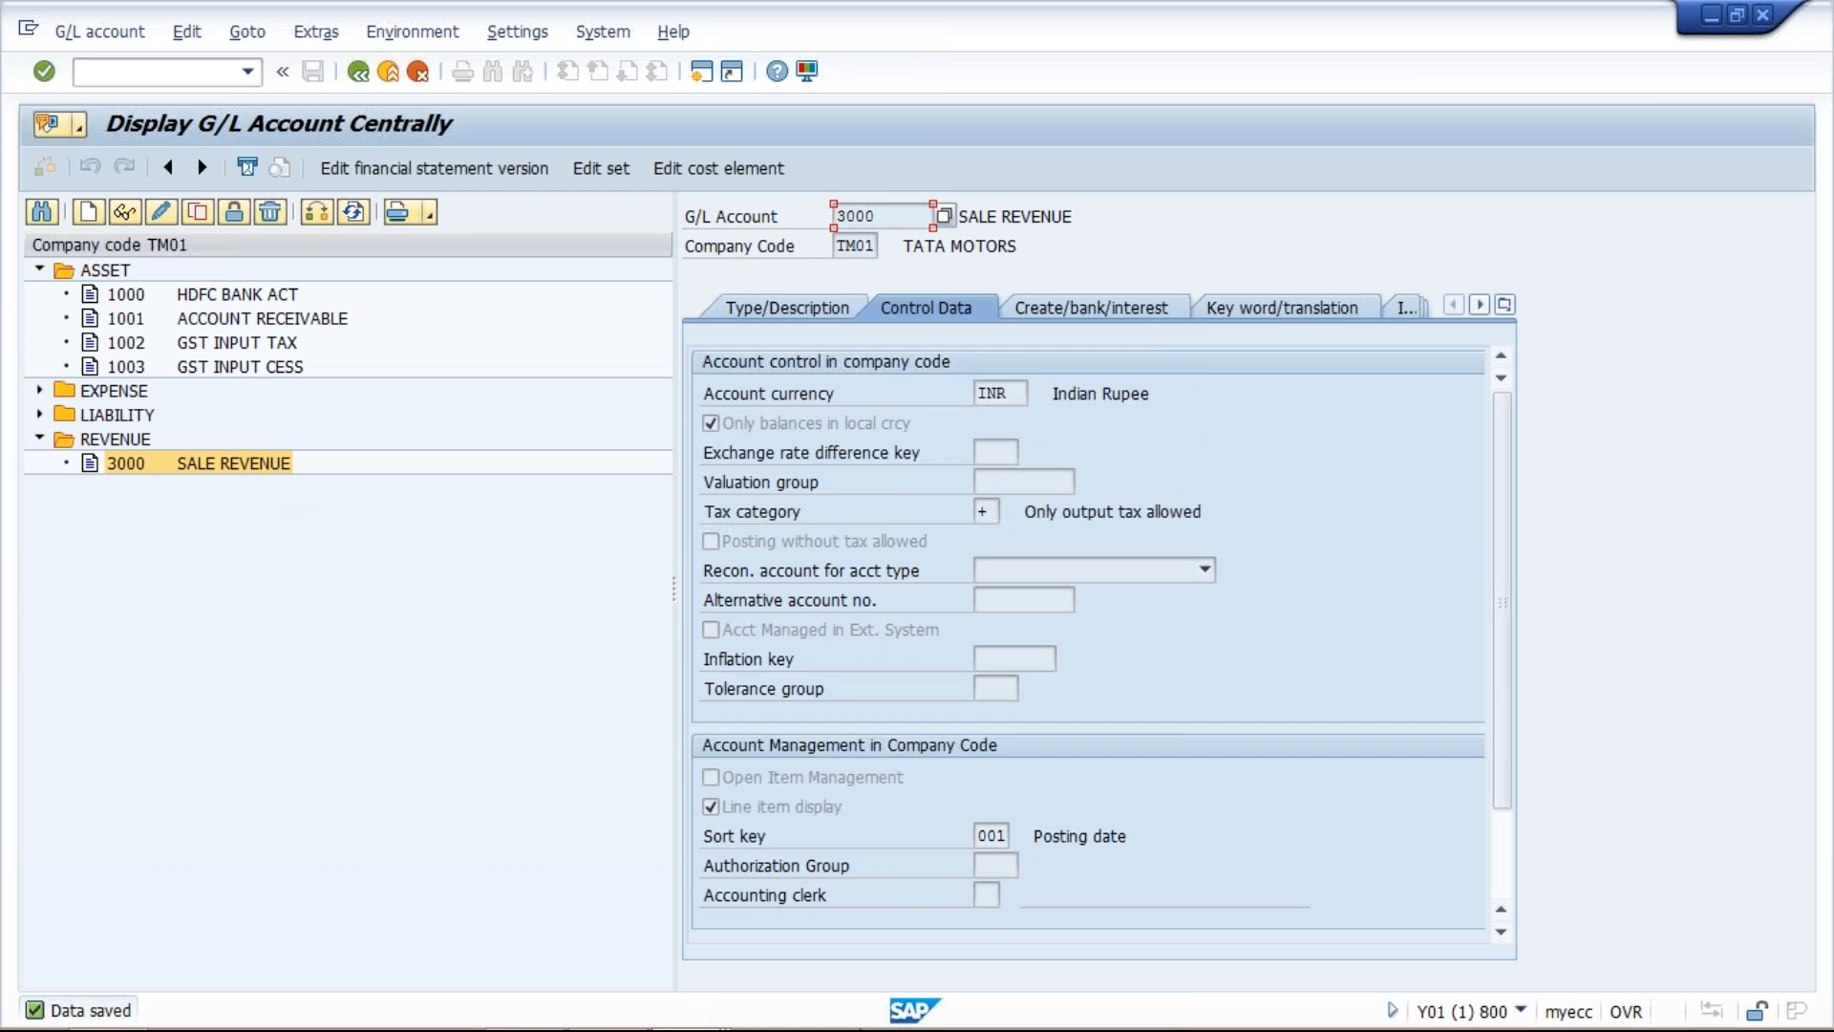
# Switch to the Class workbook in Excel and enter CUST. ACT, DR. and 1000 in cells G4 to I4.
pyautogui.click(702, 1019)
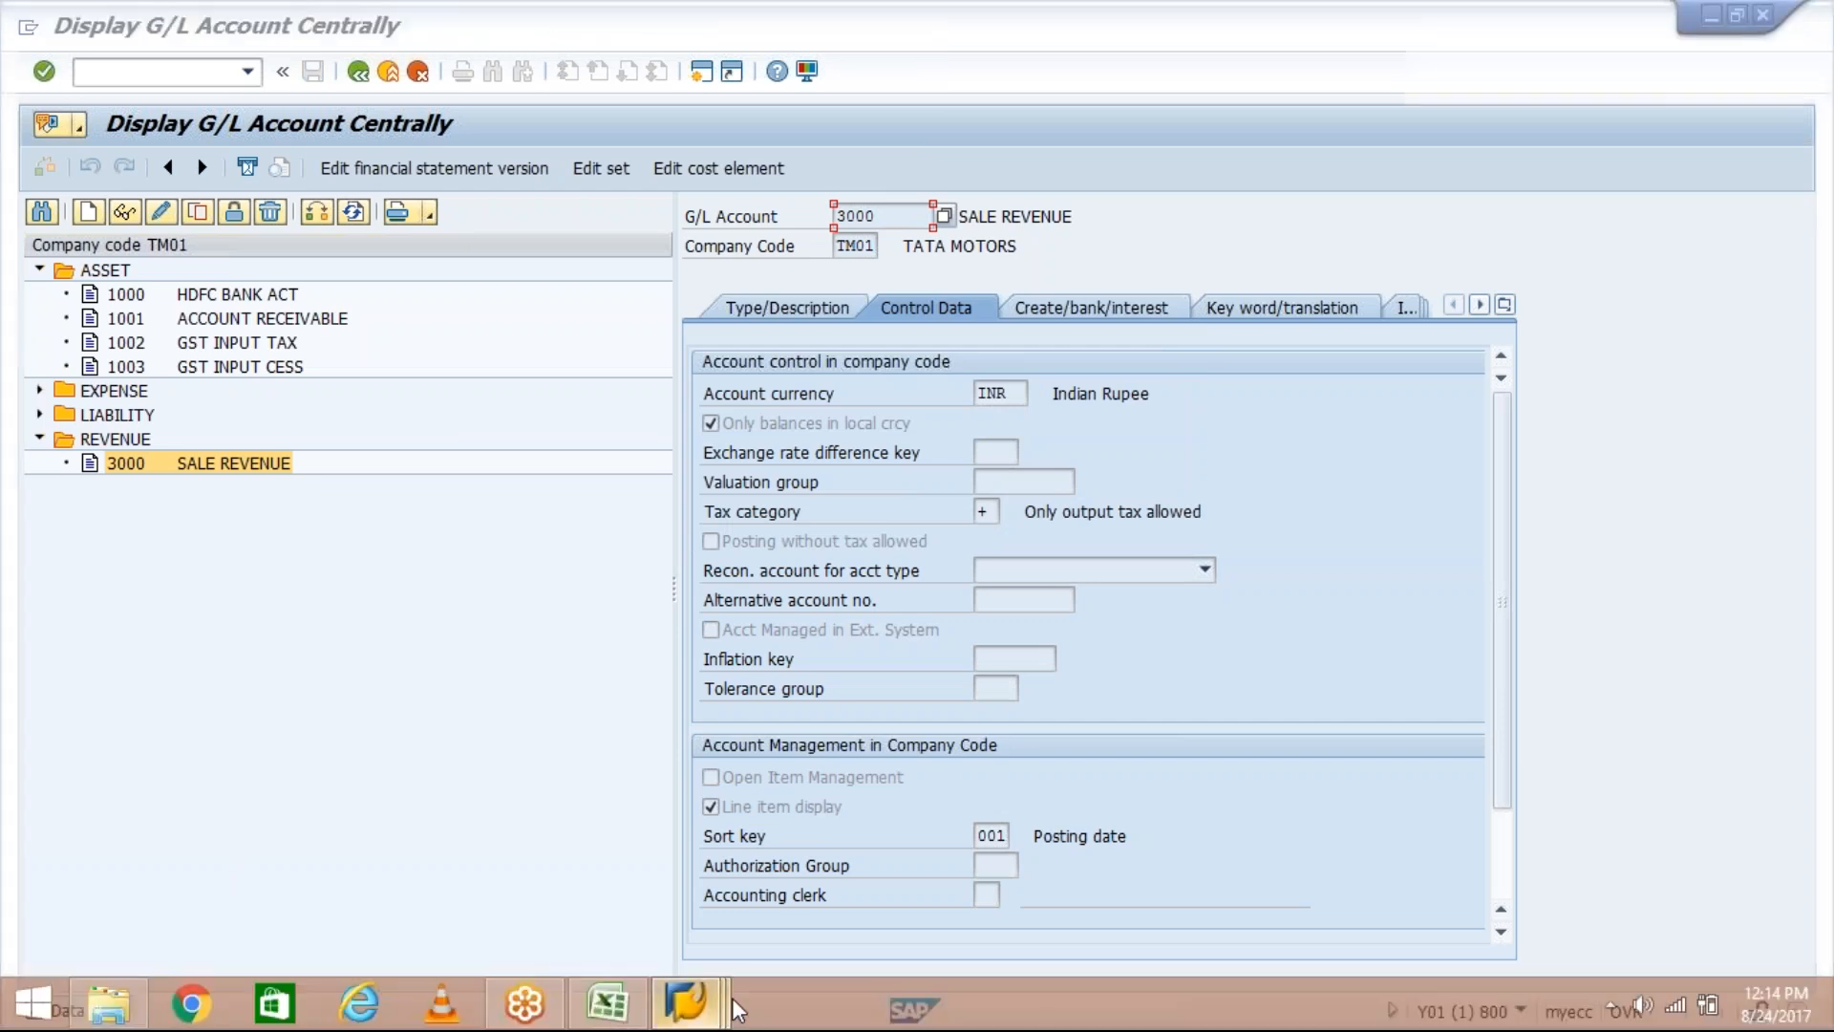
pyautogui.click(1231, 920)
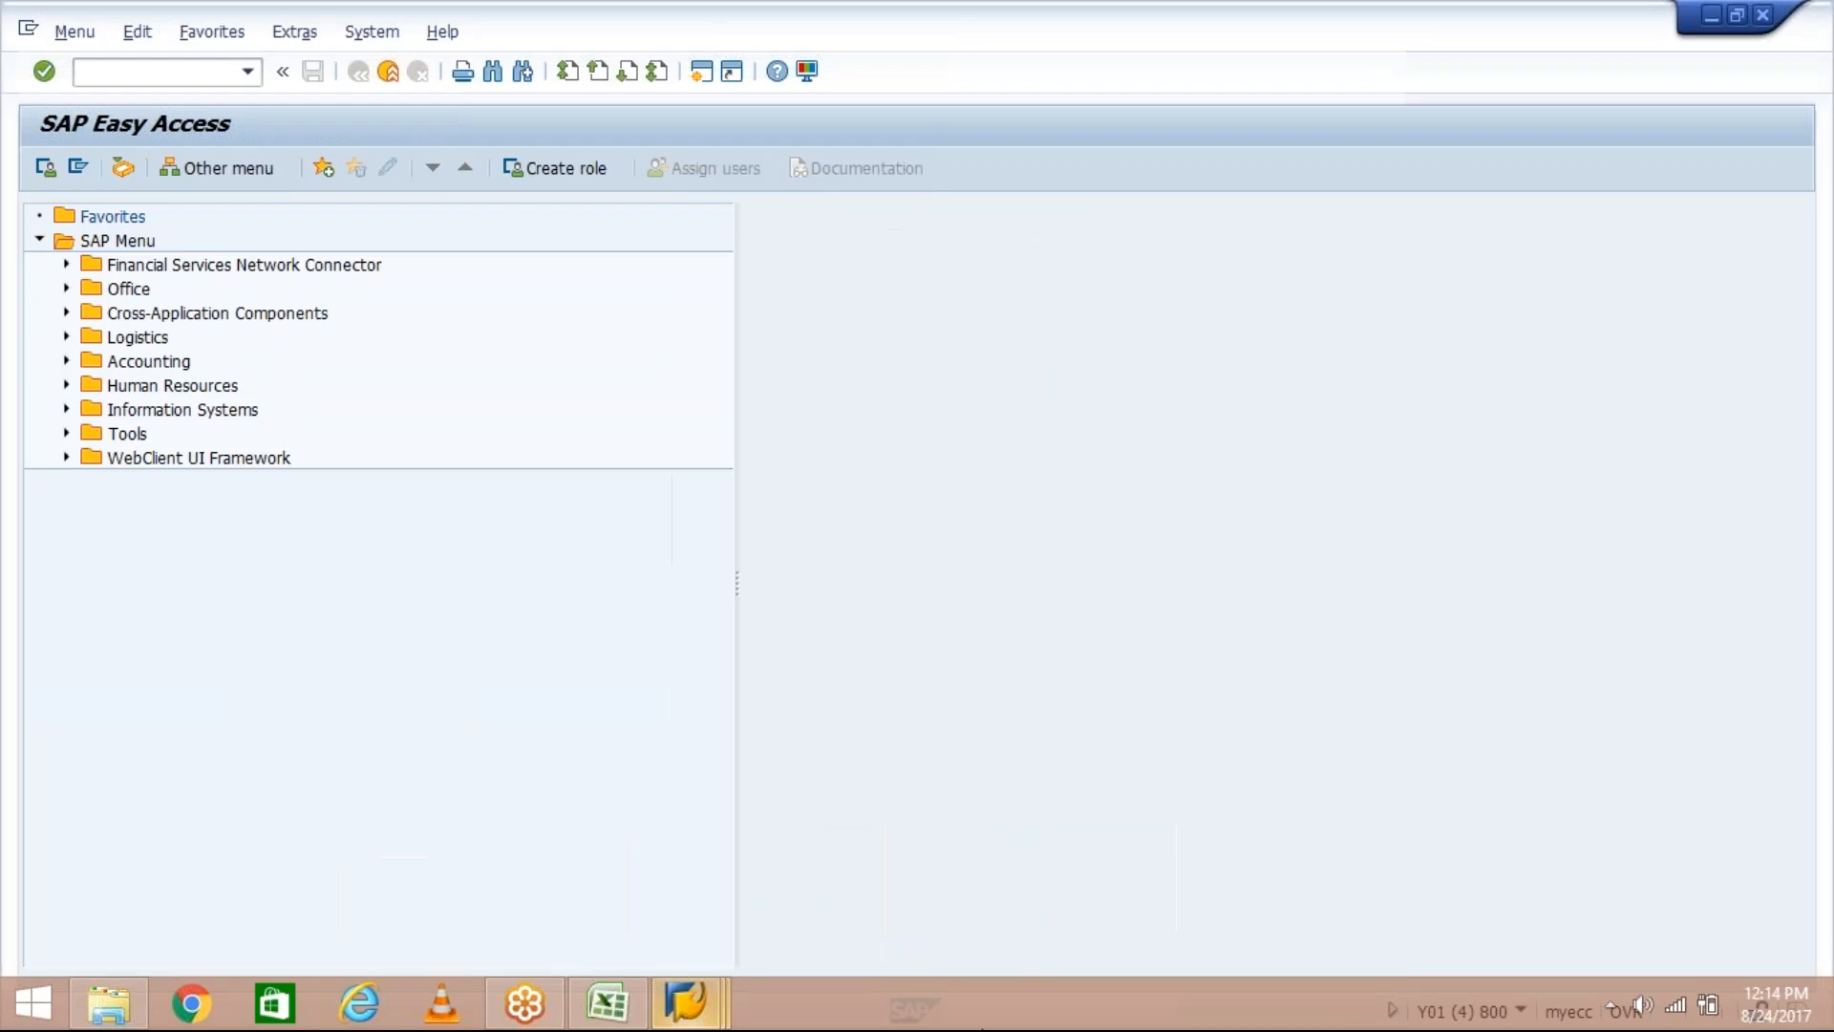
pyautogui.click(602, 1004)
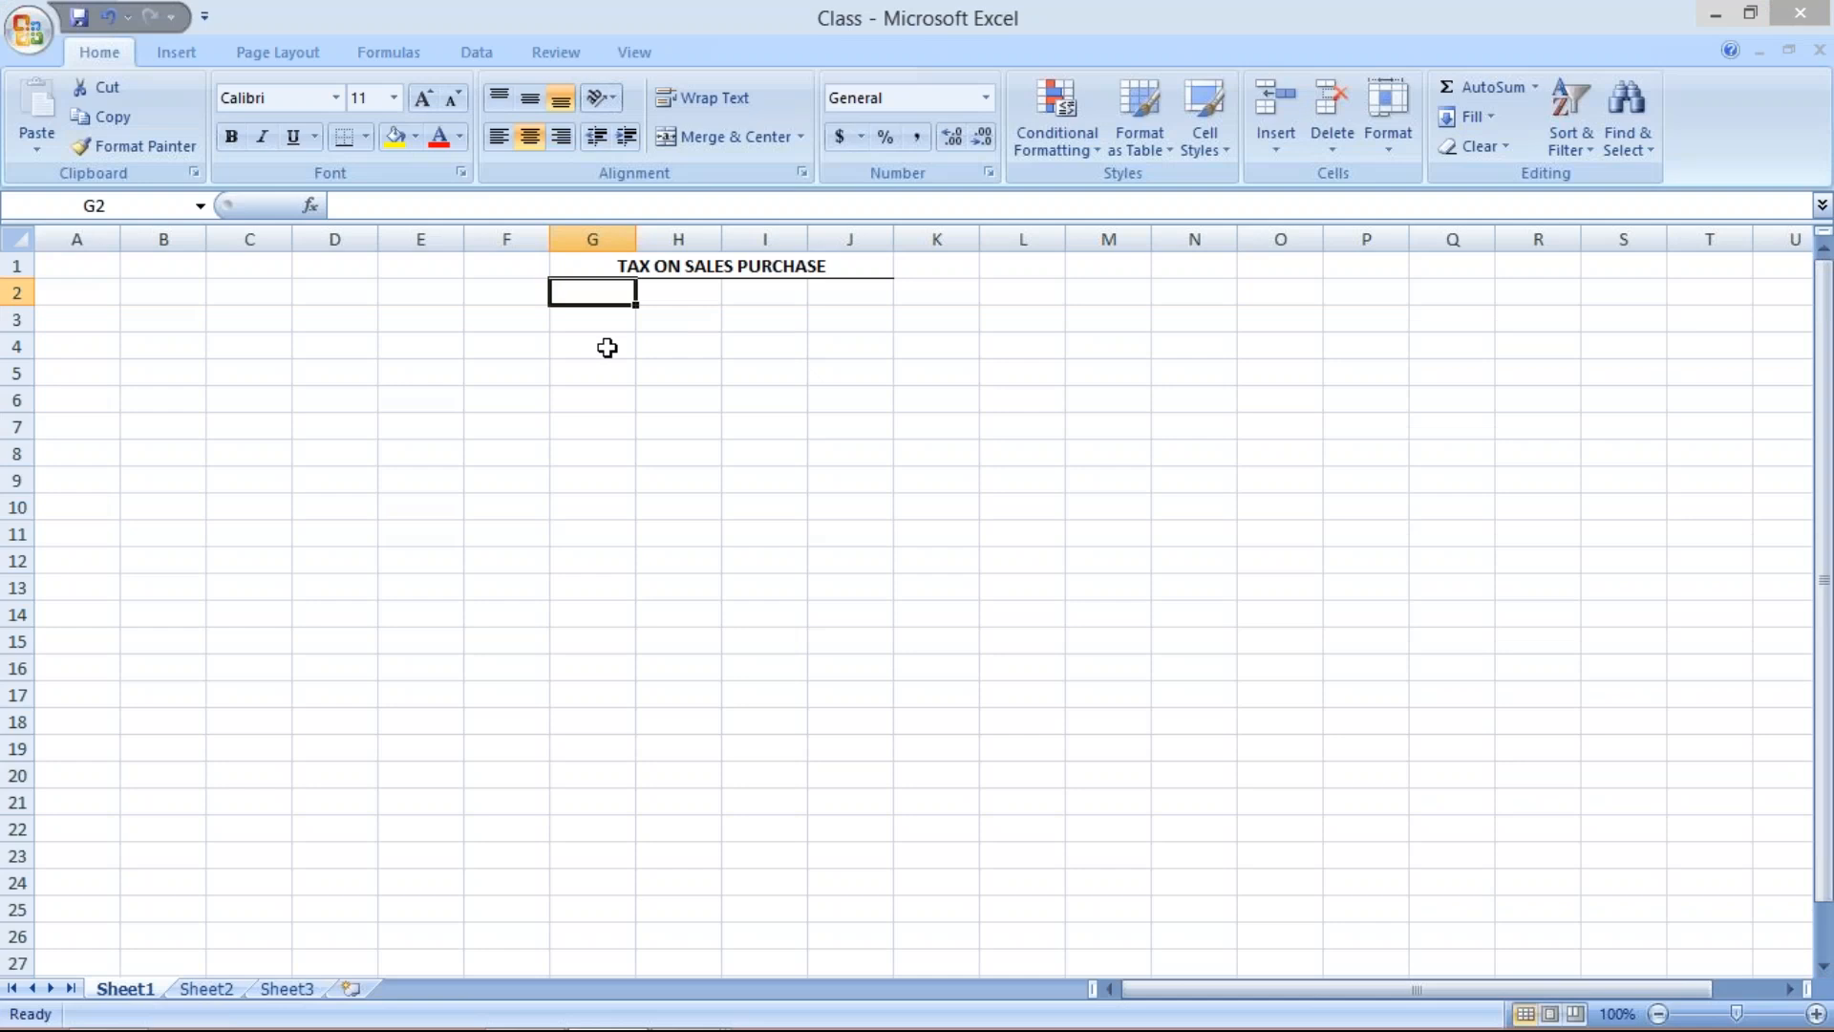
pyautogui.click(608, 346)
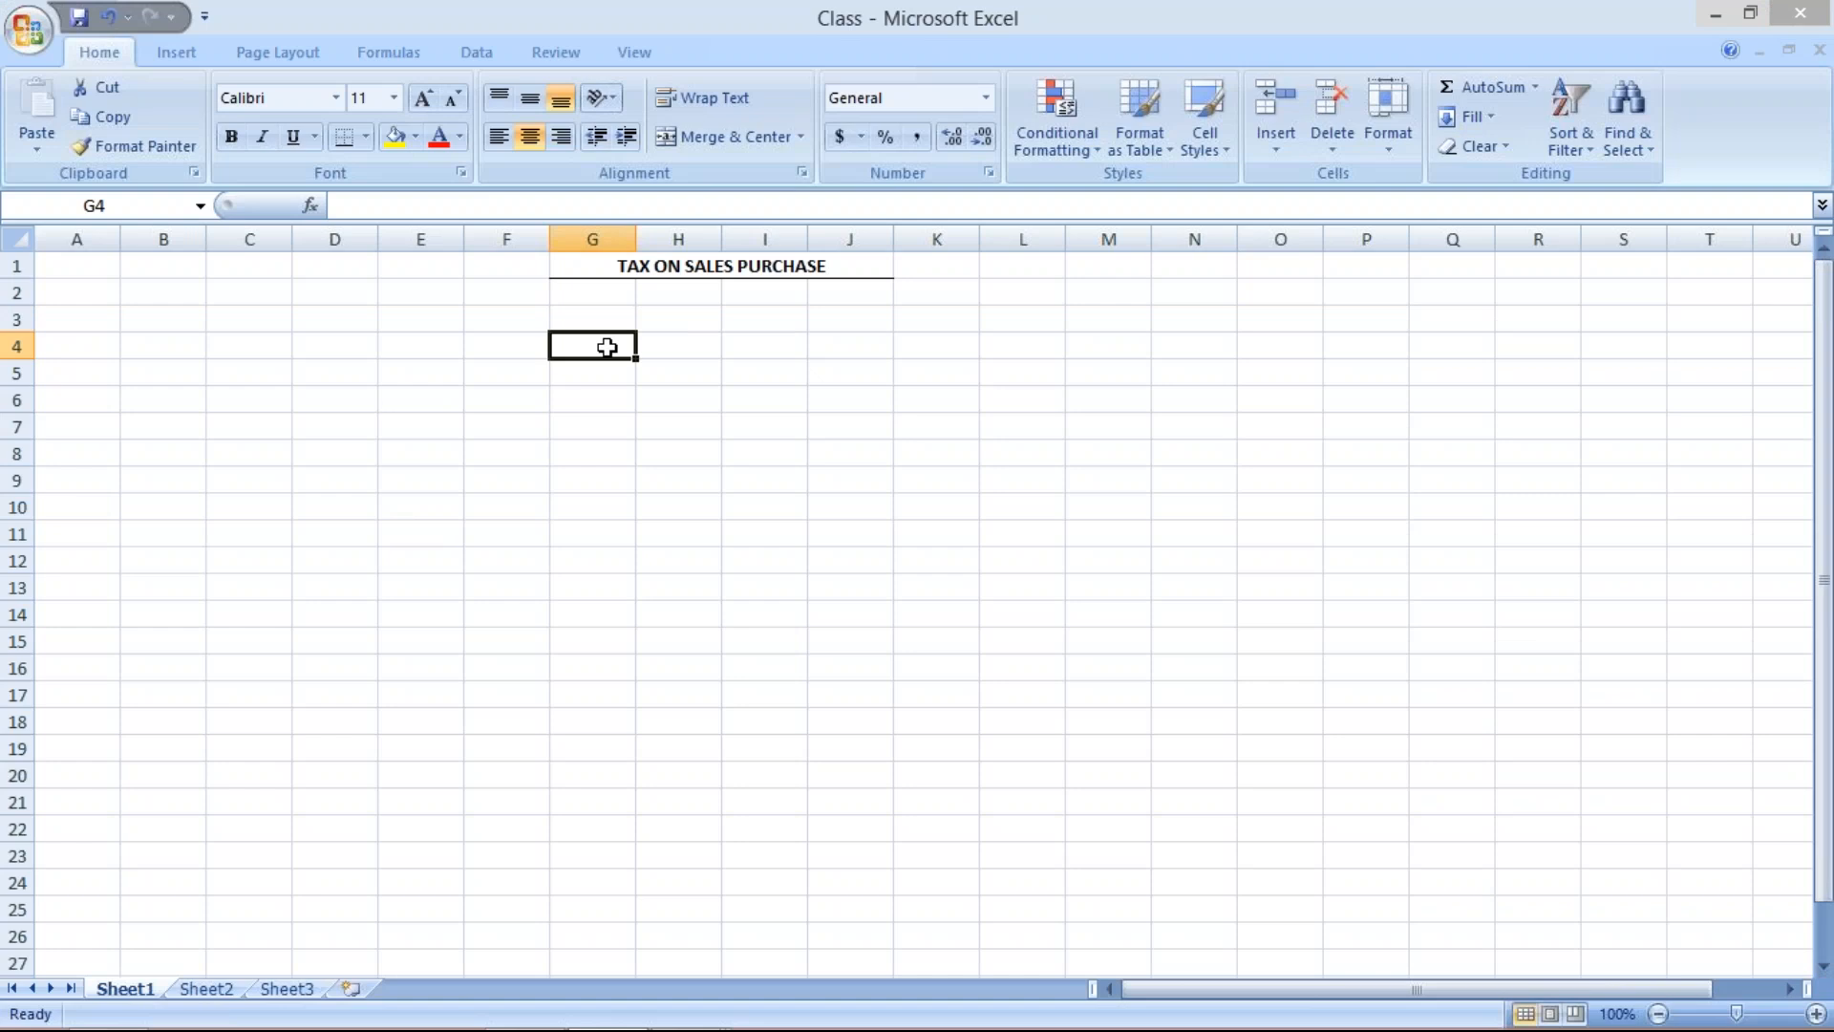
pyautogui.write('CUST. ACT')
pyautogui.click(680, 341)
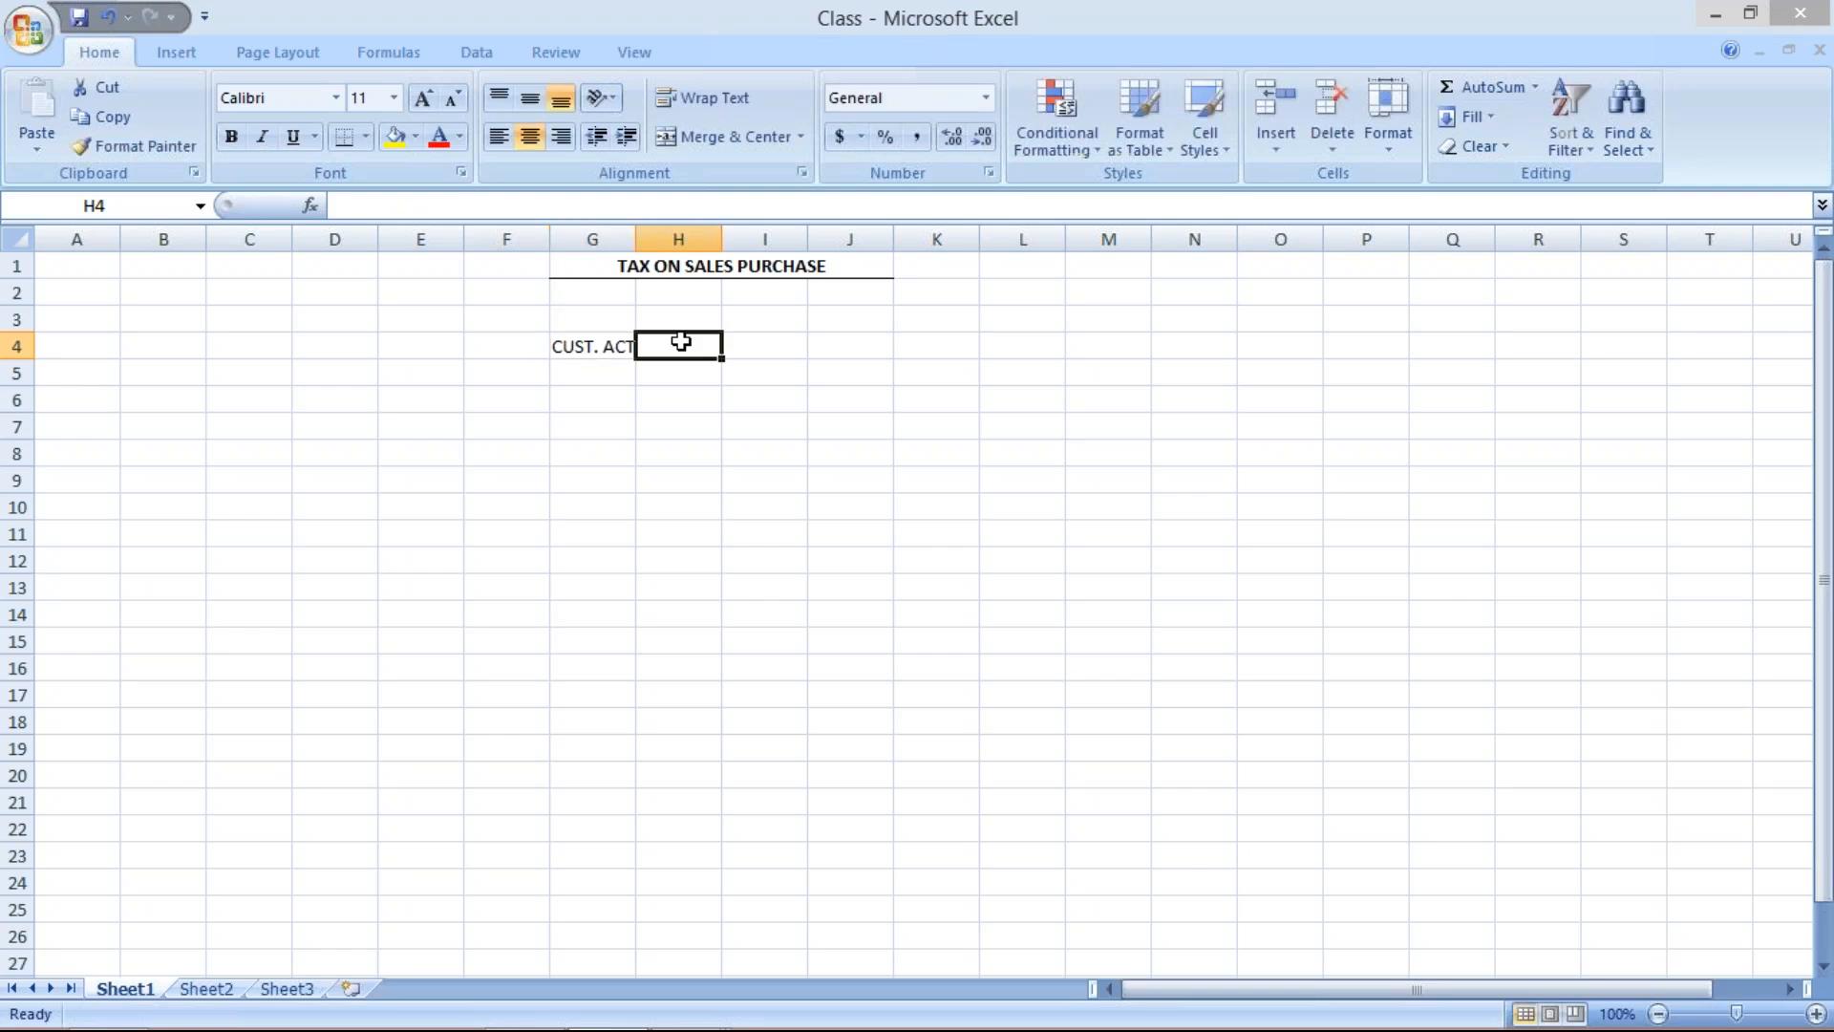
pyautogui.write('DR.')
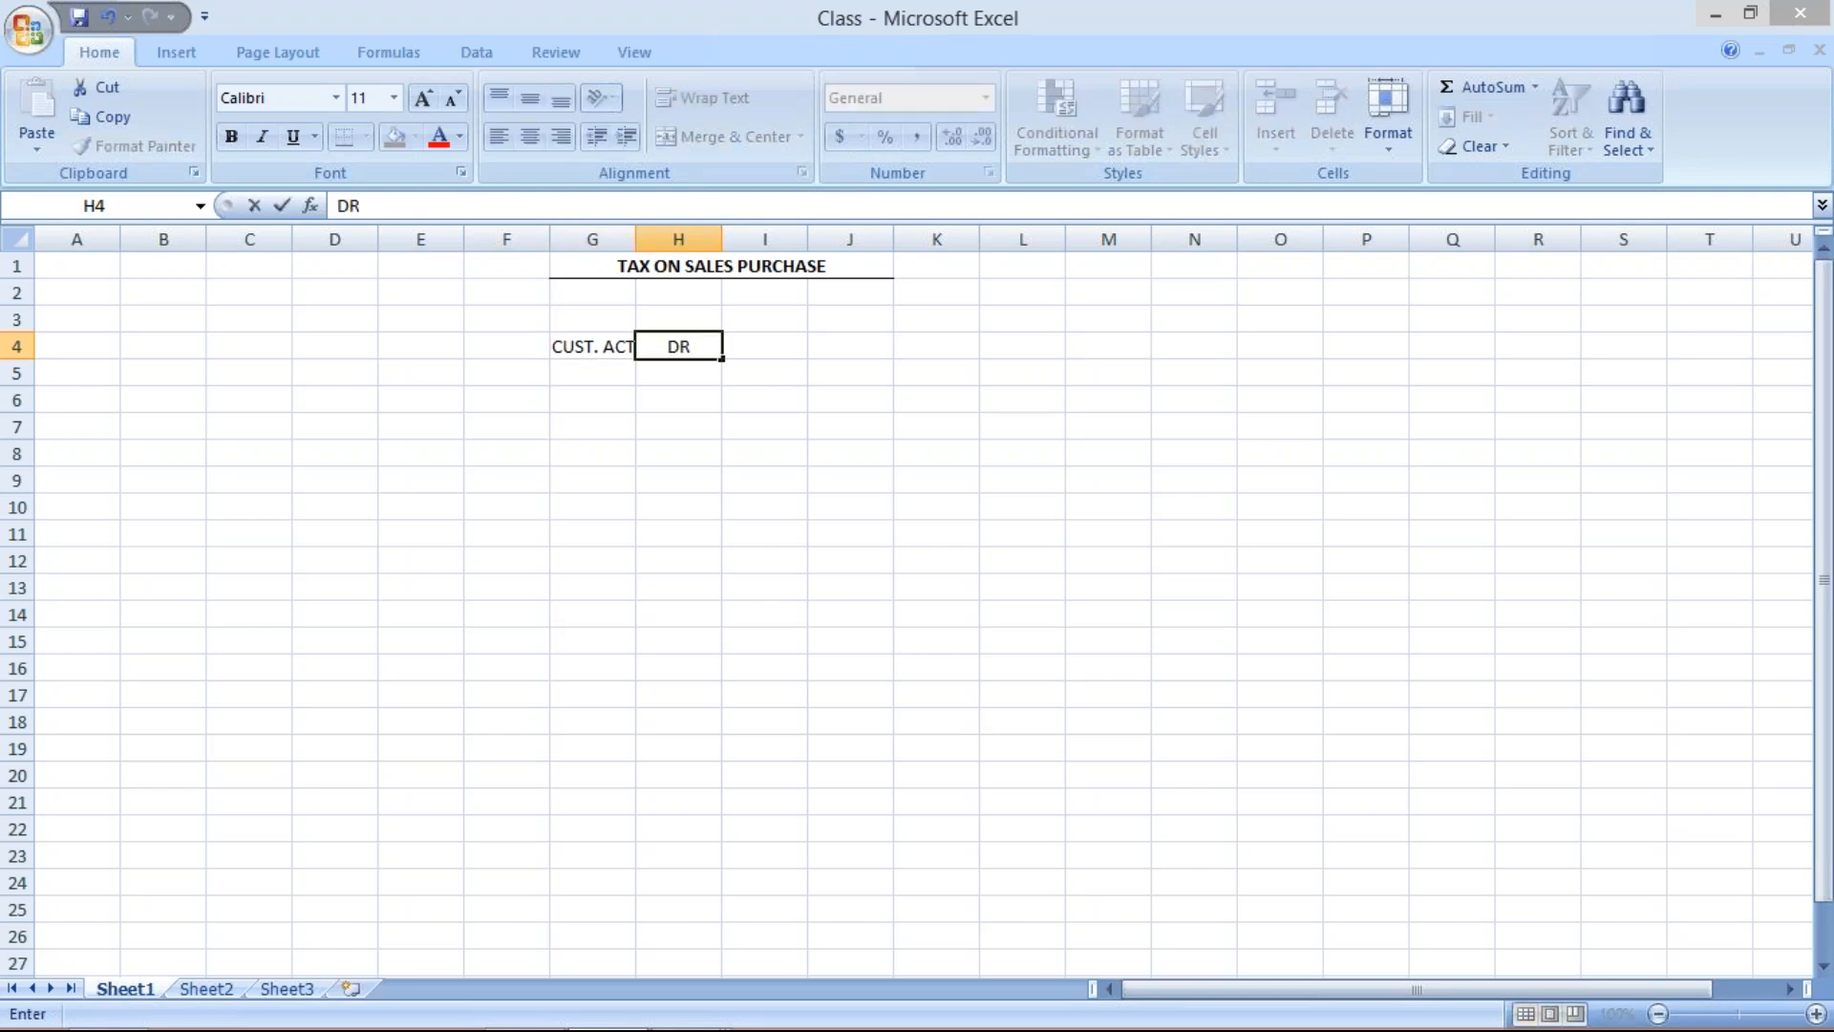
pyautogui.click(773, 345)
pyautogui.write('1000')
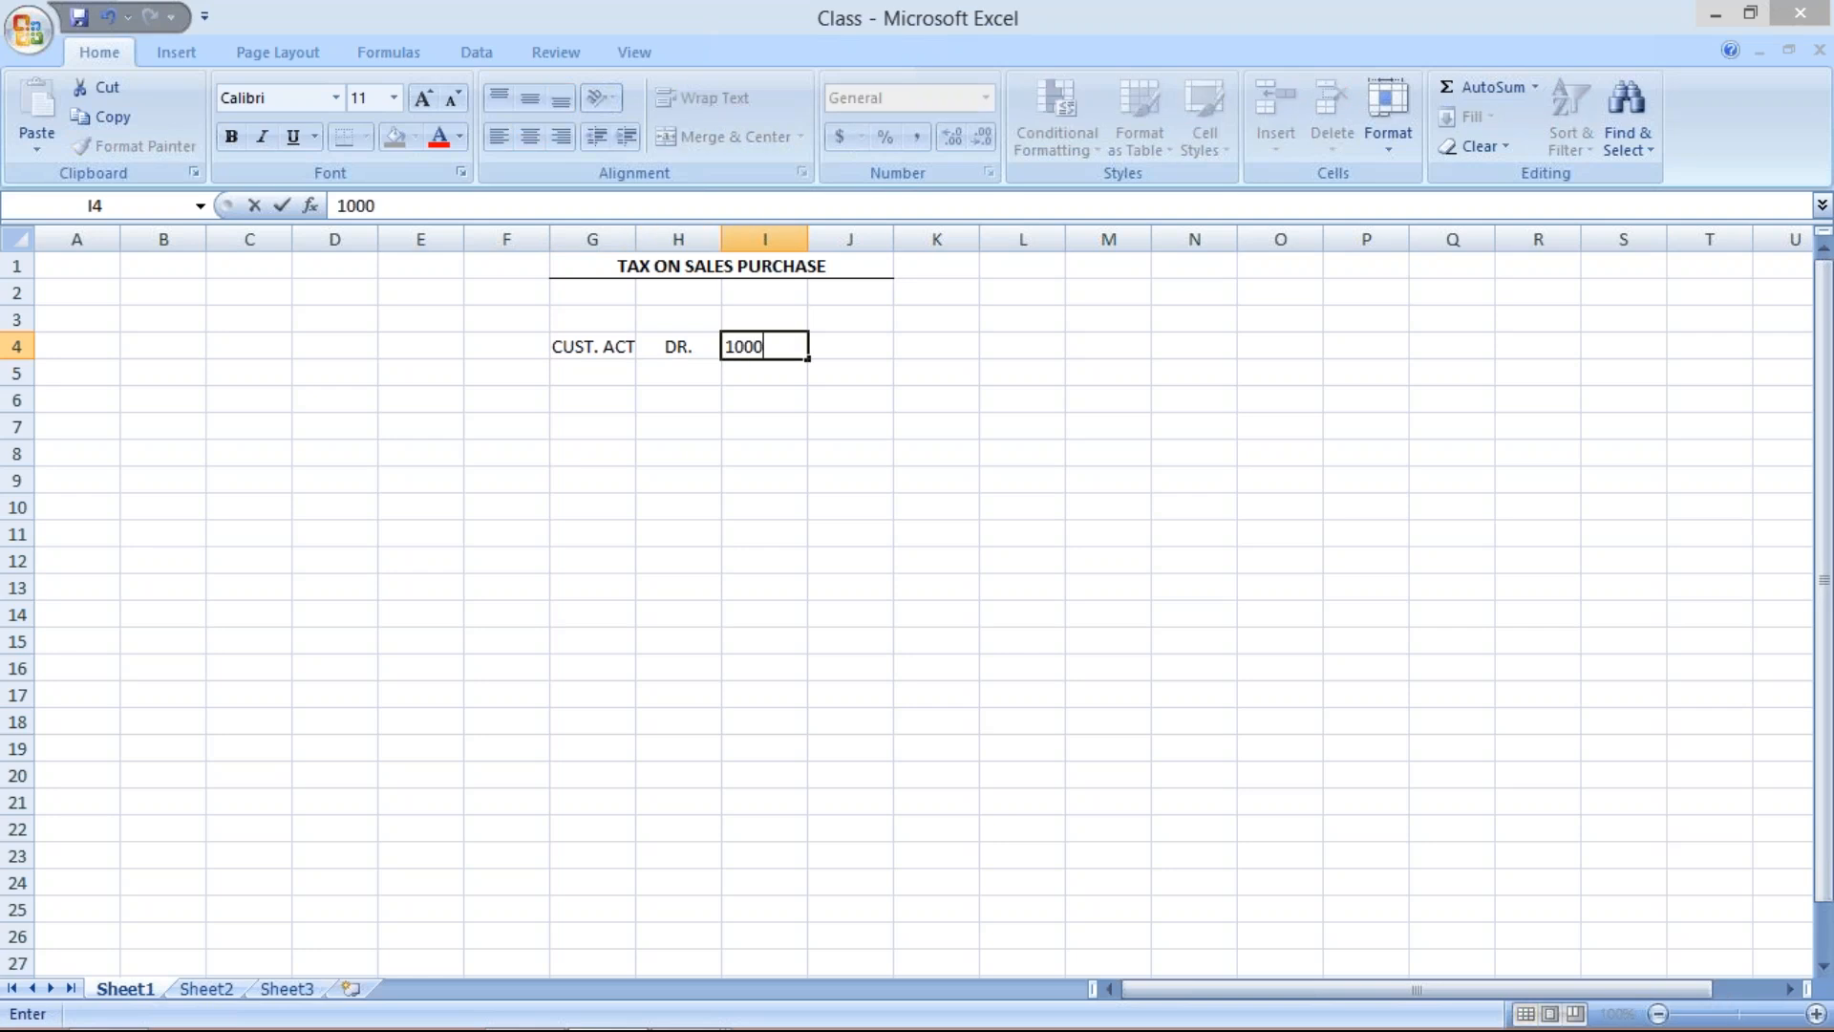
pyautogui.press('Return')
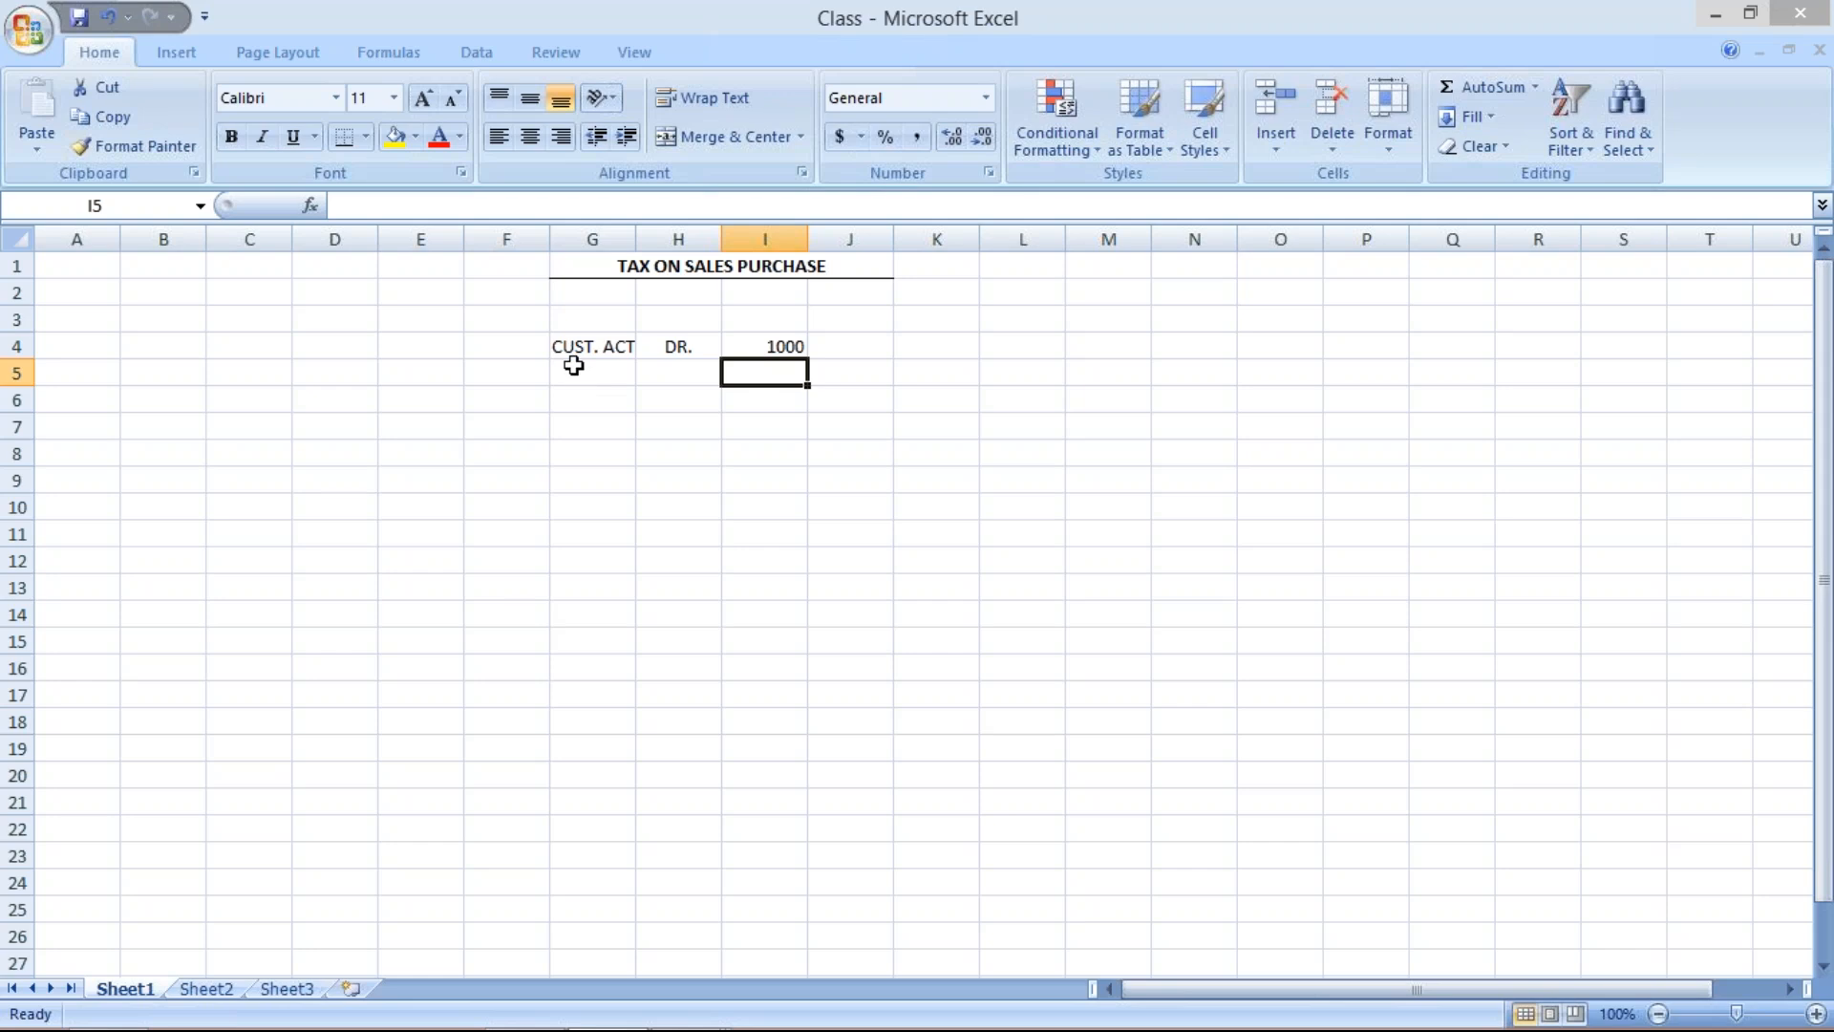
# Enter the sales line SALES ACT, CR. and 1000 in cells G5 to I5.
pyautogui.click(574, 369)
pyautogui.write('S')
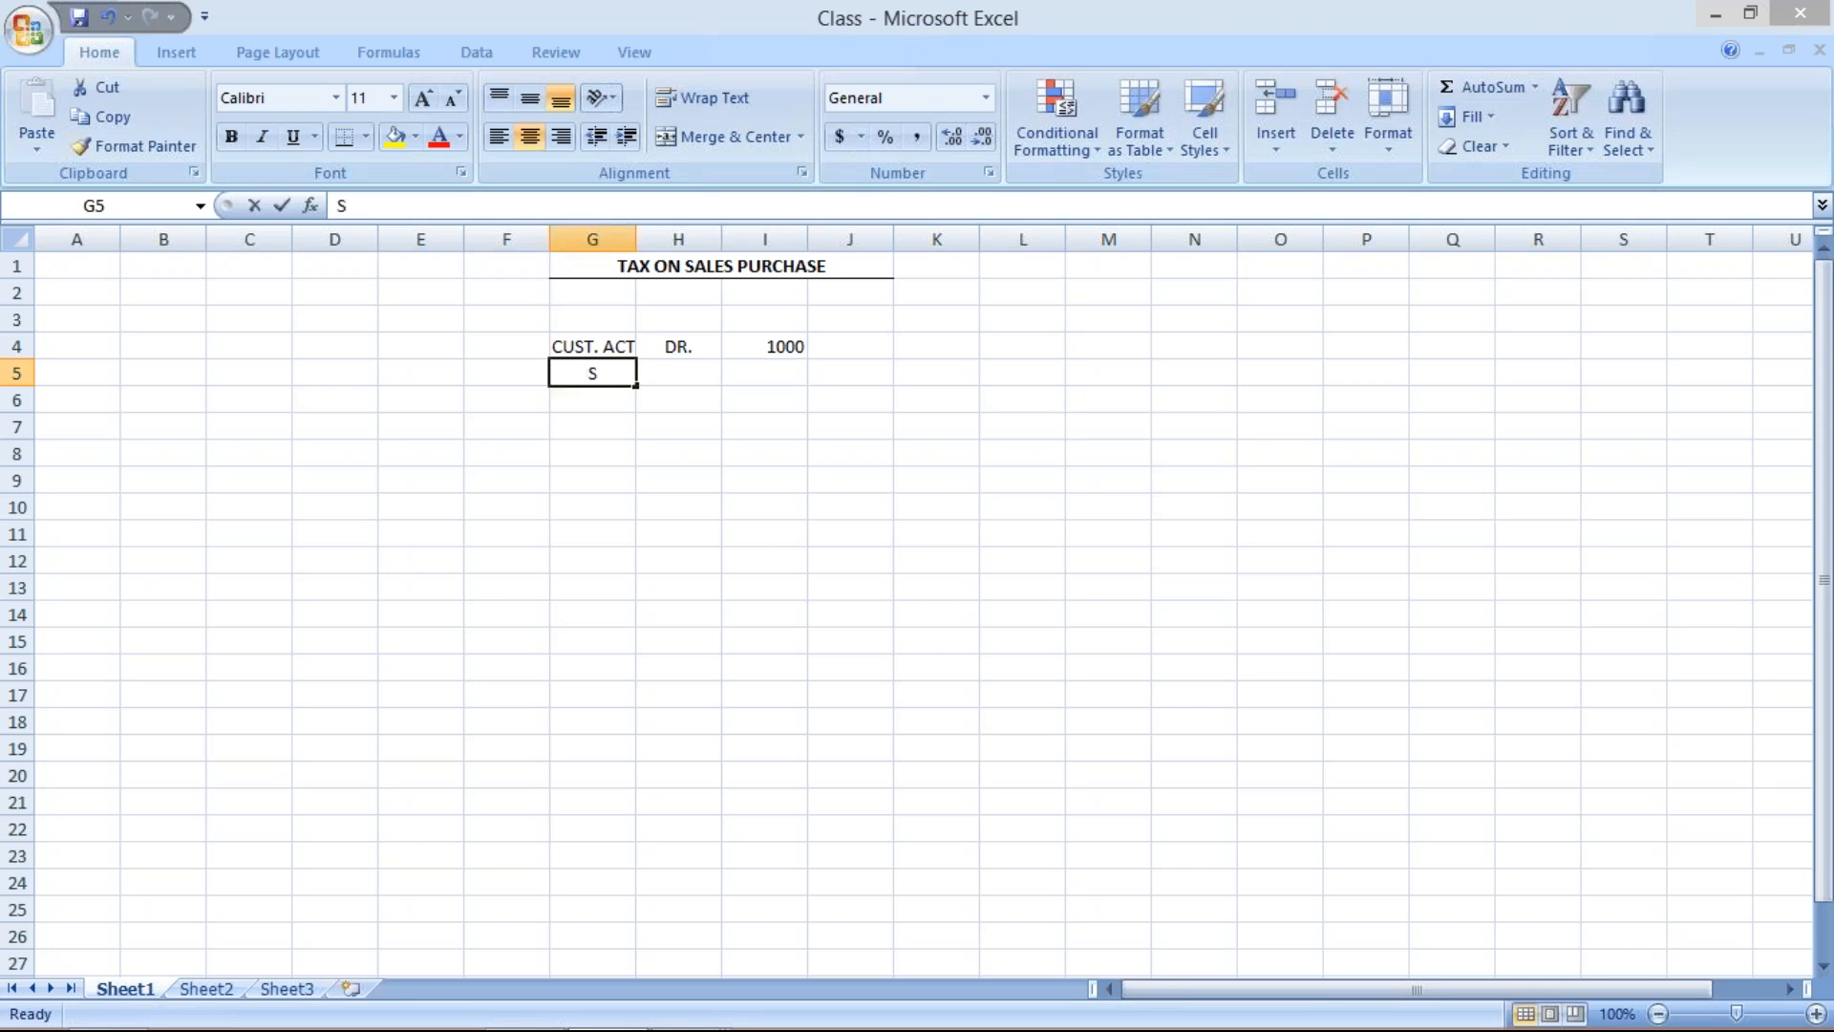
pyautogui.write('ALES')
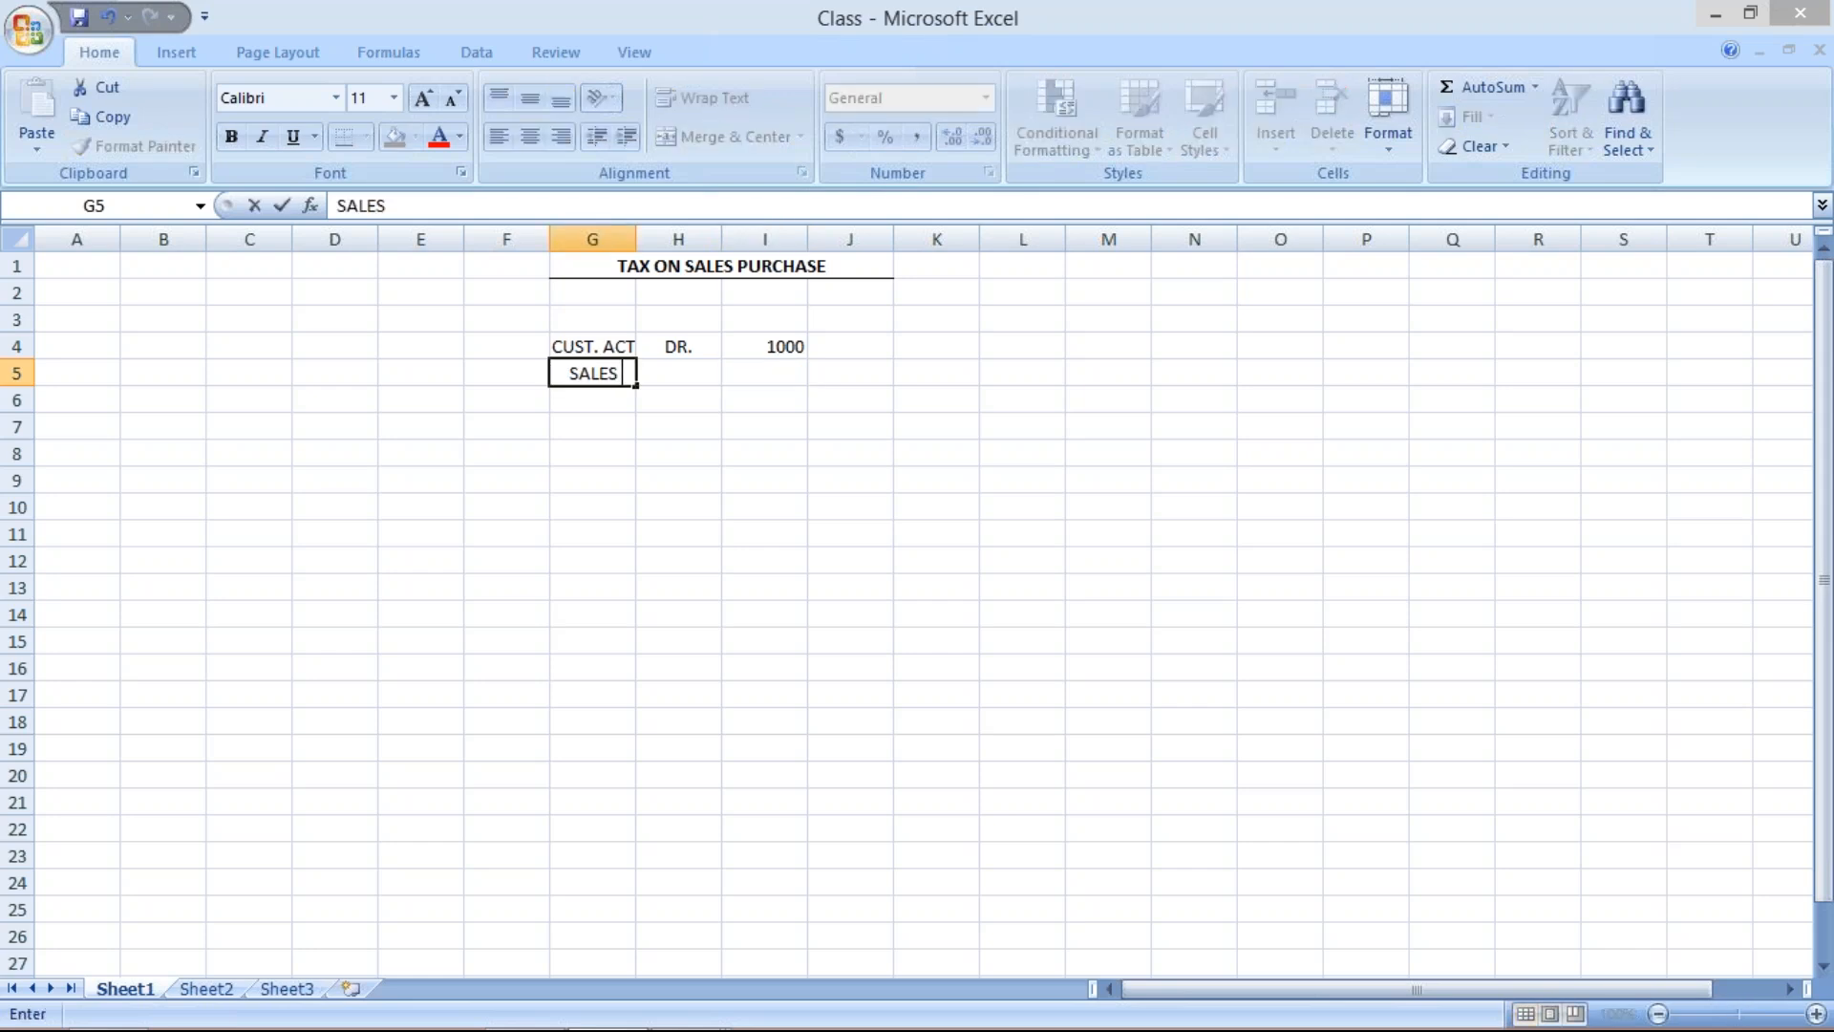
pyautogui.write(' ACT')
pyautogui.press('F2')
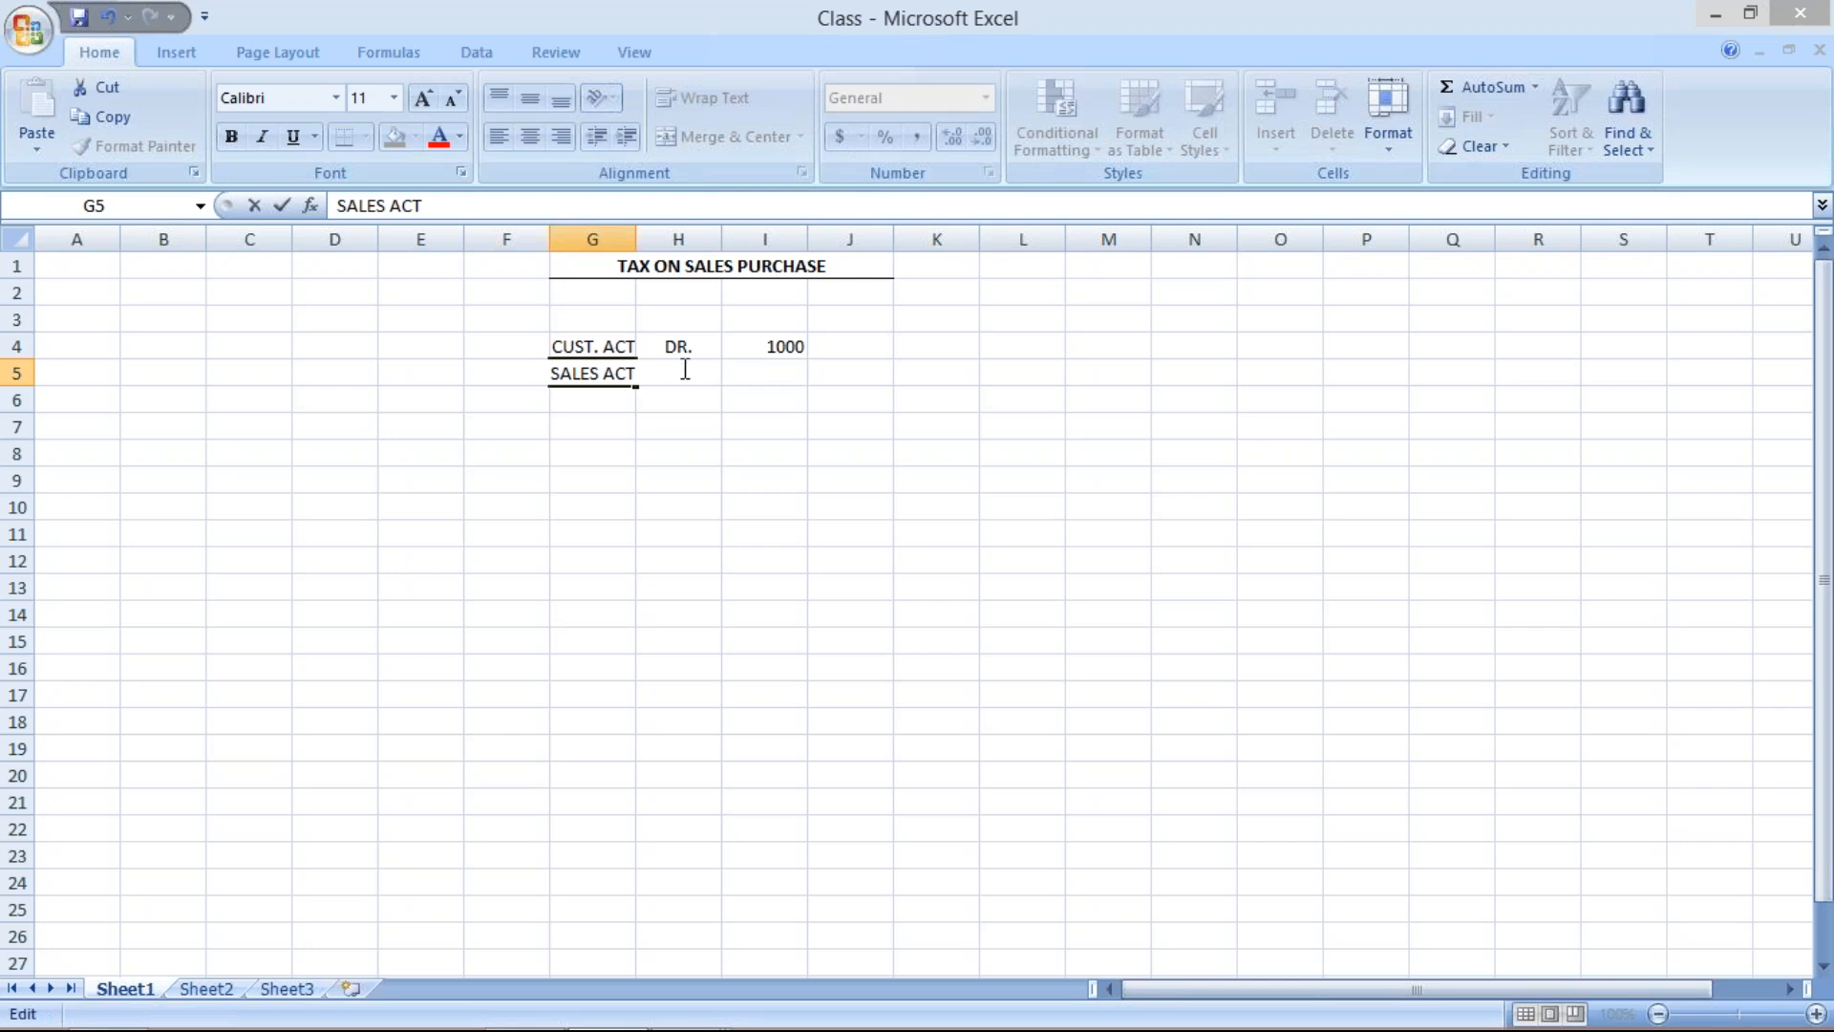
pyautogui.click(860, 369)
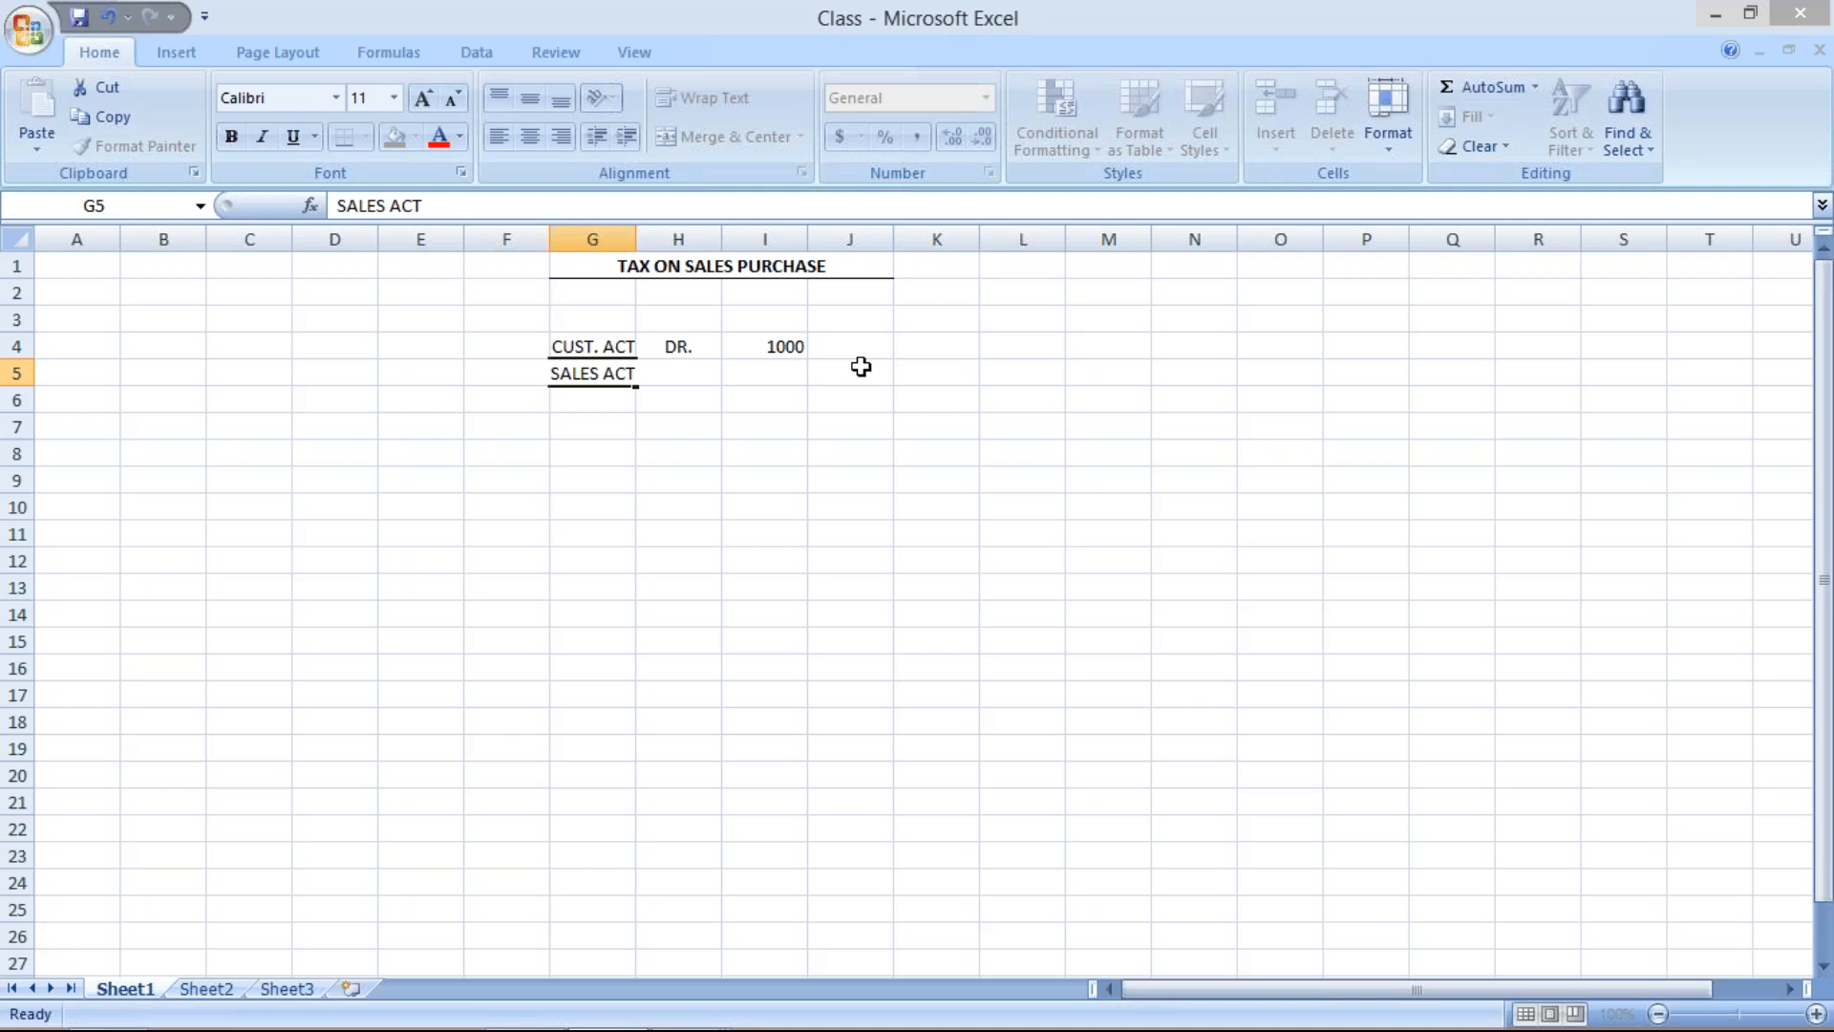
pyautogui.click(688, 371)
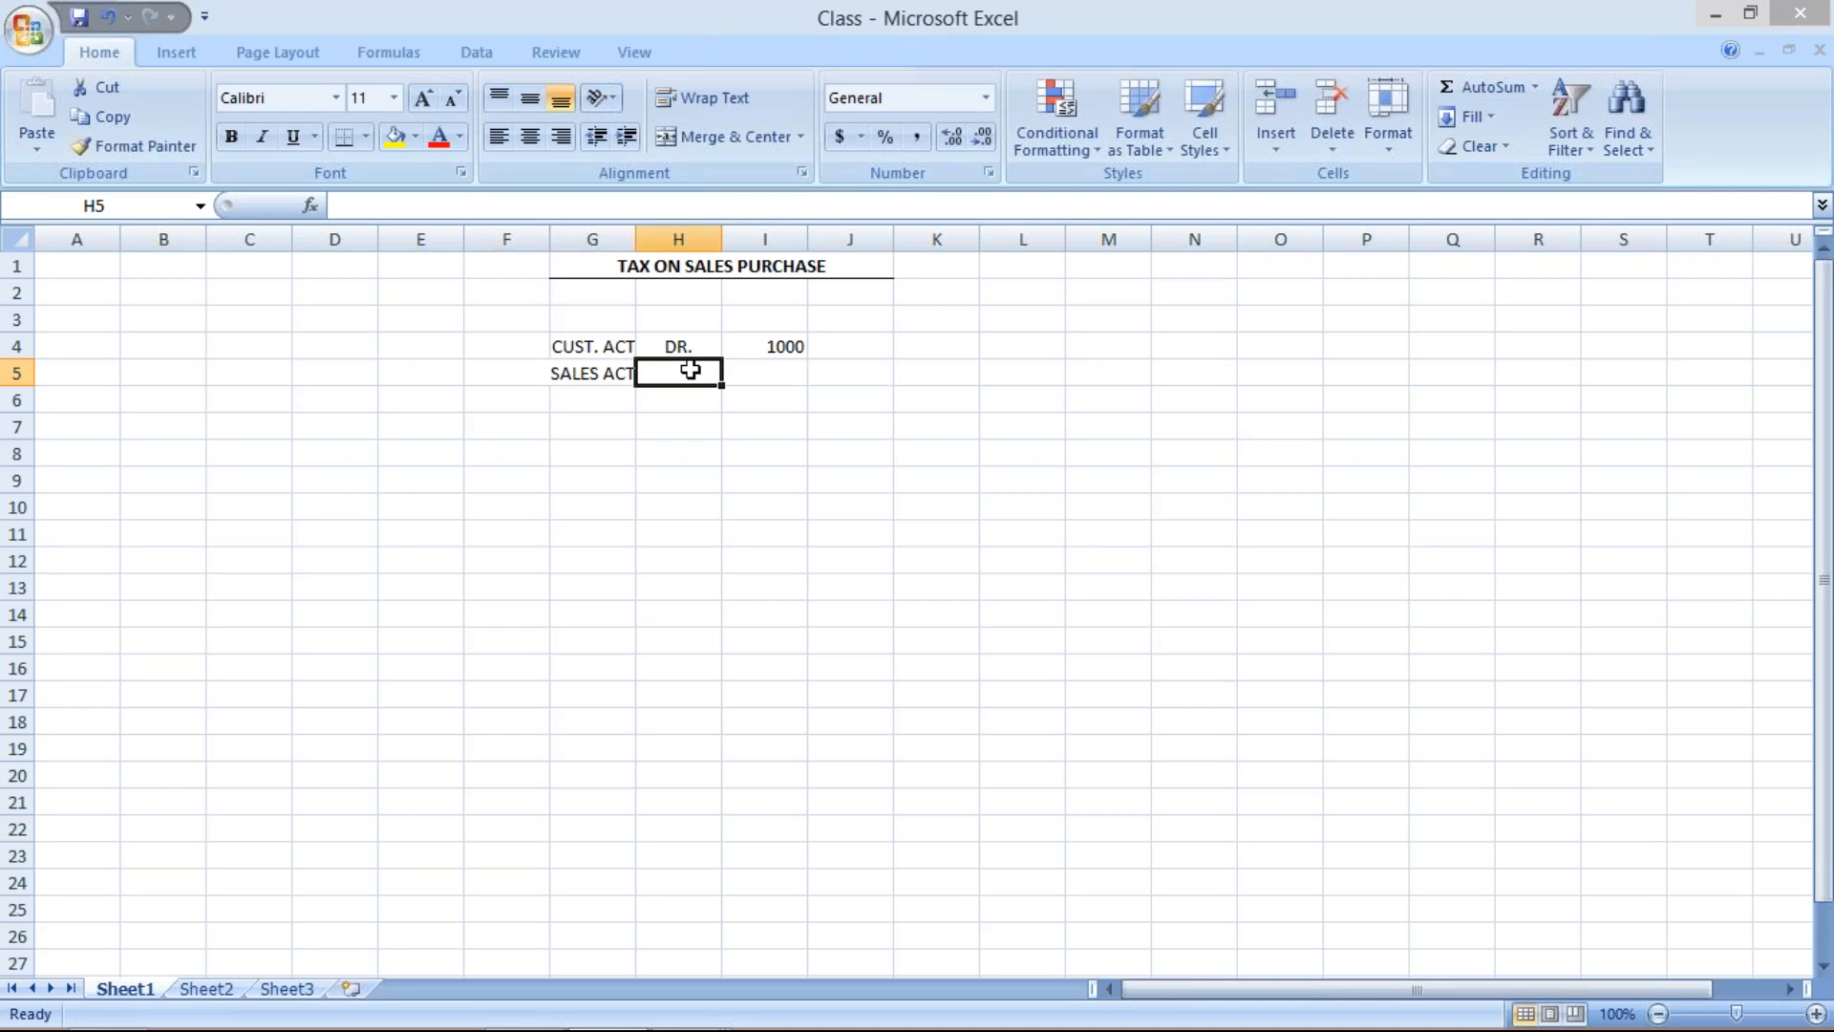
pyautogui.click(635, 234)
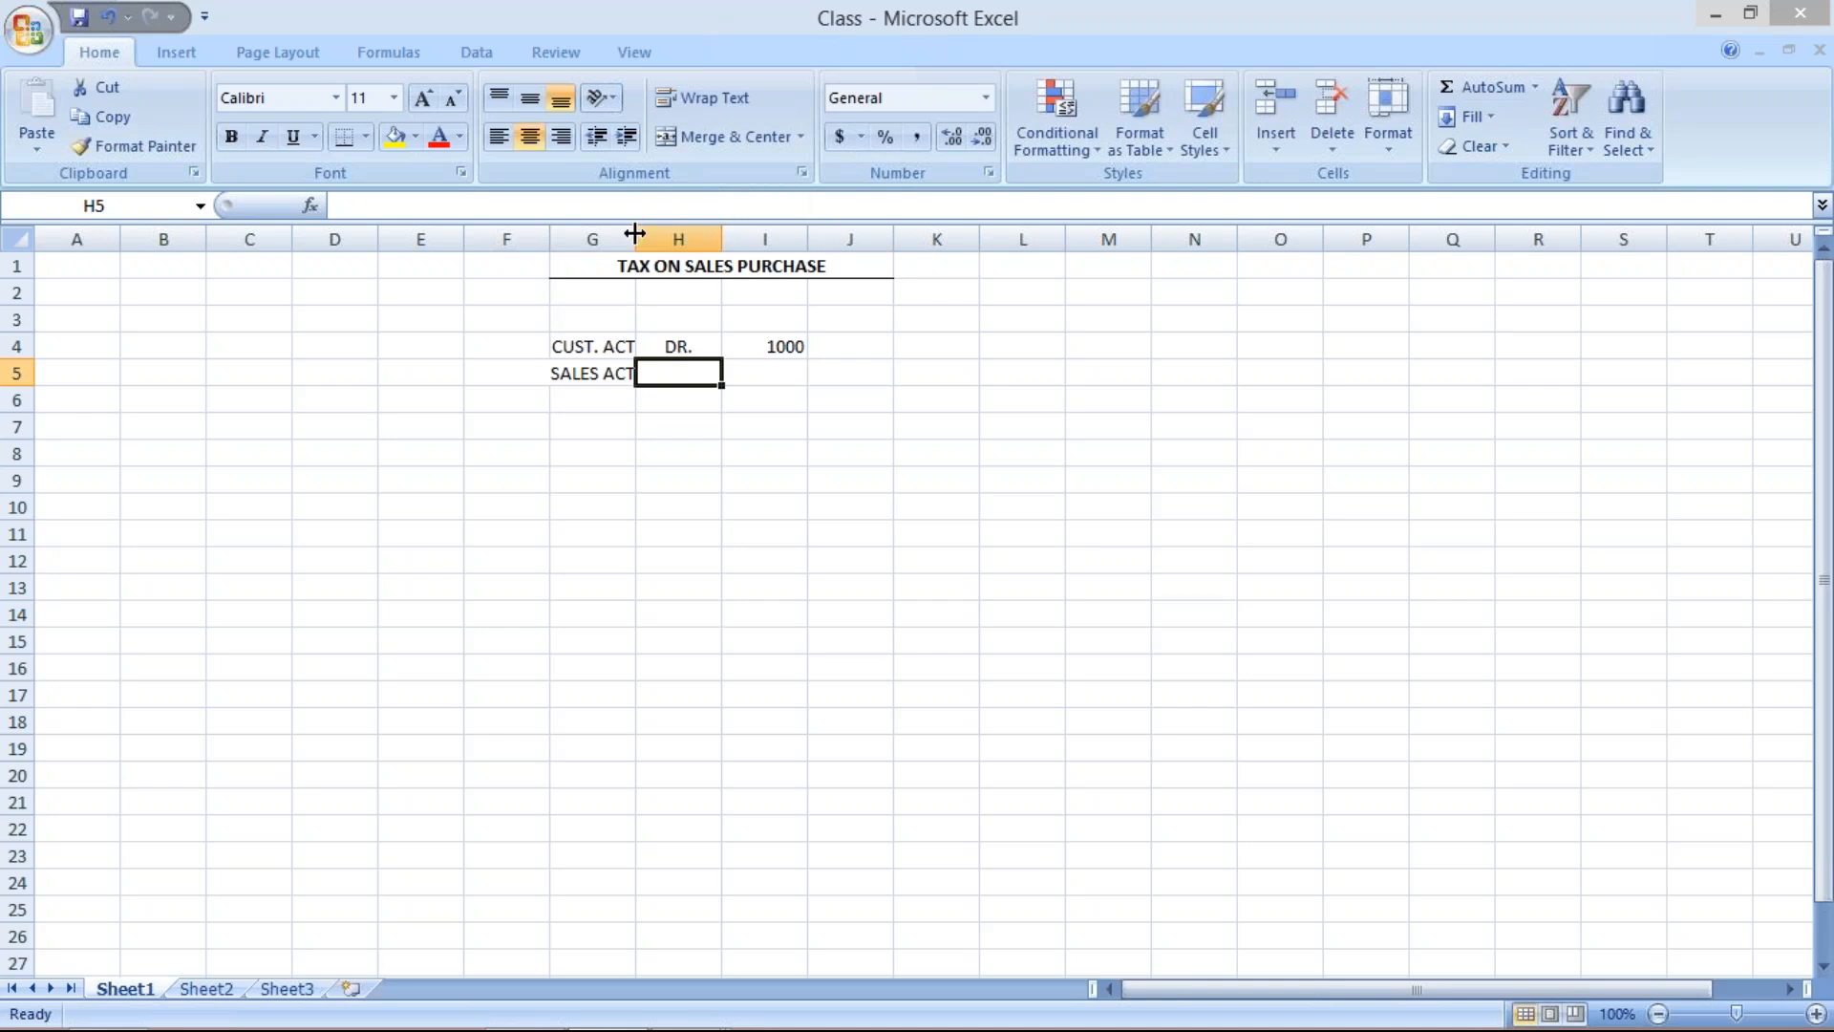
pyautogui.write('CR.')
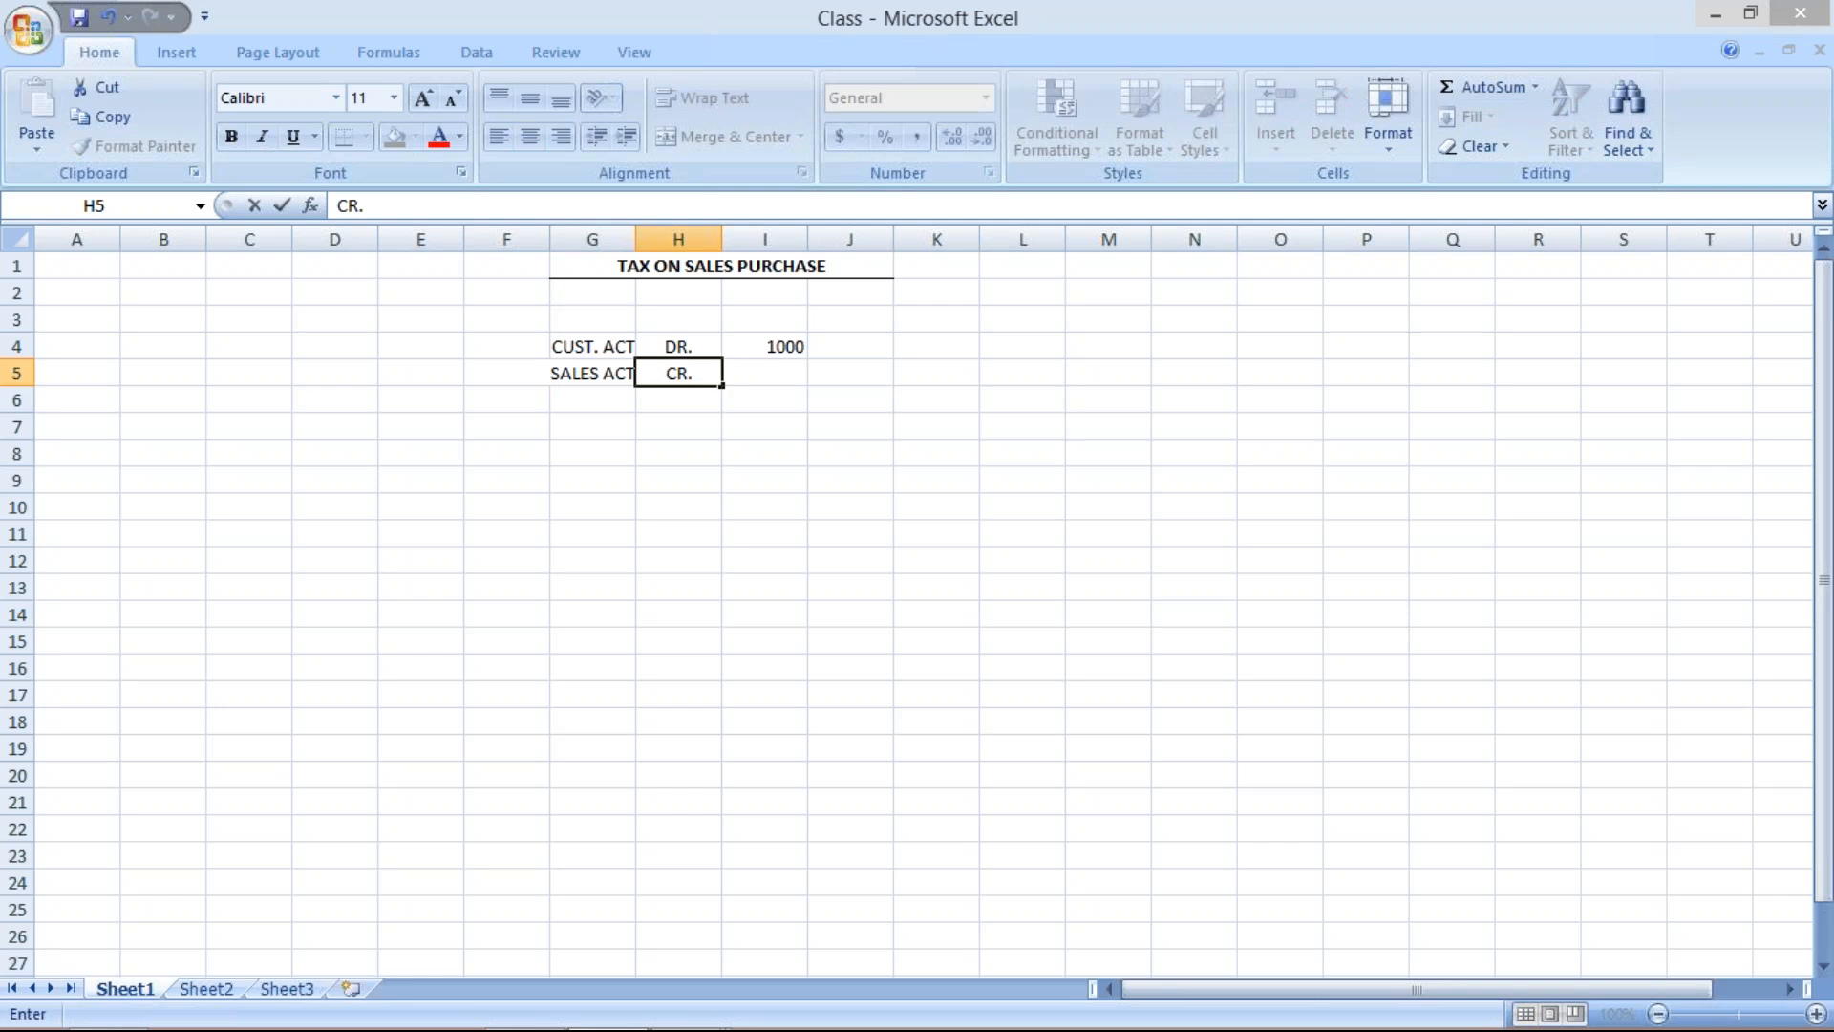
pyautogui.click(781, 373)
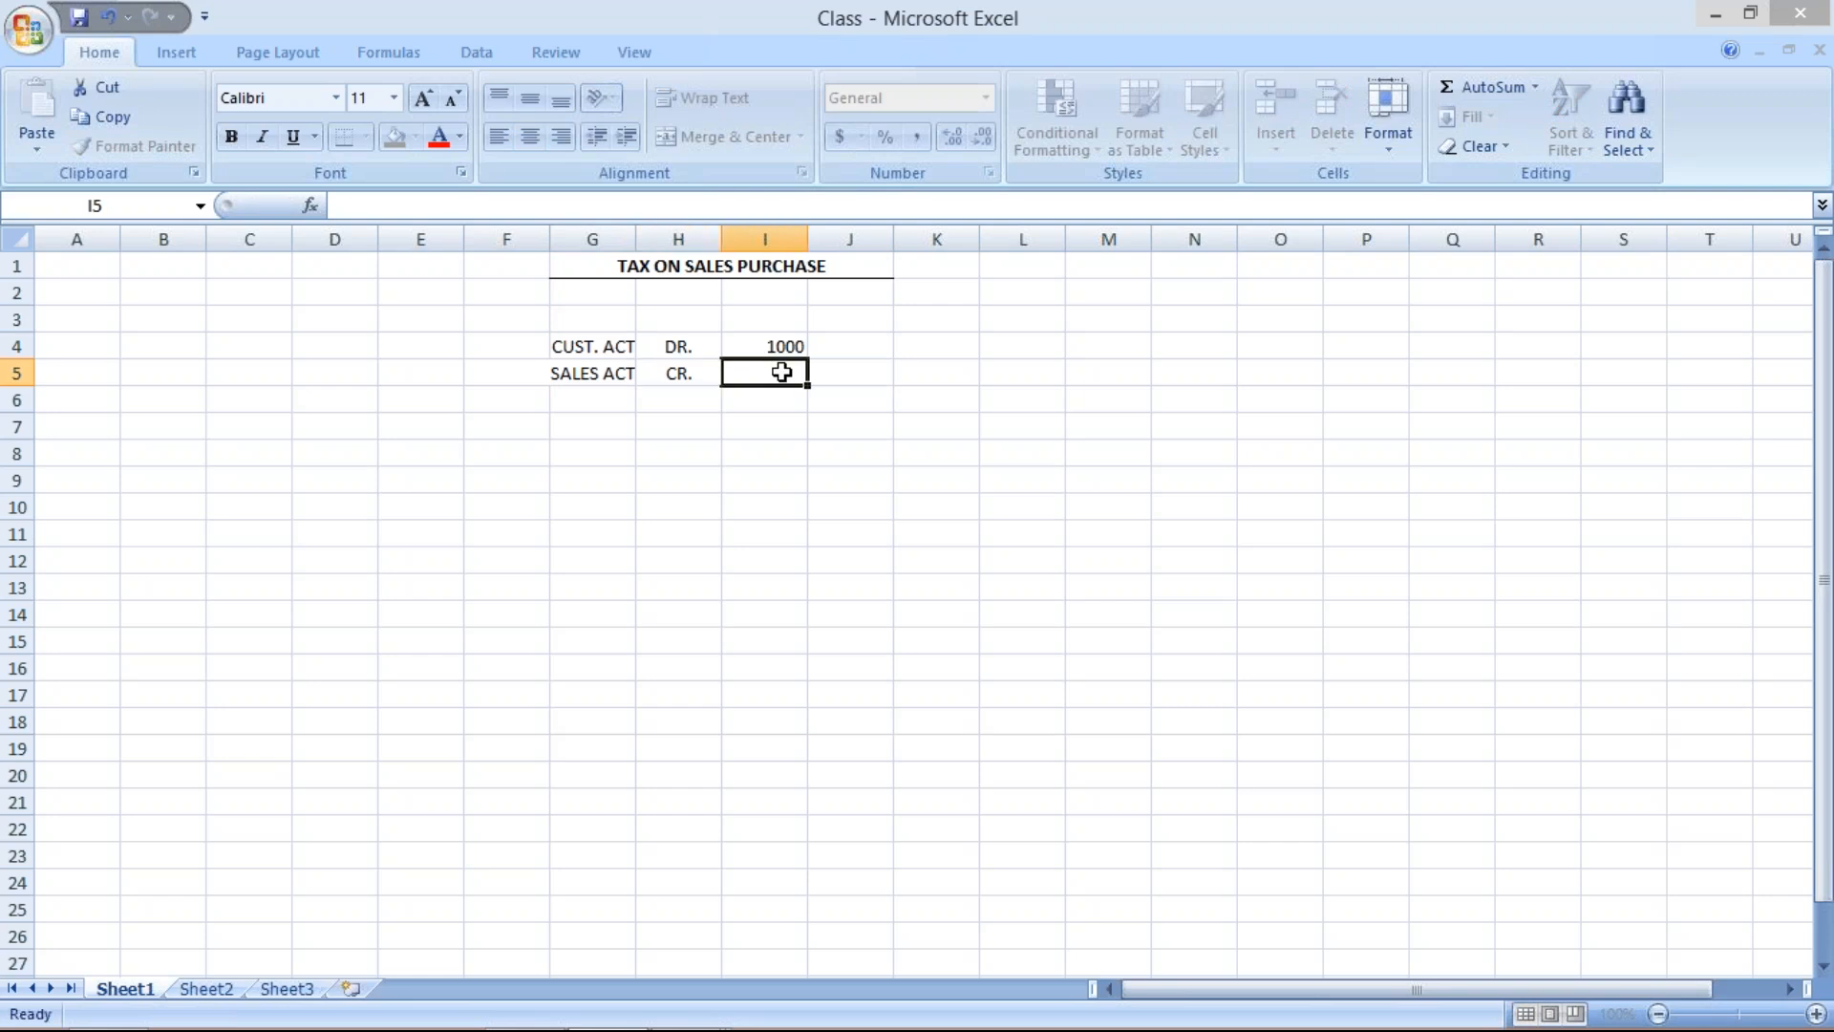
pyautogui.write('1000')
pyautogui.press('Return')
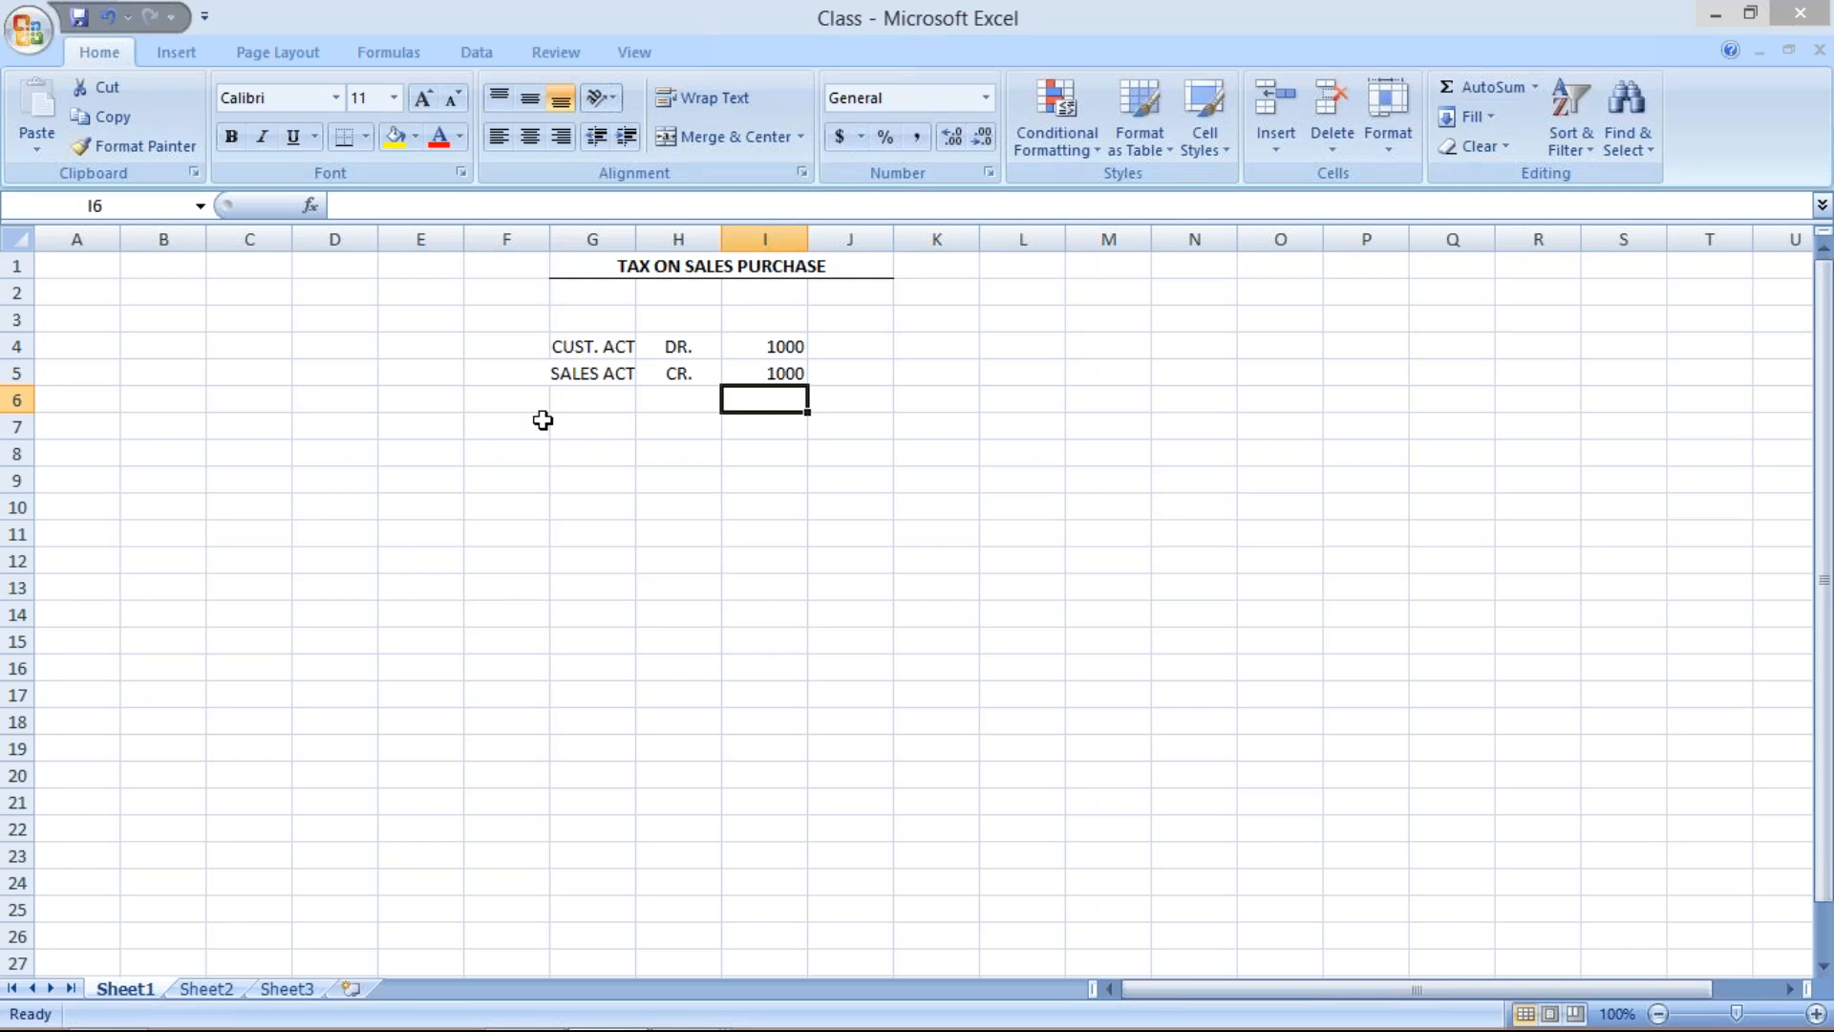
# Enter GST OUTPUT in cell G6, fit column G to its contents, and enter CR. in H6.
pyautogui.click(578, 397)
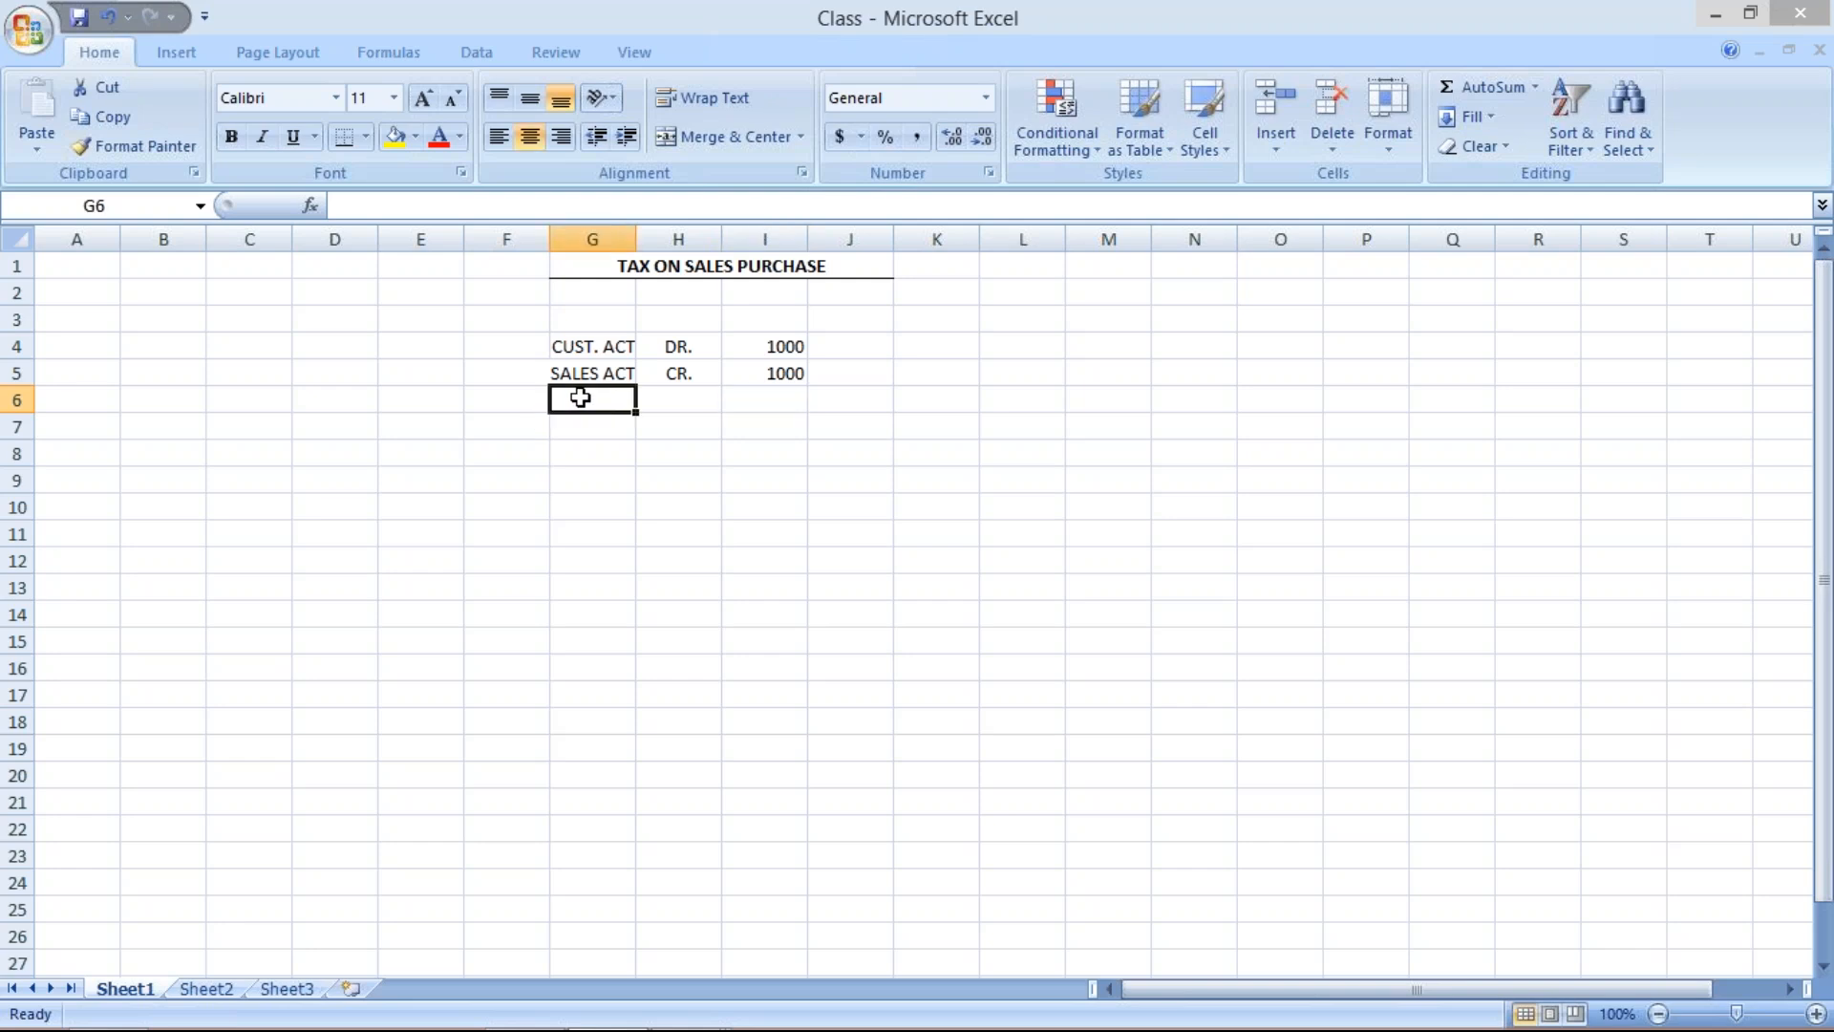
pyautogui.write('GST')
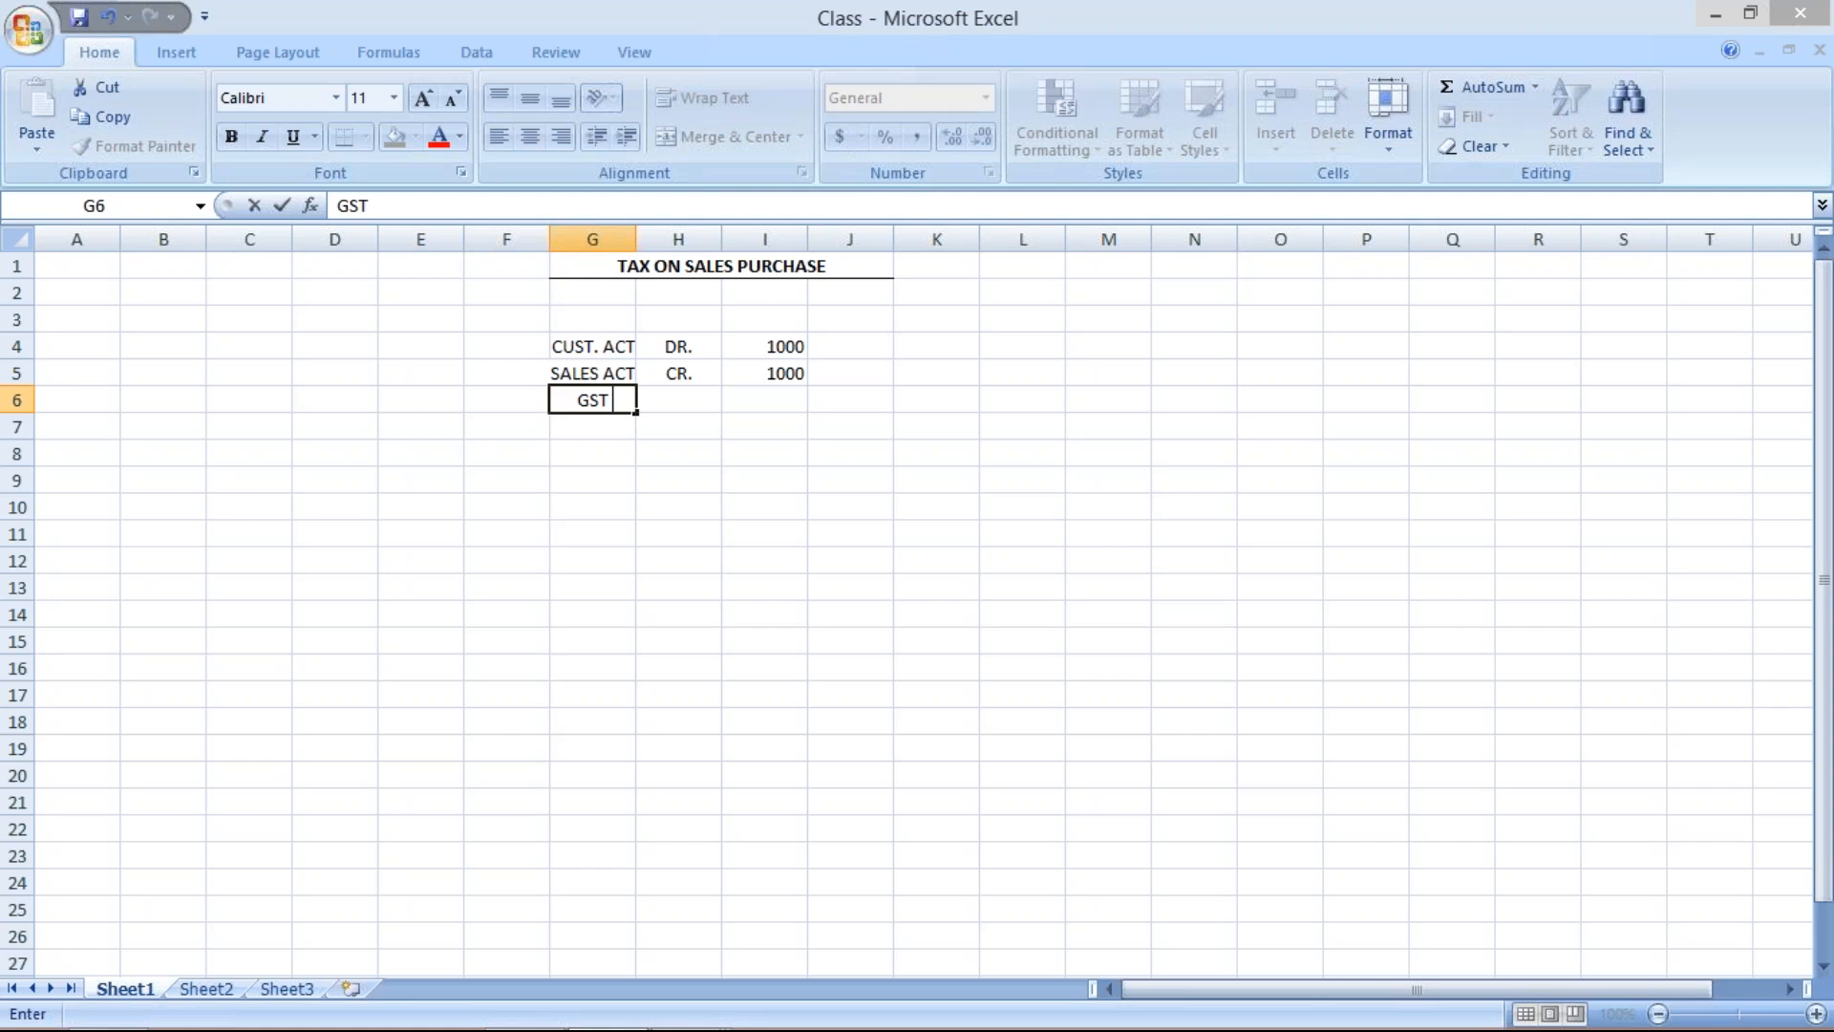
pyautogui.write(' OUTPUT')
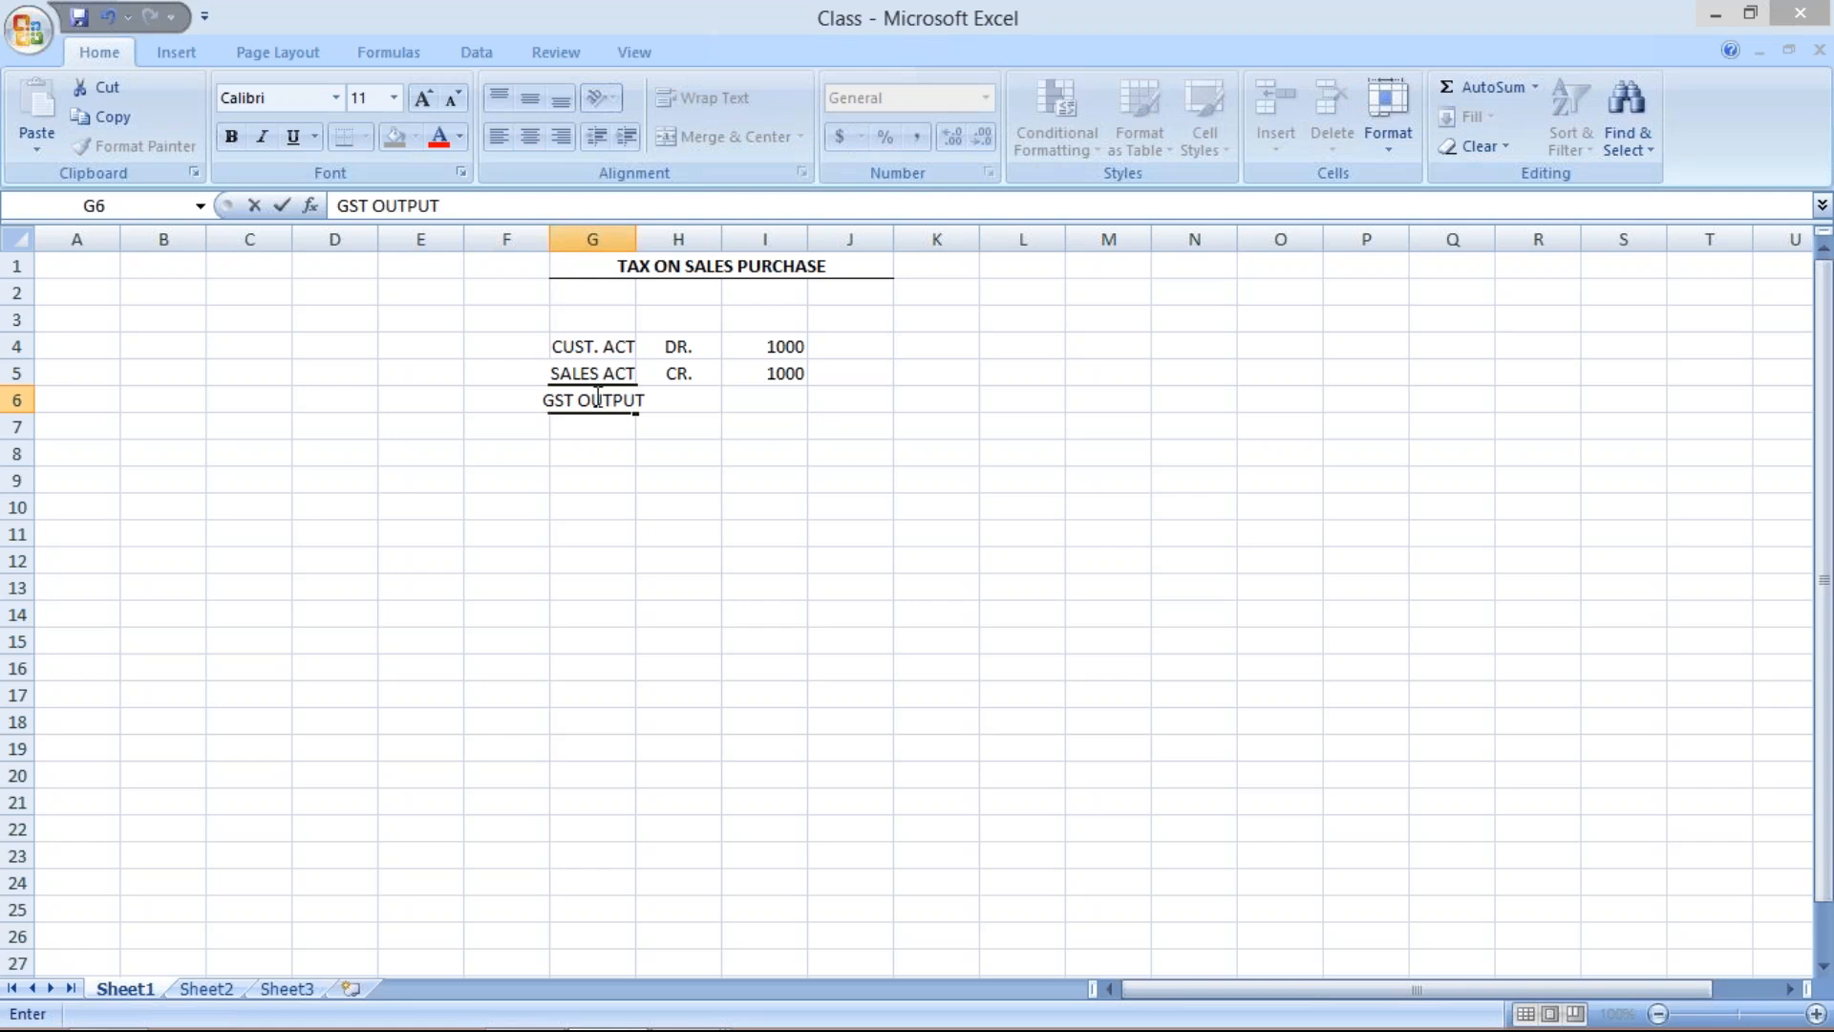
pyautogui.click(625, 239)
pyautogui.doubleClick(635, 238)
pyautogui.click(706, 407)
pyautogui.write('CR.')
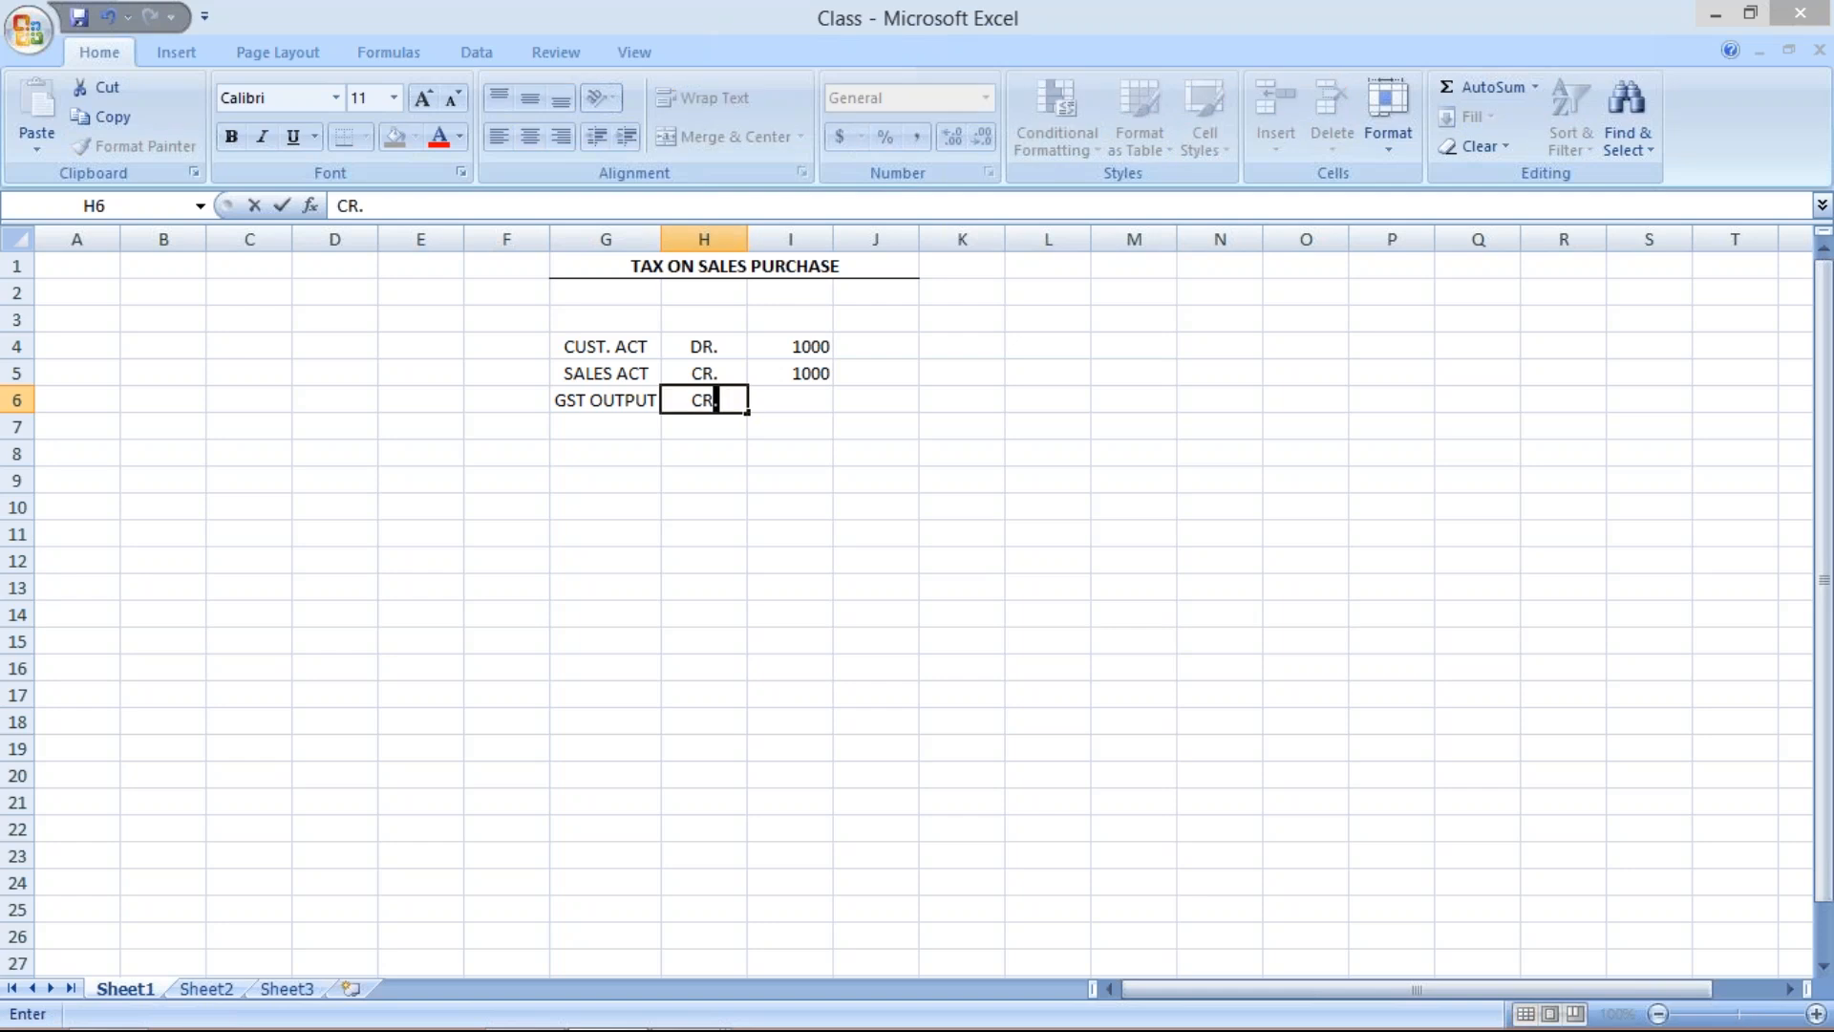
# Enter 100 in cell I6 as the GST output amount.
pyautogui.click(800, 401)
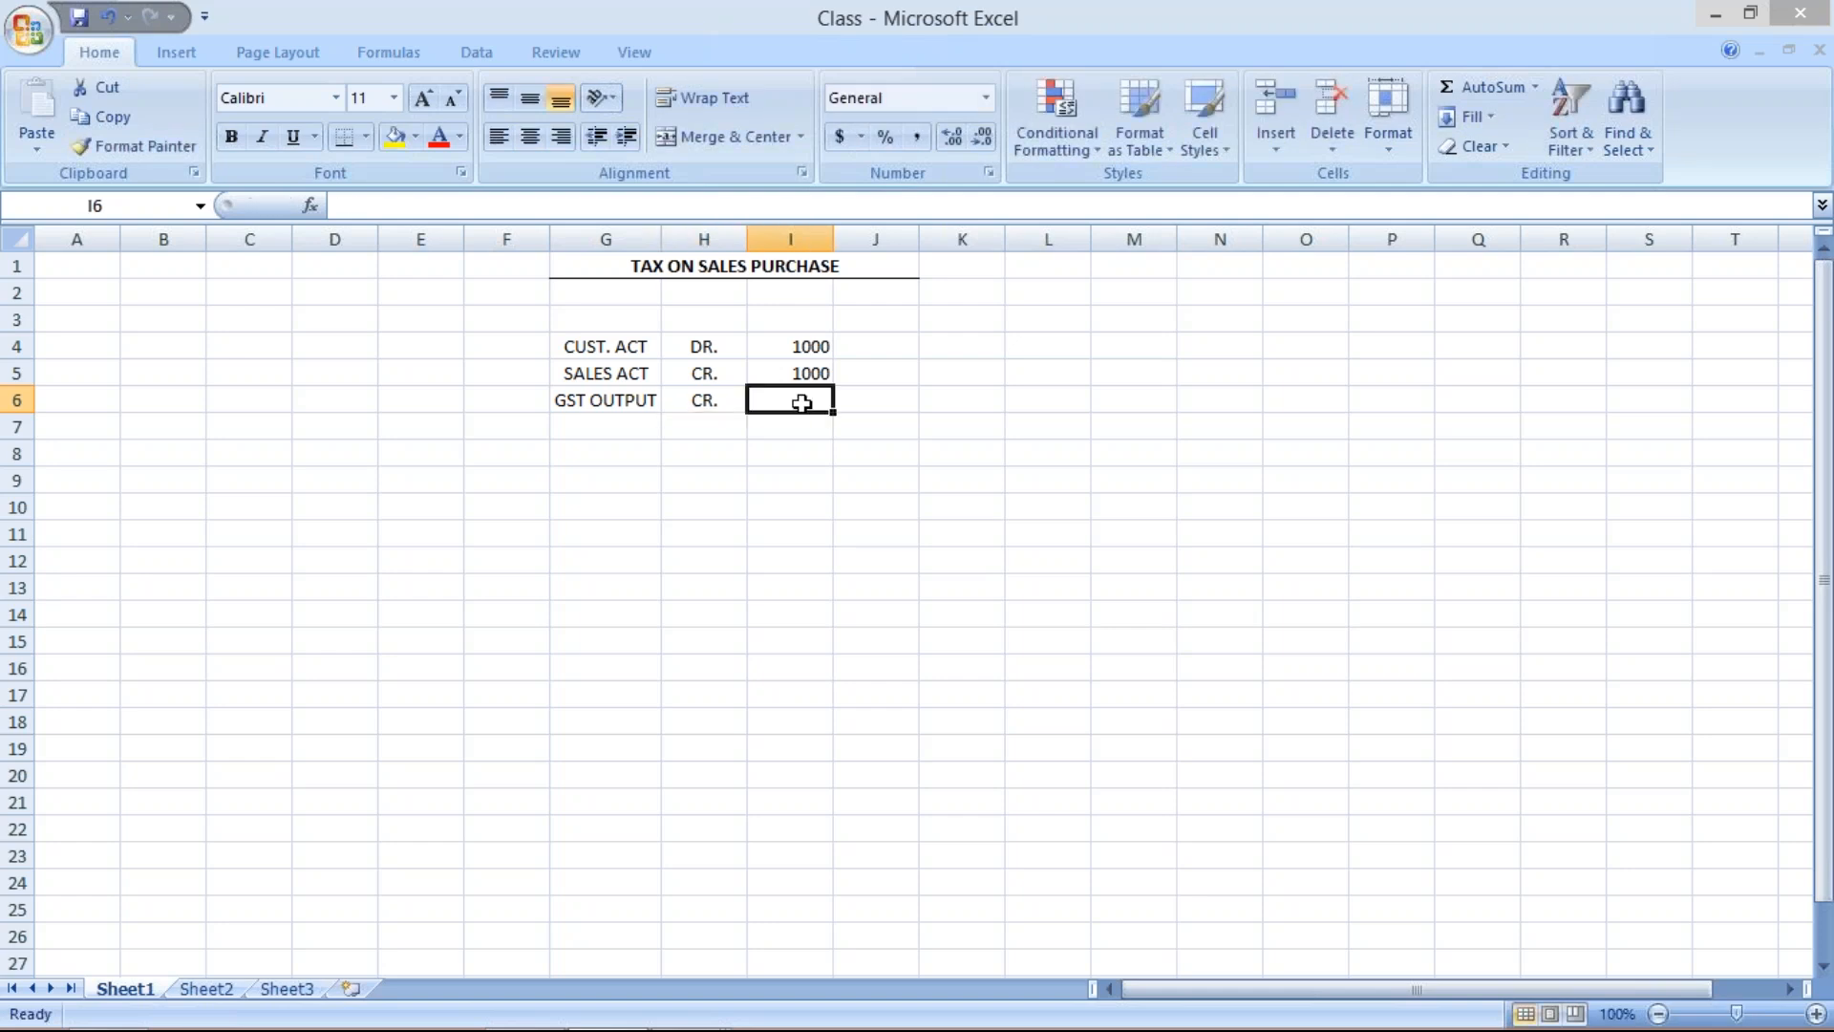
pyautogui.write('10')
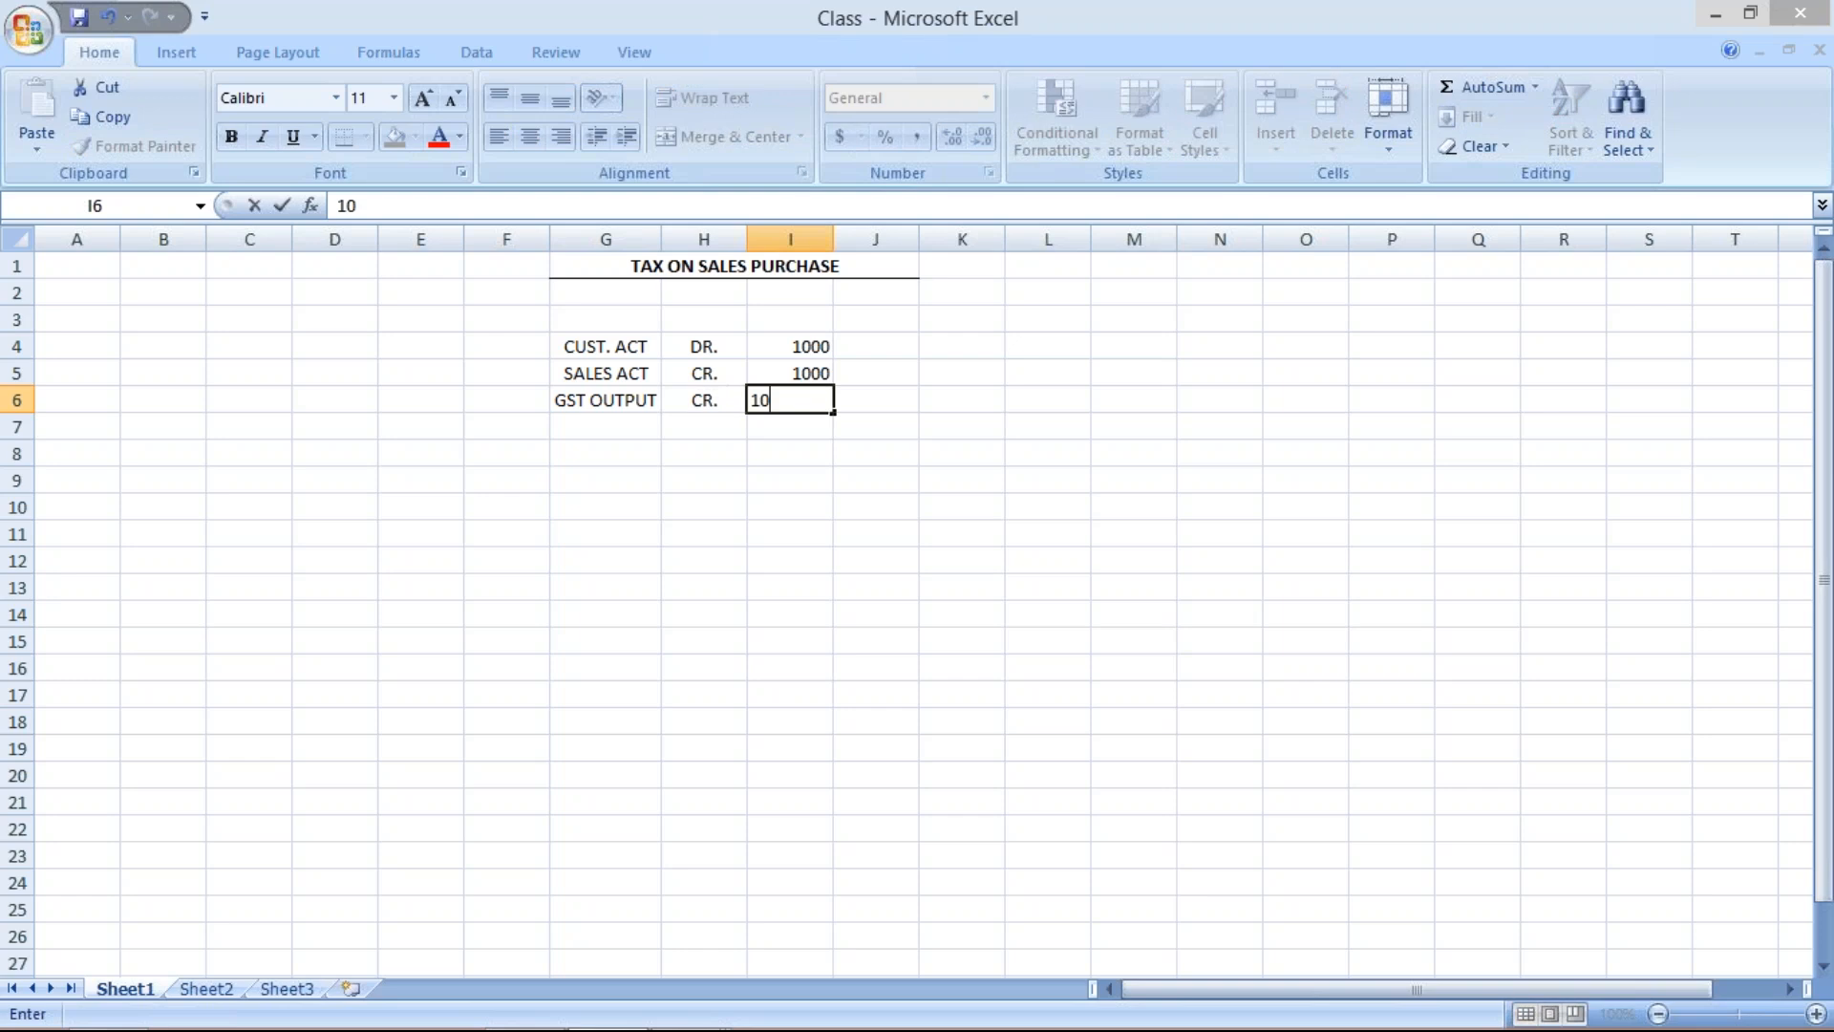
pyautogui.press('Return')
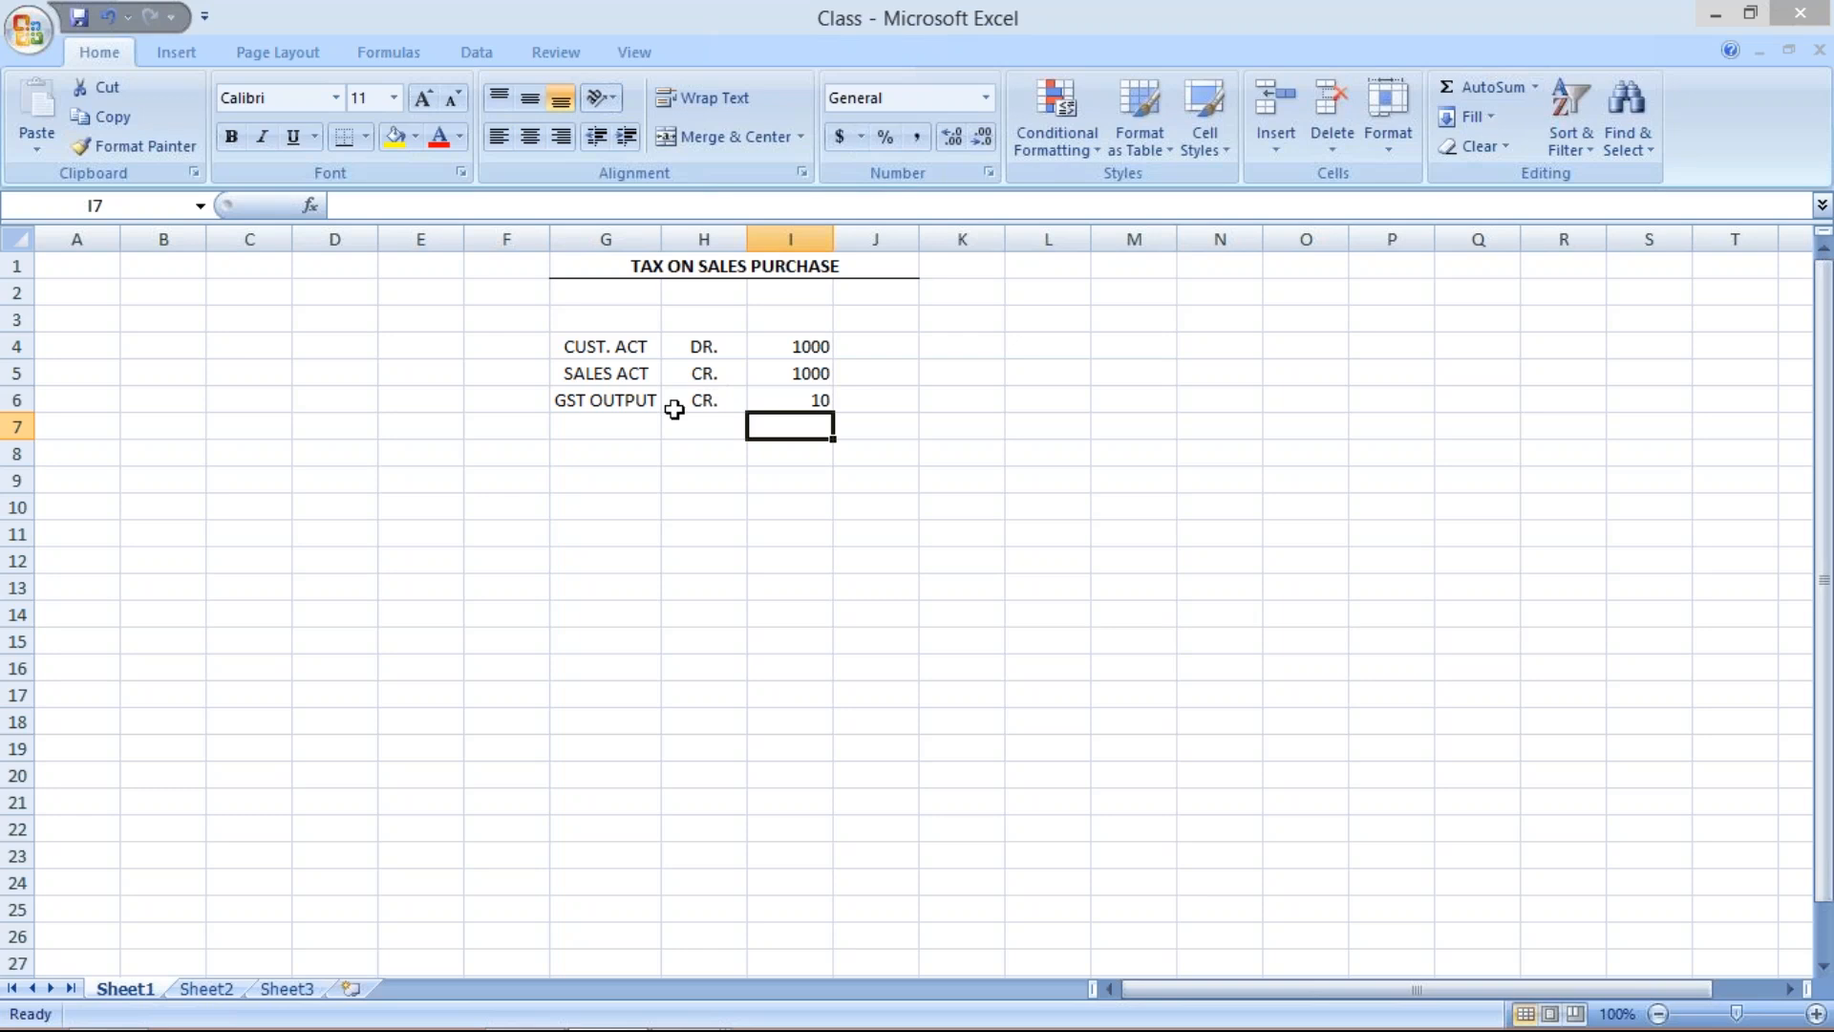
pyautogui.press('Up')
pyautogui.press('F2')
pyautogui.write('0')
pyautogui.press('Return')
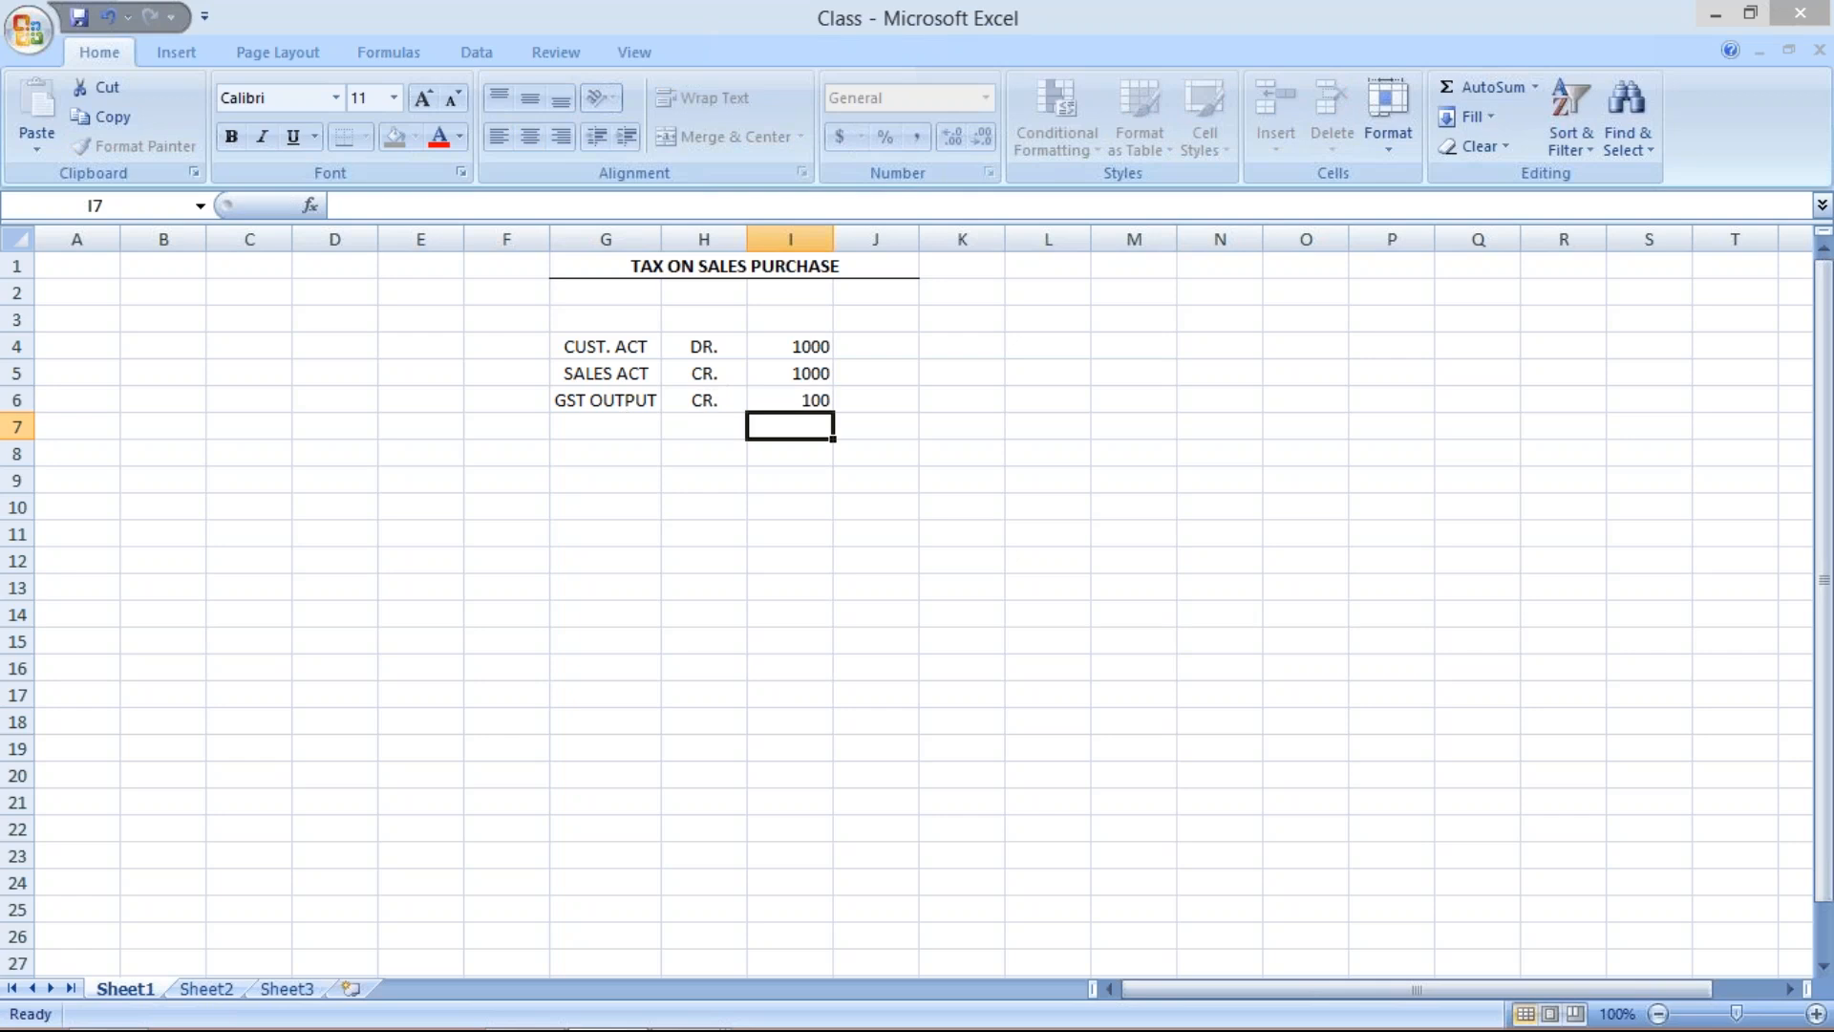
# Enter the cess line GST CESS, CR. and 2 in cells G7 to I7.
pyautogui.click(626, 427)
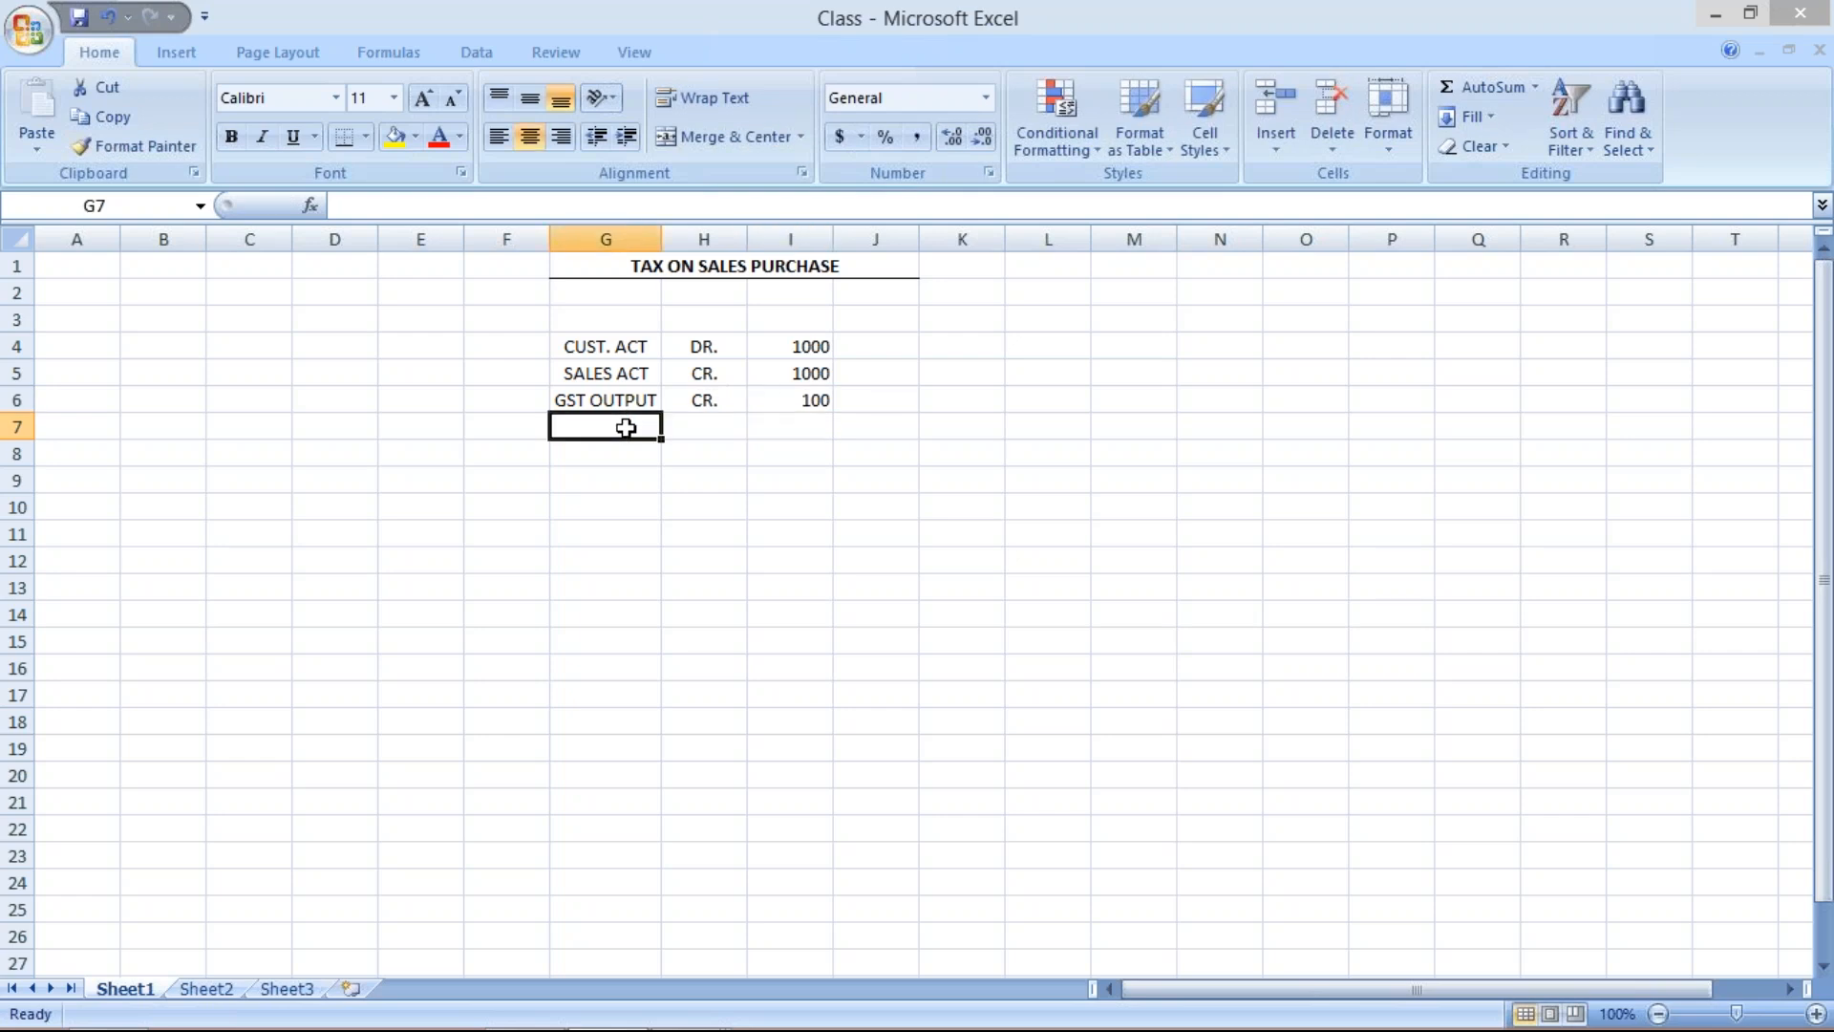
pyautogui.write('GST')
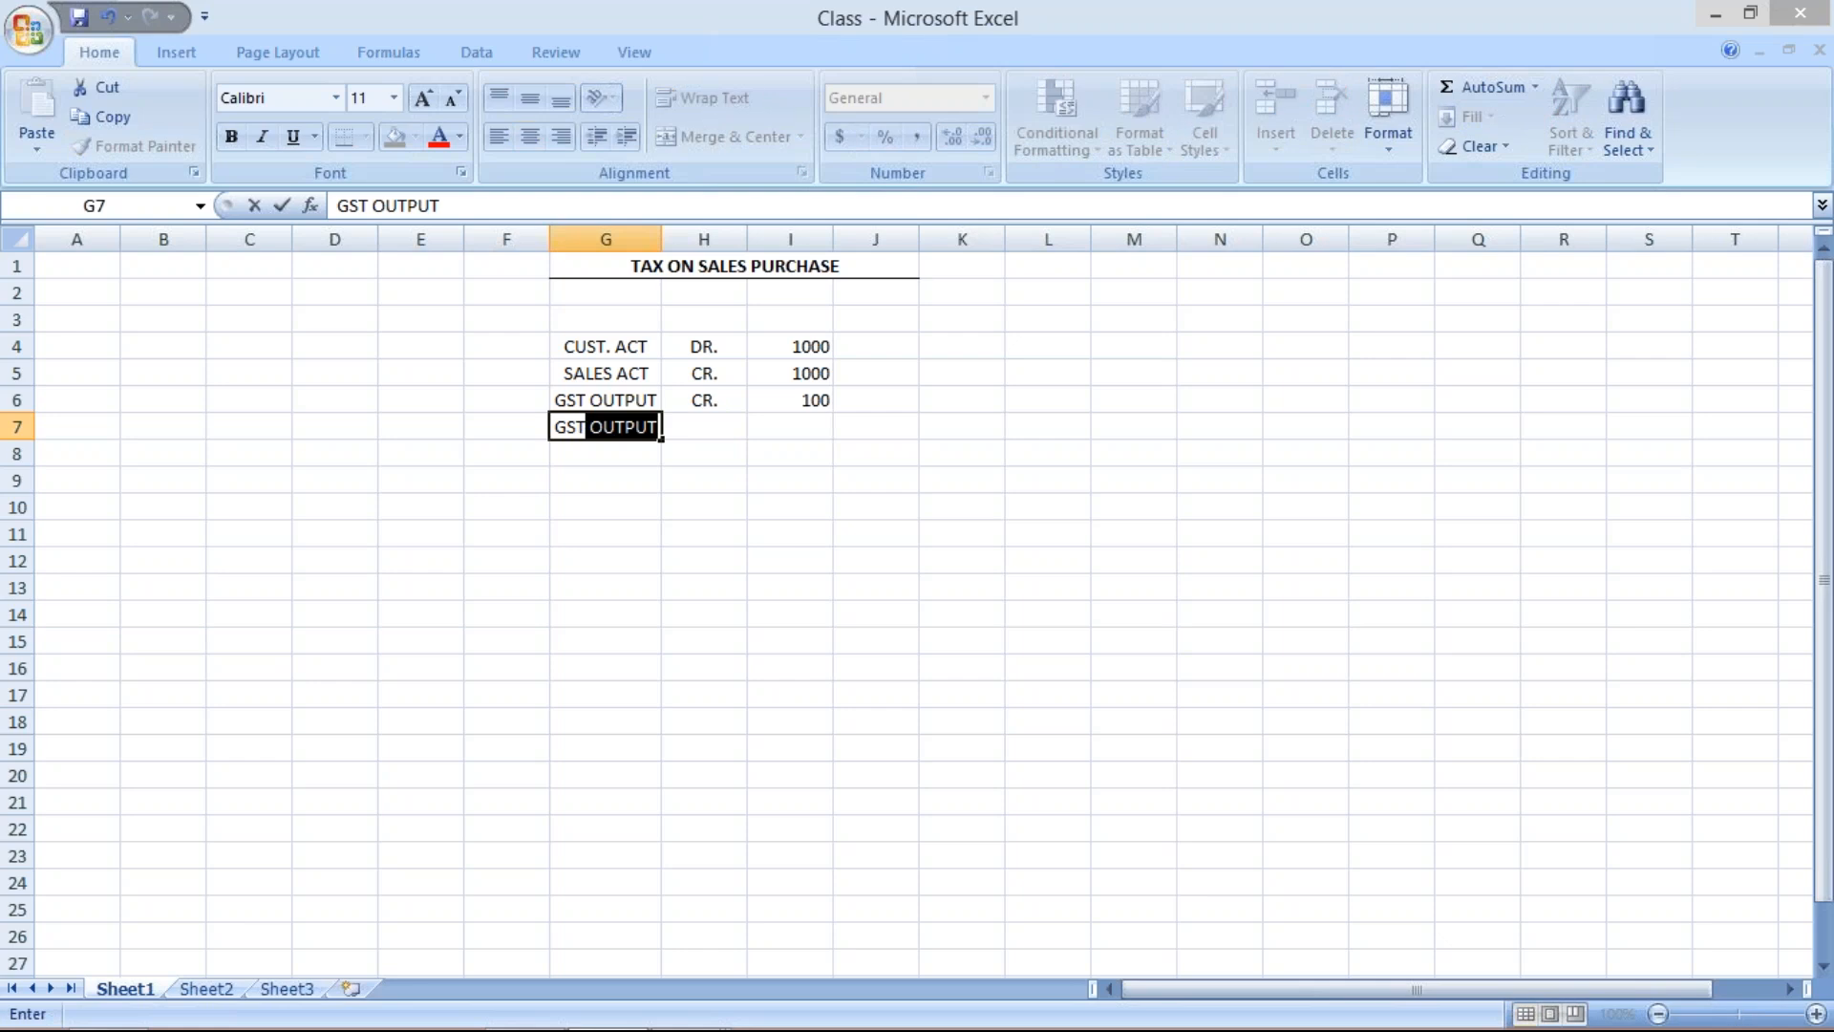
pyautogui.write(' CESS')
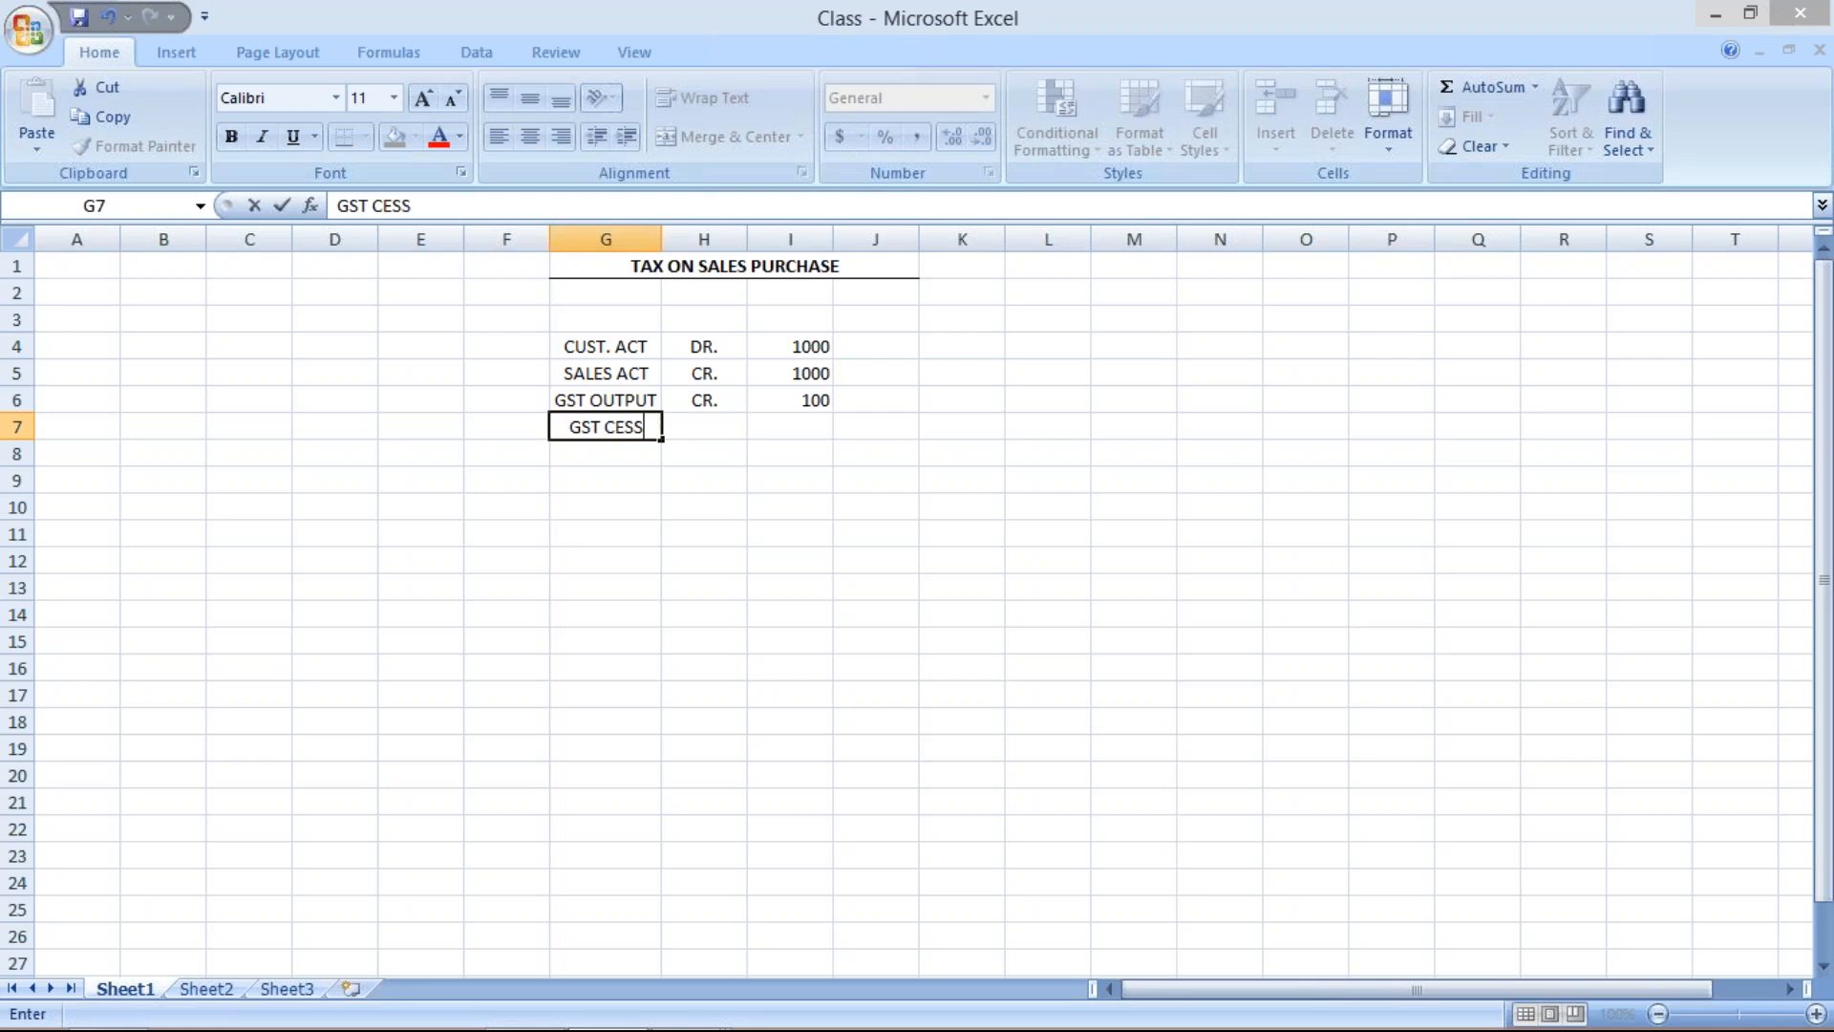
pyautogui.click(704, 422)
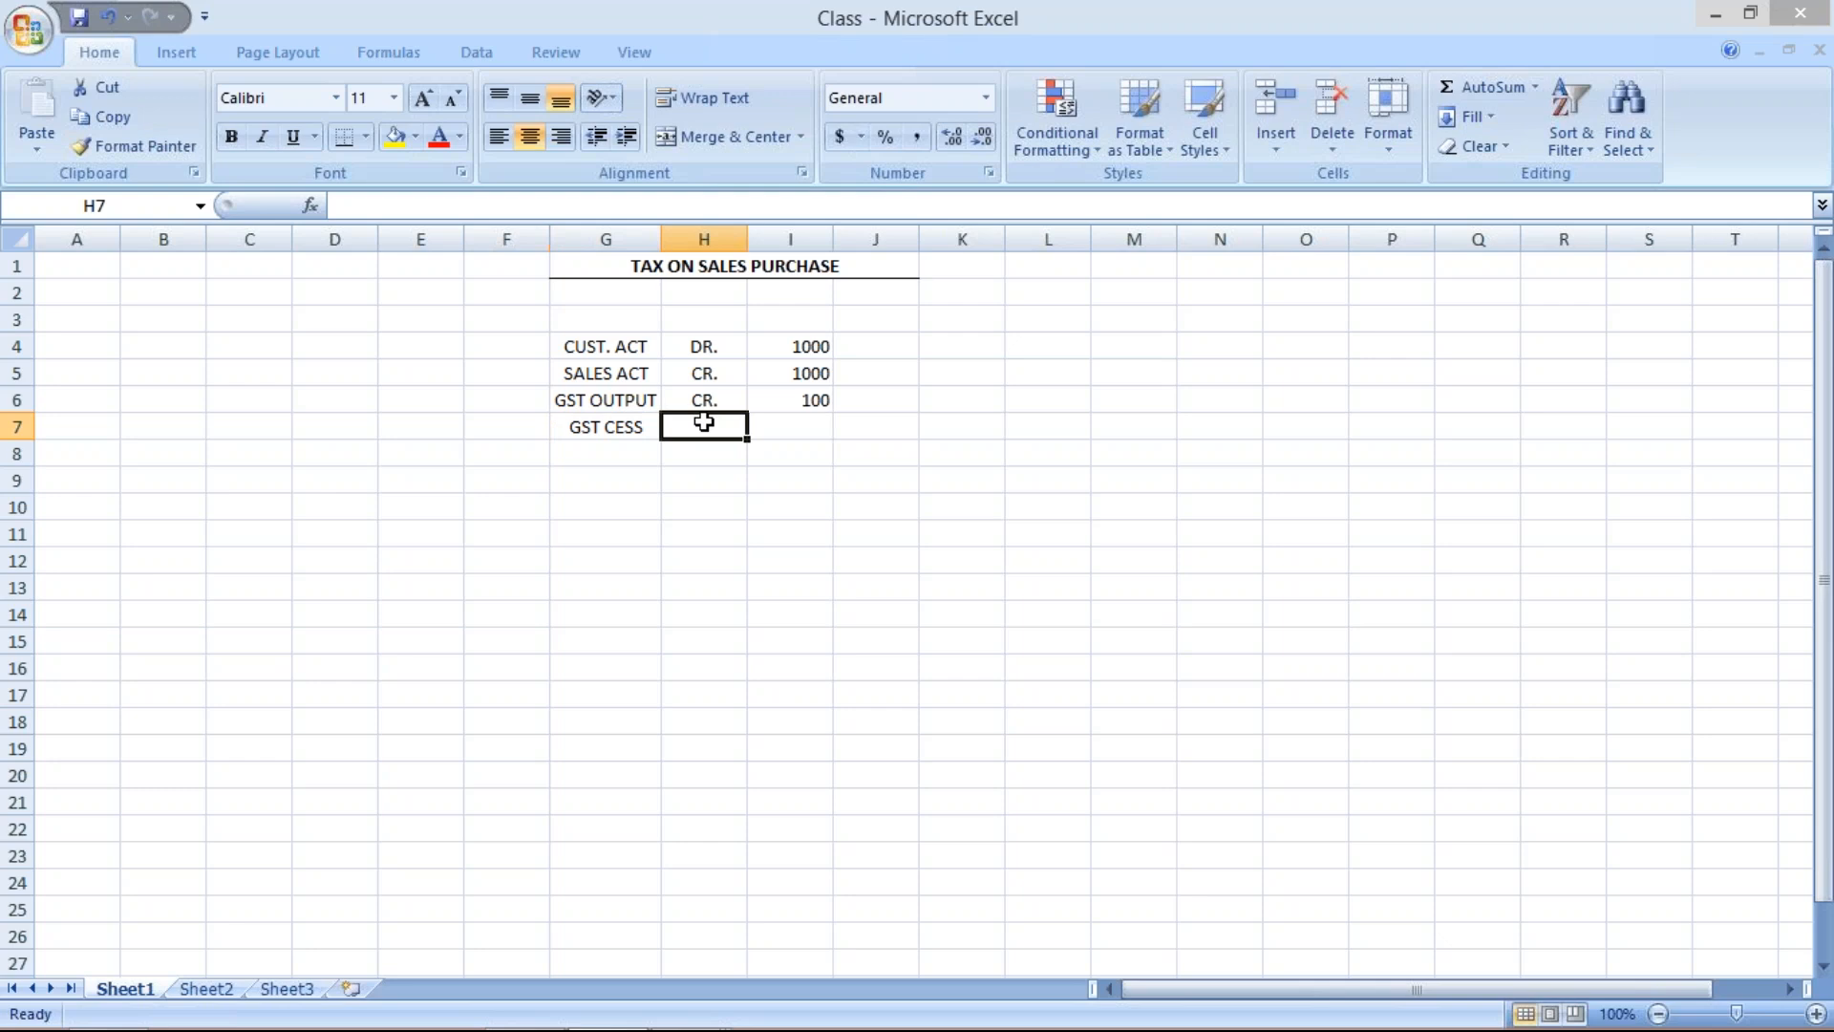
pyautogui.write('CR.')
pyautogui.click(794, 423)
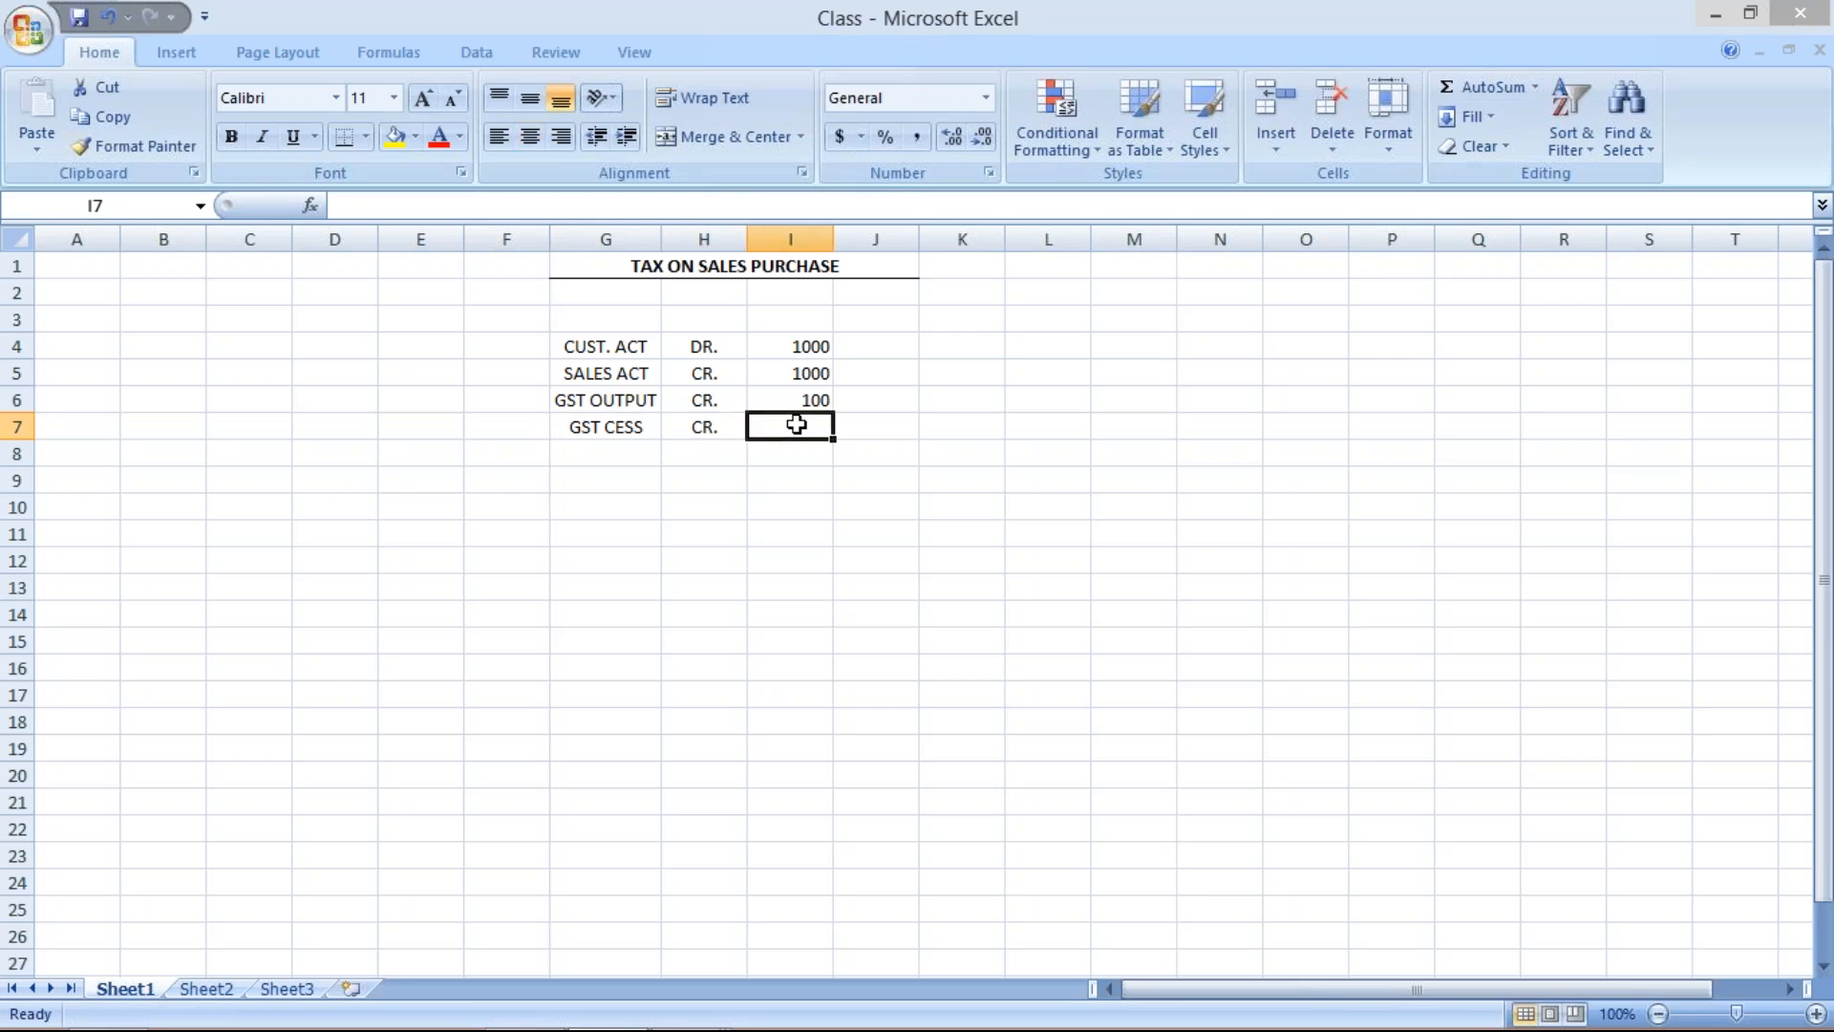
pyautogui.write('2')
pyautogui.press('Return')
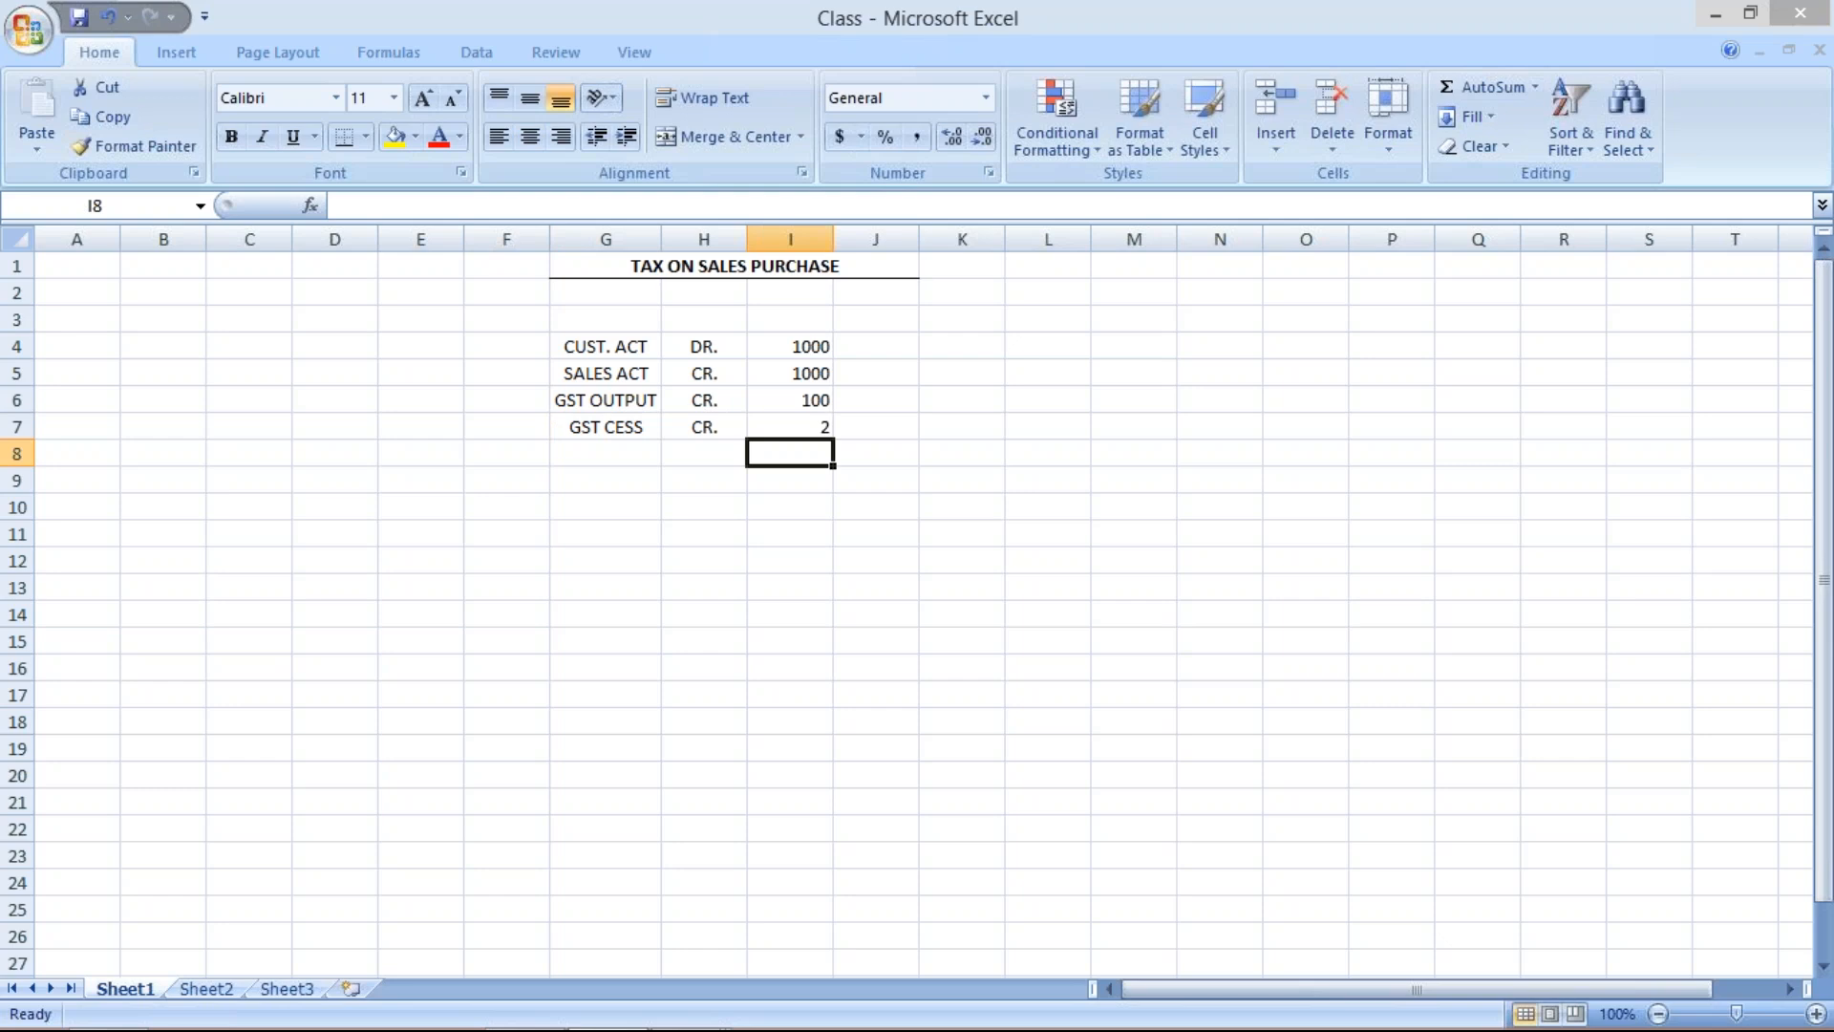
# Set the customer account's debit amount in cell I4 to 1102, including the output tax and cess.
pyautogui.click(796, 405)
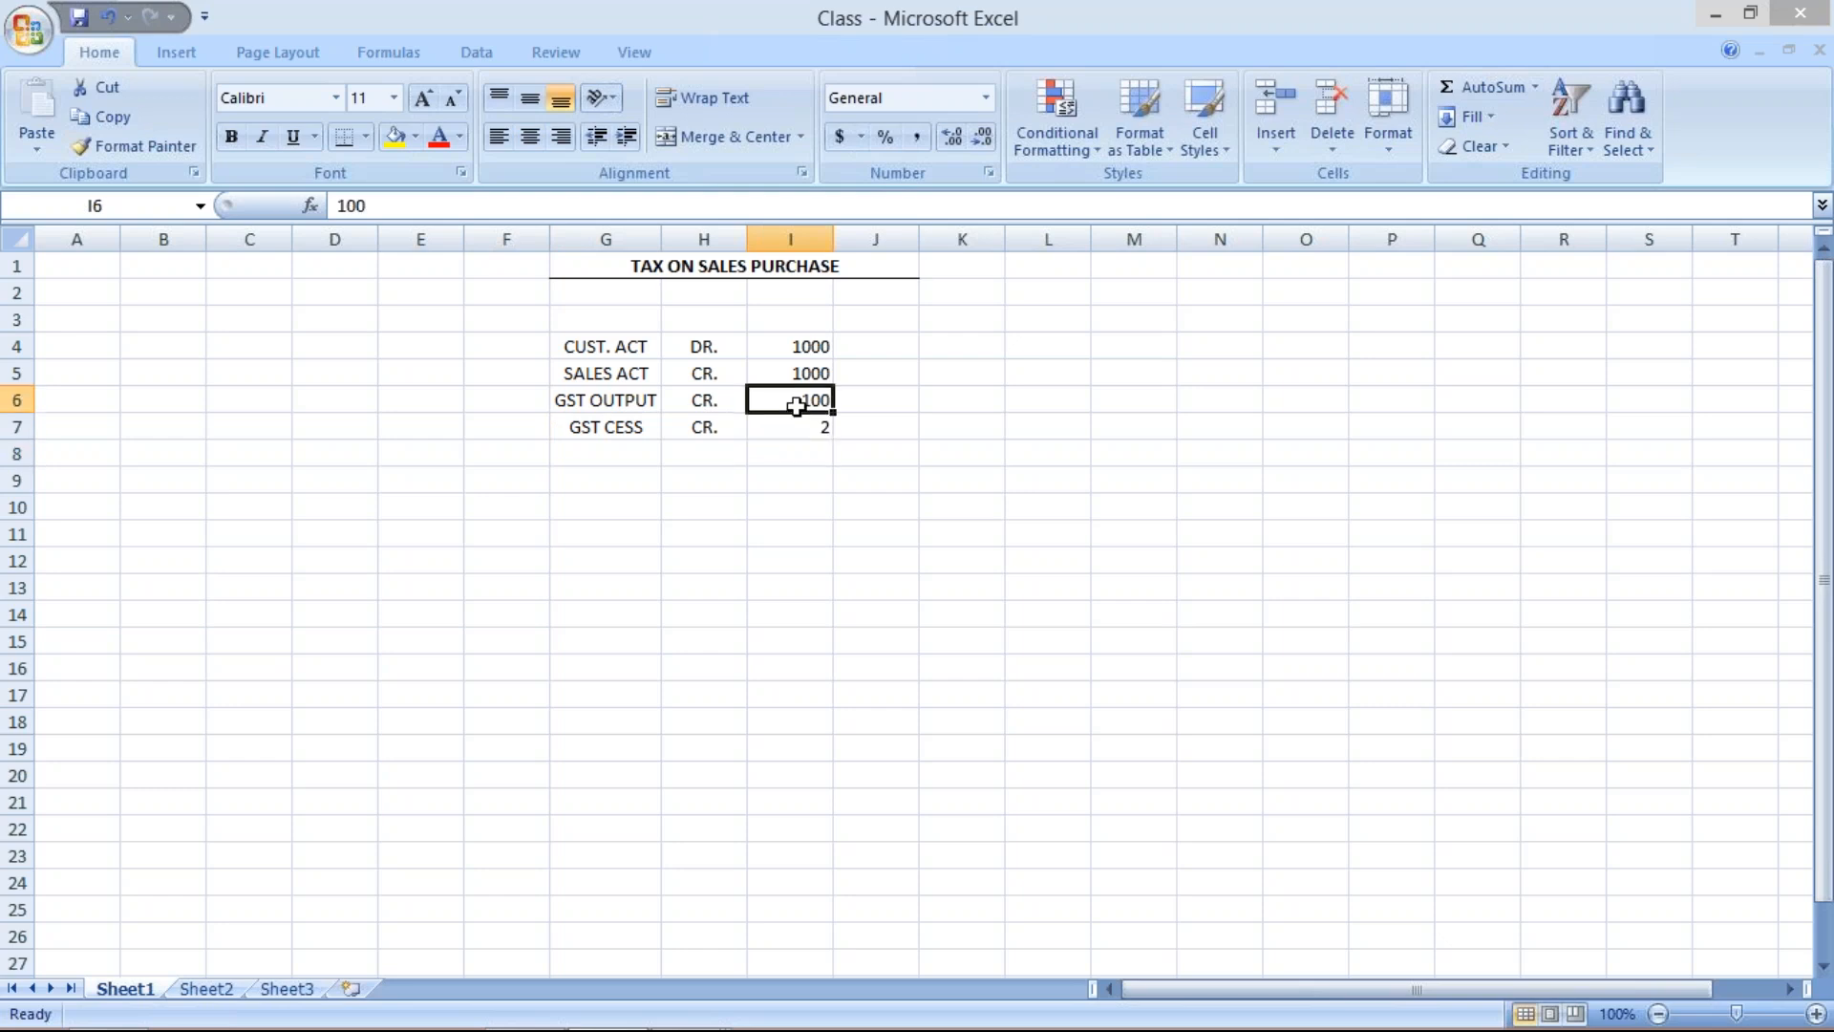
pyautogui.click(810, 420)
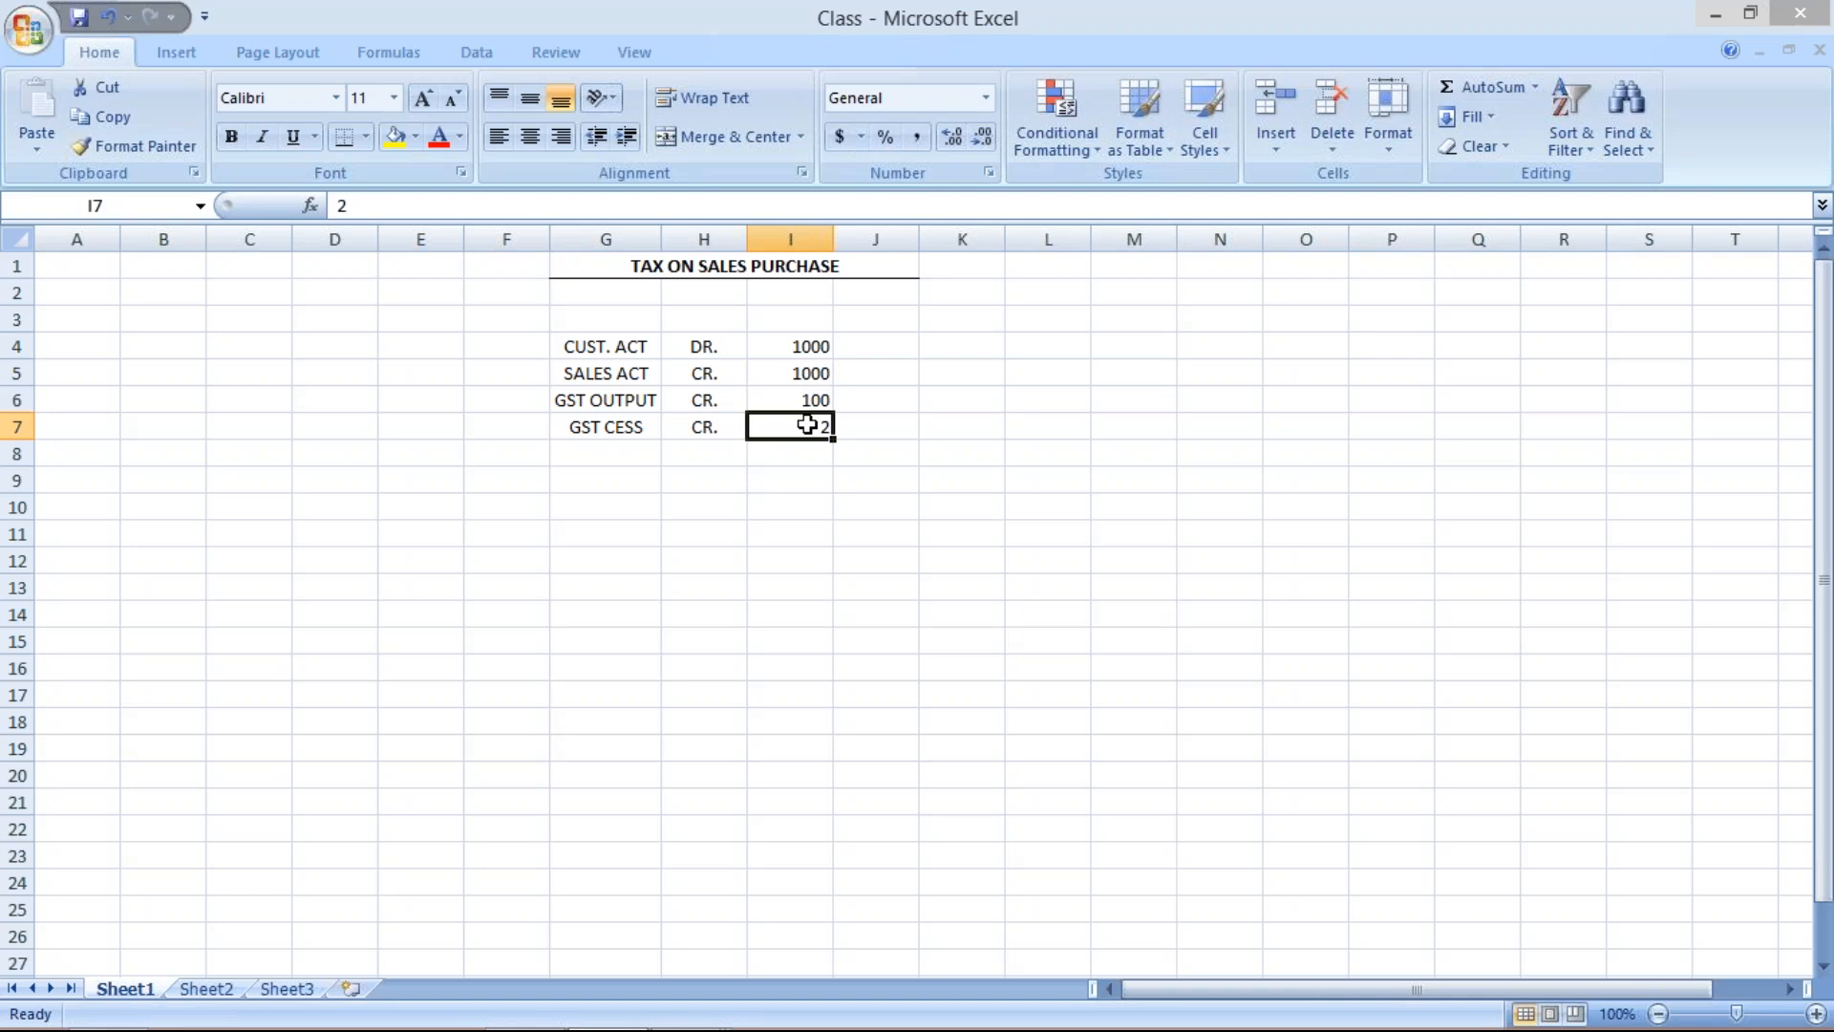
pyautogui.click(805, 402)
pyautogui.click(810, 422)
pyautogui.click(789, 345)
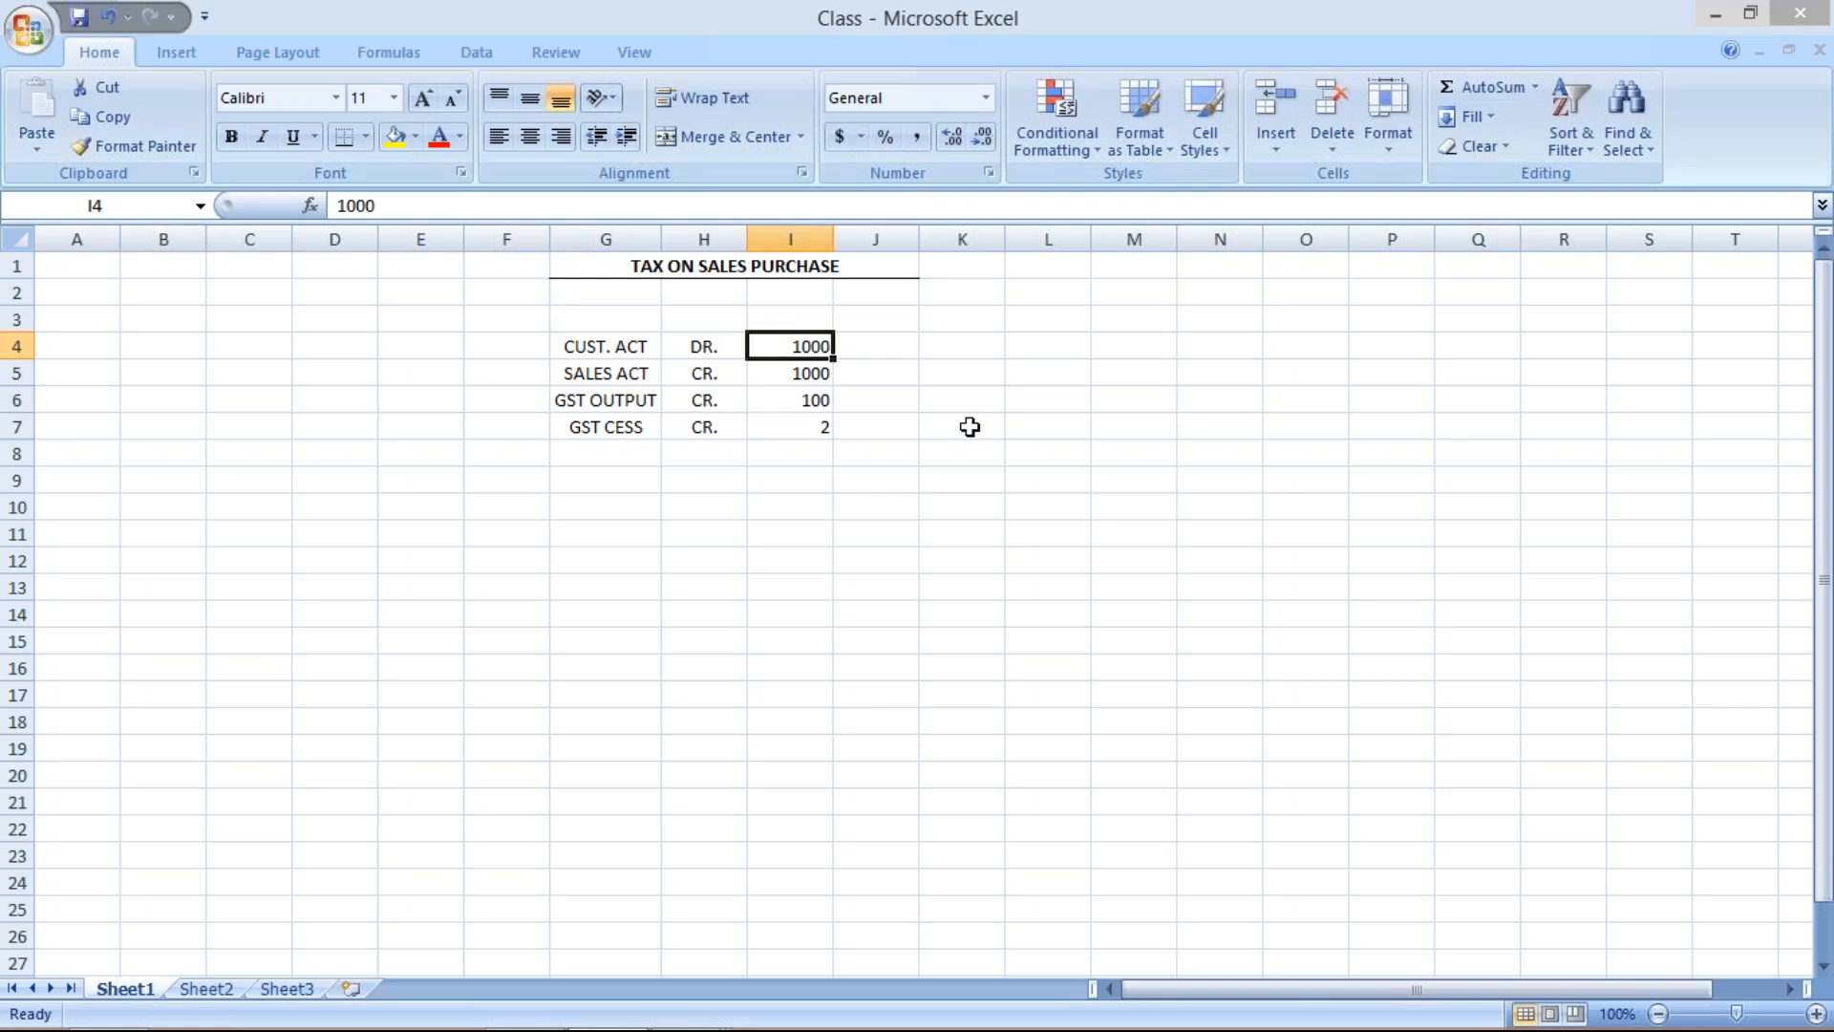
pyautogui.write('110')
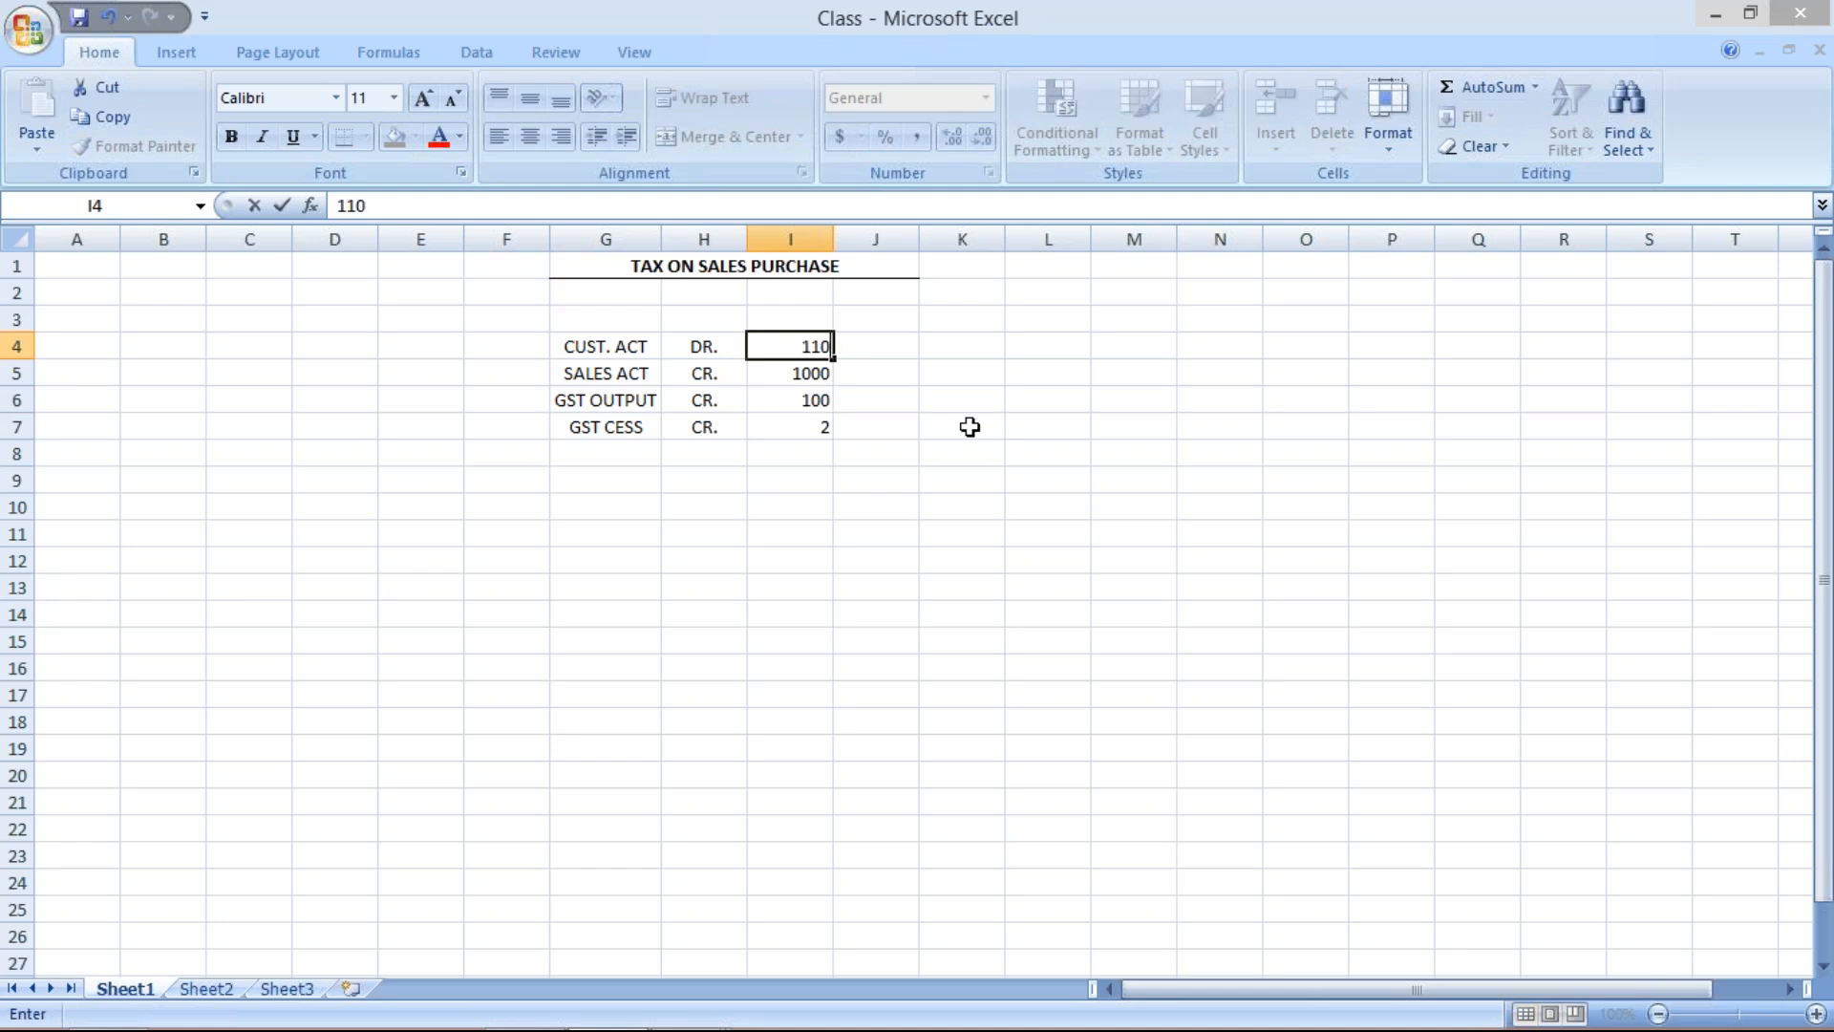
pyautogui.write('2')
pyautogui.press('Return')
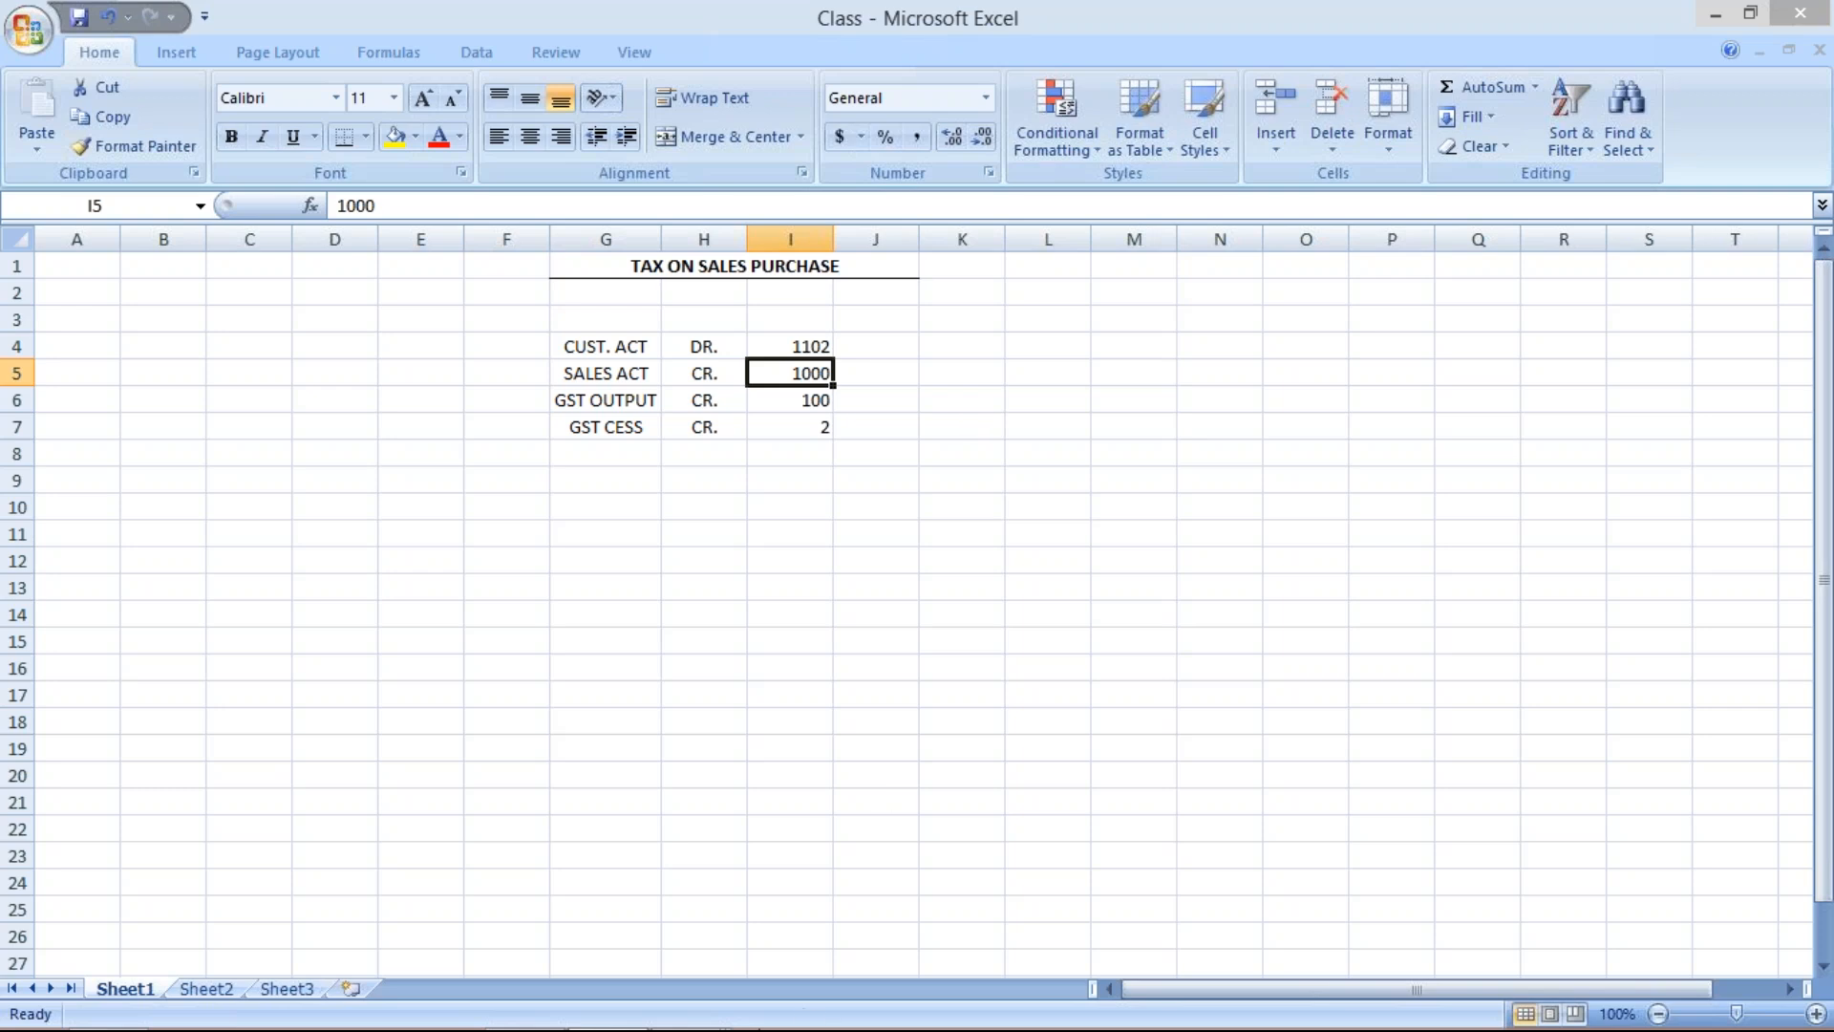
# Switch to the SAP Easy Access session, start transaction FB70, and open the value search for the Customer field.
pyautogui.click(689, 1005)
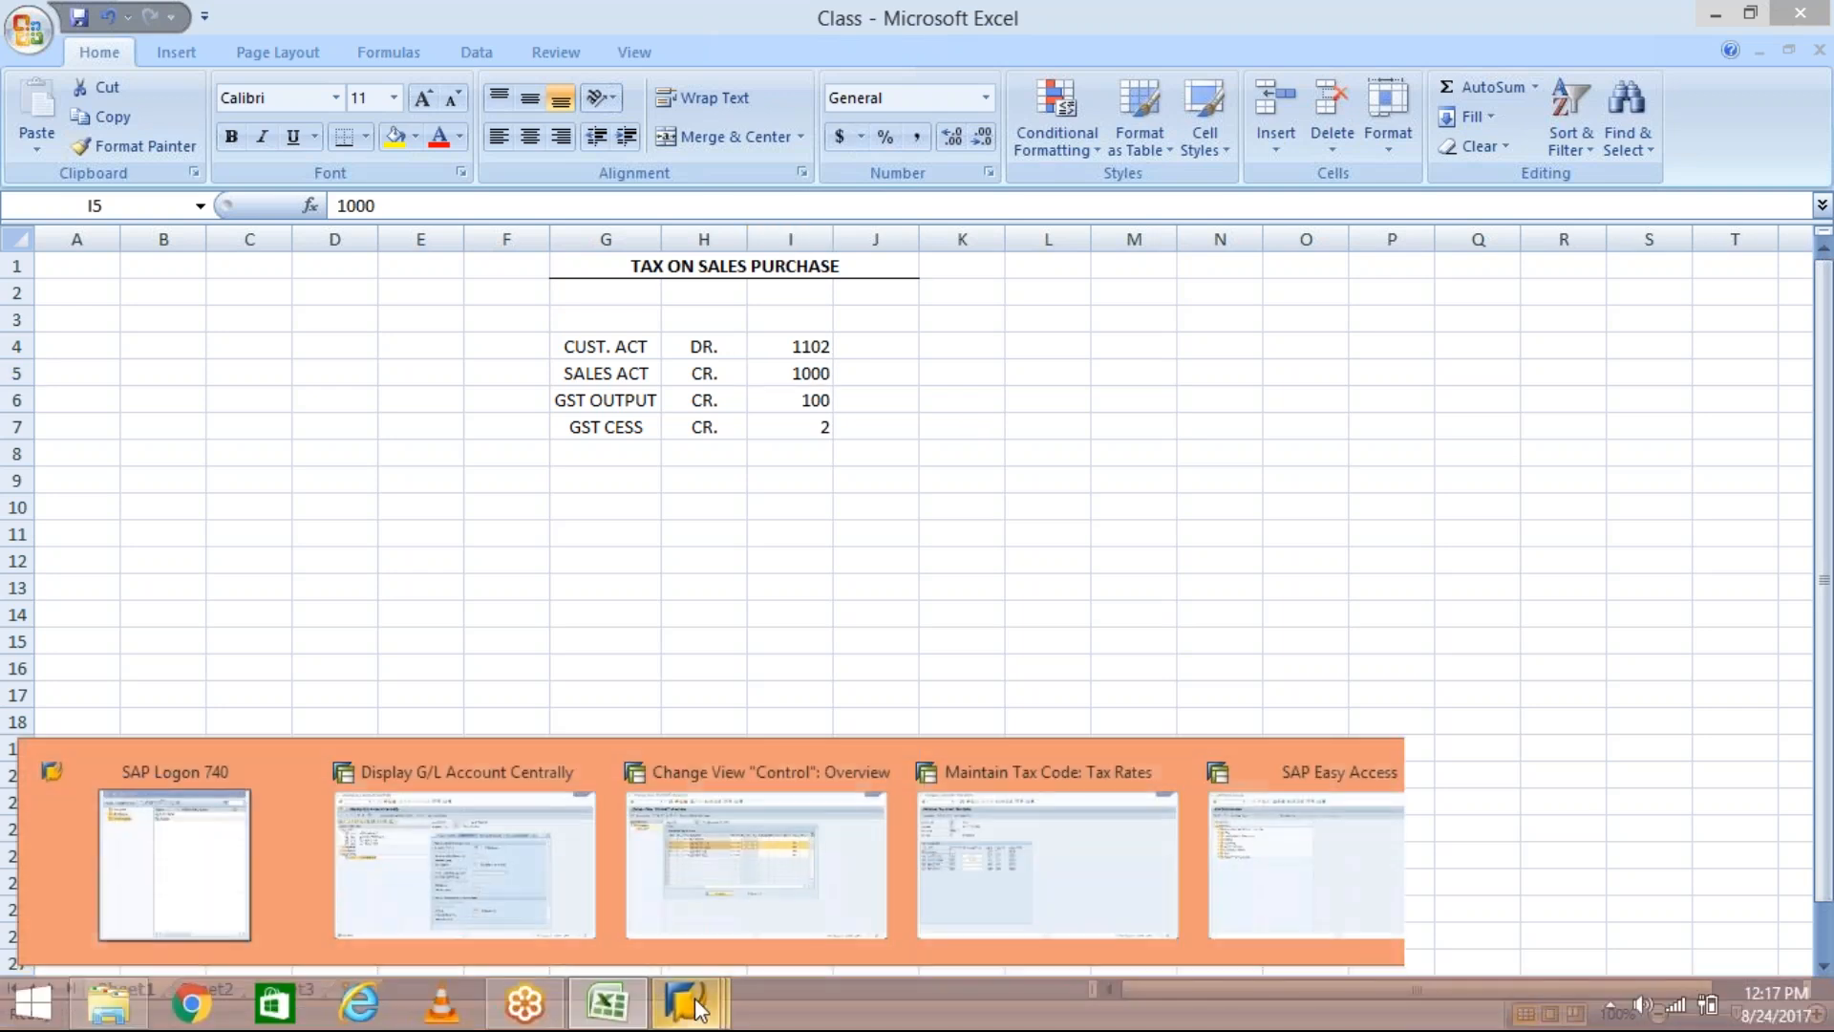
pyautogui.click(1251, 884)
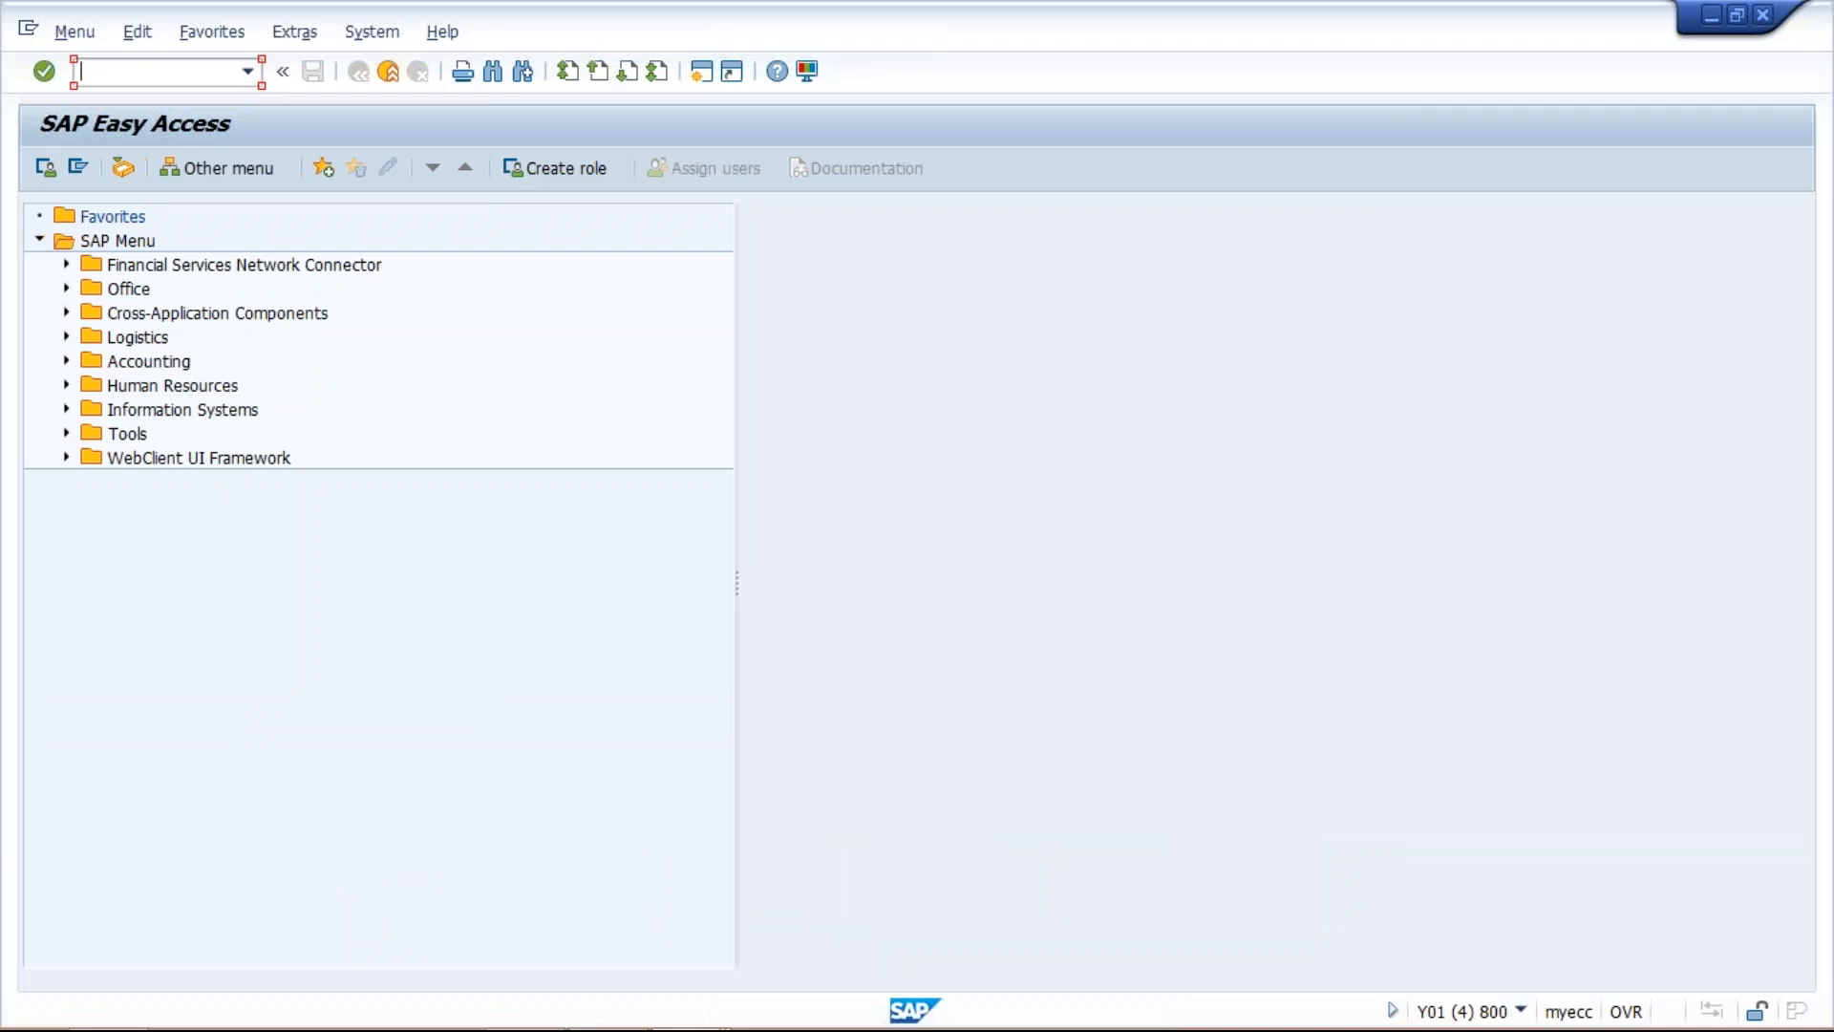
pyautogui.write('FB70')
pyautogui.press('Return')
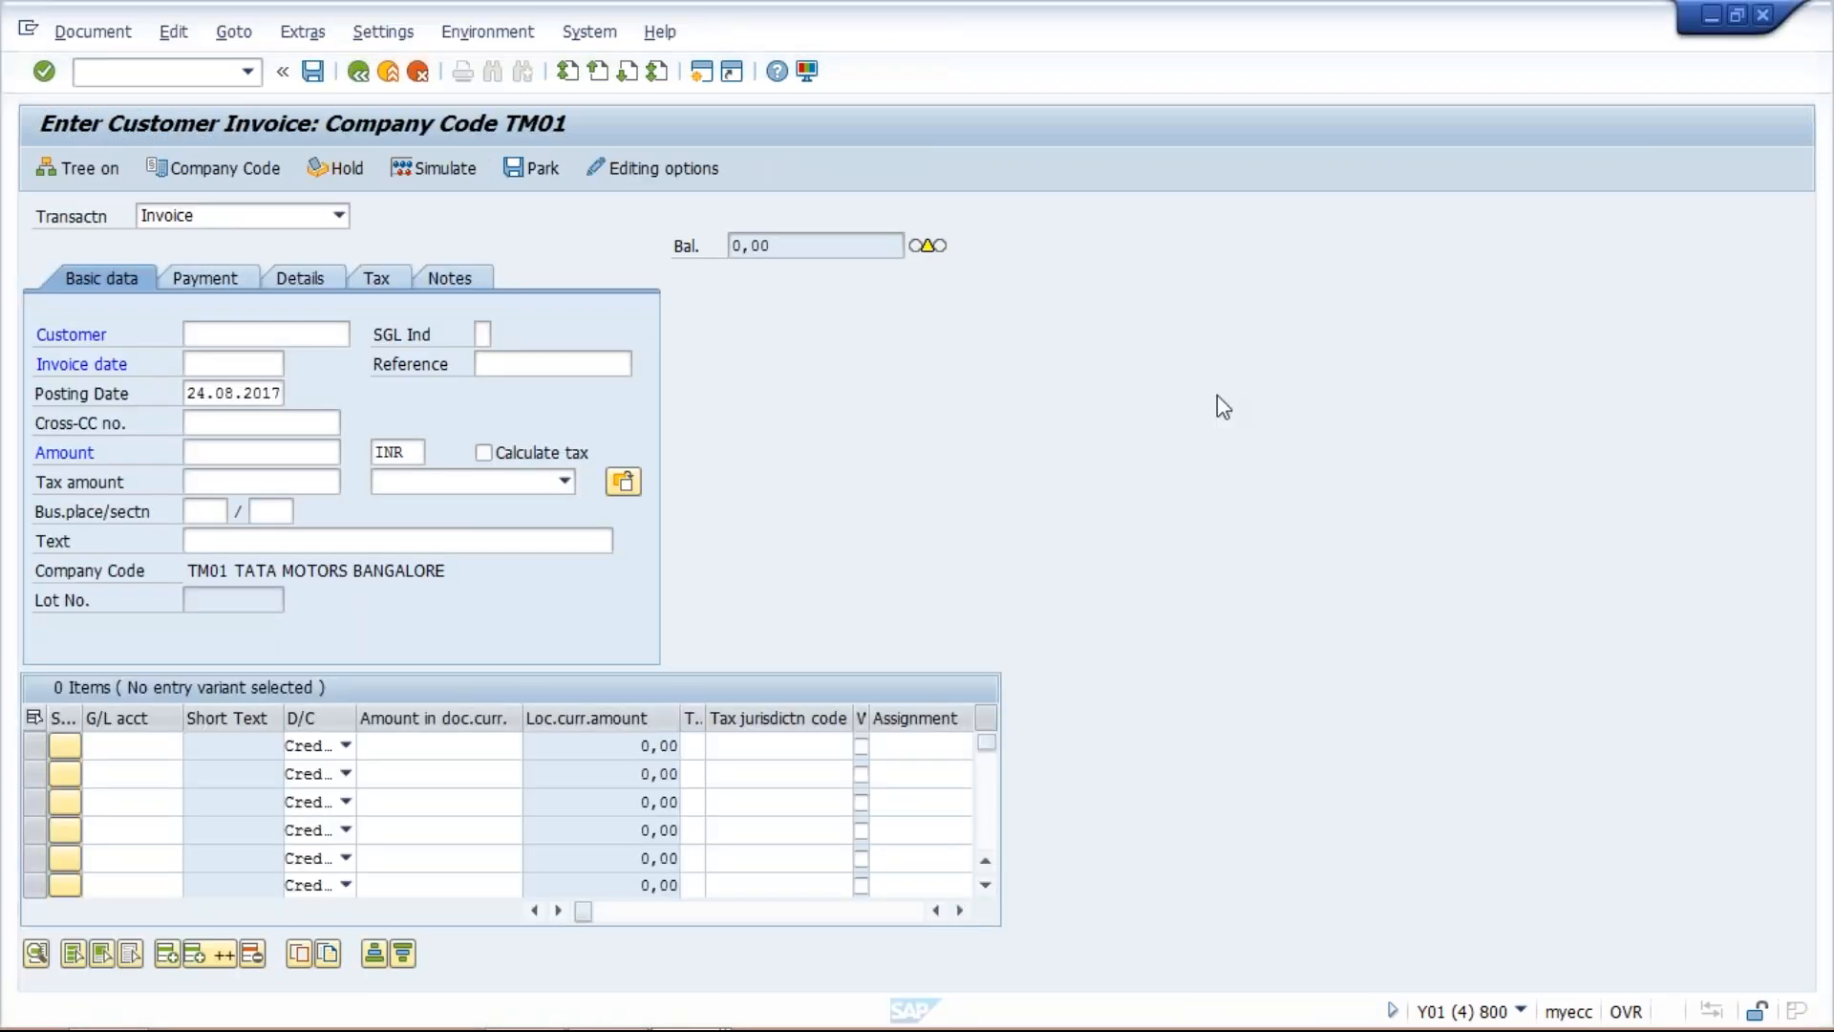
pyautogui.click(245, 333)
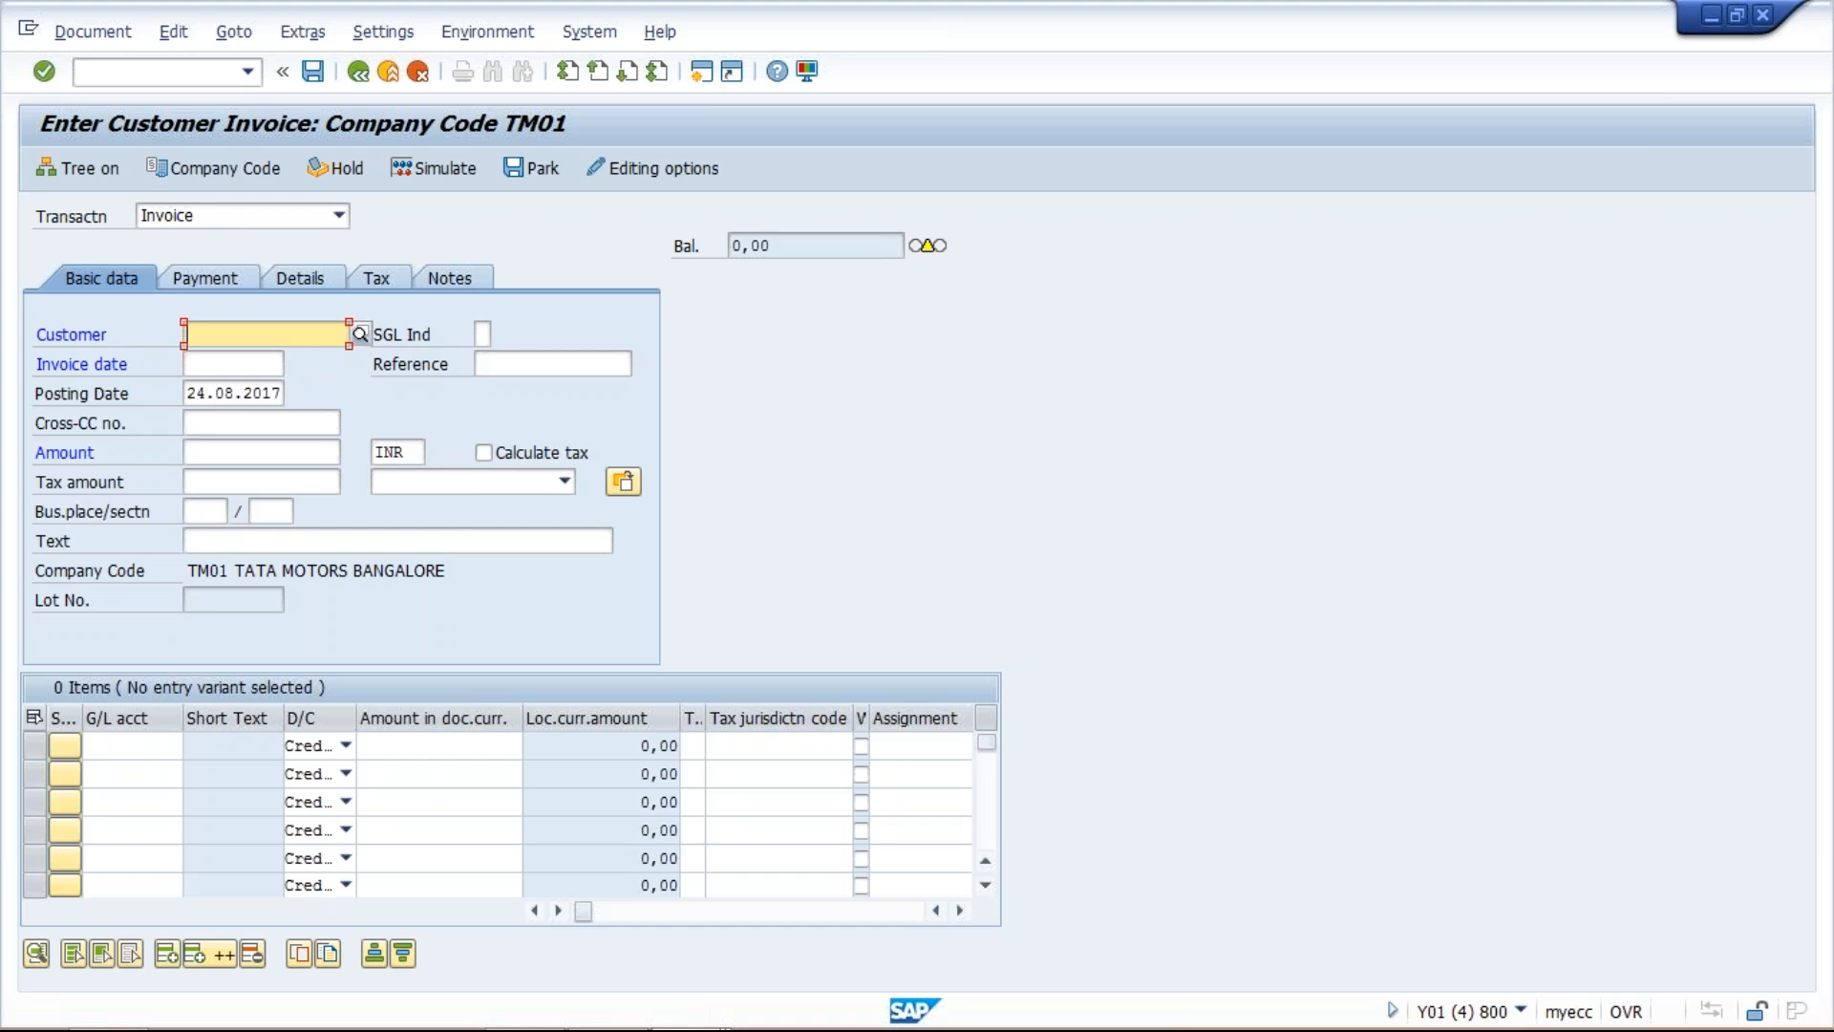
pyautogui.click(361, 334)
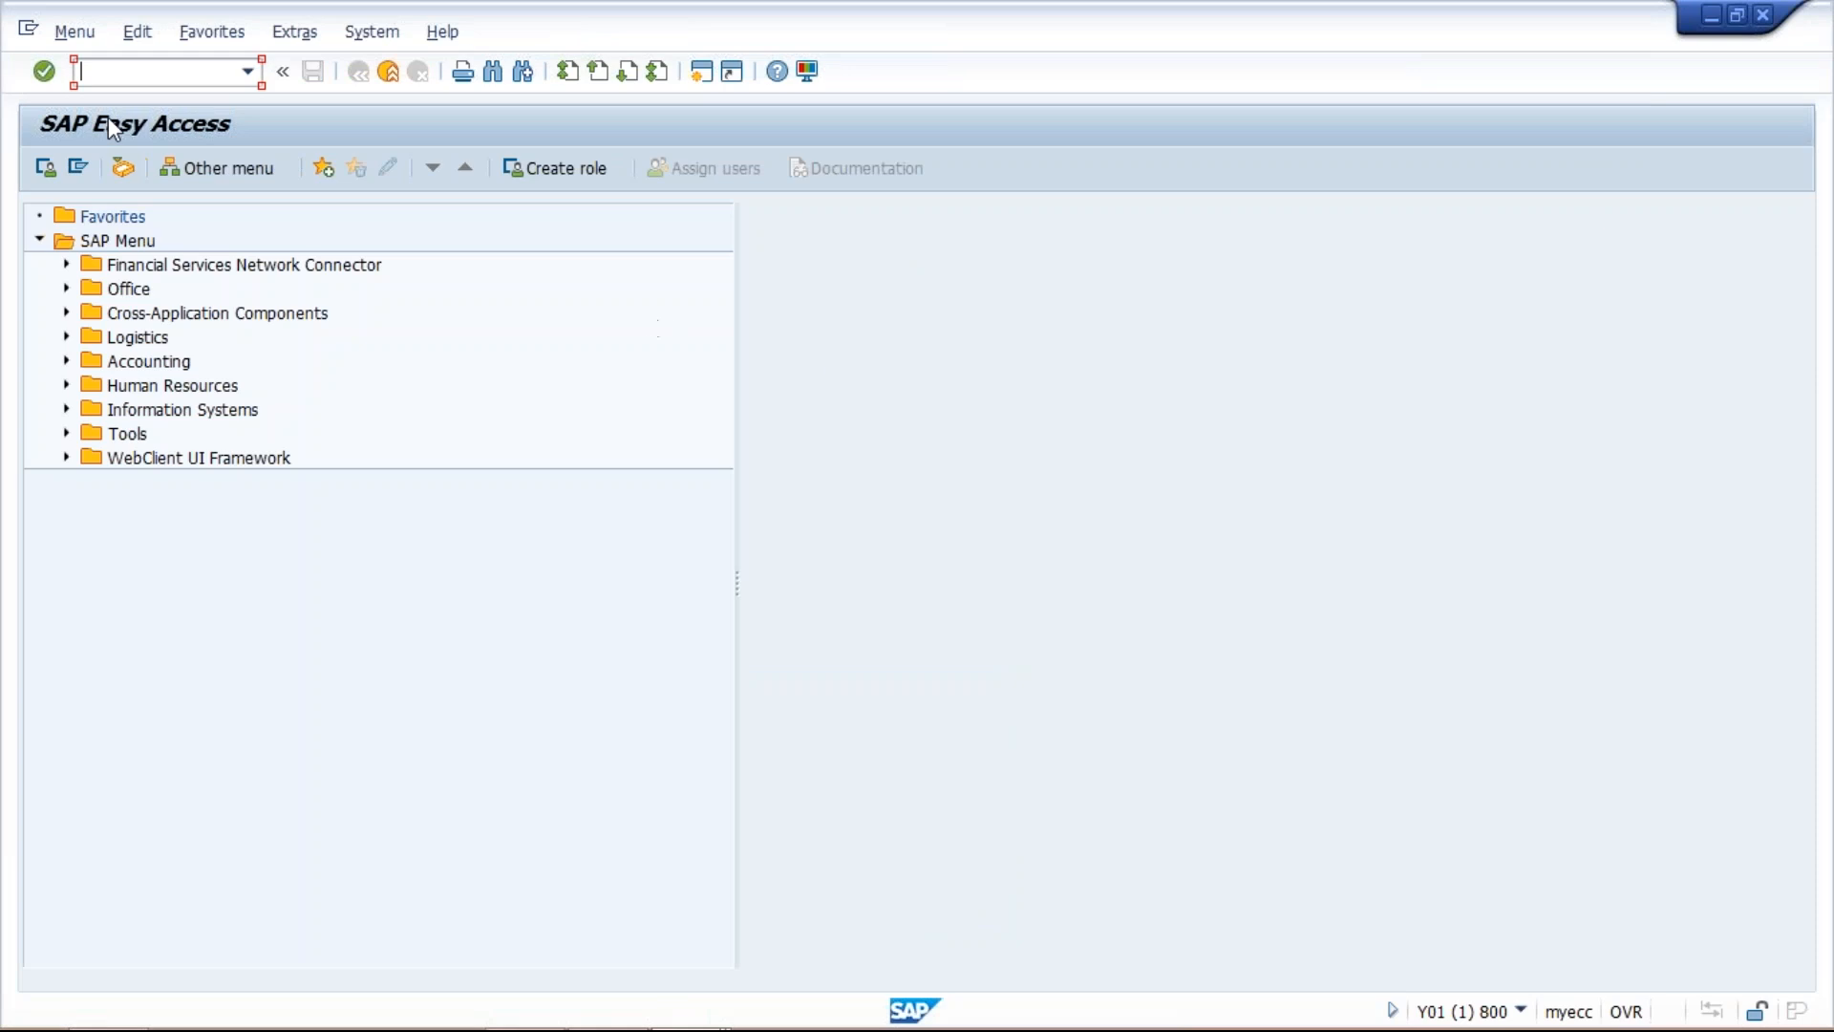
# Start transaction FB70 from SAP Easy Access to enter a customer invoice for company code TM01.
pyautogui.write('fb70')
pyautogui.press('Return')
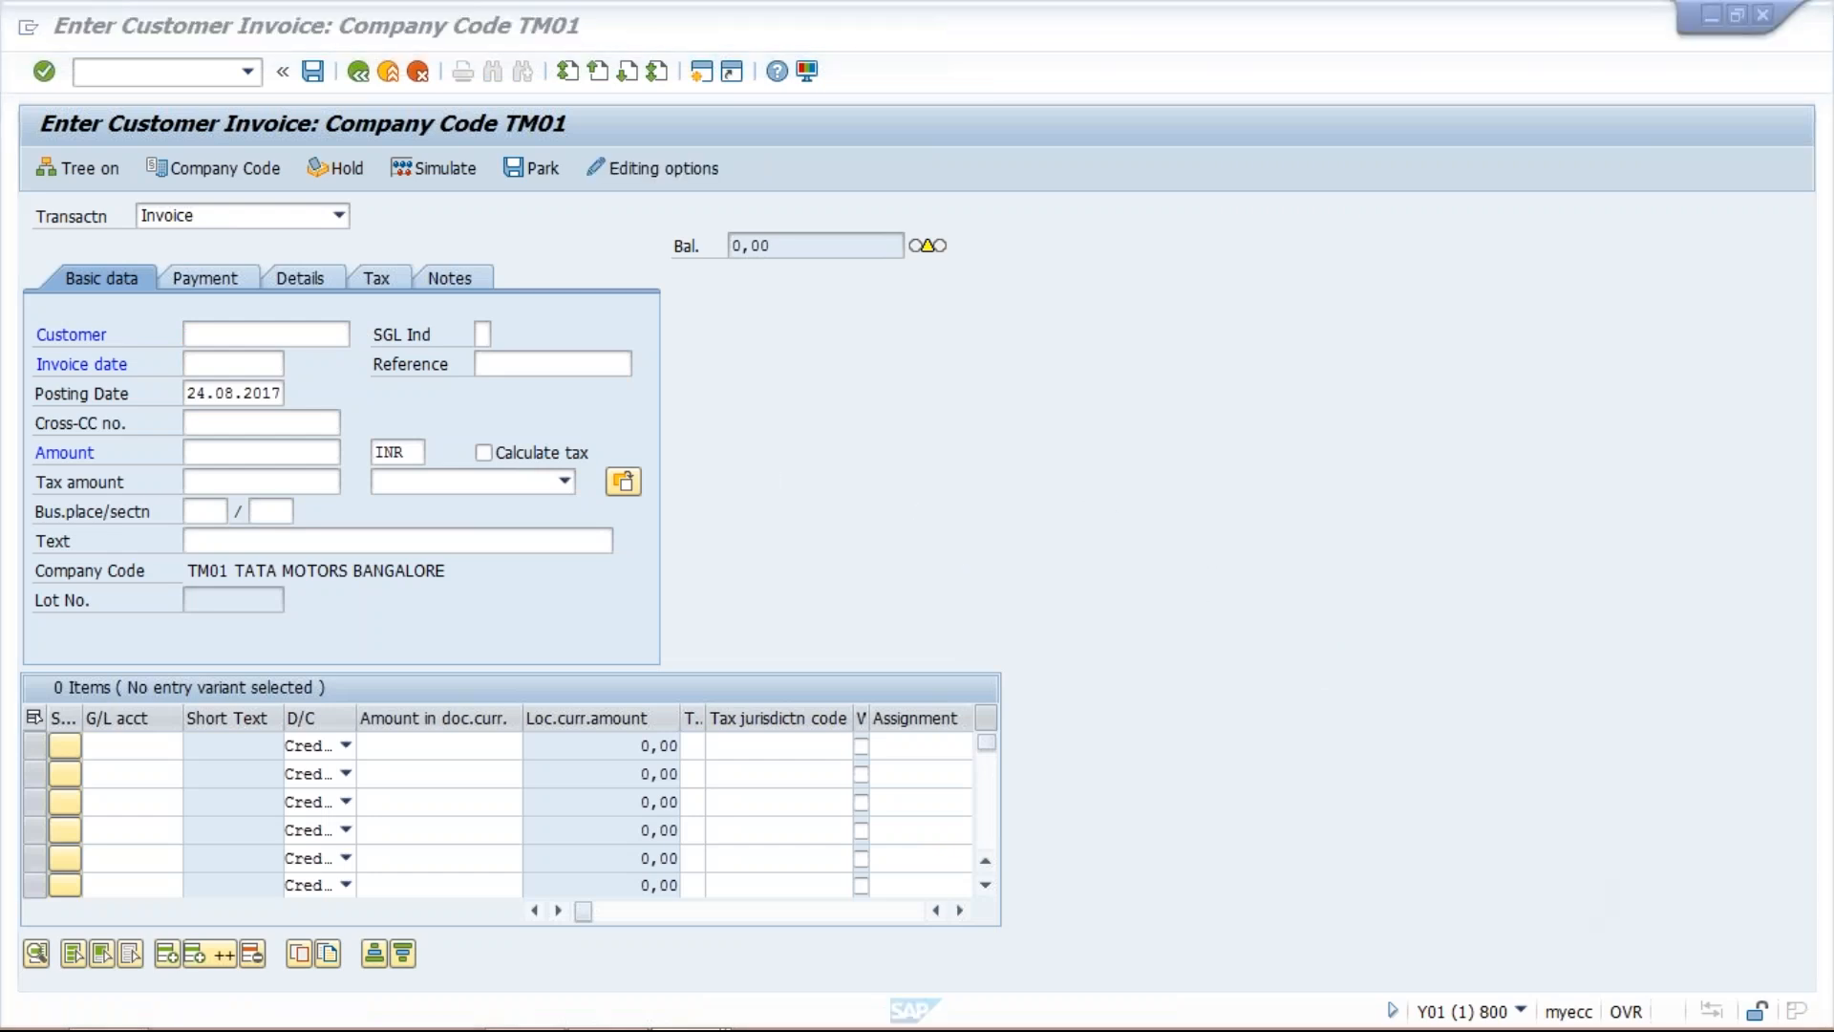
pyautogui.click(1247, 656)
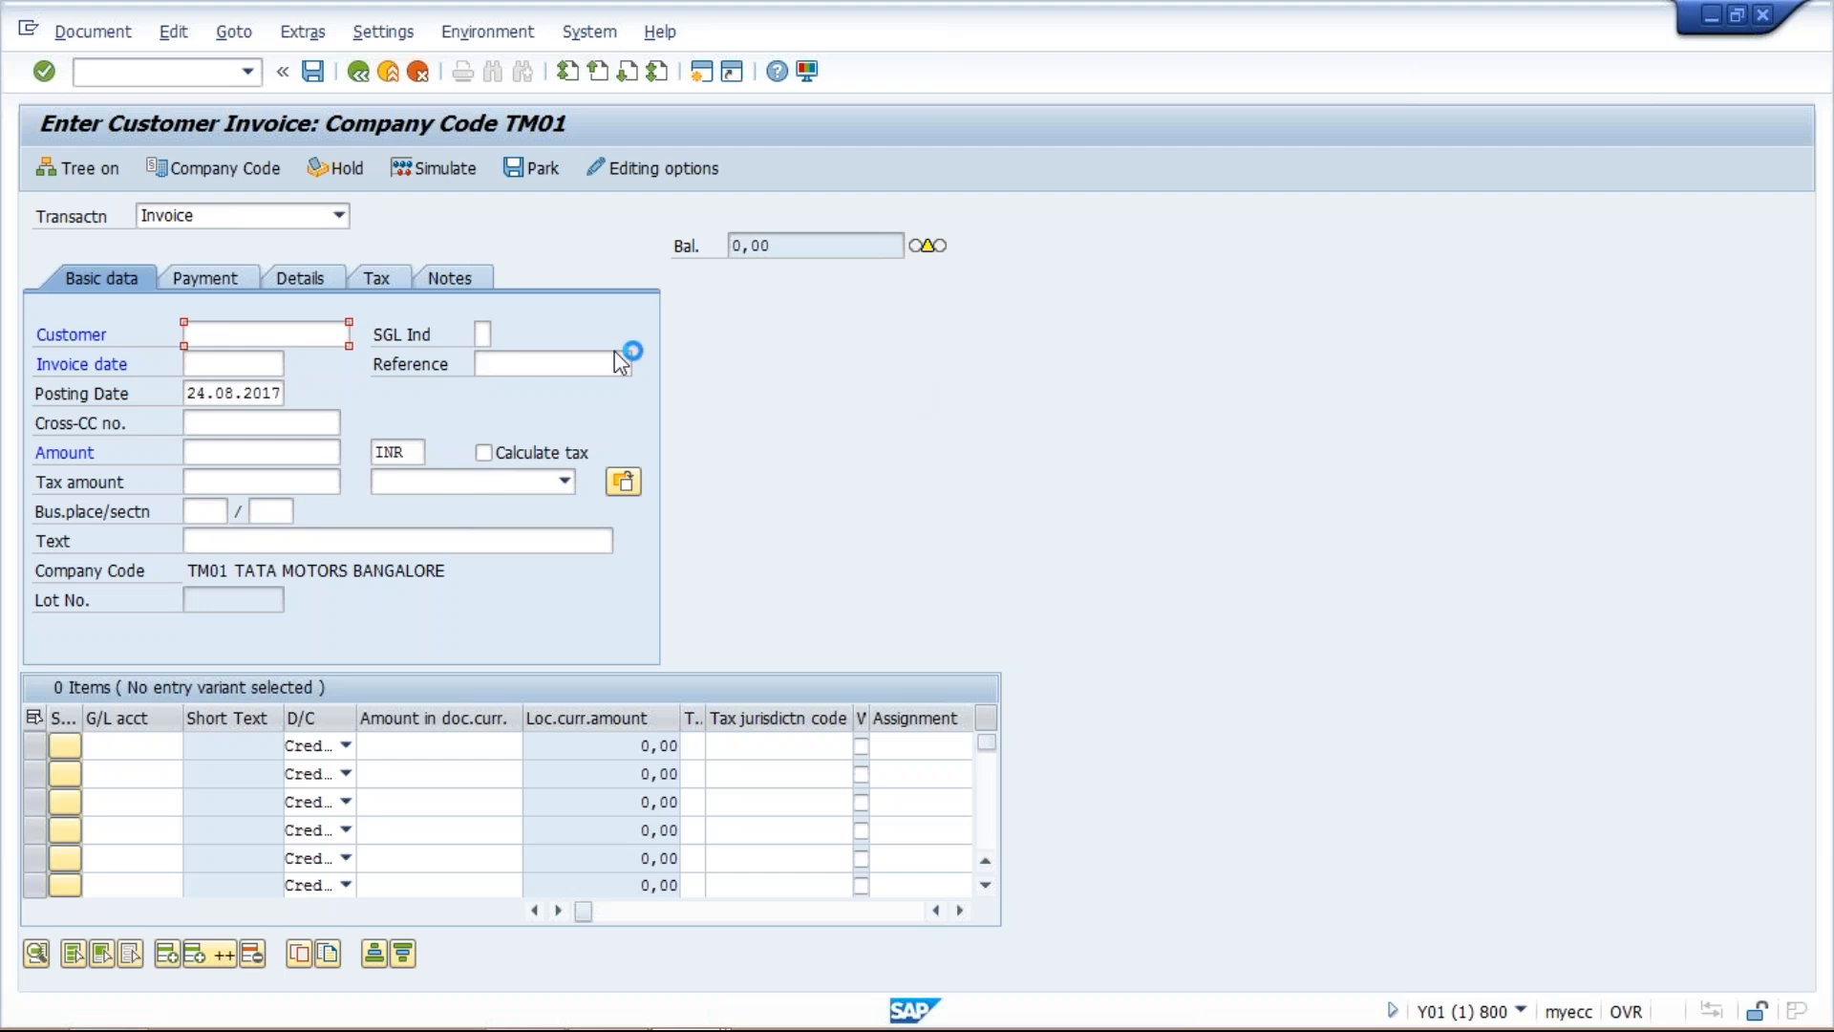